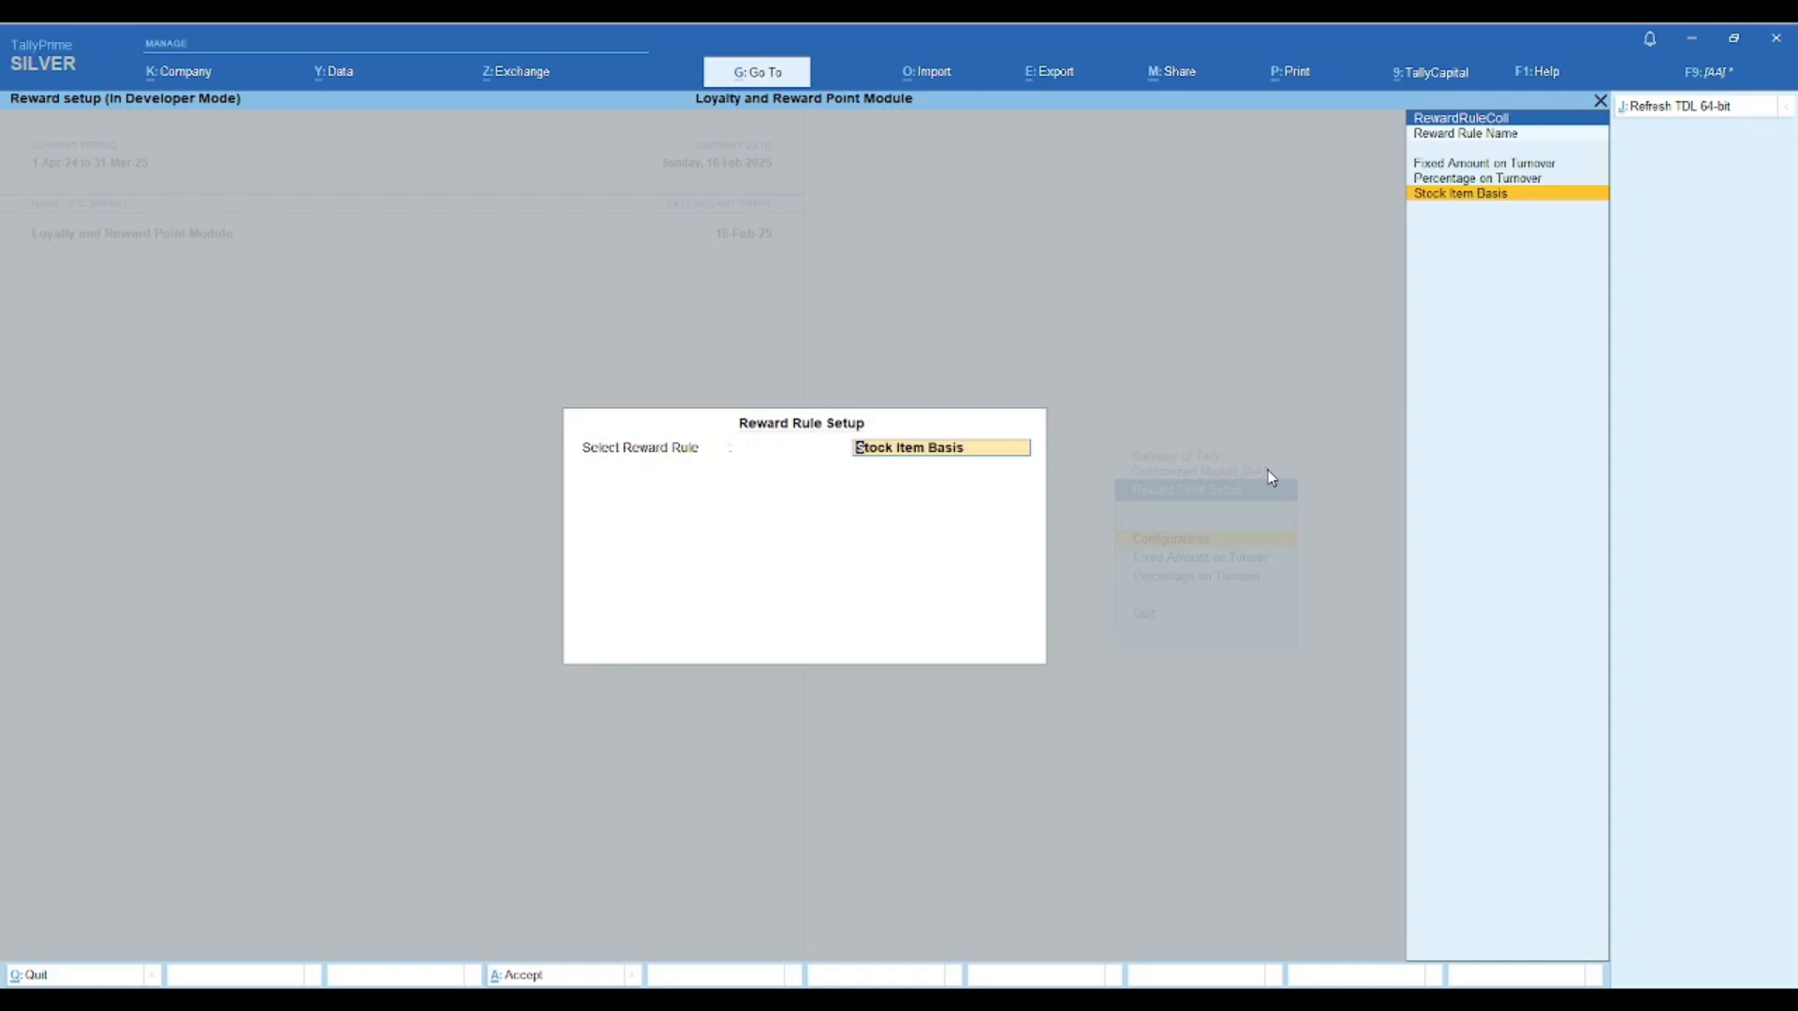
- Set the reward rule to Fixed Amount on Turnover and accept the Reward Rule Setup
key("Up")
key("Up")
key("Down")
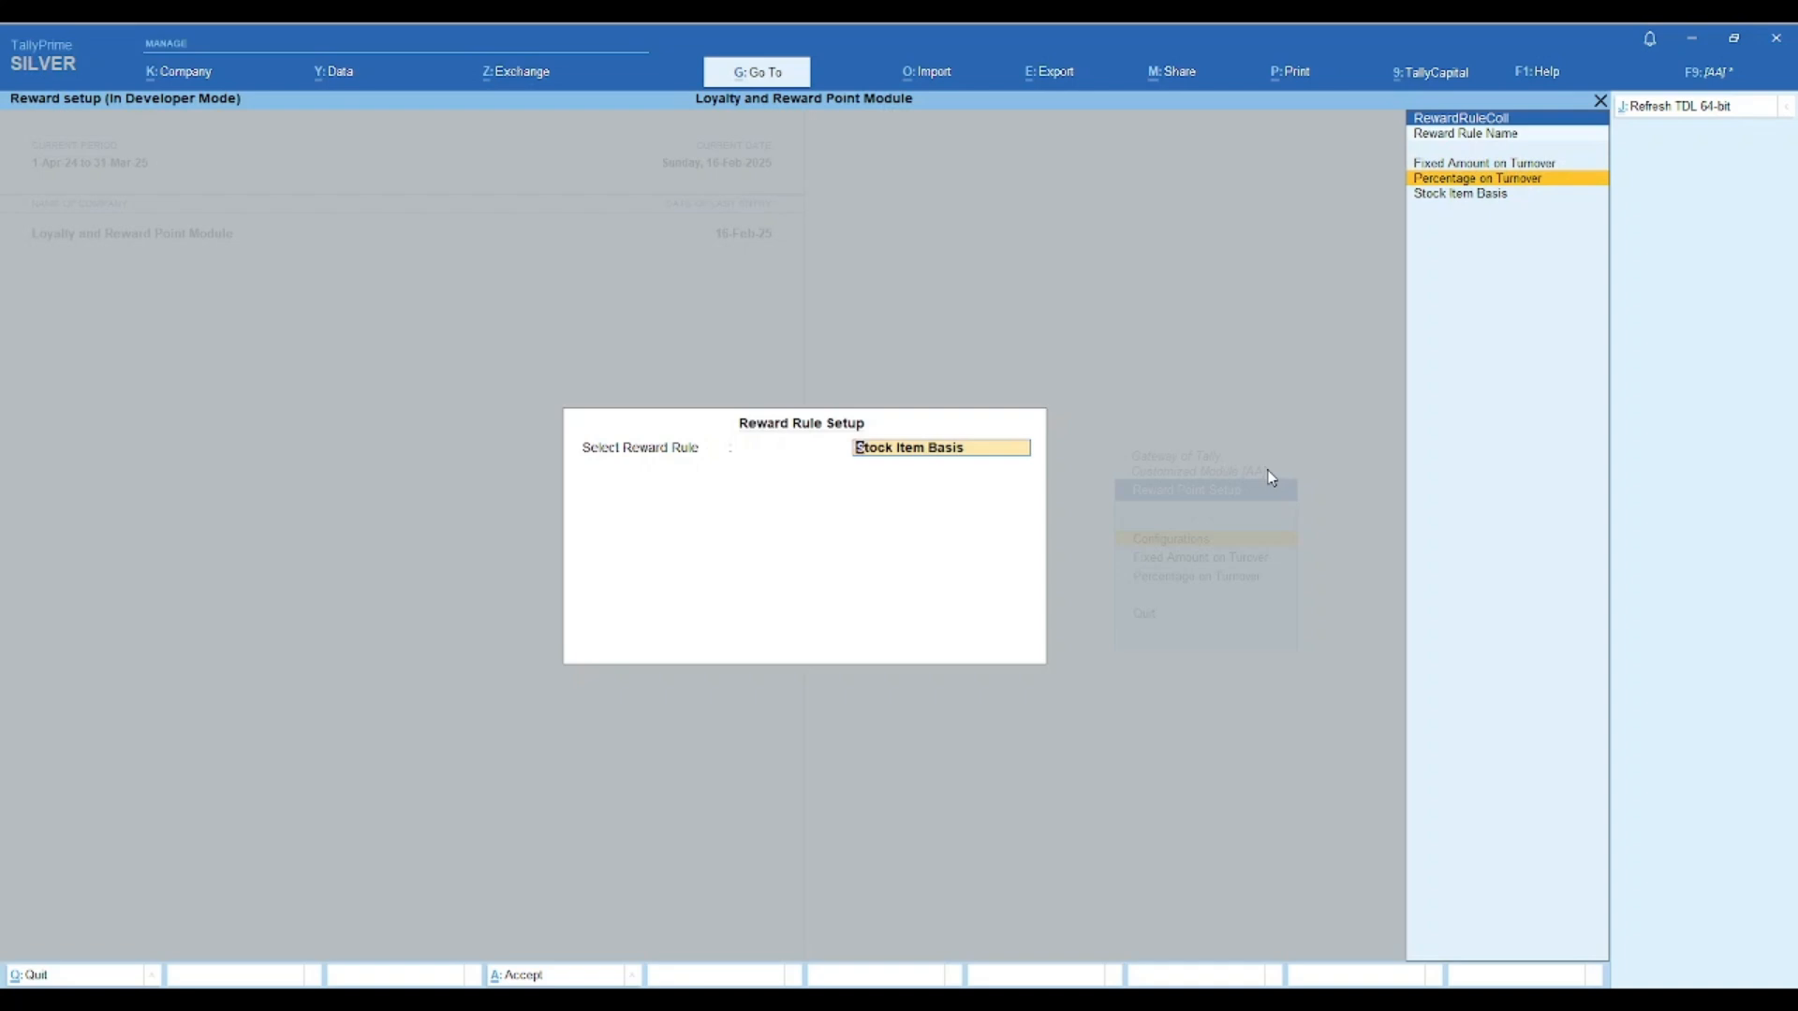
key("Down")
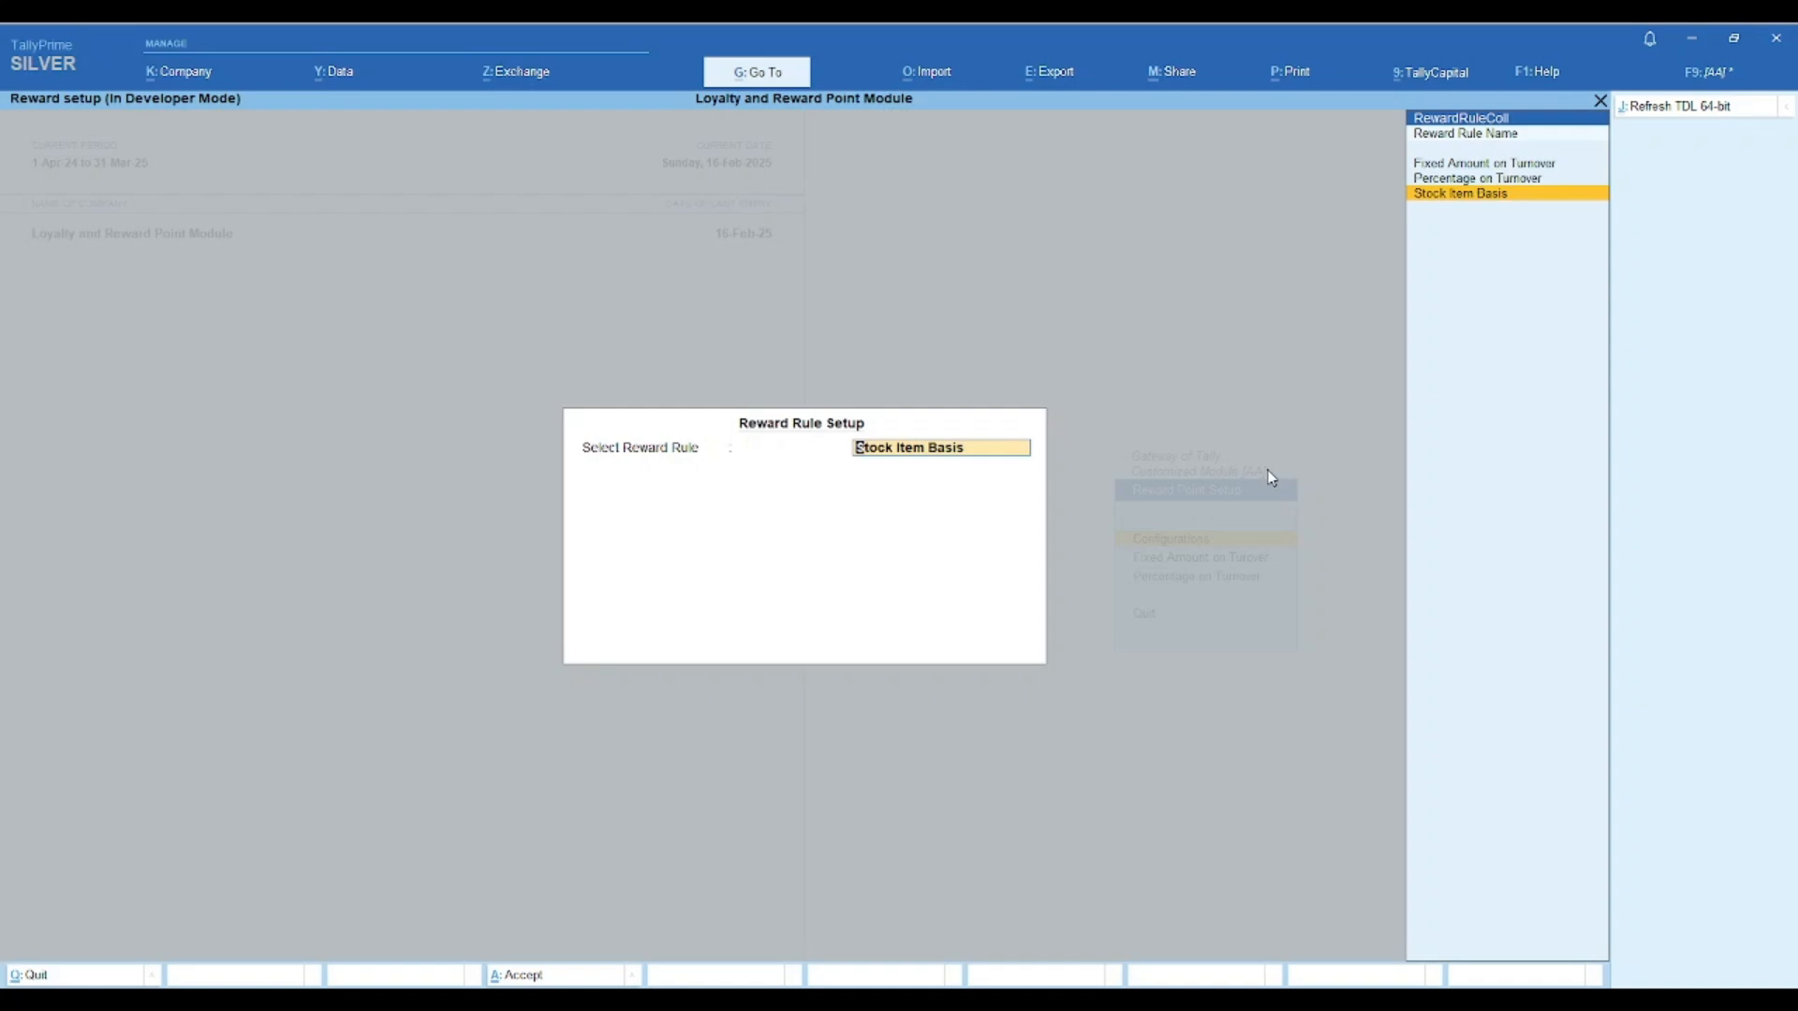
key("Up")
key("Up")
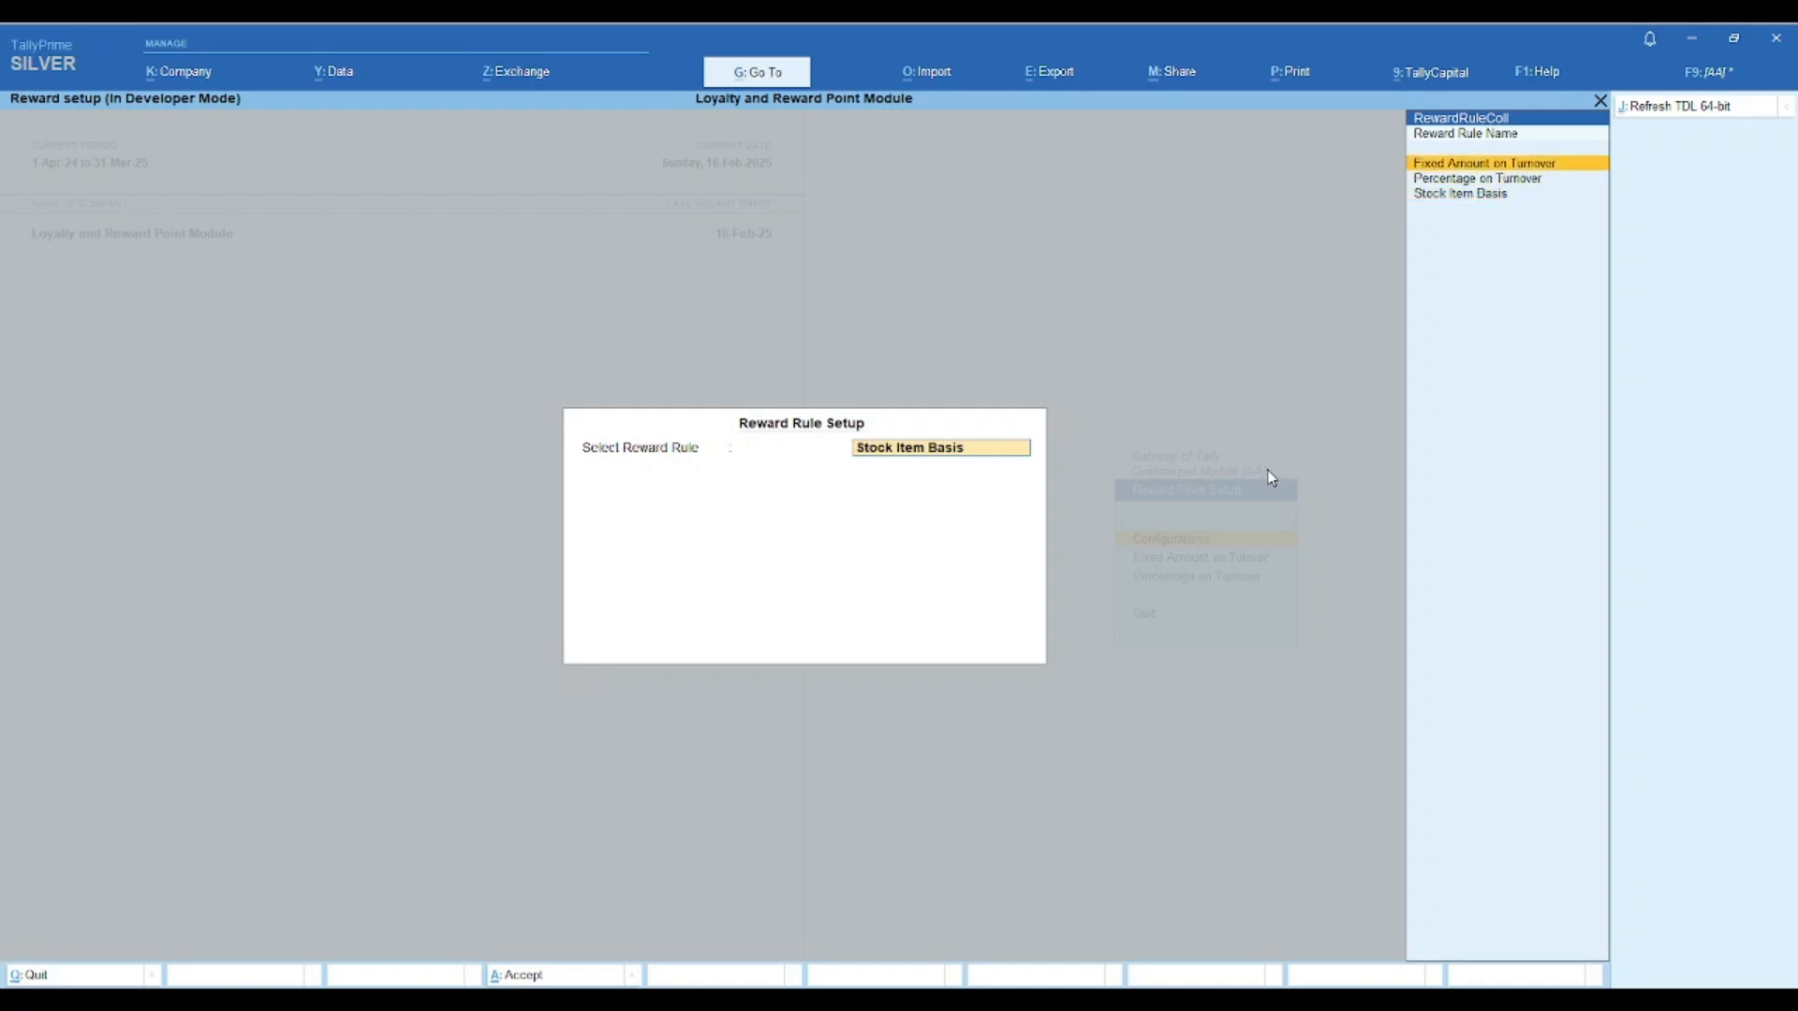
key("Return")
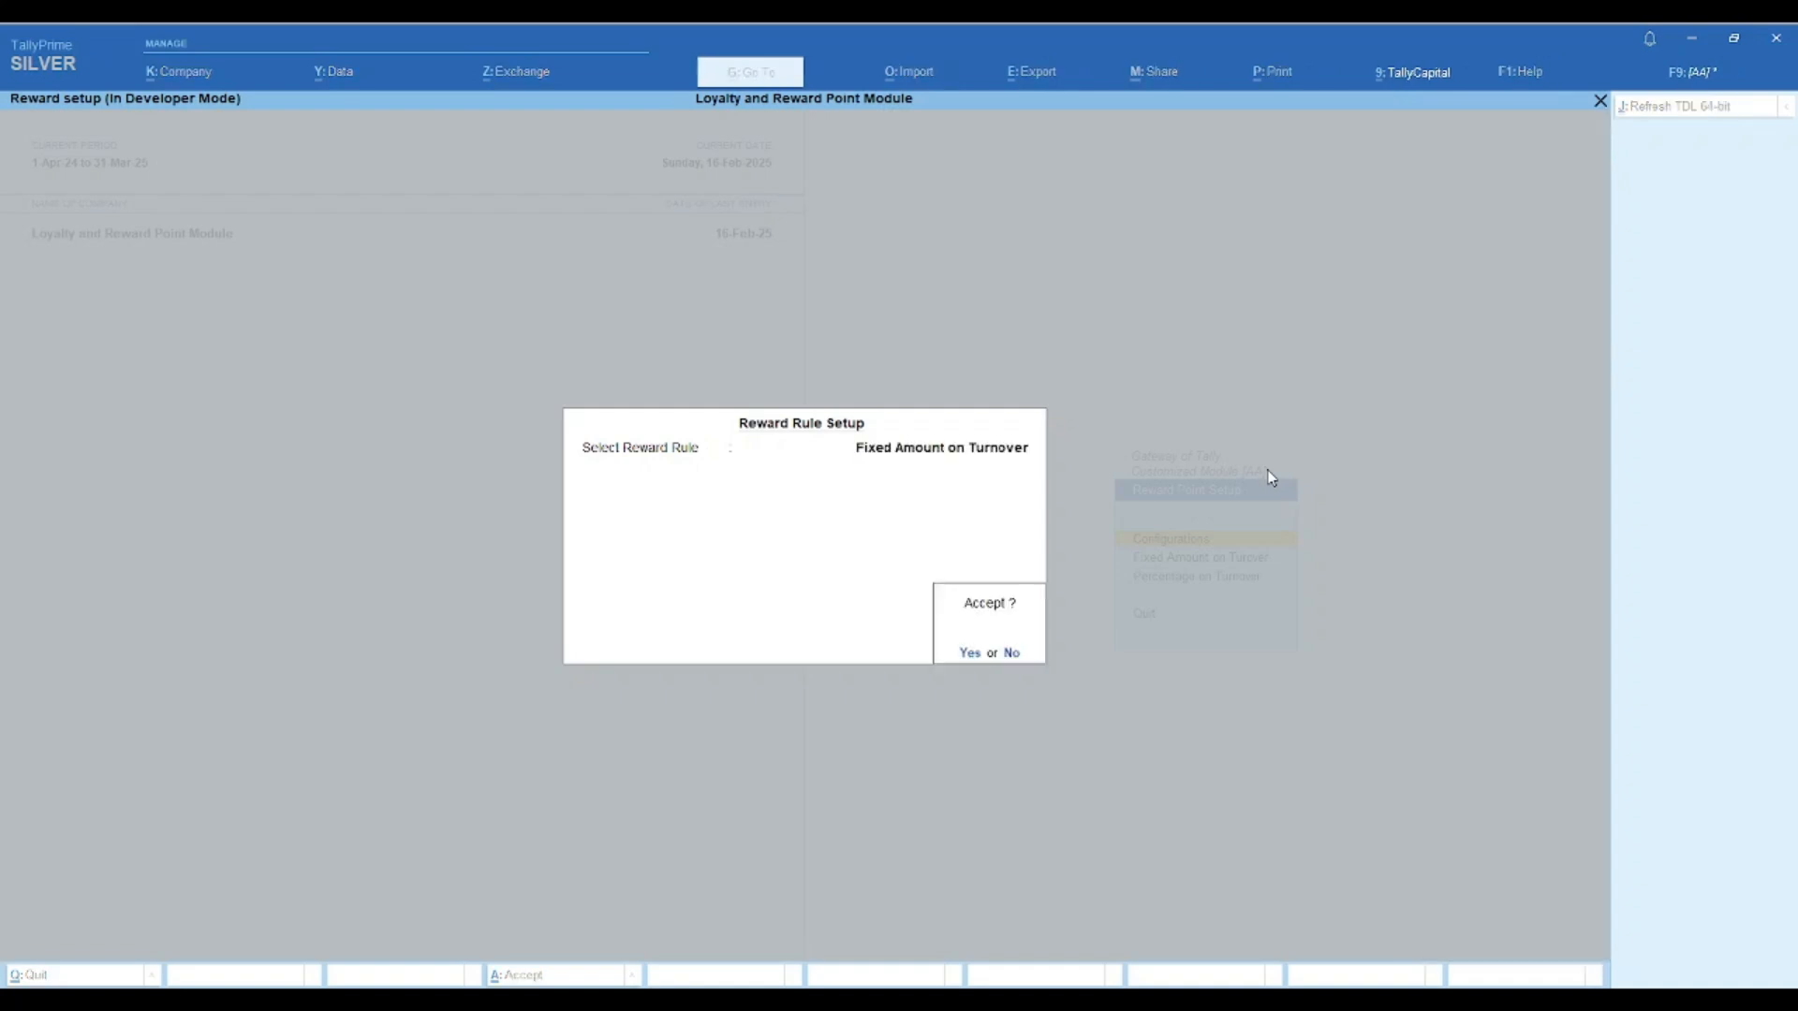
key("Return")
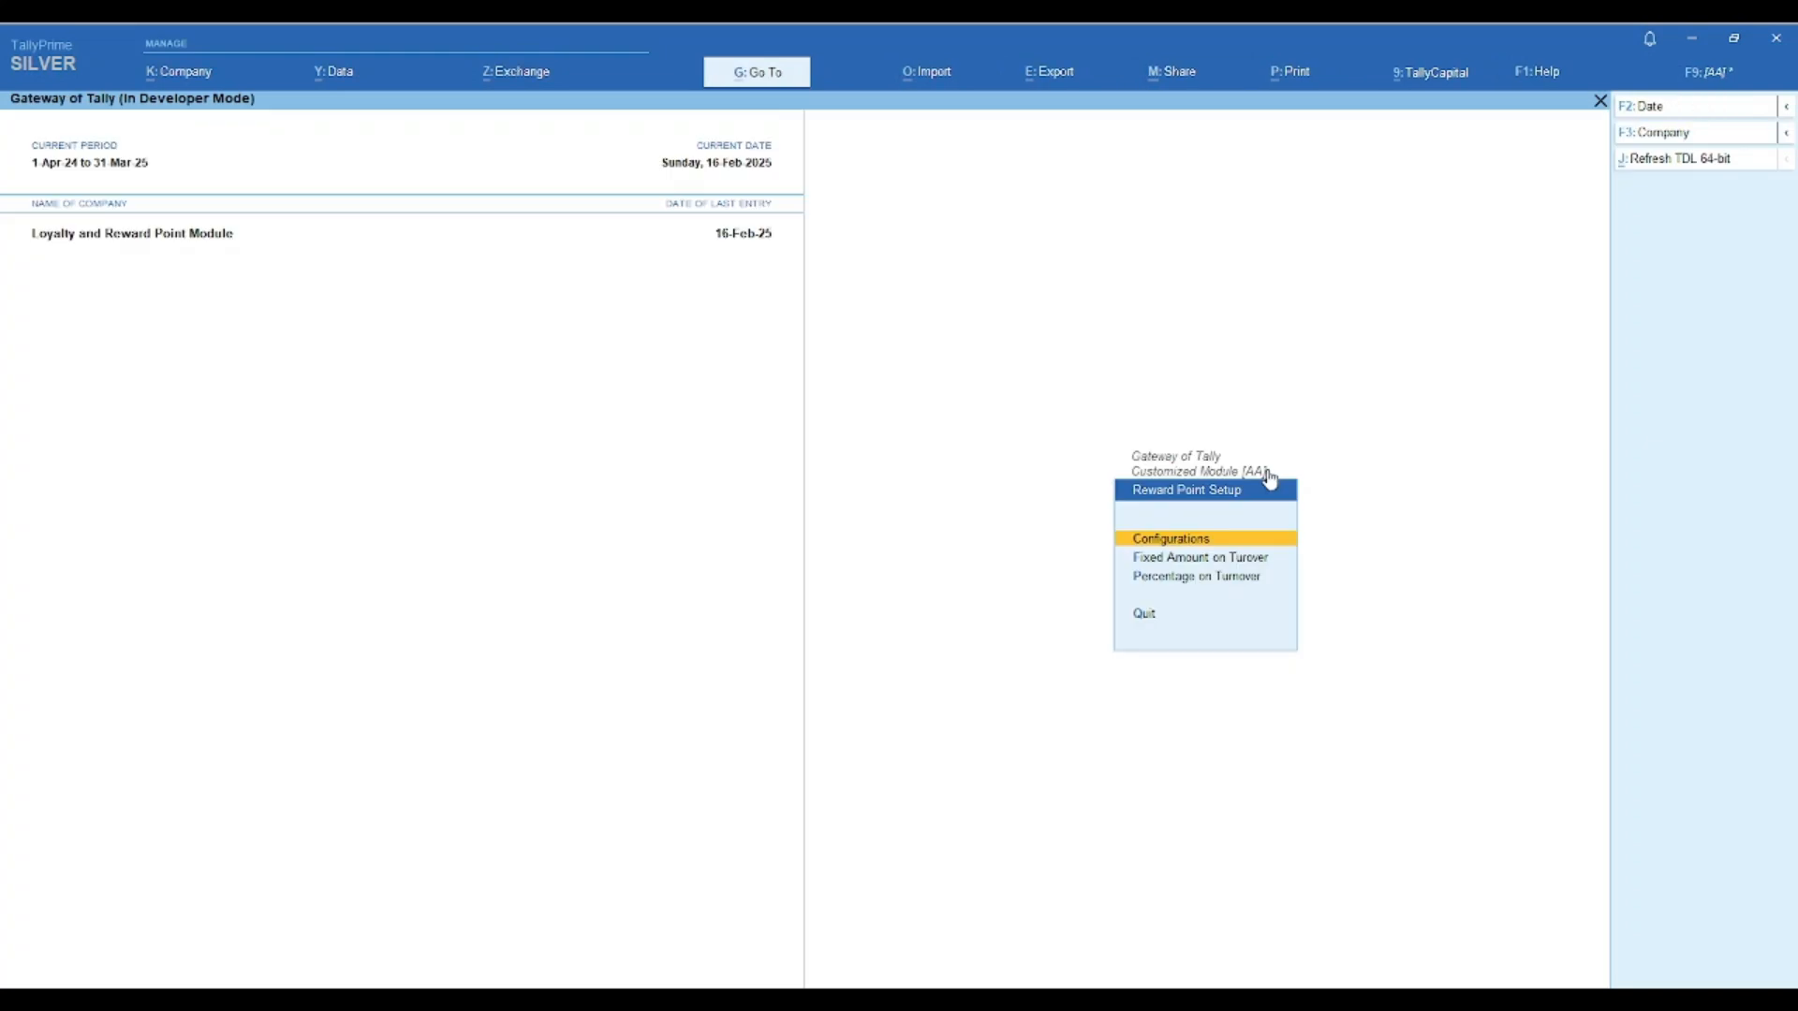
- Open the Fixed Amount on Turnover setup and go through the existing turnover slabs to the last row
key("Down")
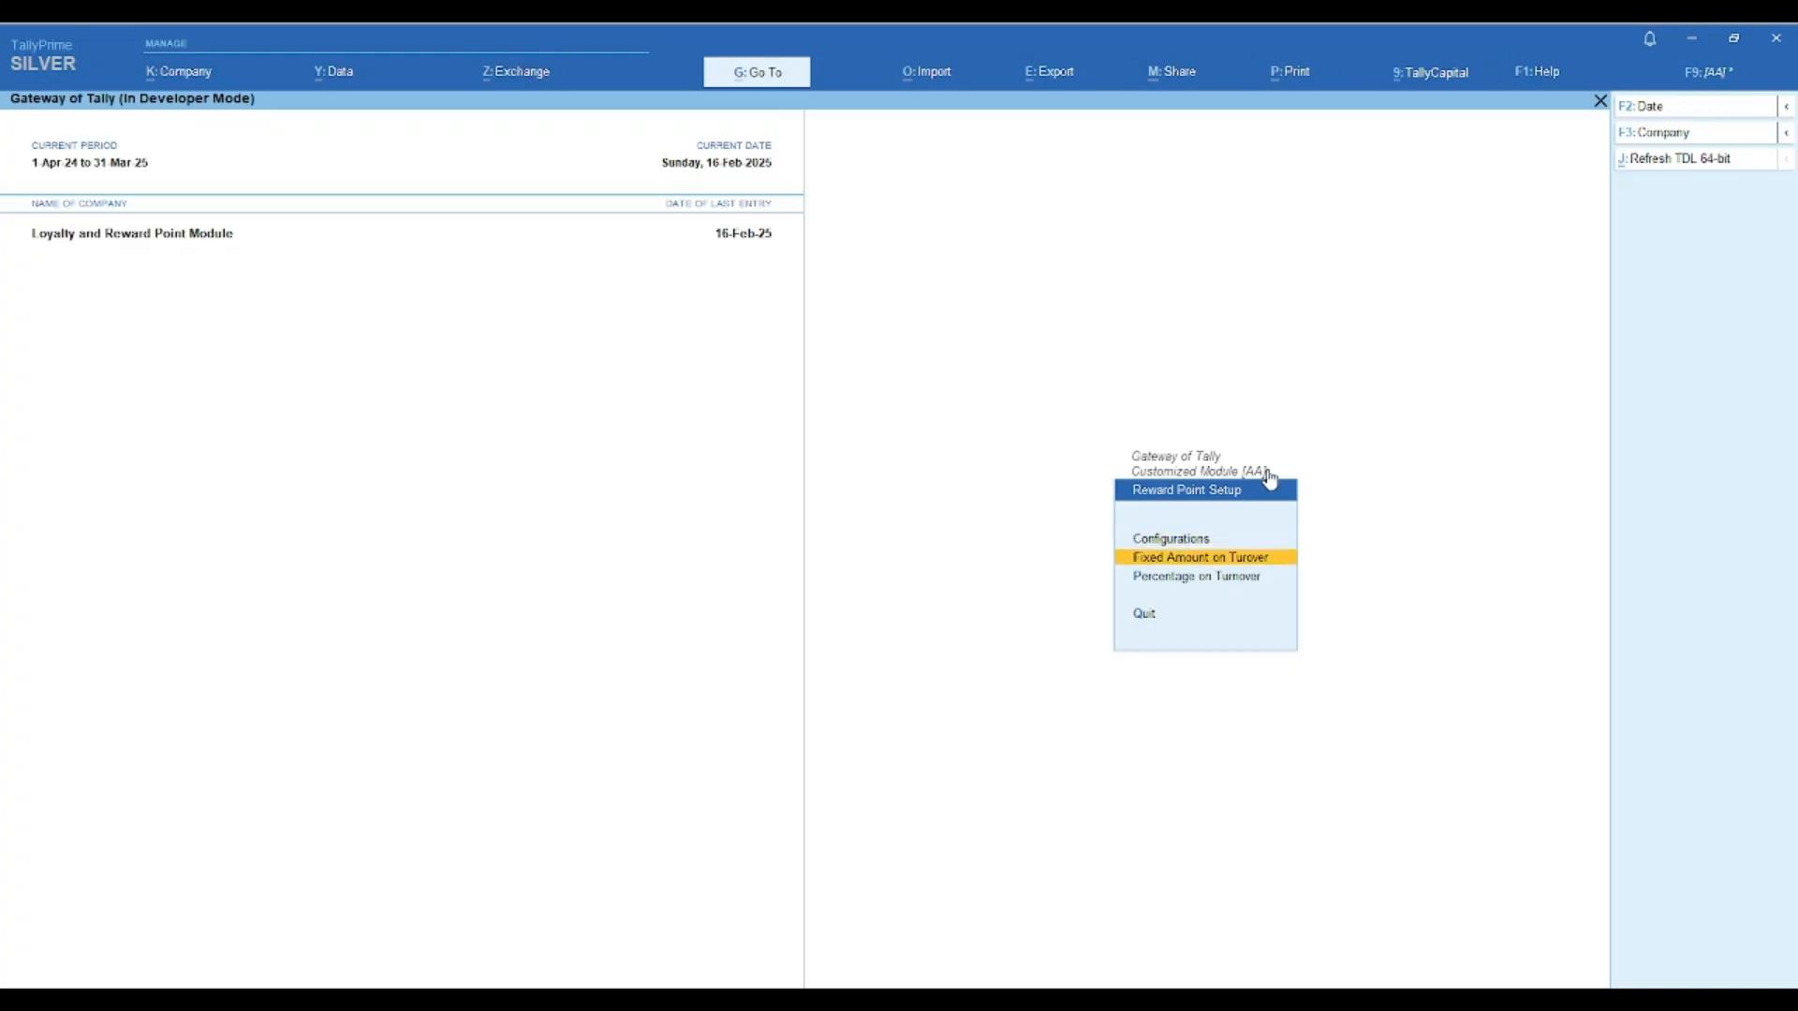
key("Return")
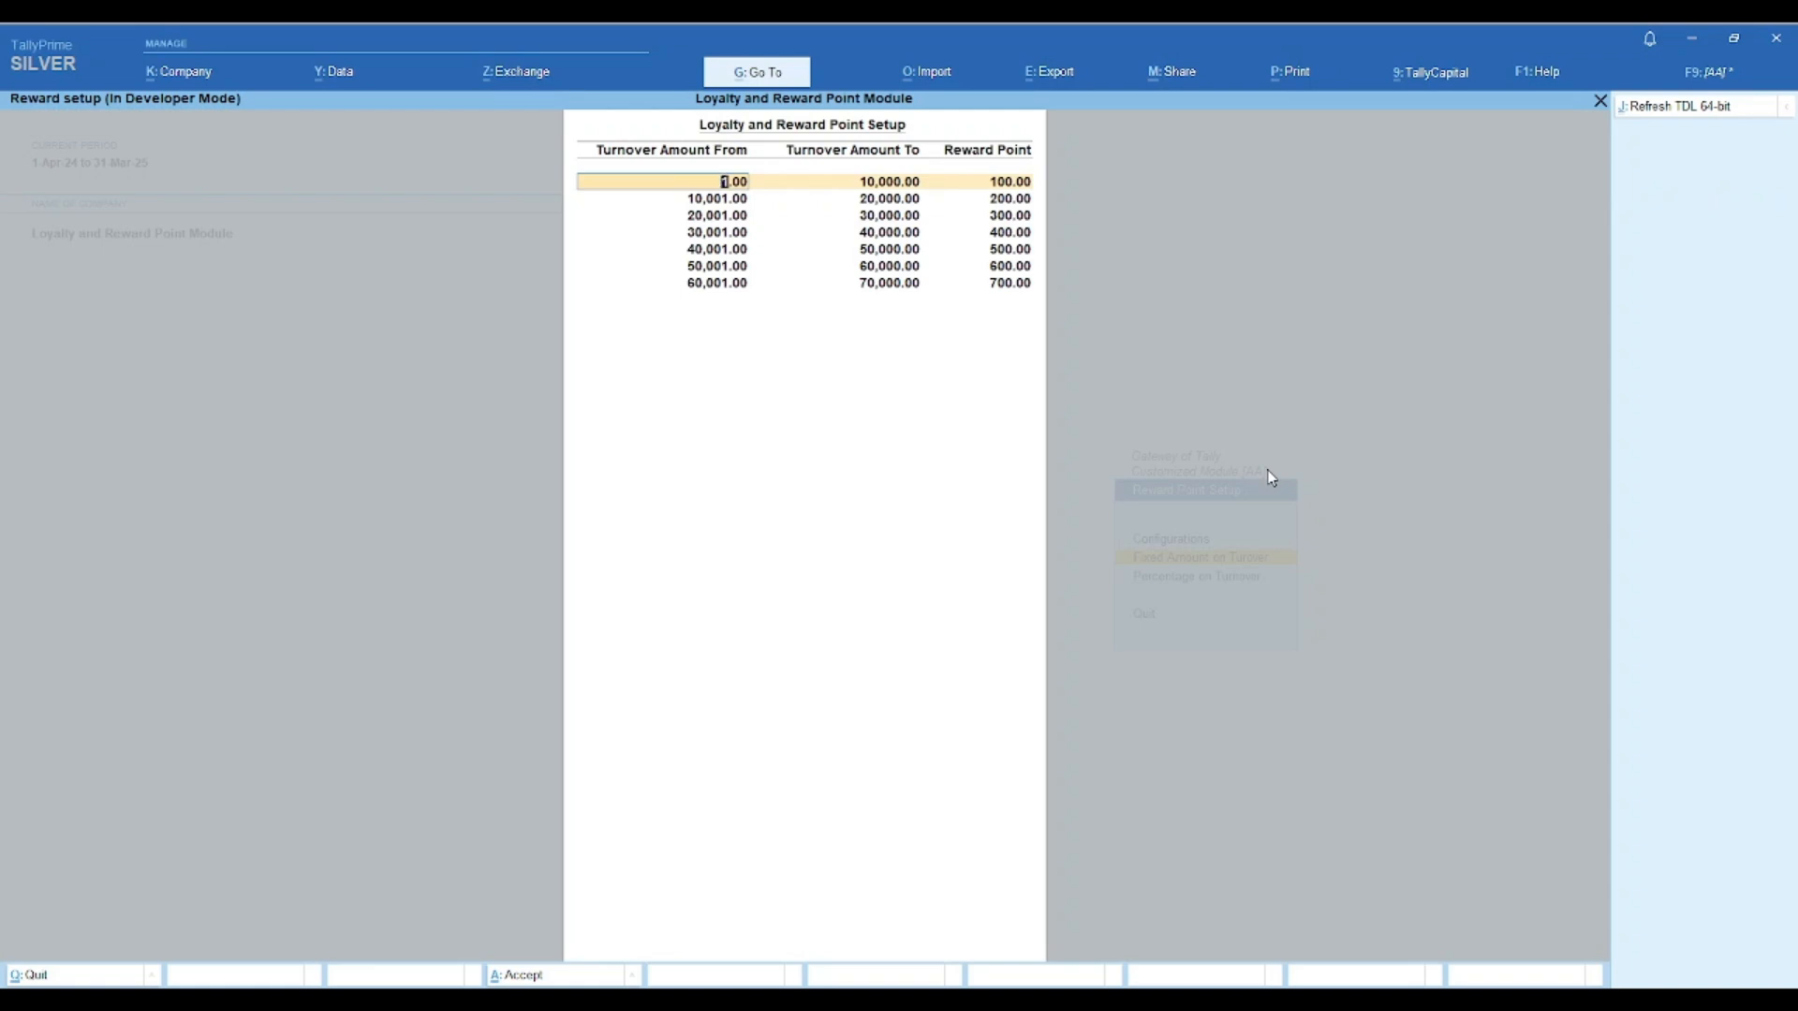
key("Return")
key("Return")
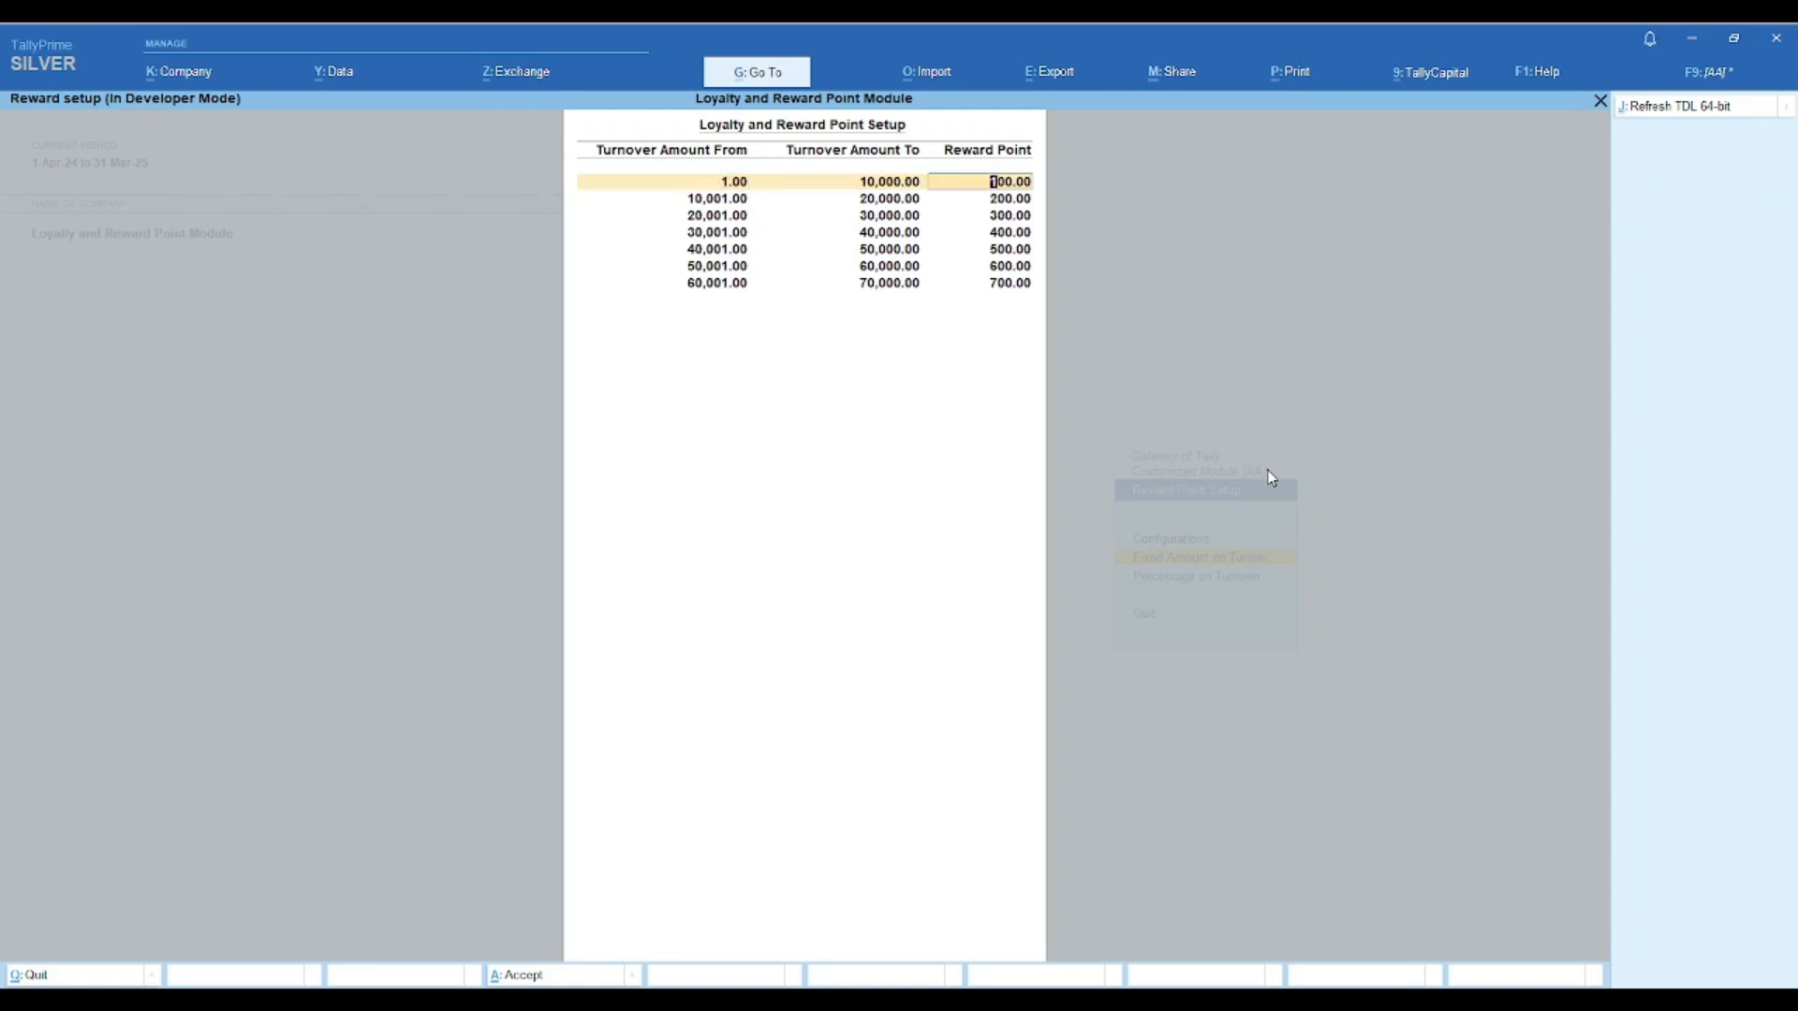
key("Return")
key("Return")
key("Return")
key("Return")
key("Return")
key("Return")
key("Return")
key("Return")
key("Return")
key("Return")
key("Return")
key("Return")
key("Return")
key("Return")
key("Return")
key("Return")
key("Return")
key("Return")
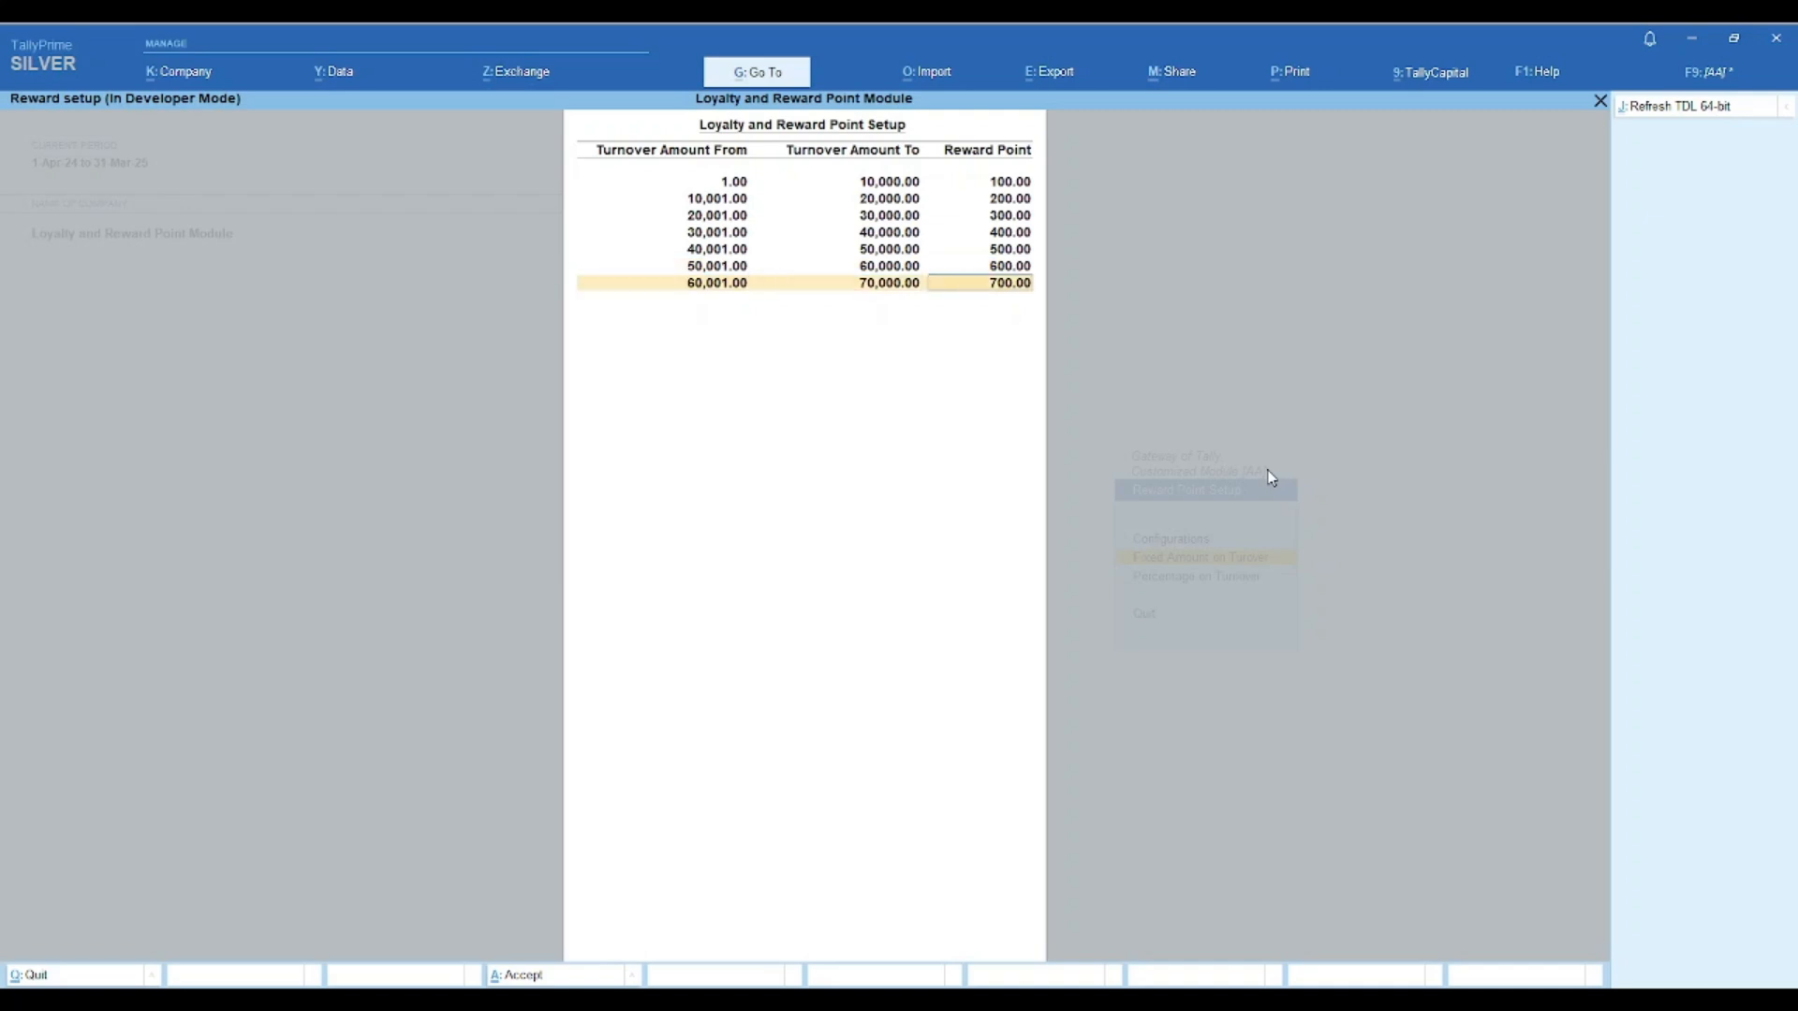
- Add a turnover slab from 70,001 to 80,000 with 8,000 reward points
key("Return")
key("Return")
type("80000")
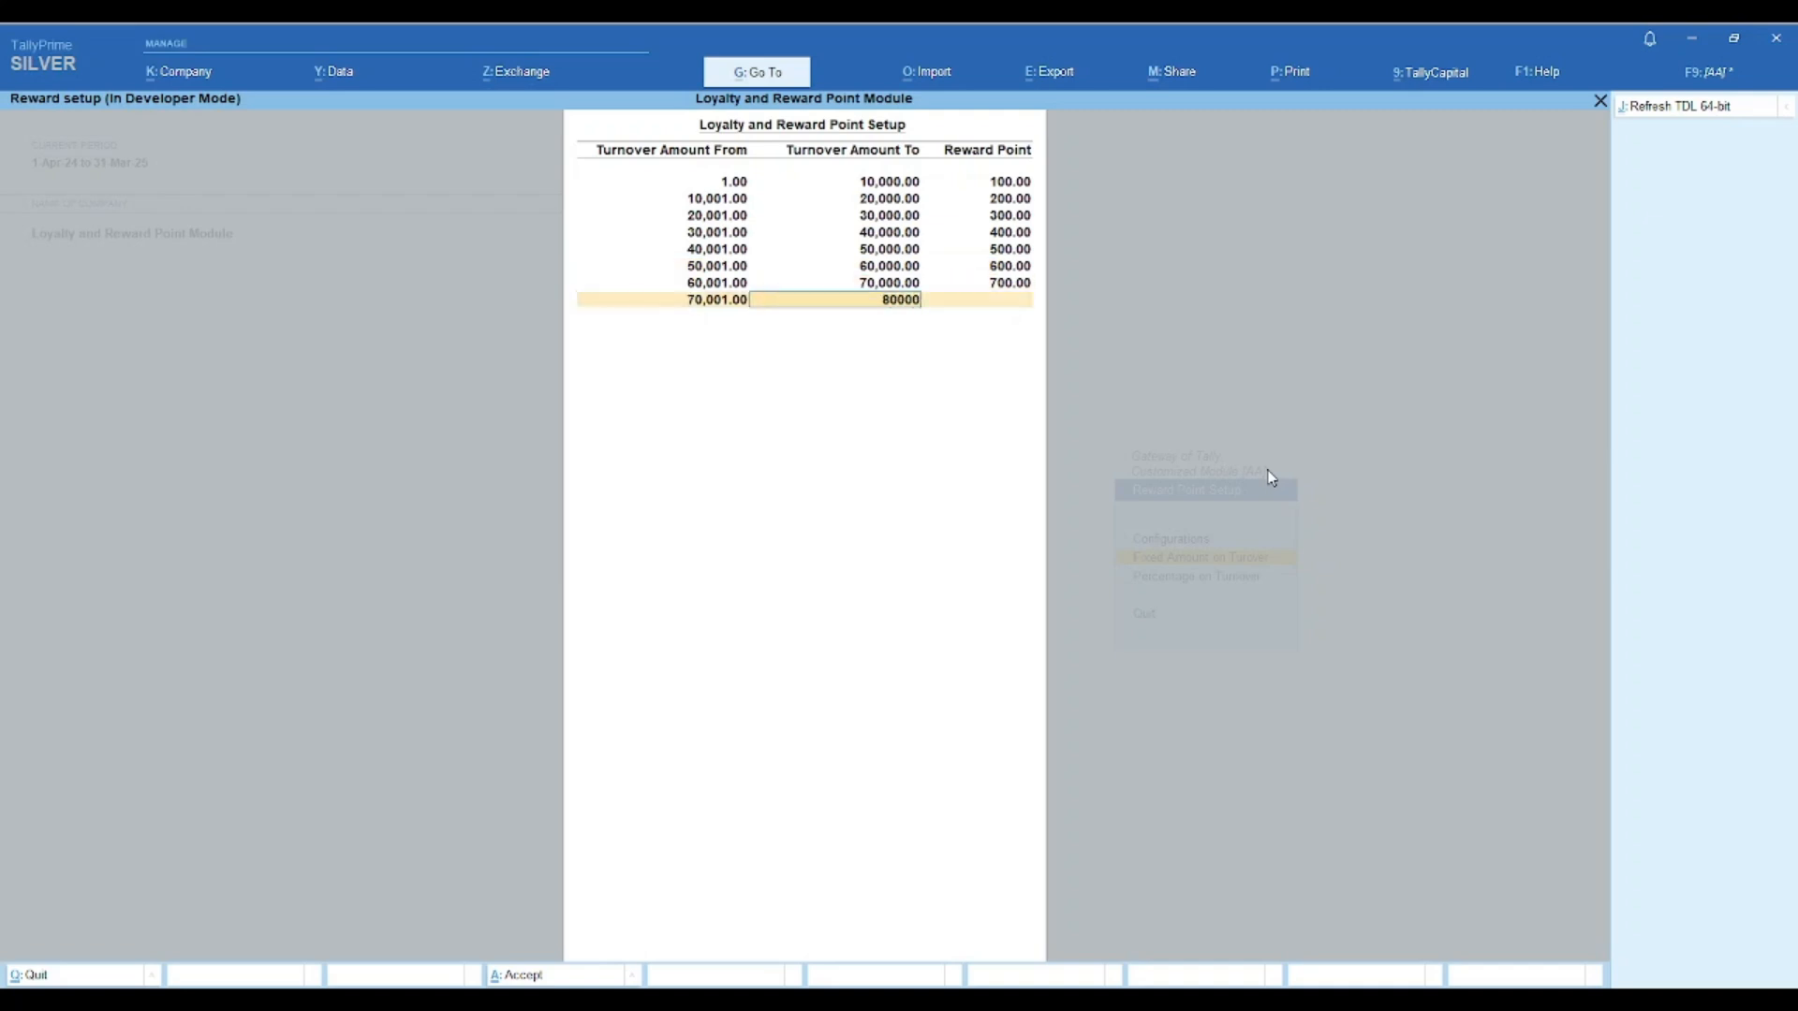
key("Return")
type("8,000")
key("Return")
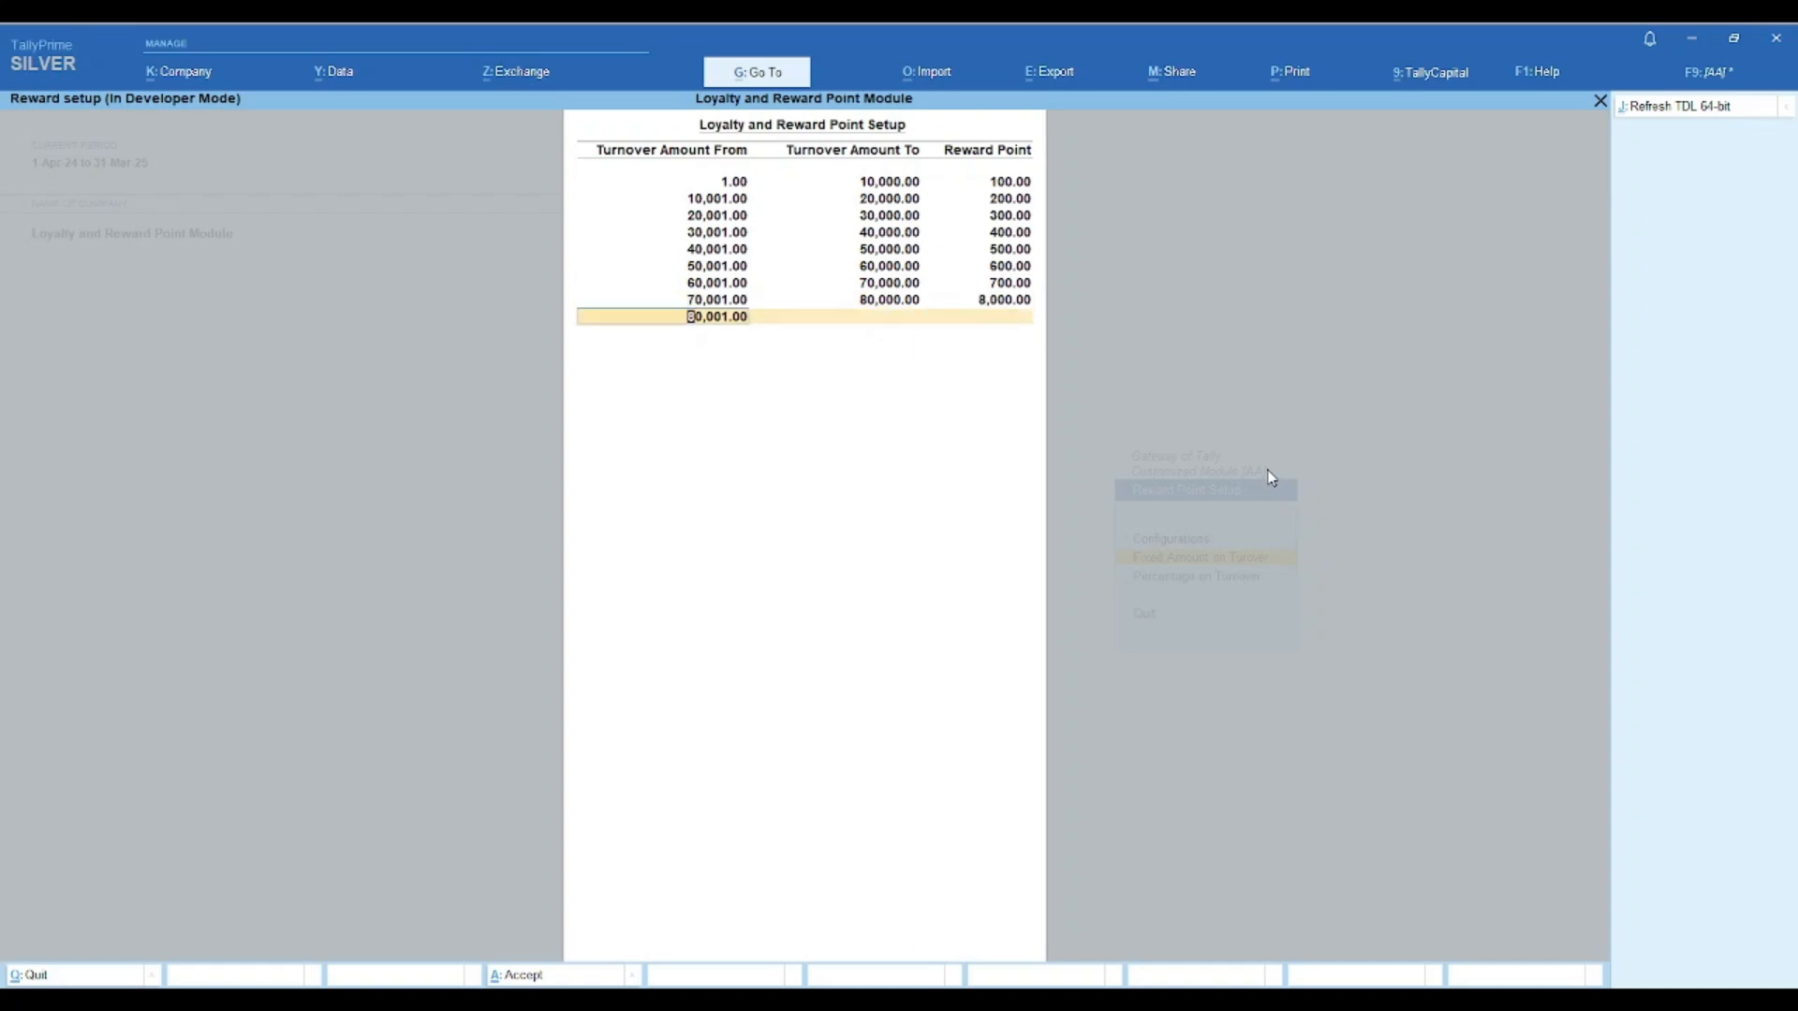
- Add a slab from 80,001 to 90,000 with 900 reward points, and correct the 70,001 to 80,000 slab's points to 800
type("90000")
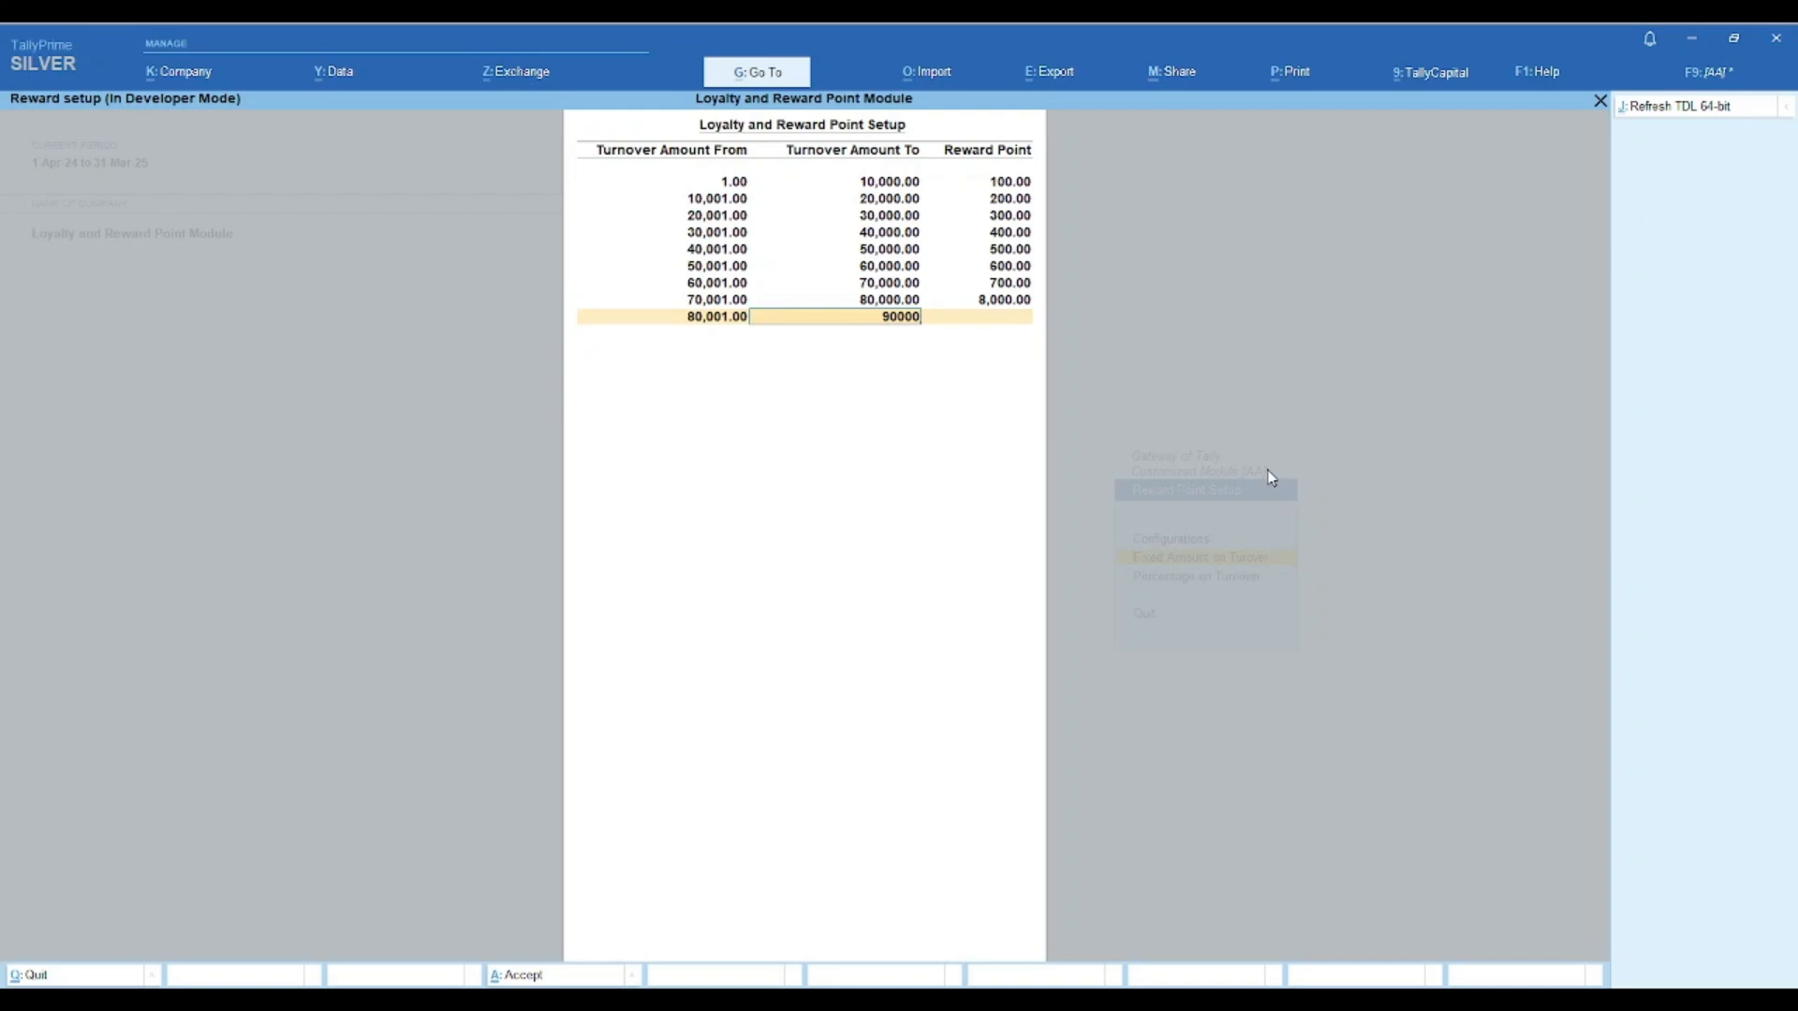
key("Return")
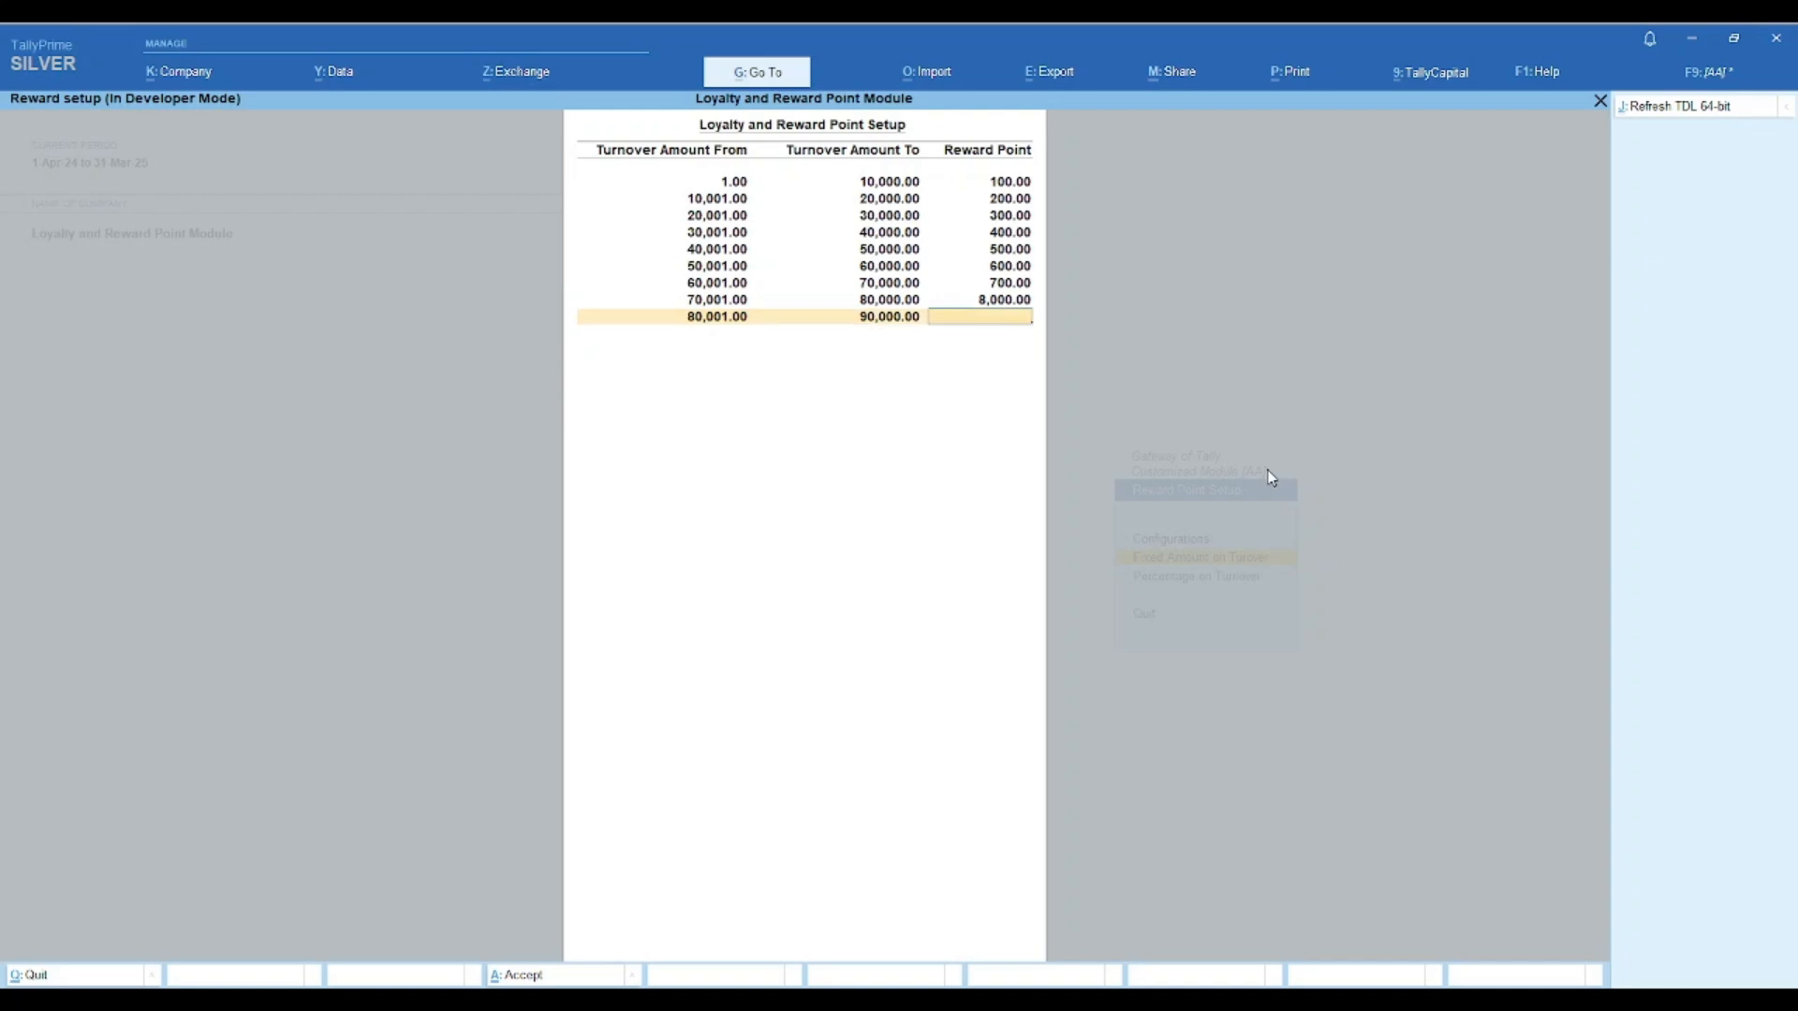
key("Up")
type("800")
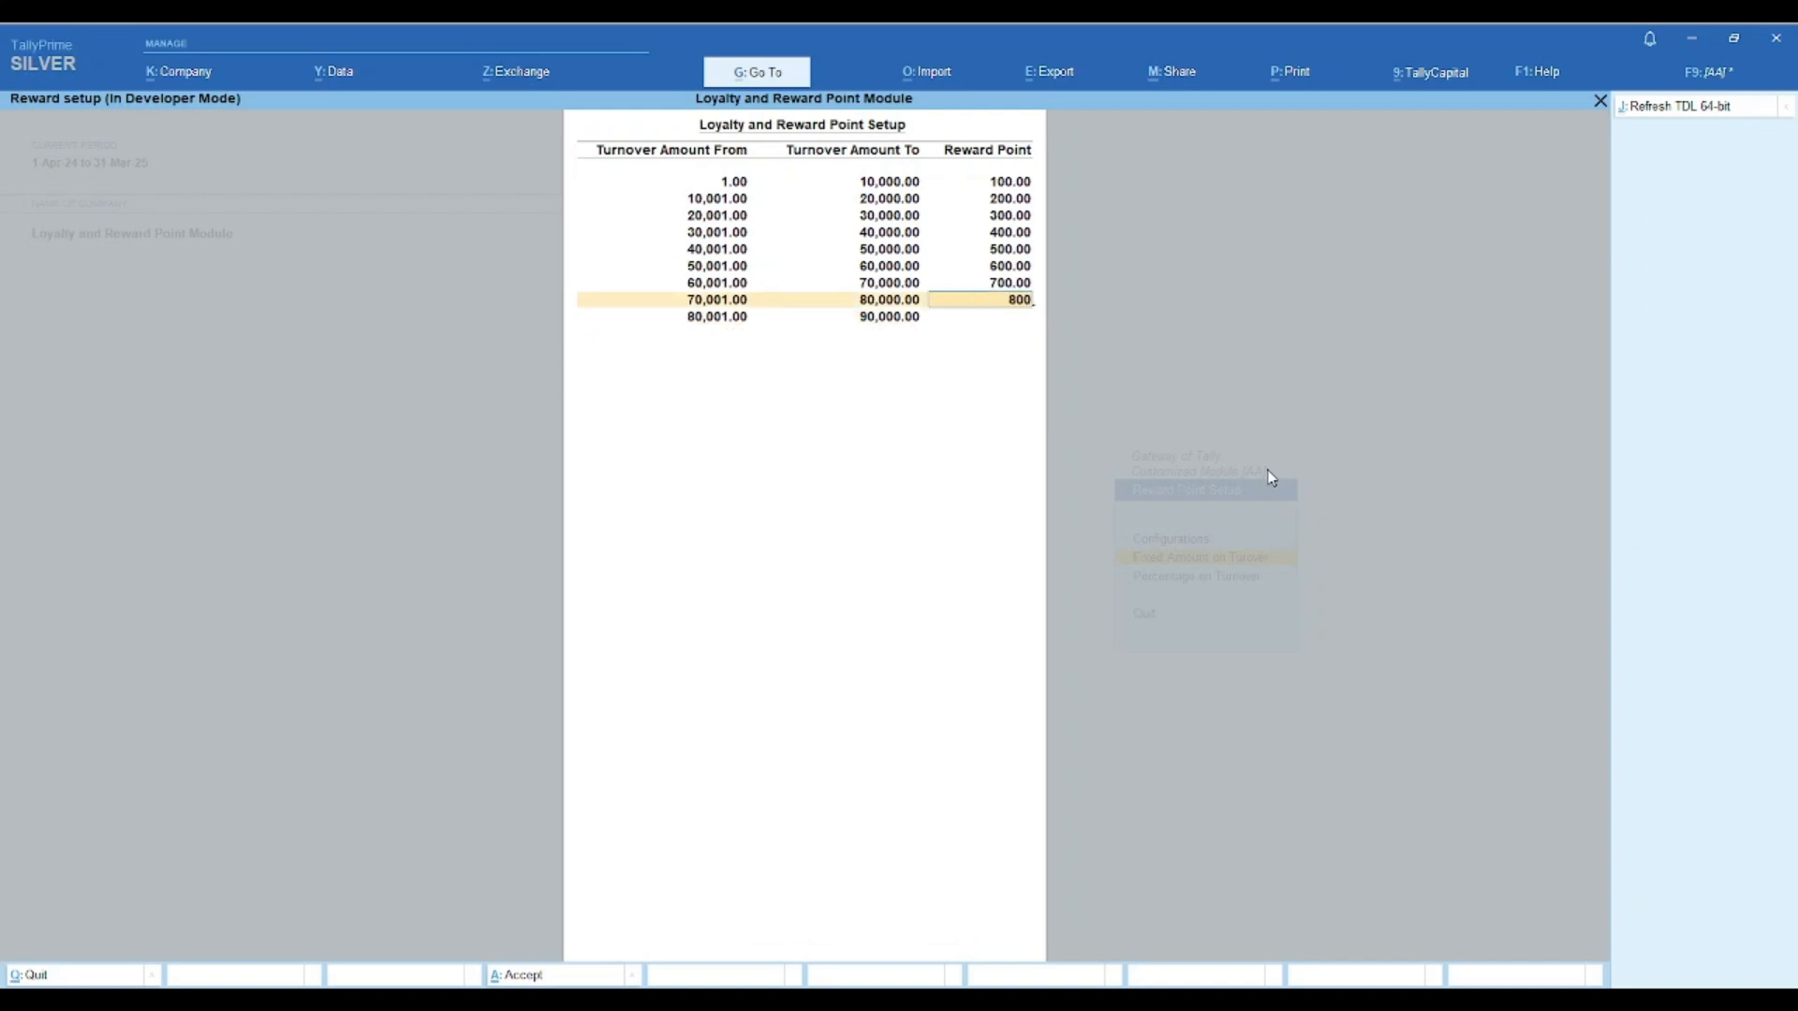
key("Return")
type("900")
key("Return")
- Add a slab from 90,001 to 1,00,000 with 1,000 reward points, then save and leave the fixed amount setup
key("Return")
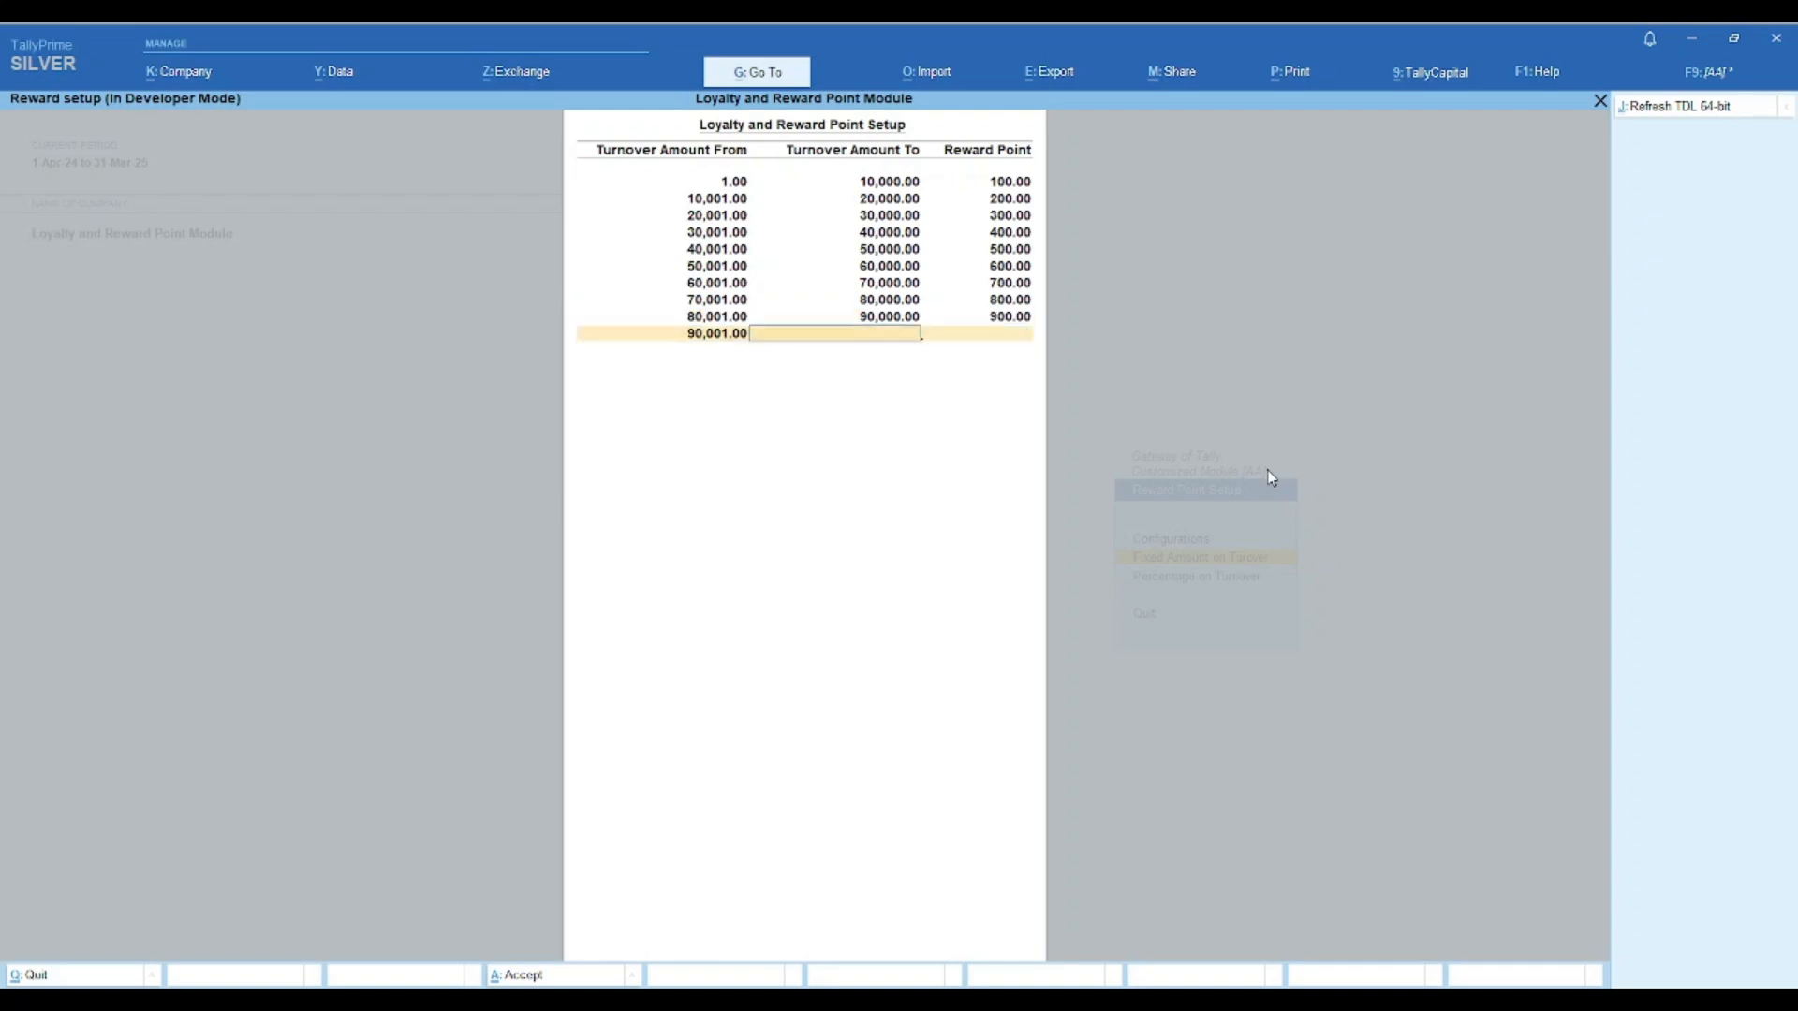
type("1,00,00")
type("00000")
key("Return")
type("1000")
key("Return")
key("Return")
key("Return")
key("Return")
key("Return")
key("Return")
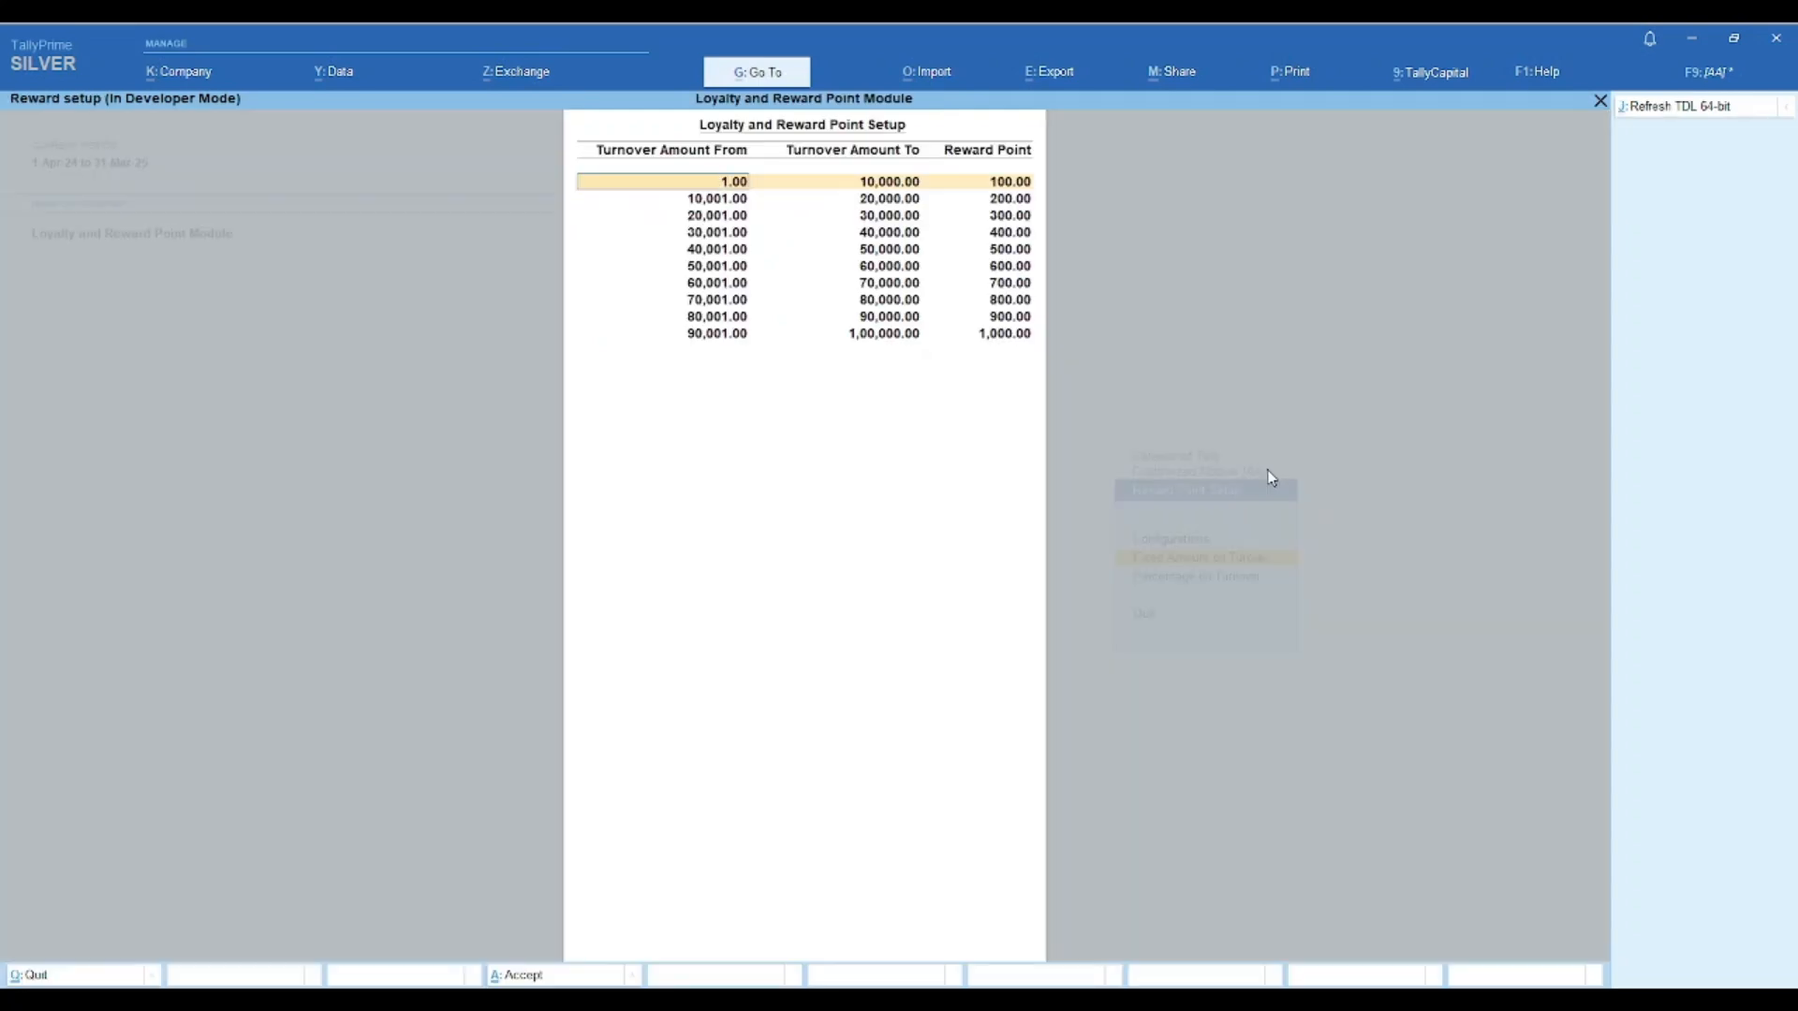
key("Escape")
key("Return")
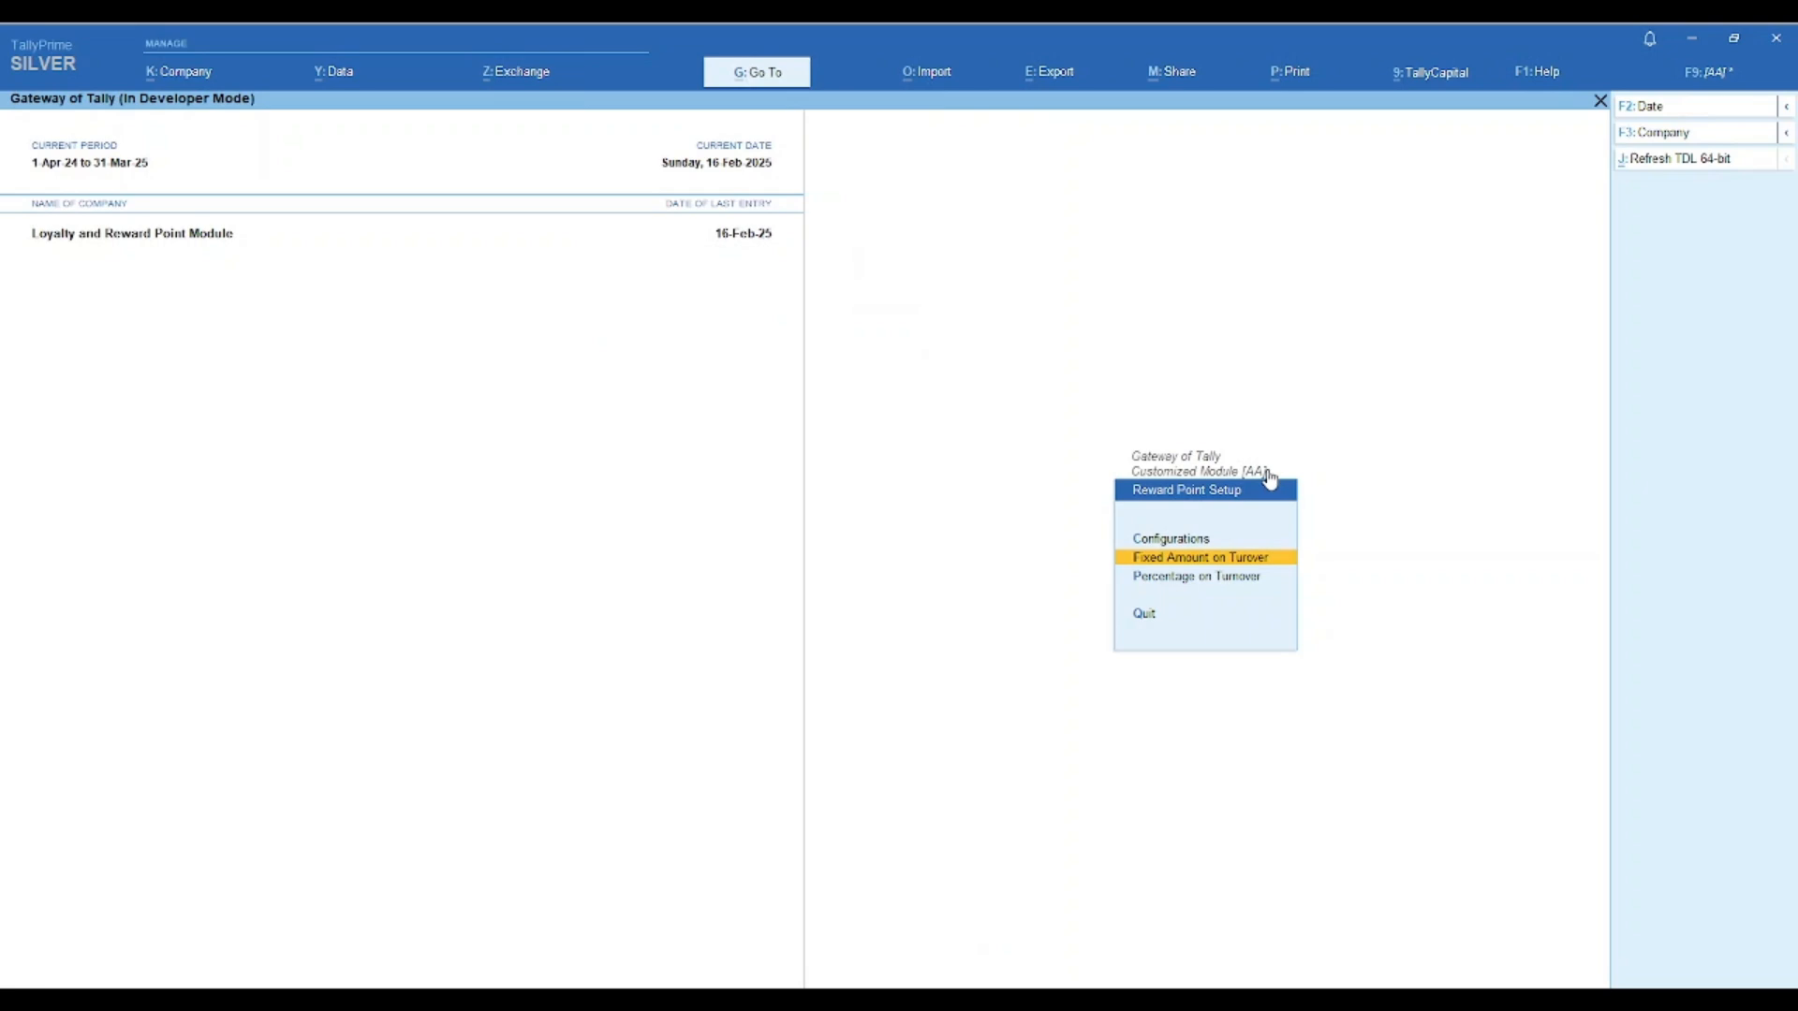
- In the Percentage on Turnover setup, set the turnover percent to 1% for 1-Apr-24 and 2% for 1-May-24
key("Down")
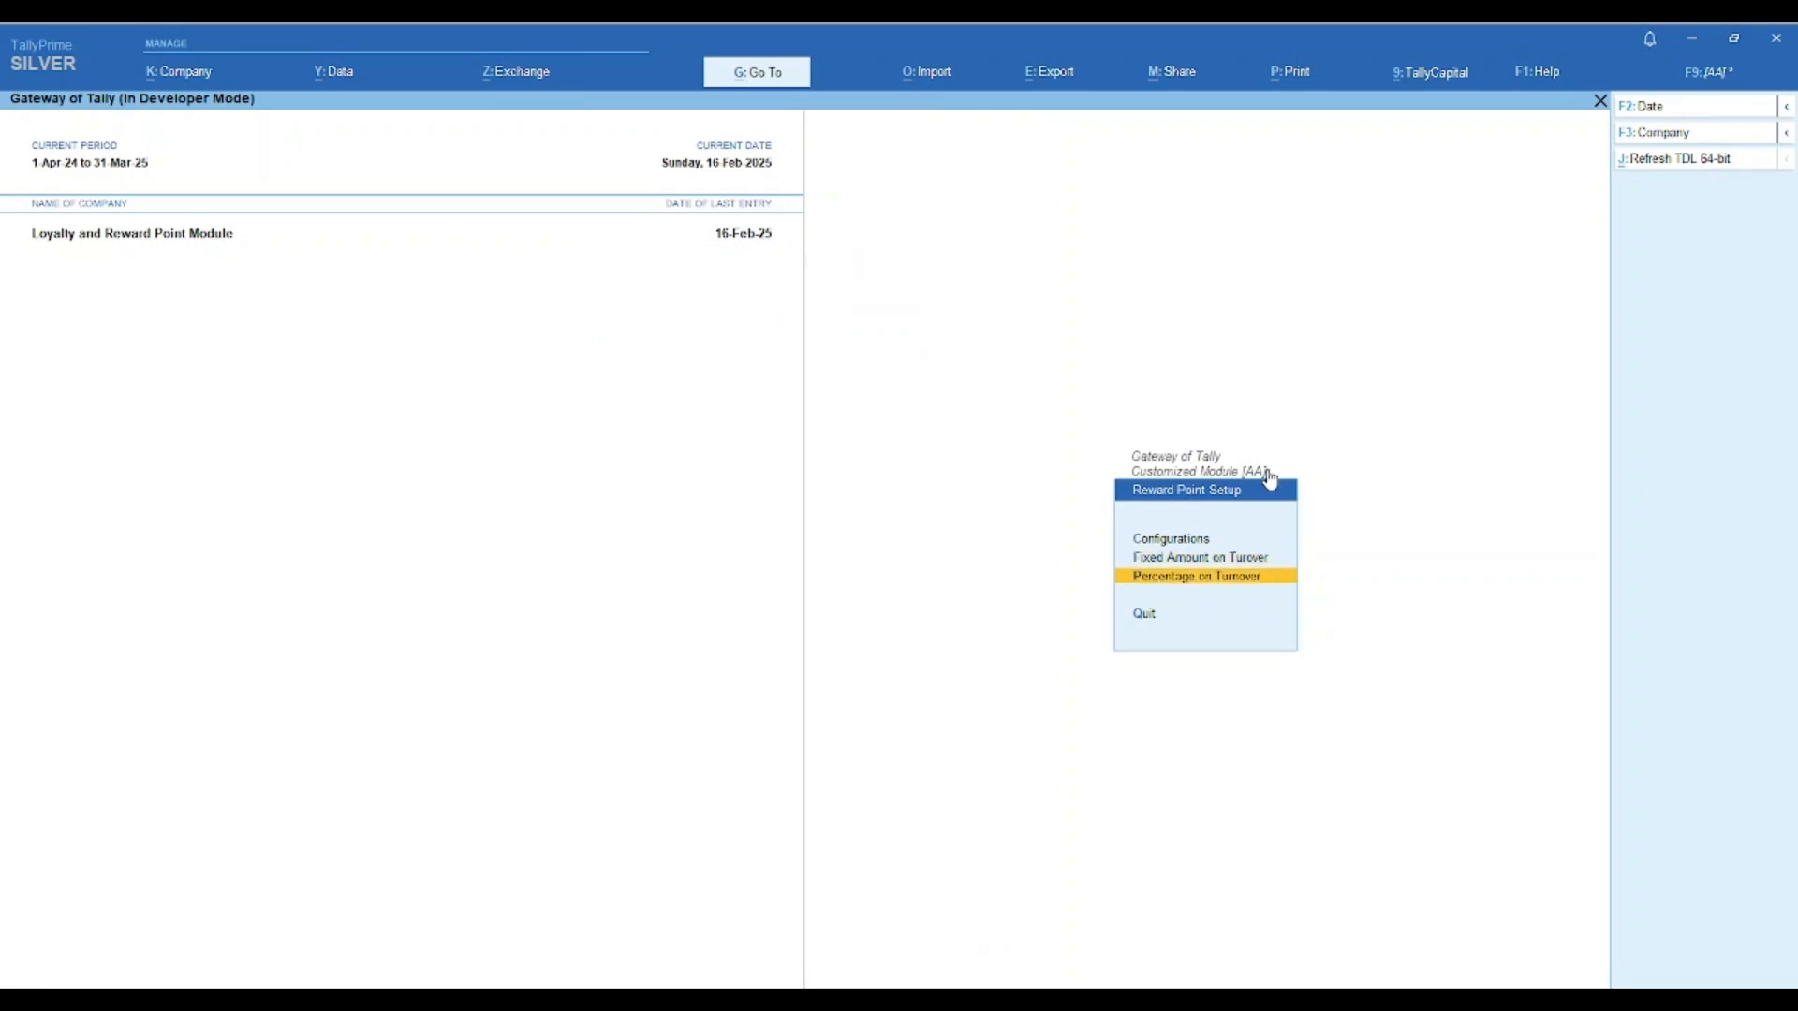
key("Return")
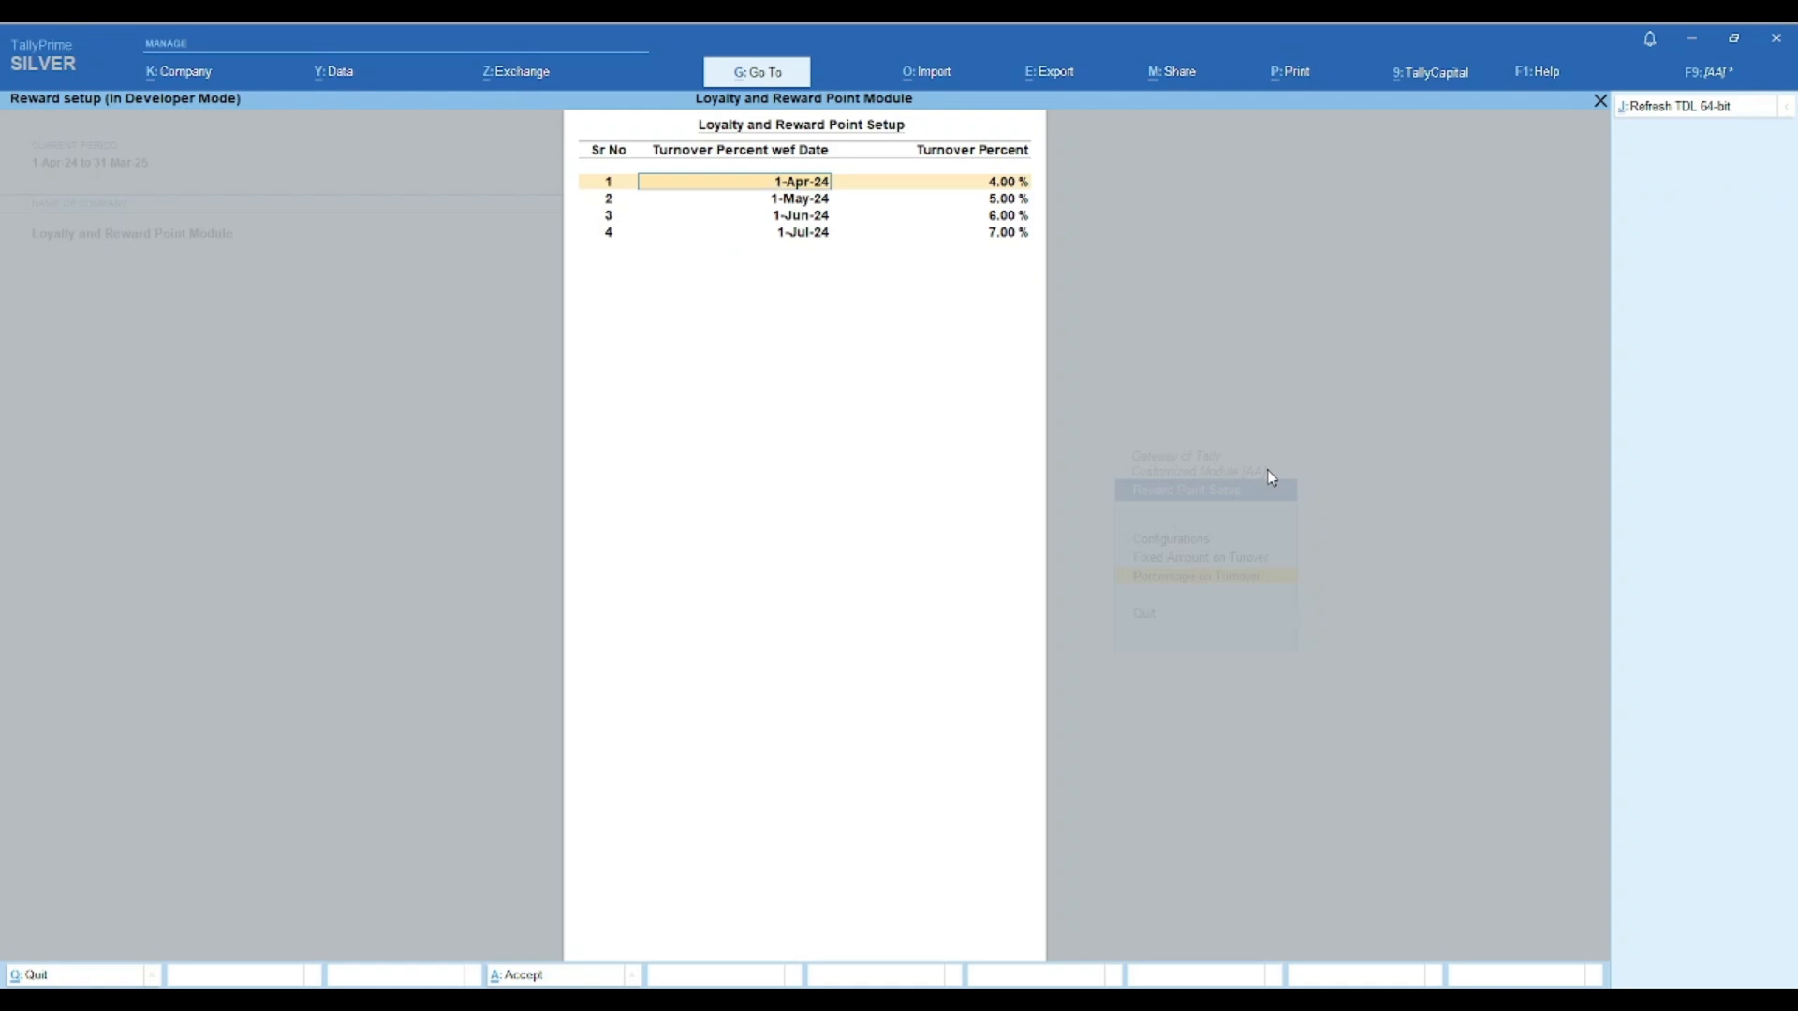
key("Return")
type("1")
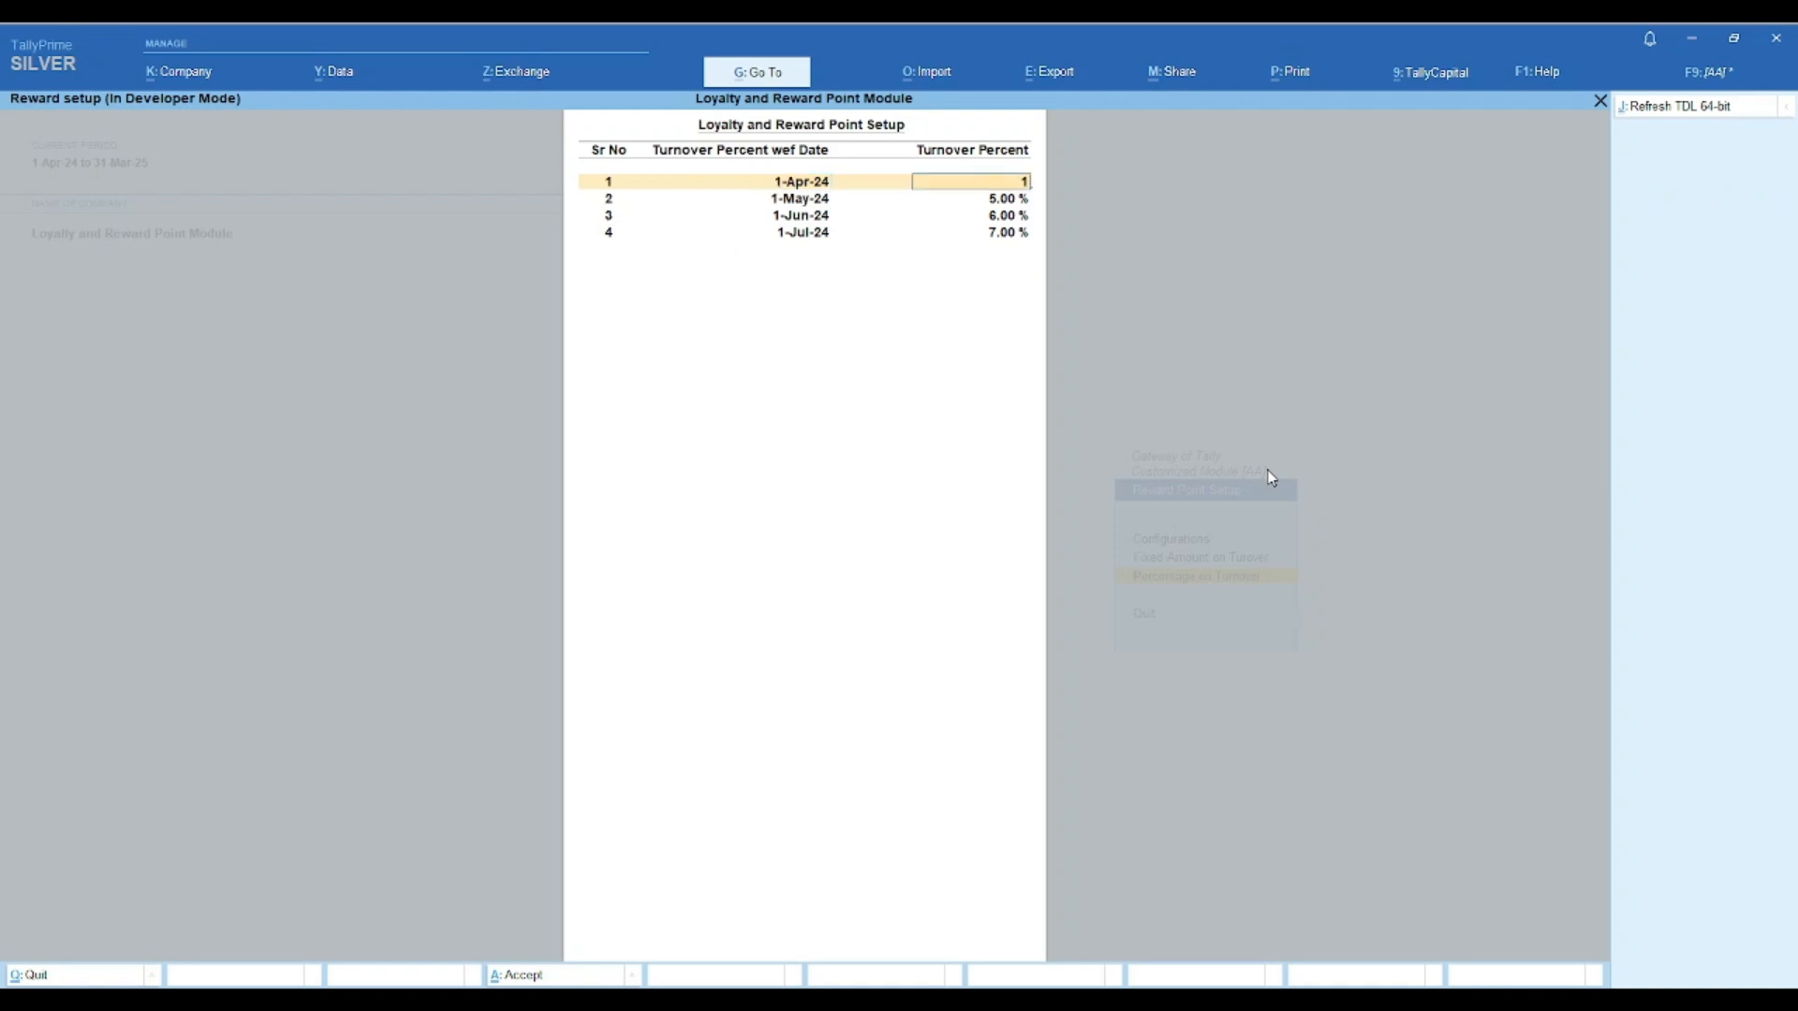
key("Return")
key("Return")
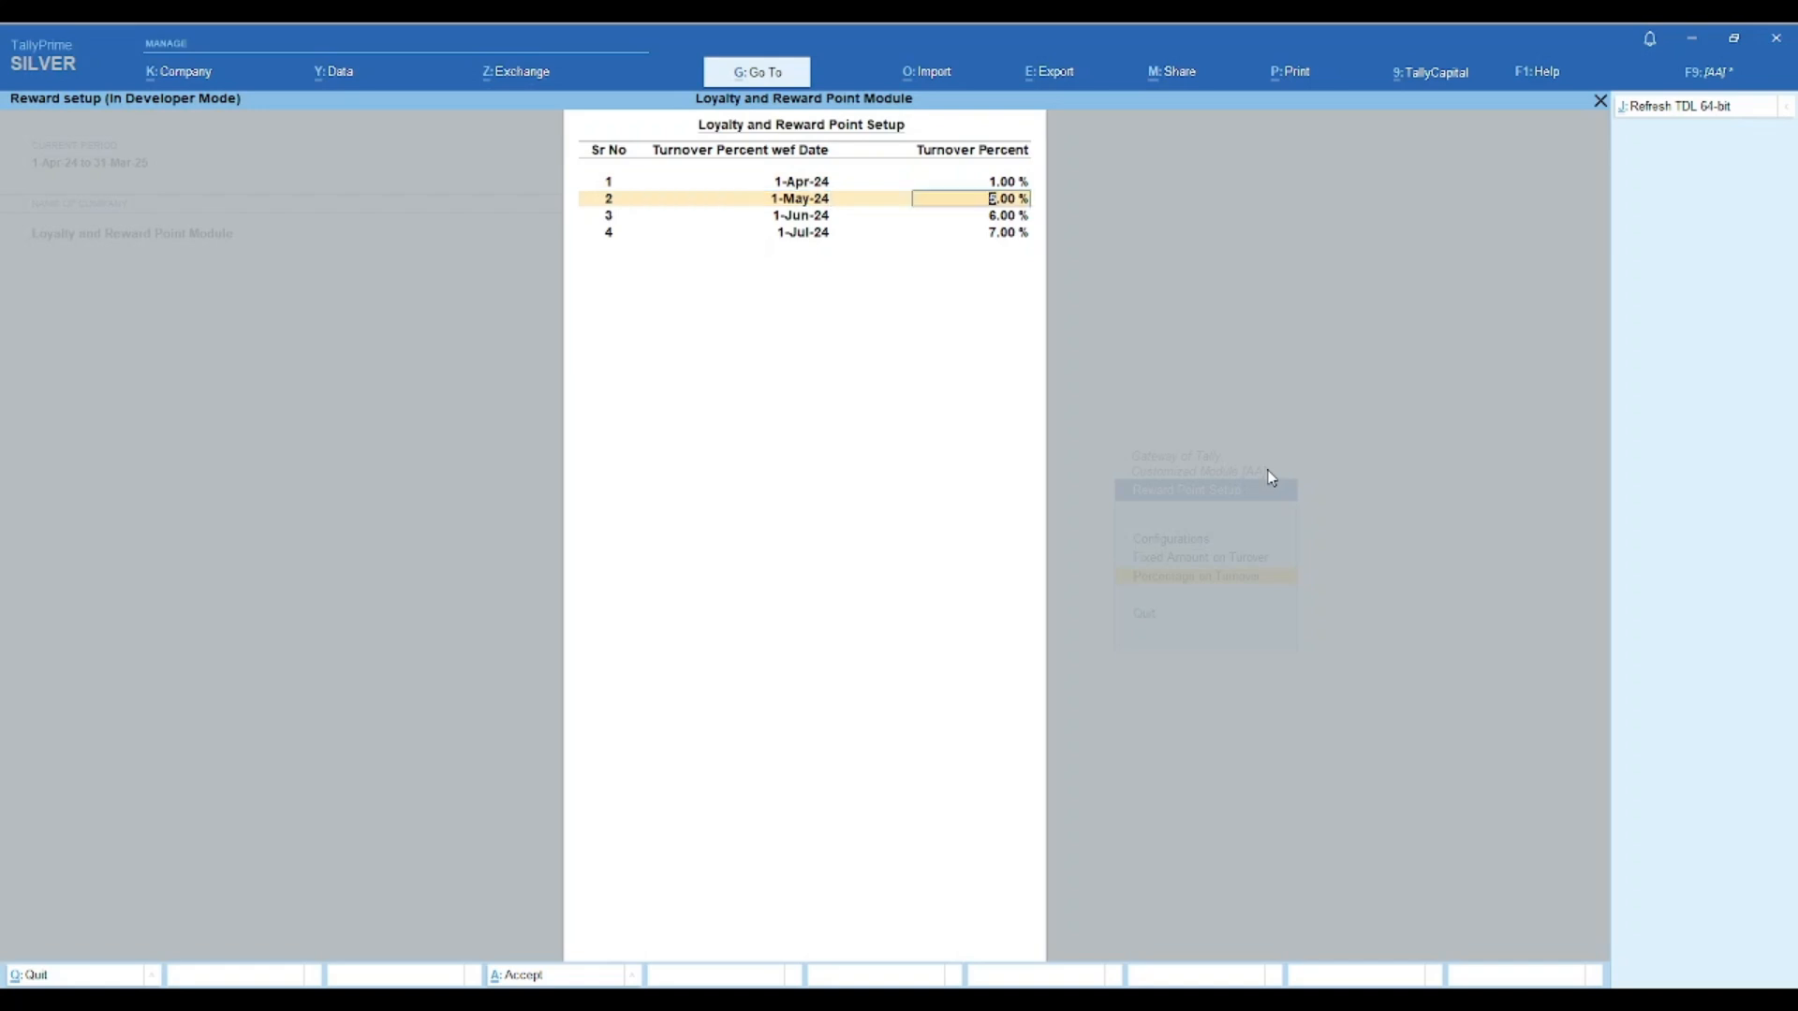
key("Up")
key("Down")
type("2")
key("Return")
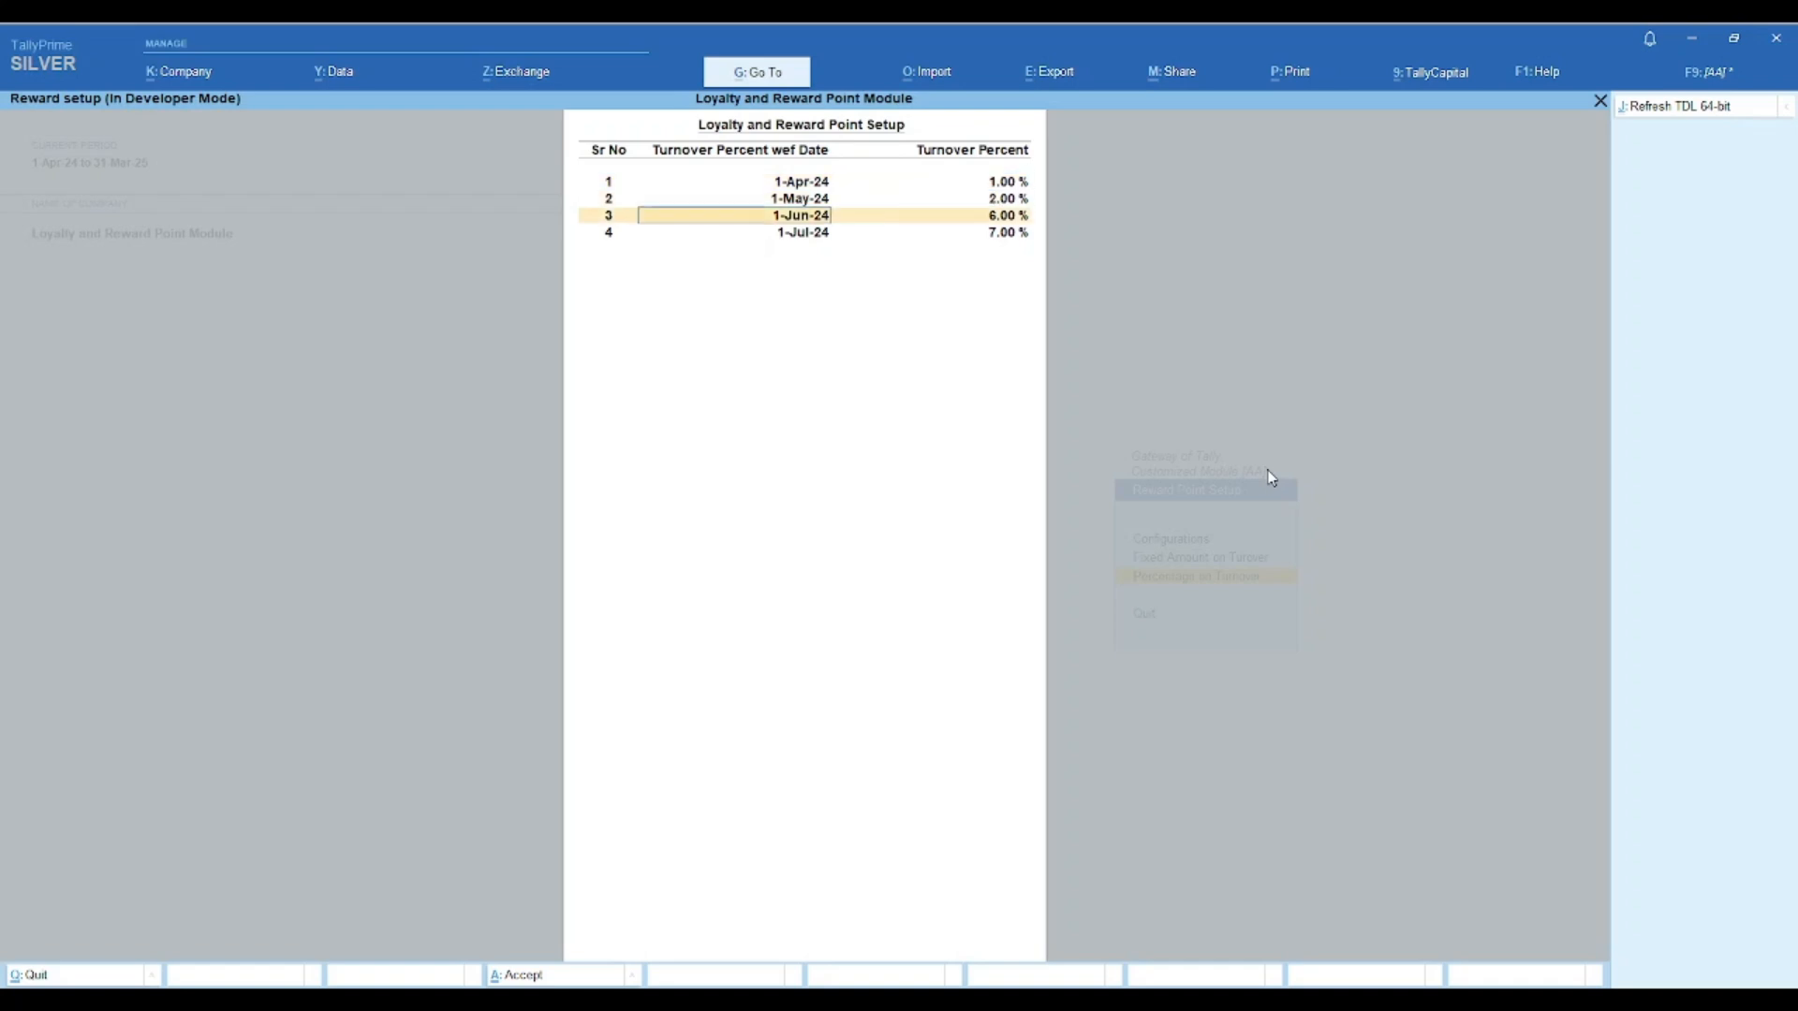
- Set the turnover percent to 3% for 1-Jun-24 and 4% for 1-Jul-24
key("Return")
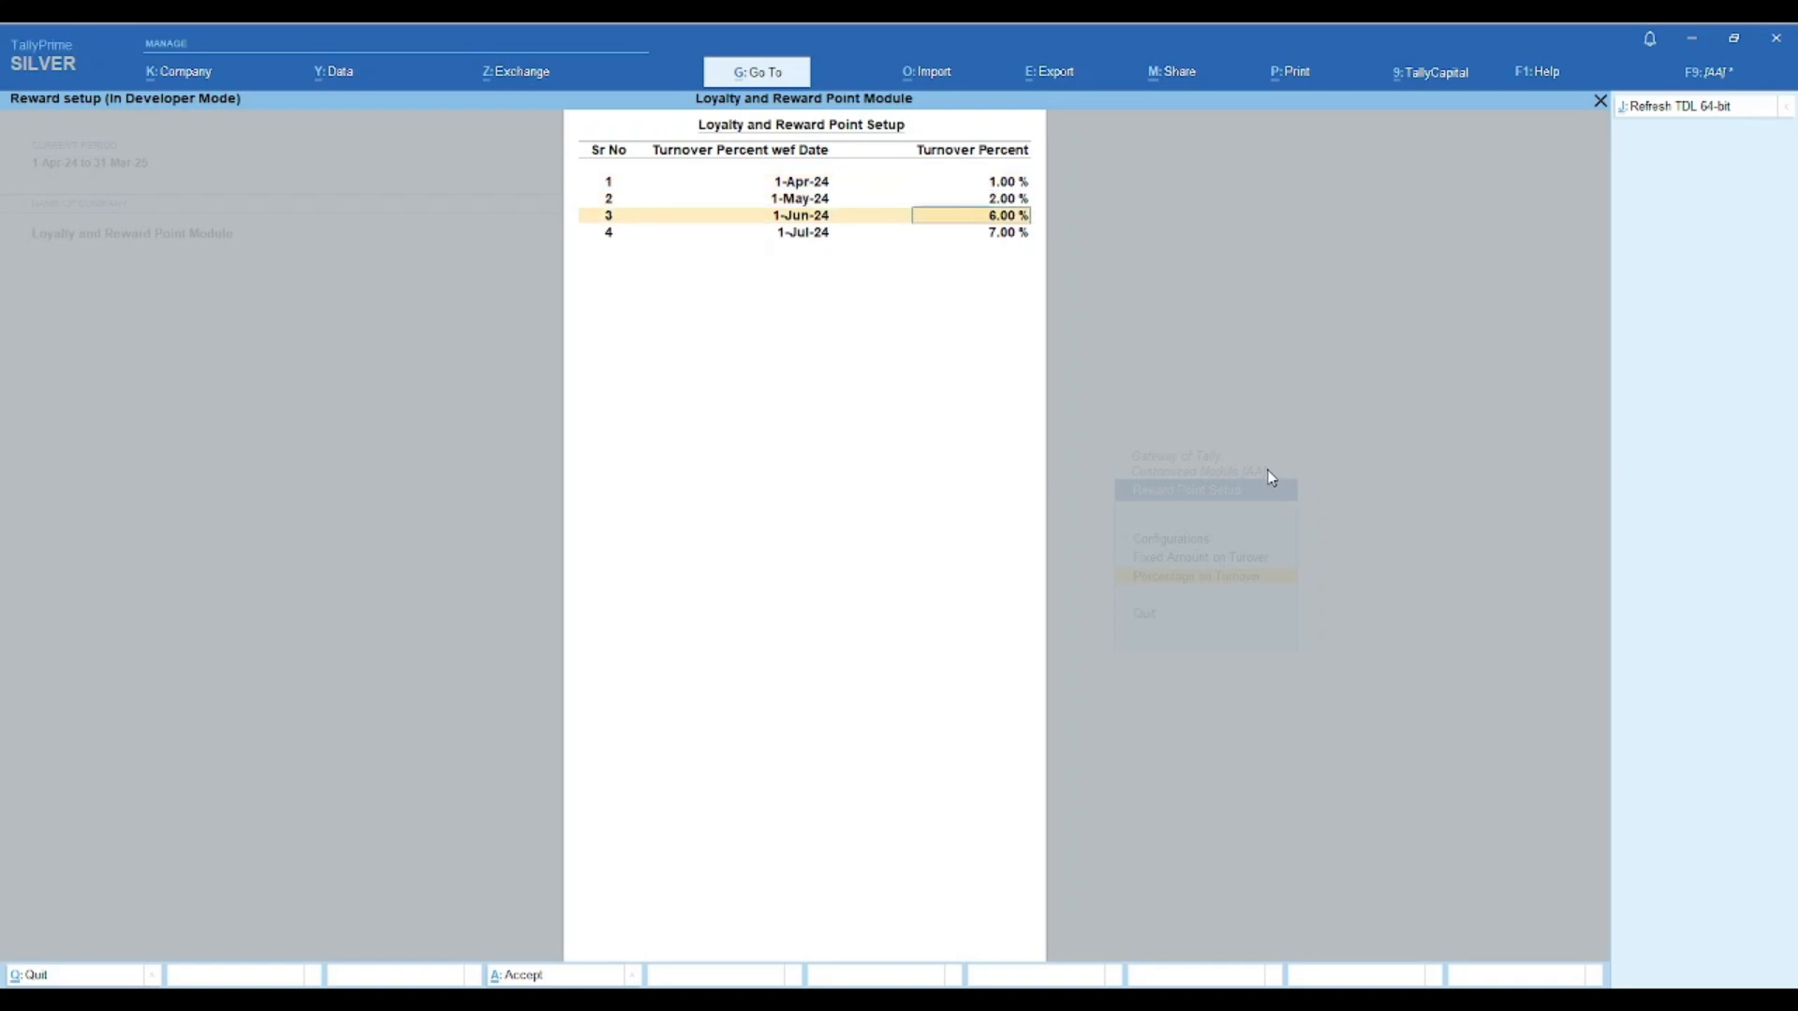
type("3")
key("Return")
key("Return")
type("4")
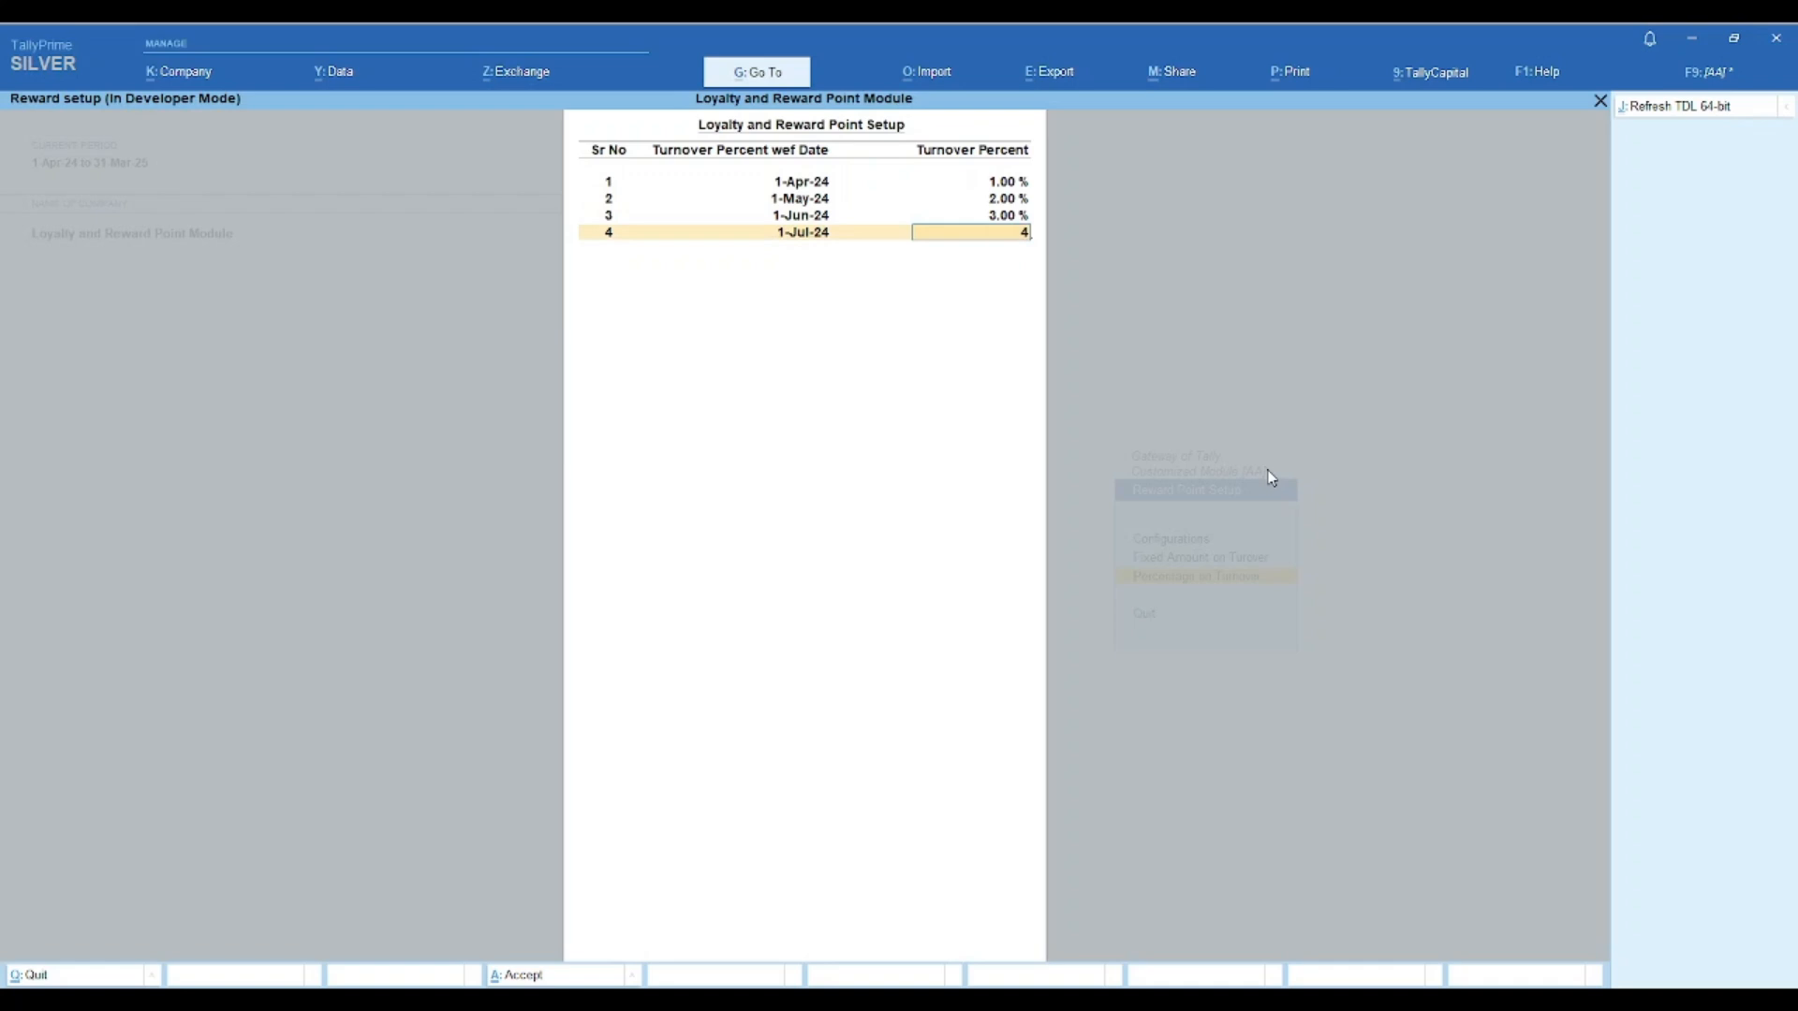
key("Return")
- Add a turnover percent of 5% effective 1-Aug-24 and accept the percentage setup
type("1-8")
key("Return")
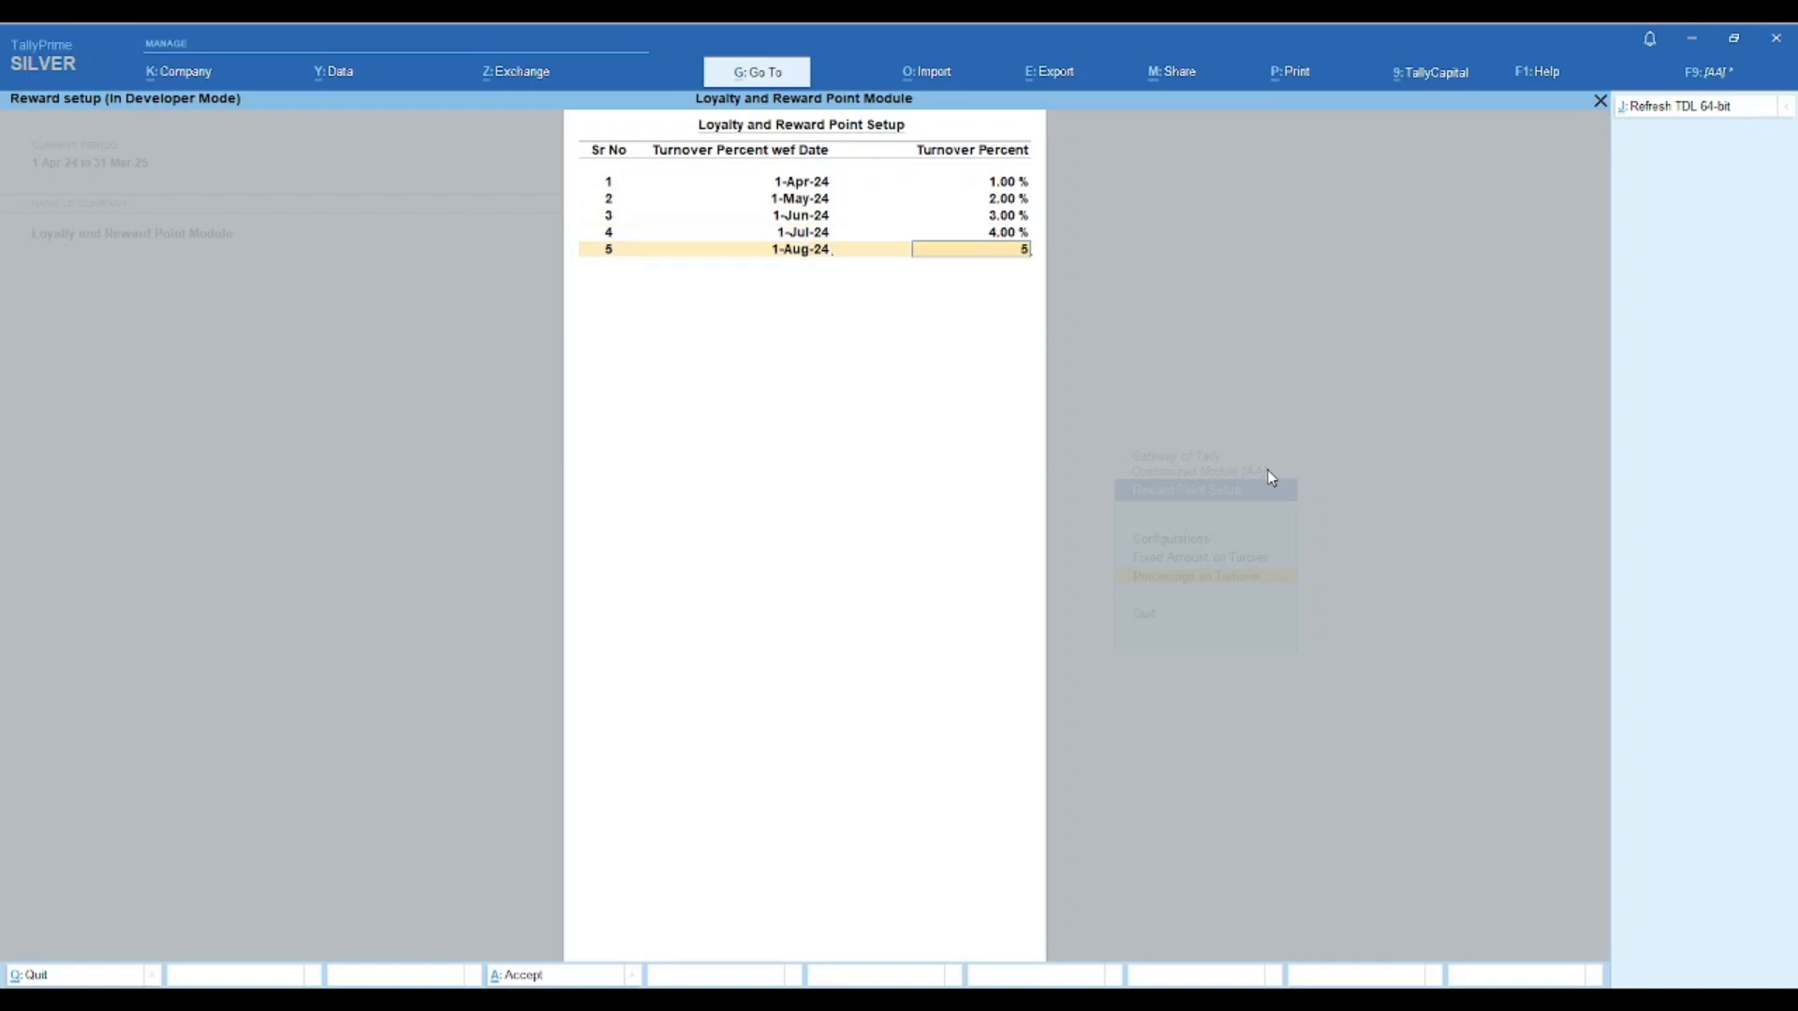
type("5")
key("Return")
key("Return")
key("Return")
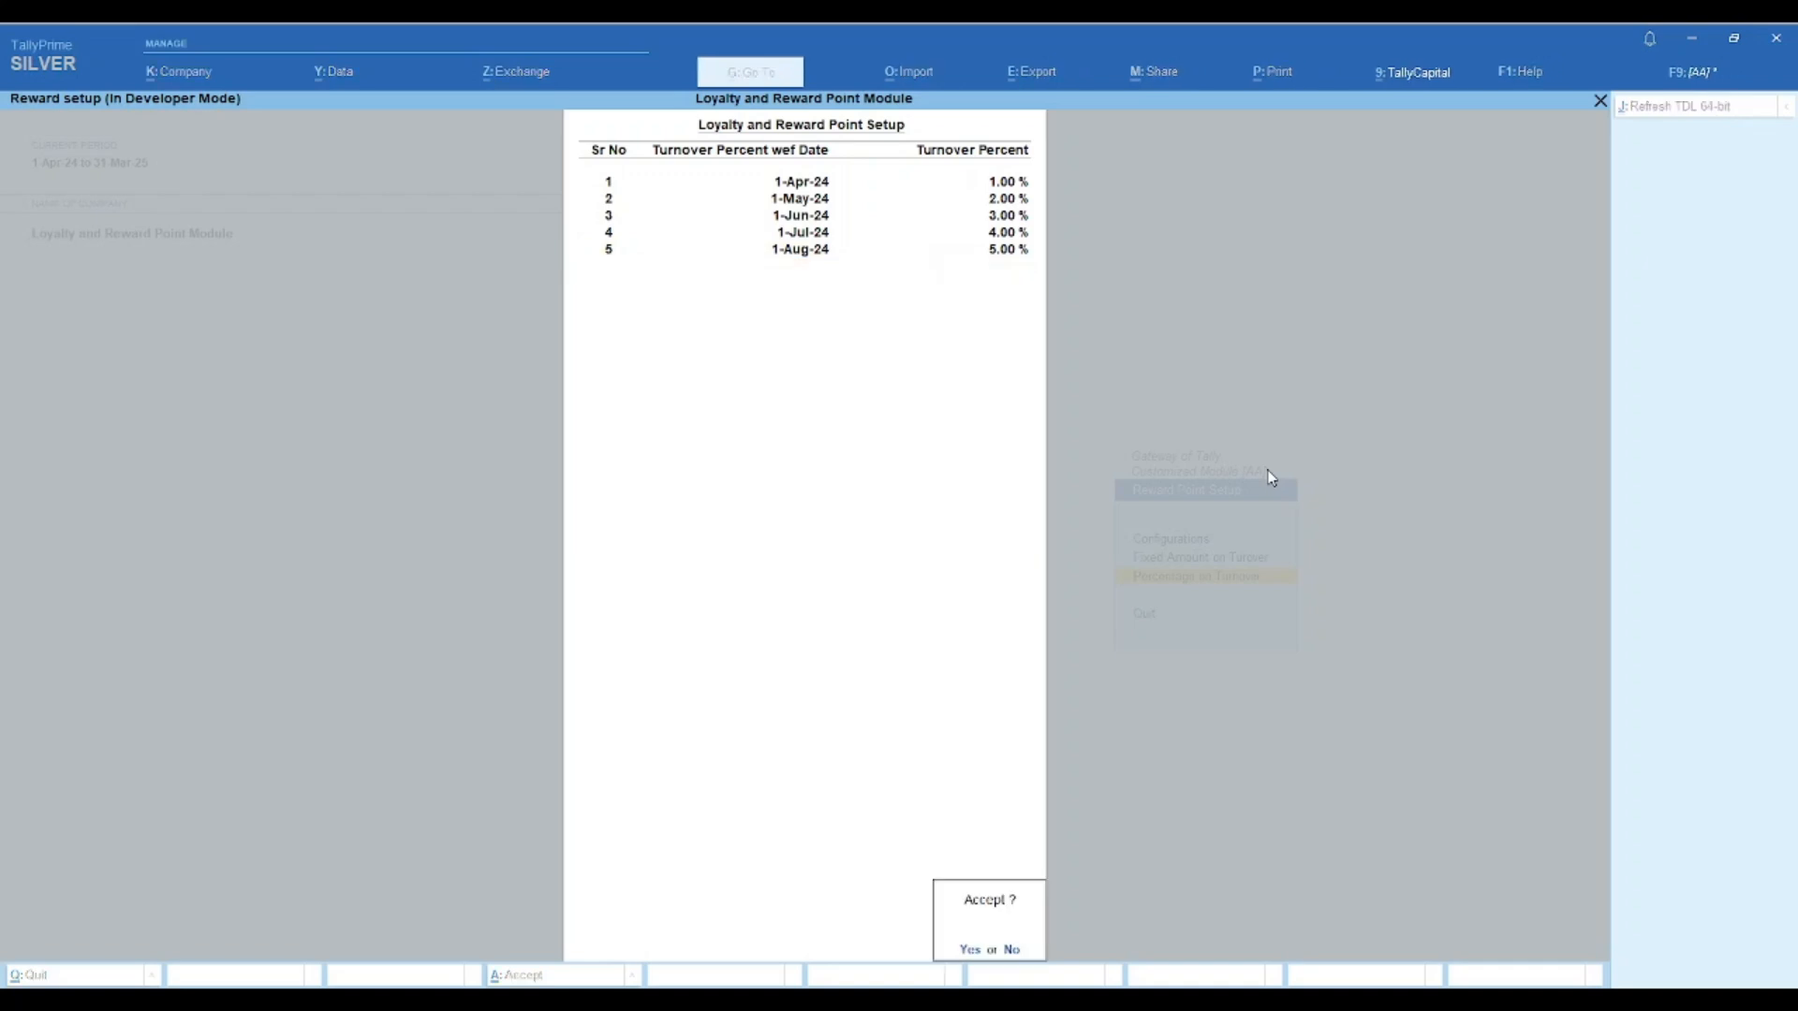
key("Return")
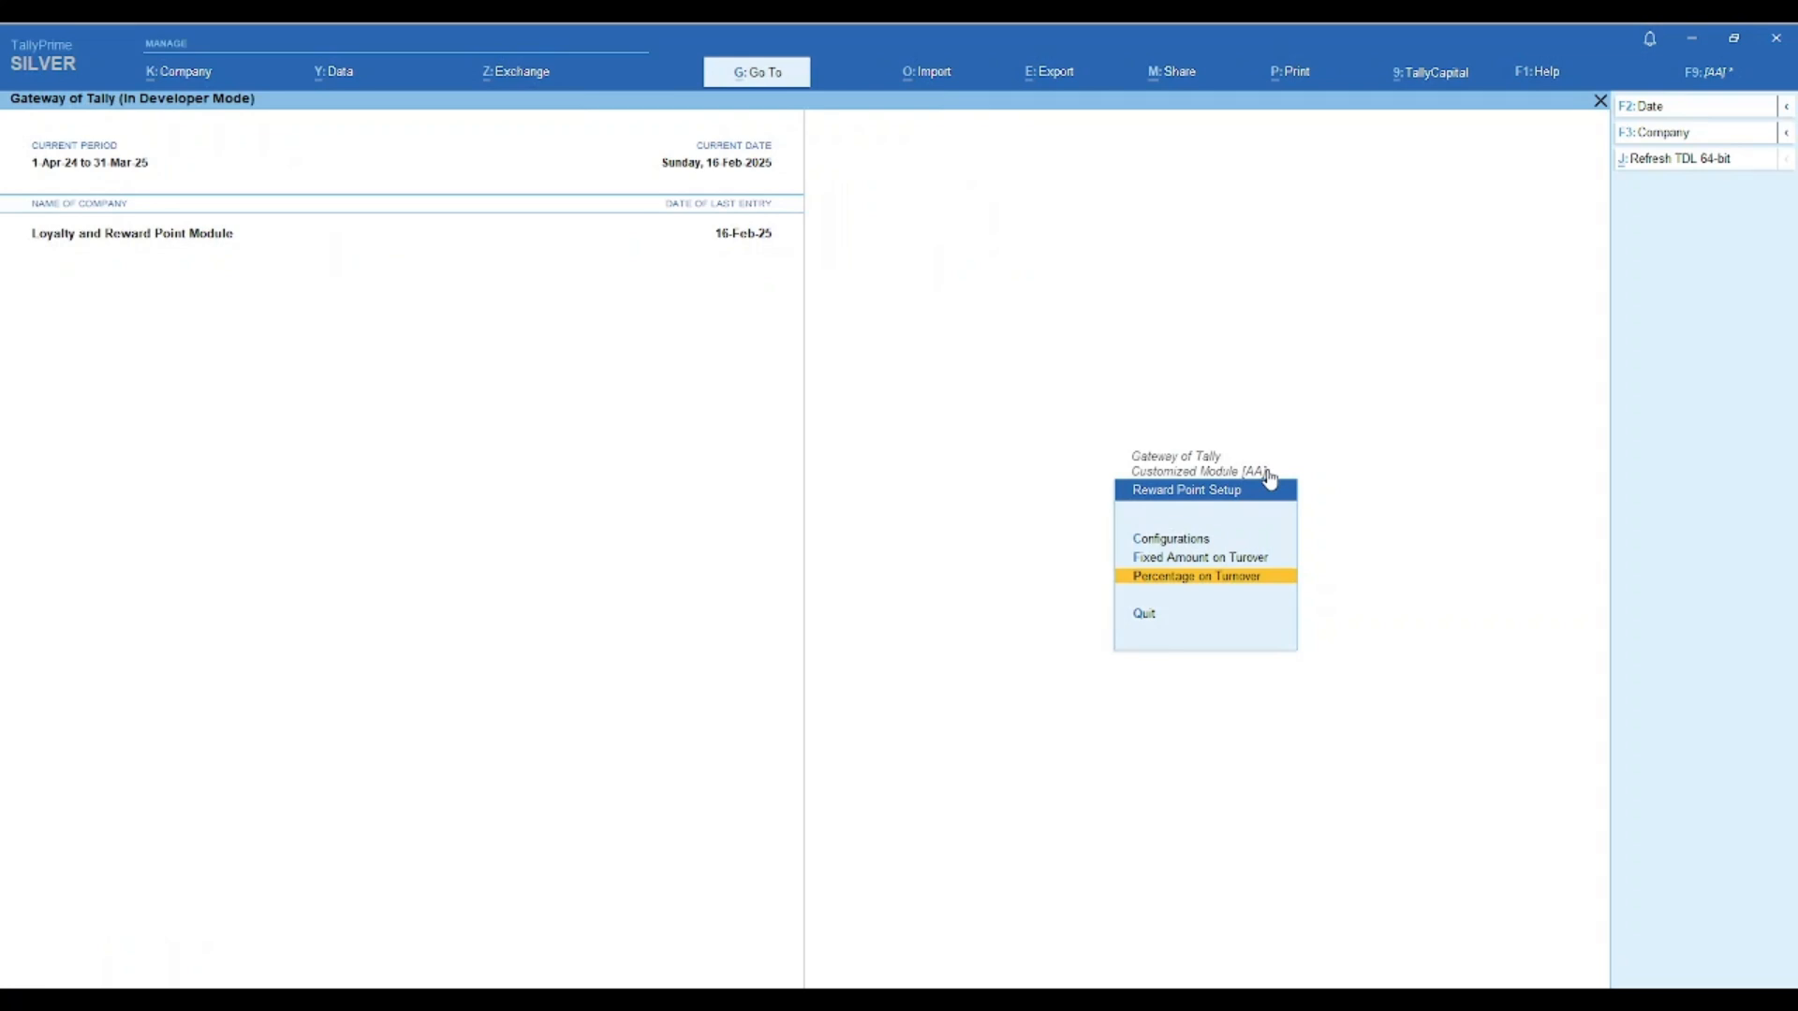
- Return to the Gateway of Tally and open the stock item ITEM-1 for alteration
key("Escape")
key("Escape")
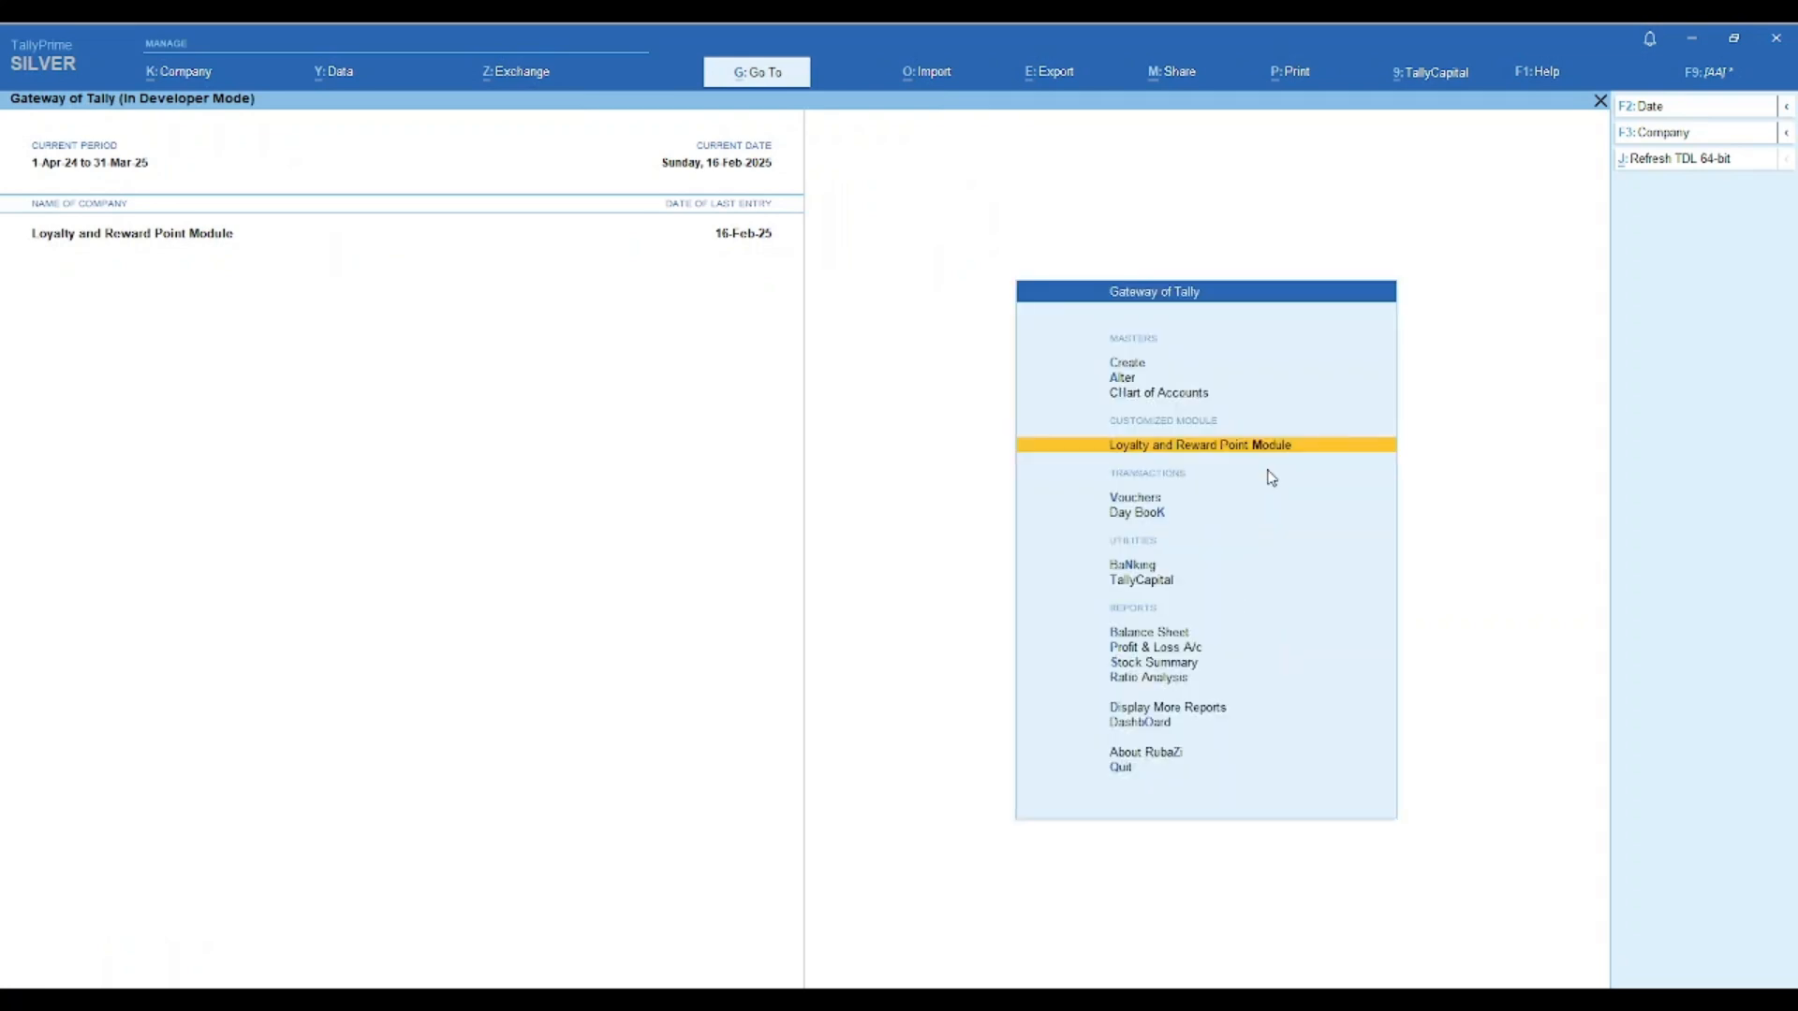
key("a")
key("Down")
key("Down")
key("Down")
key("Down")
key("Down")
key("Down")
key("Down")
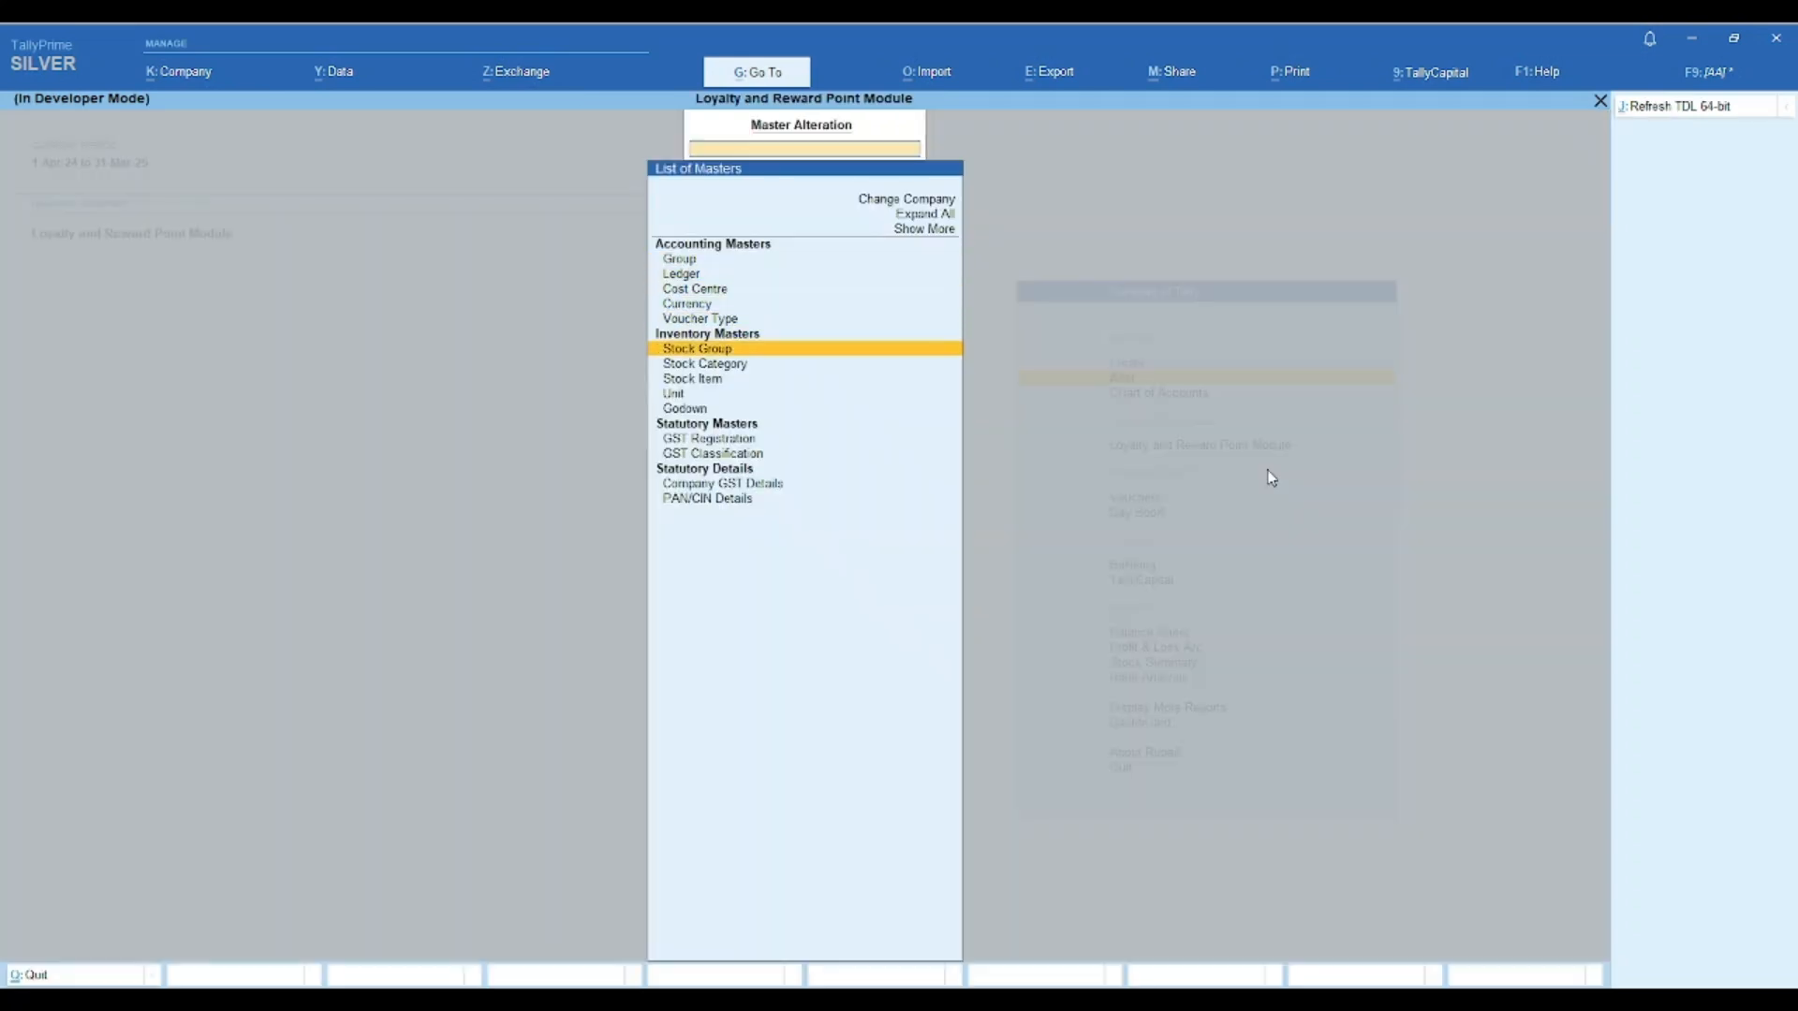
key("Return")
type("item")
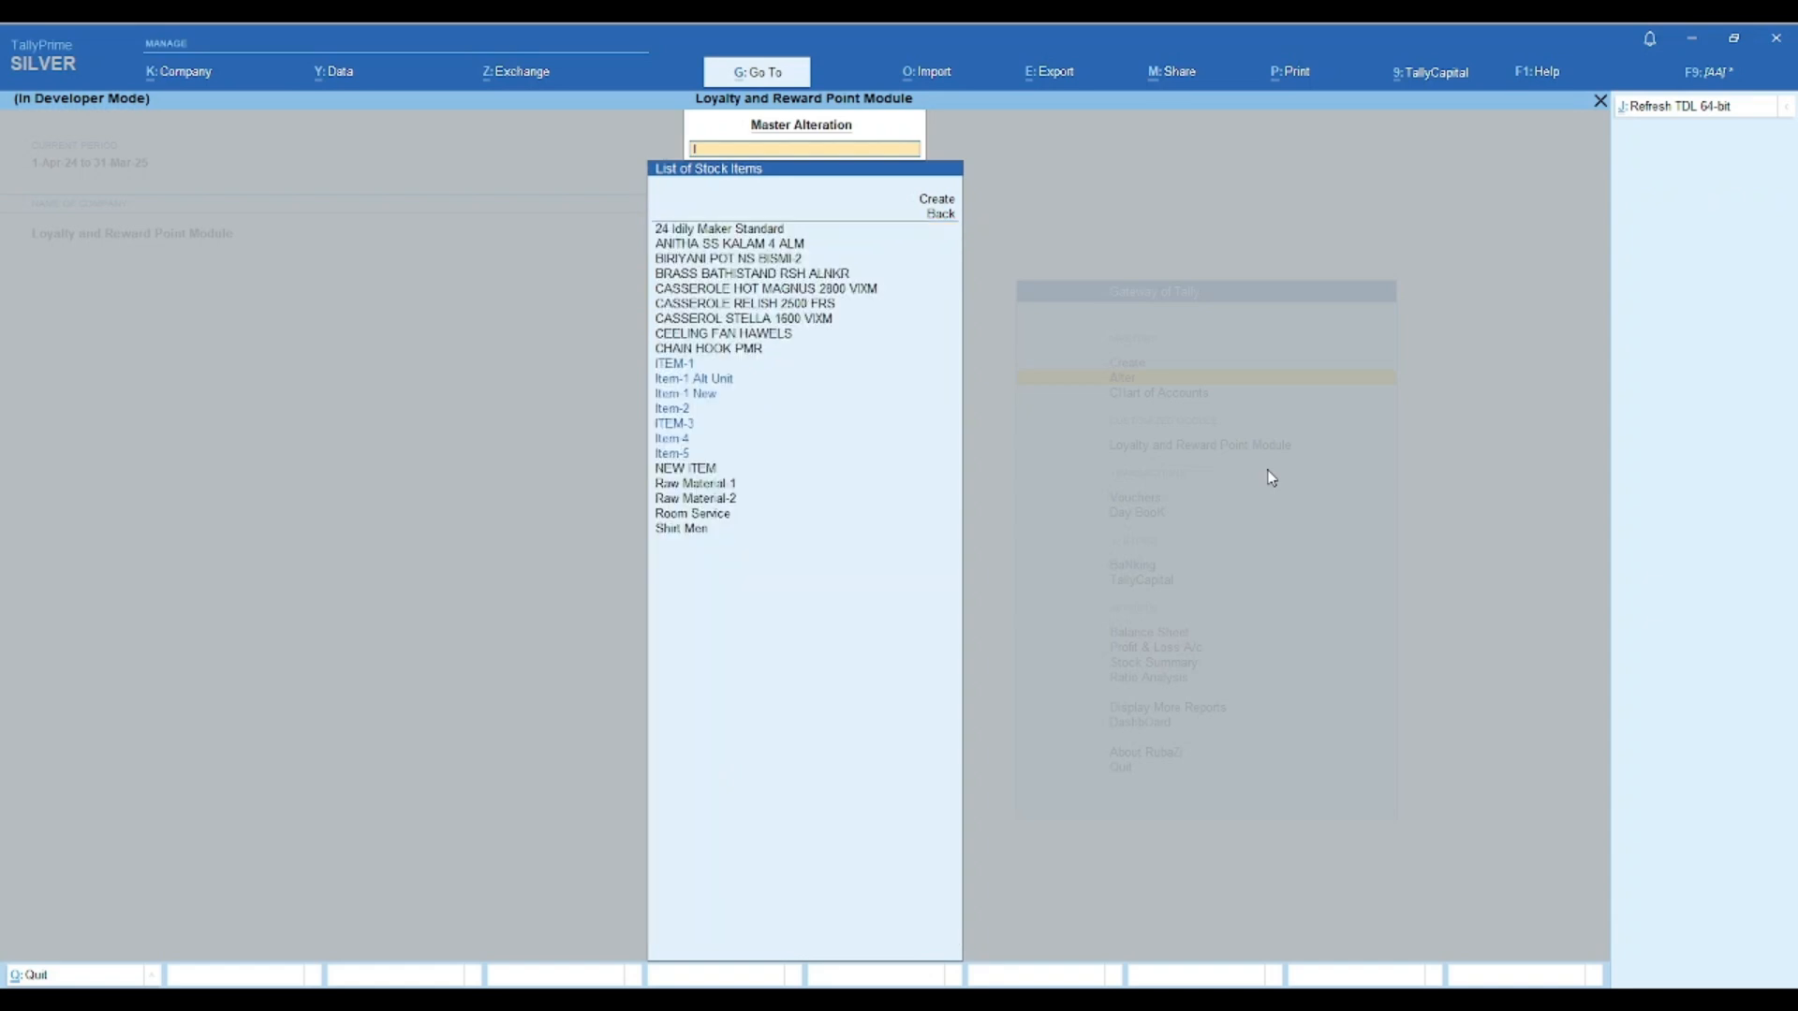
key("Return")
- Keep Enable Loyalty and Reward at Yes for the stock item and open its reward point setup
key("Return")
key("Return")
key("Return")
key("Return")
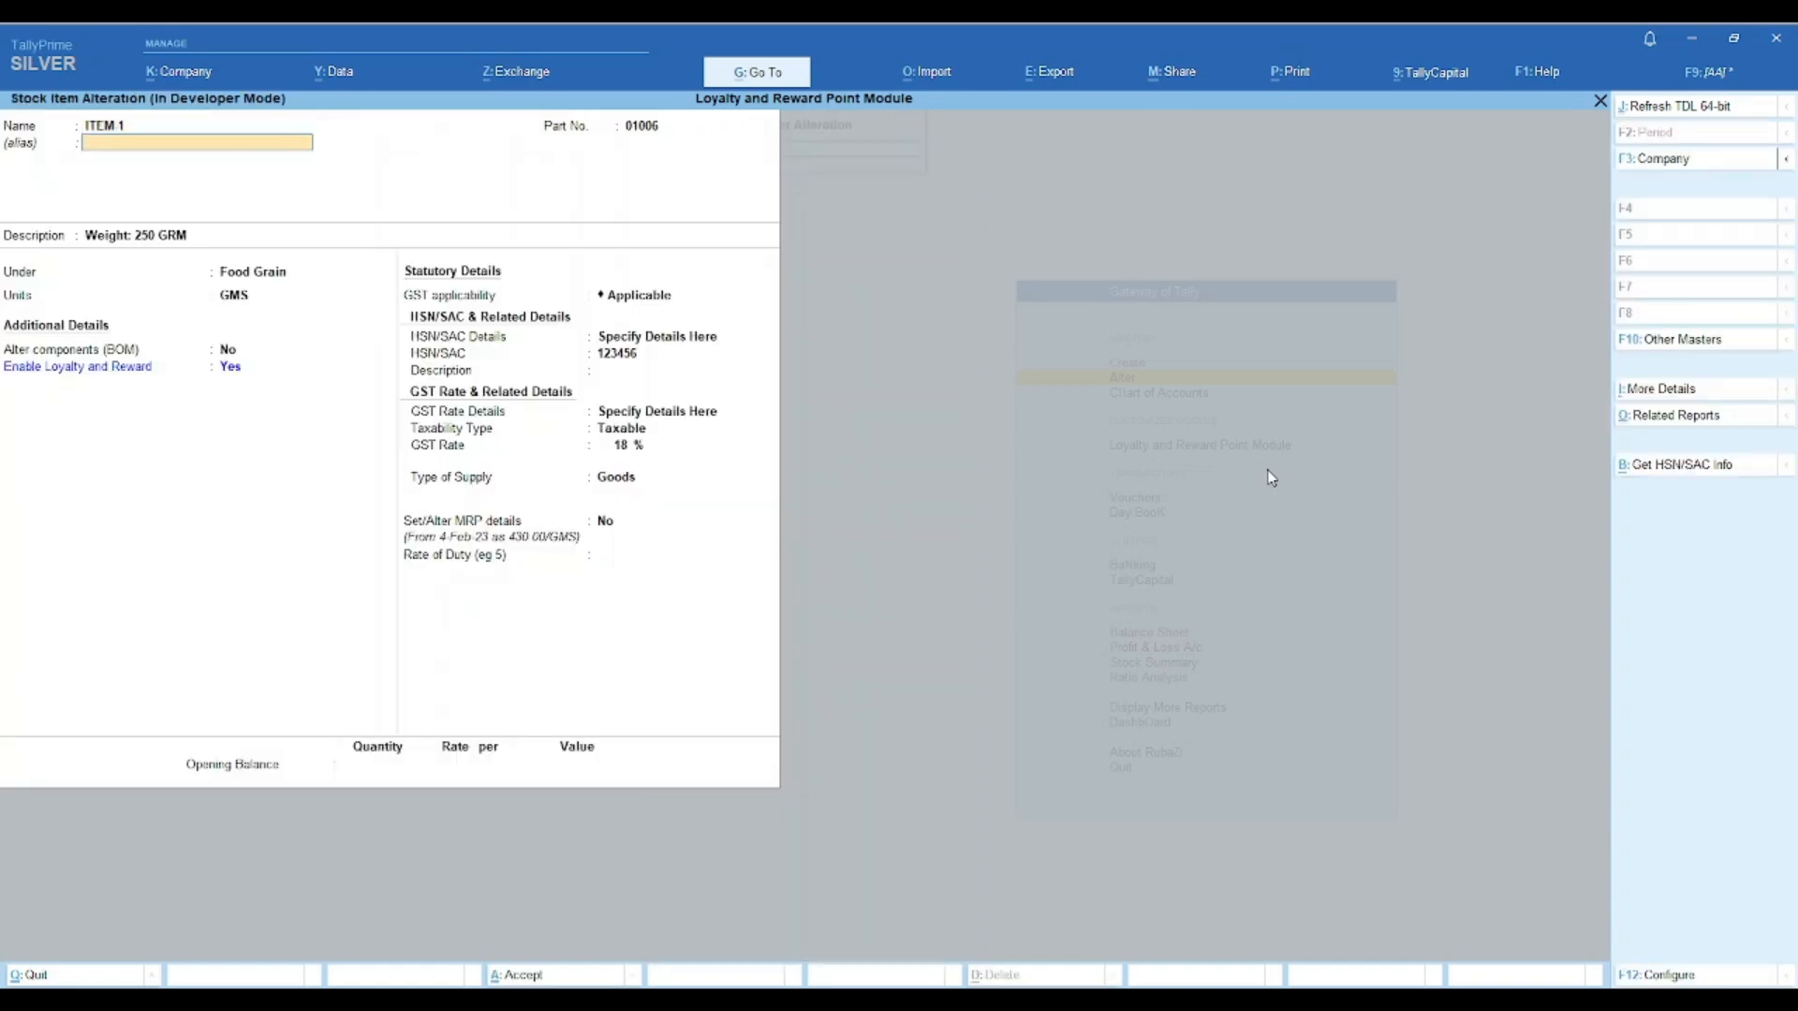
key("Return")
key("Return")
key("Return")
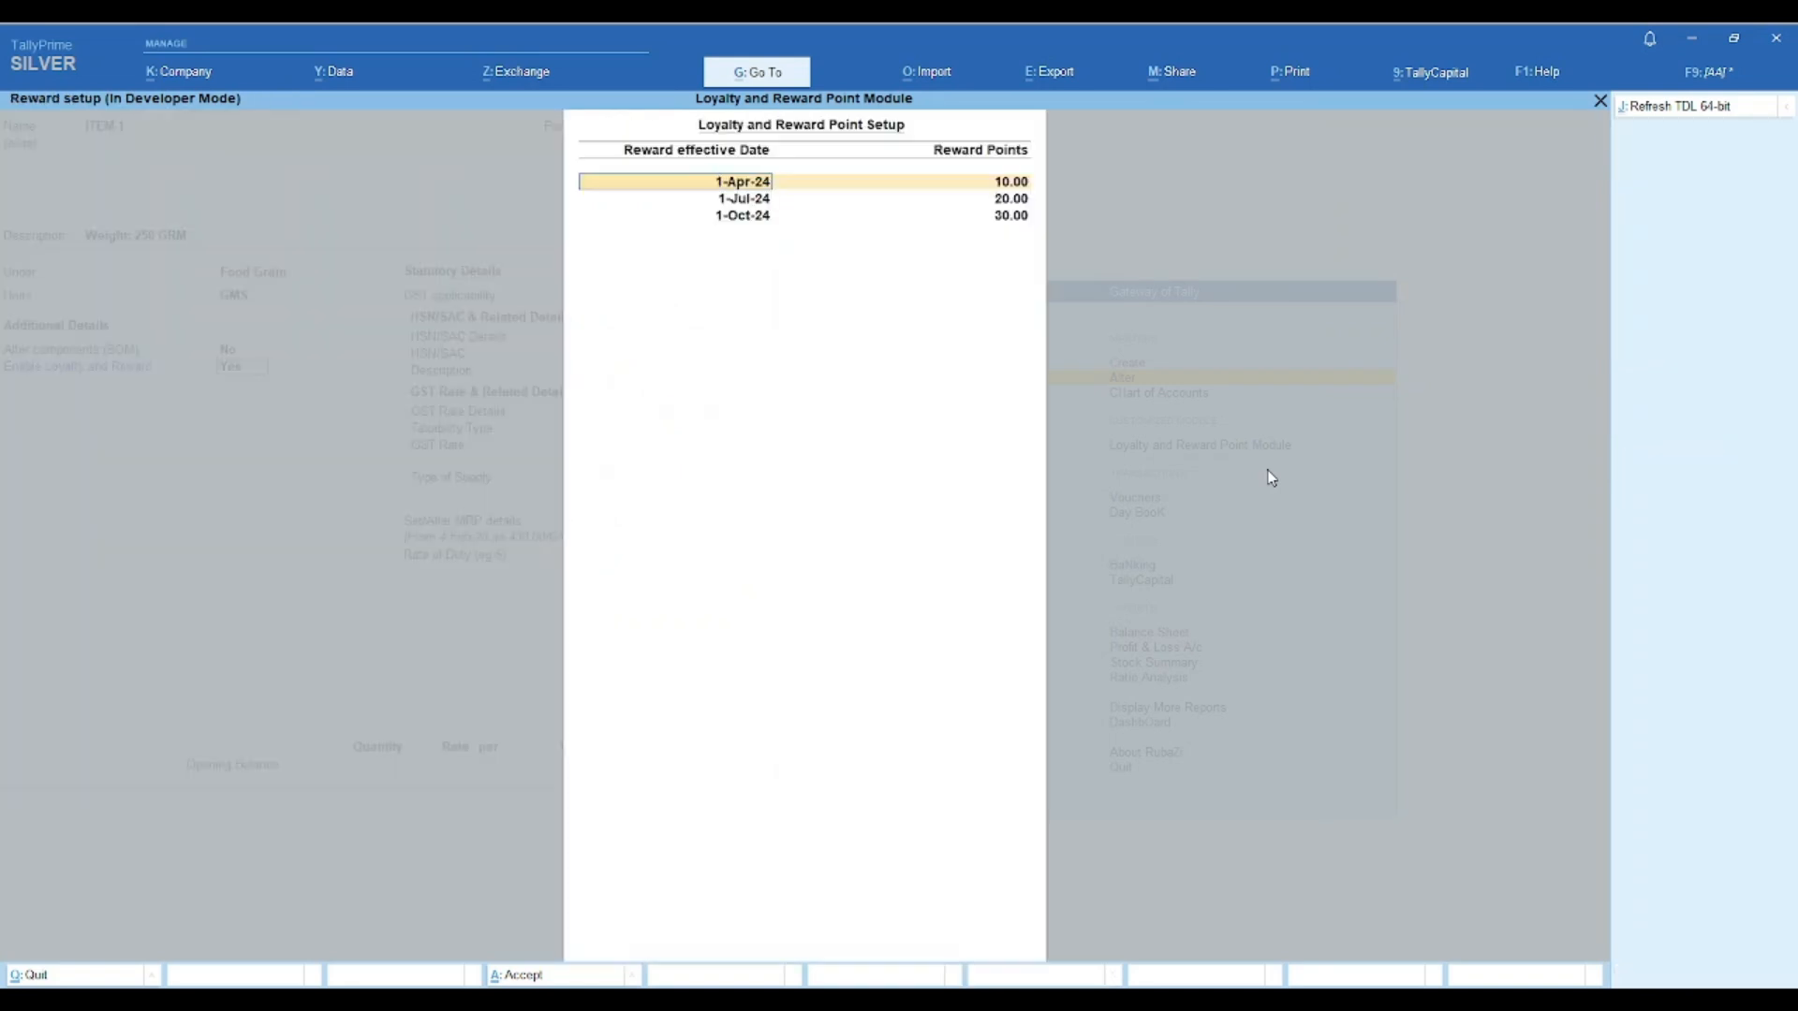
- Review the stock item's reward effective dates and the reward points assigned to each
key("Return")
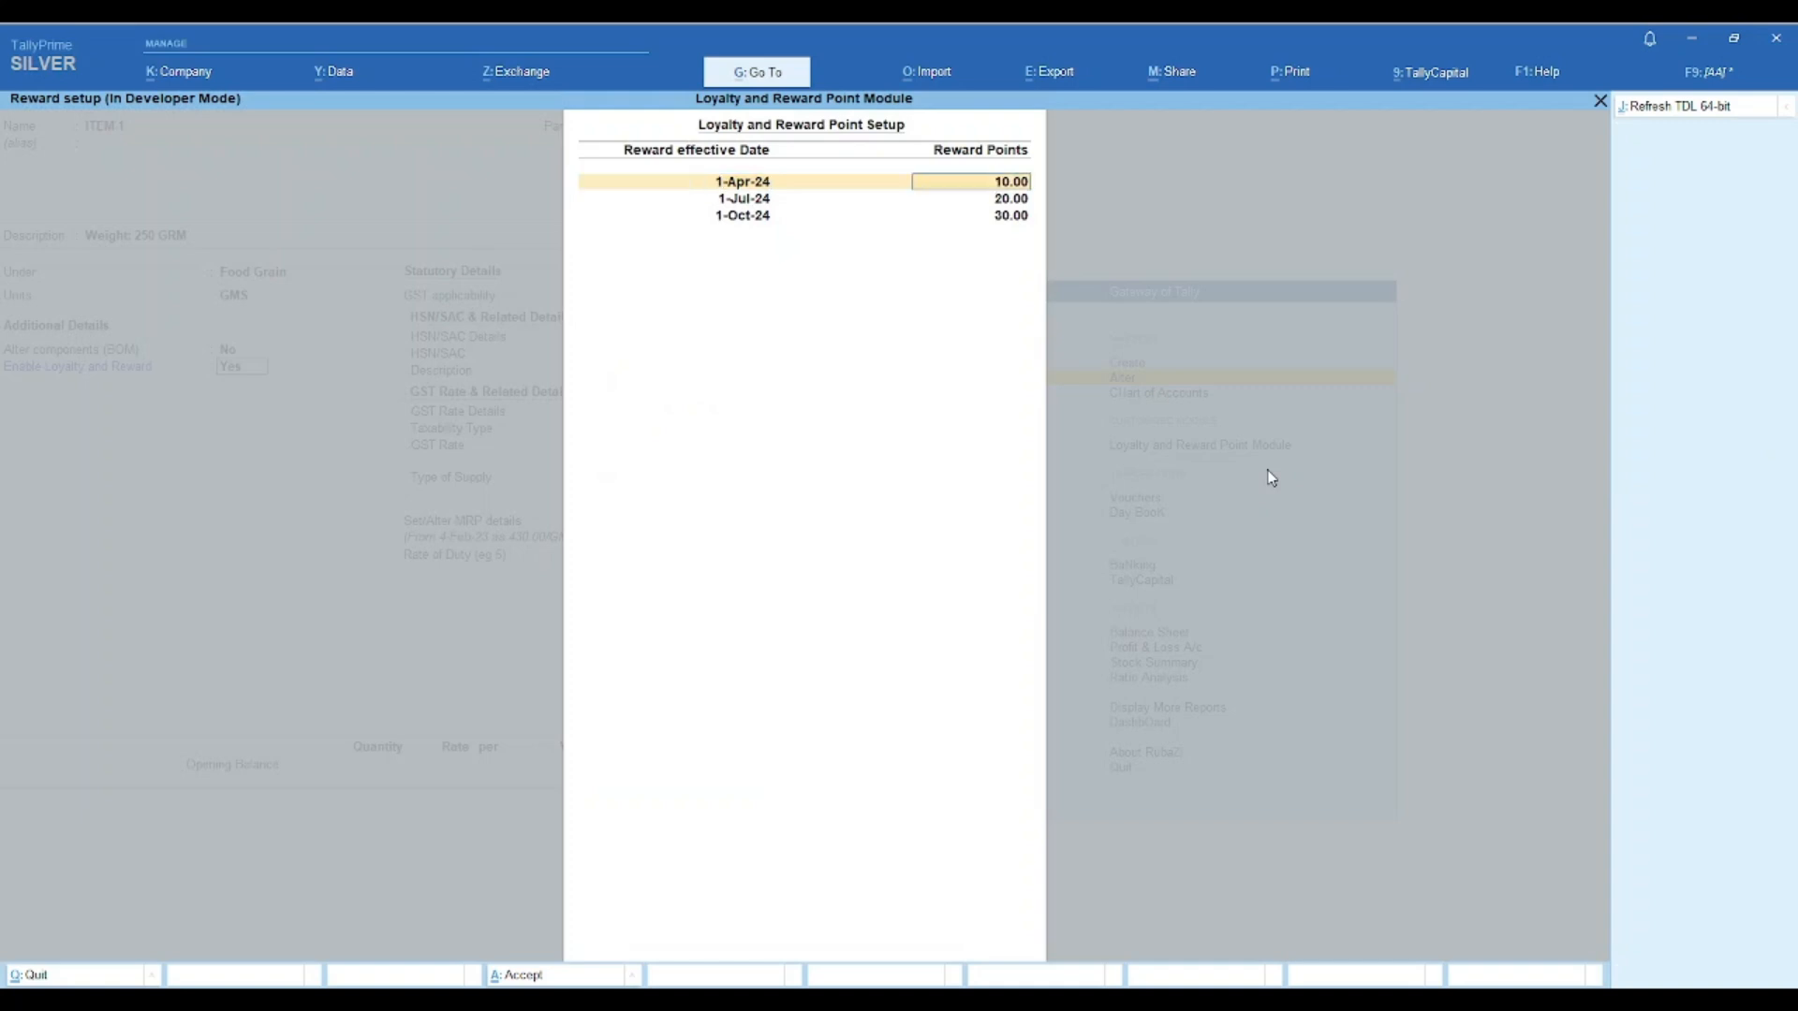
key("Return")
key("Return")
key("Return")
key("Return")
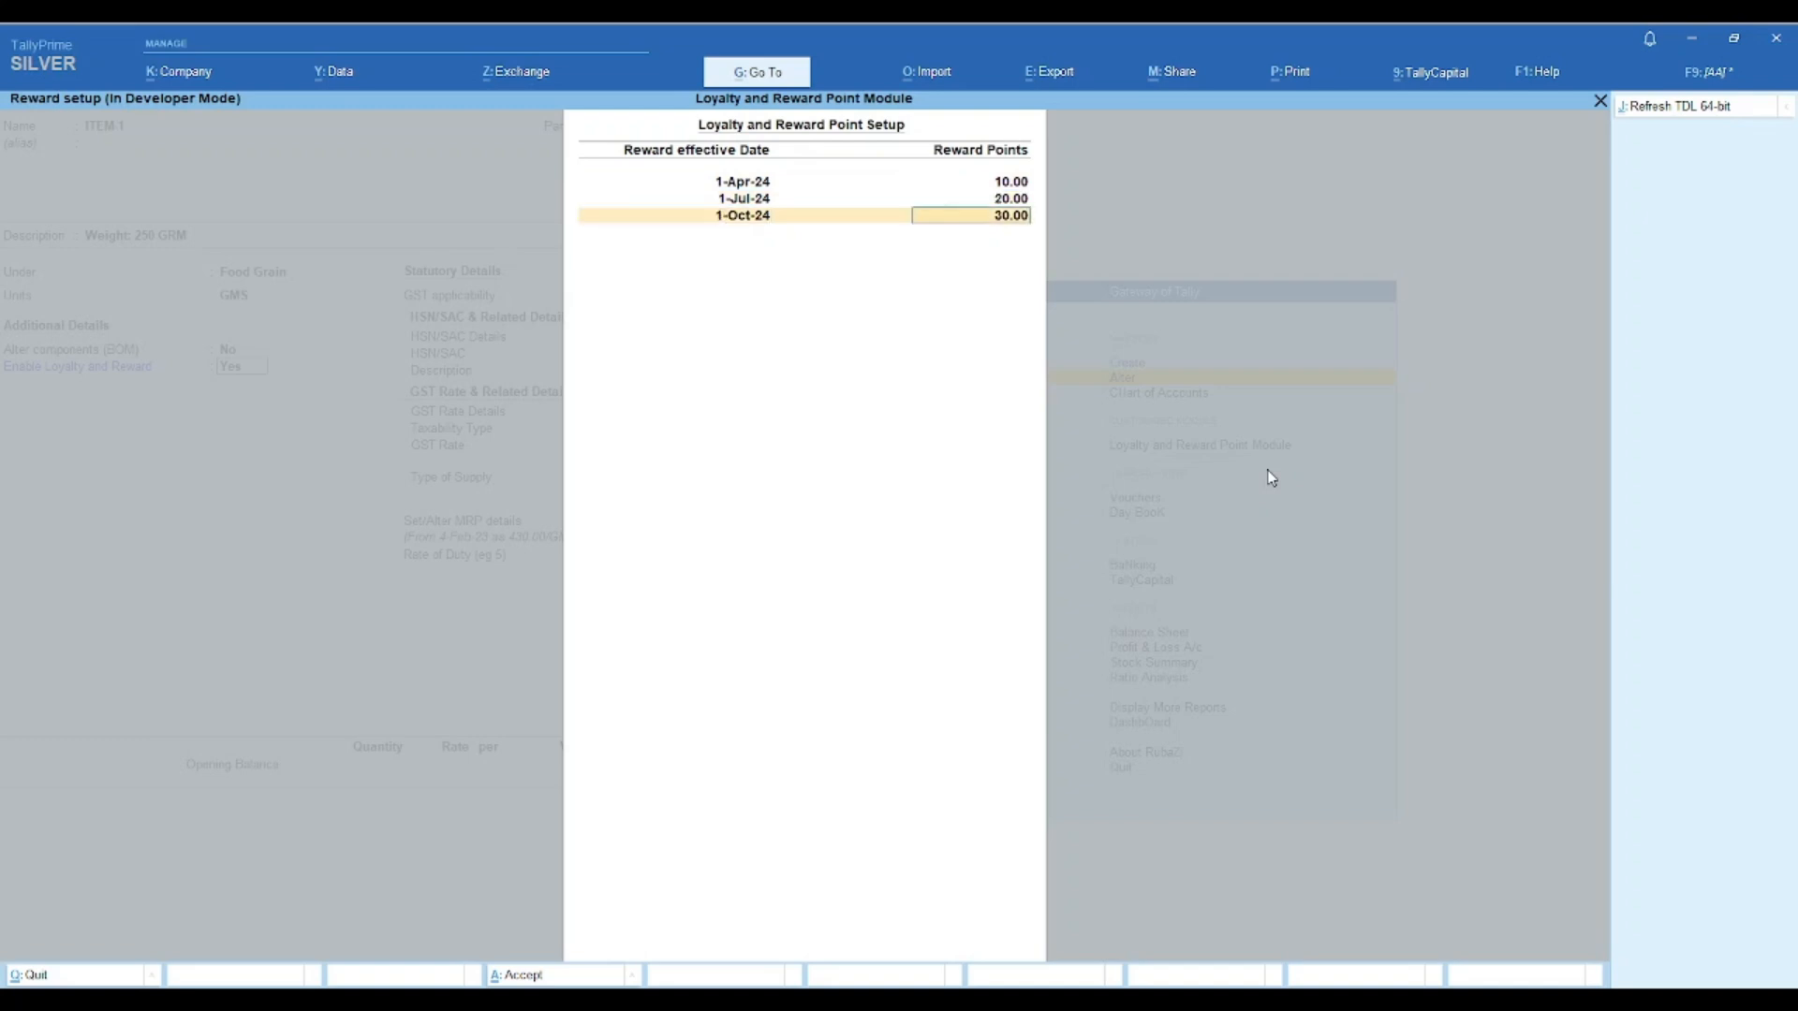
key("Return")
key("Return")
key("Return")
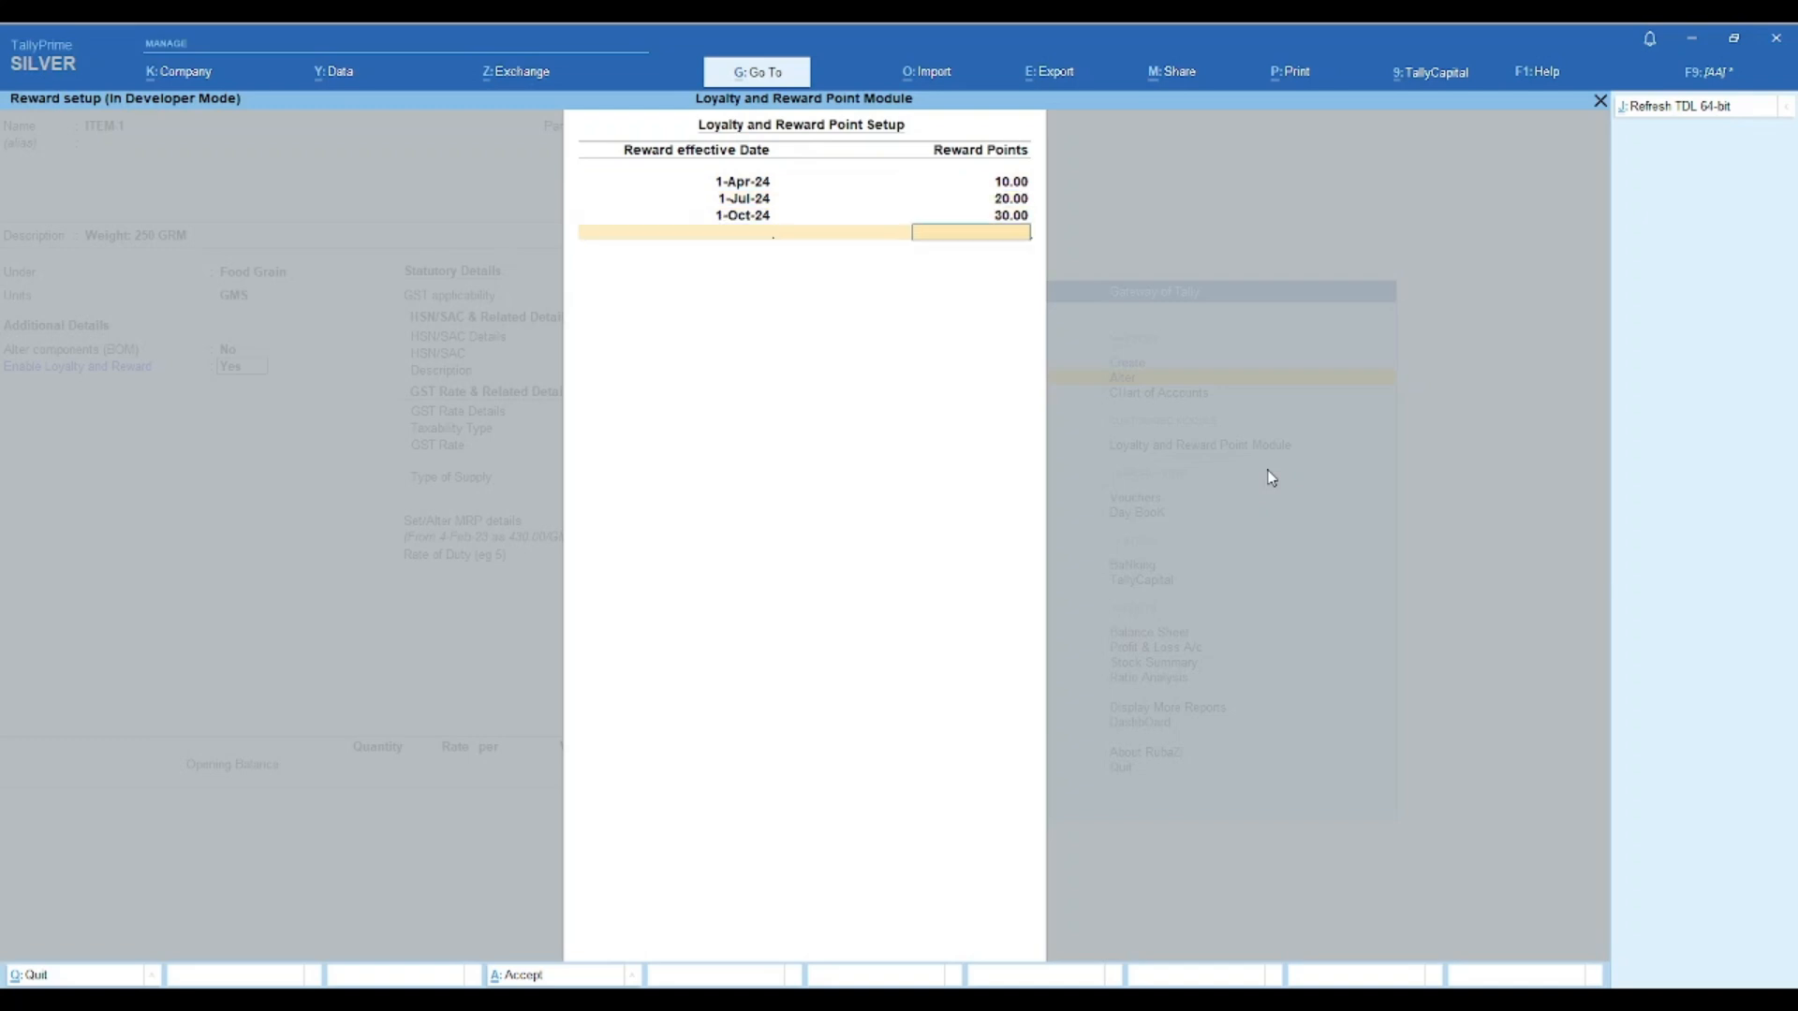
- Accept ITEM-1's reward point setup, save the stock item and return to the Gateway of Tally
key("Return")
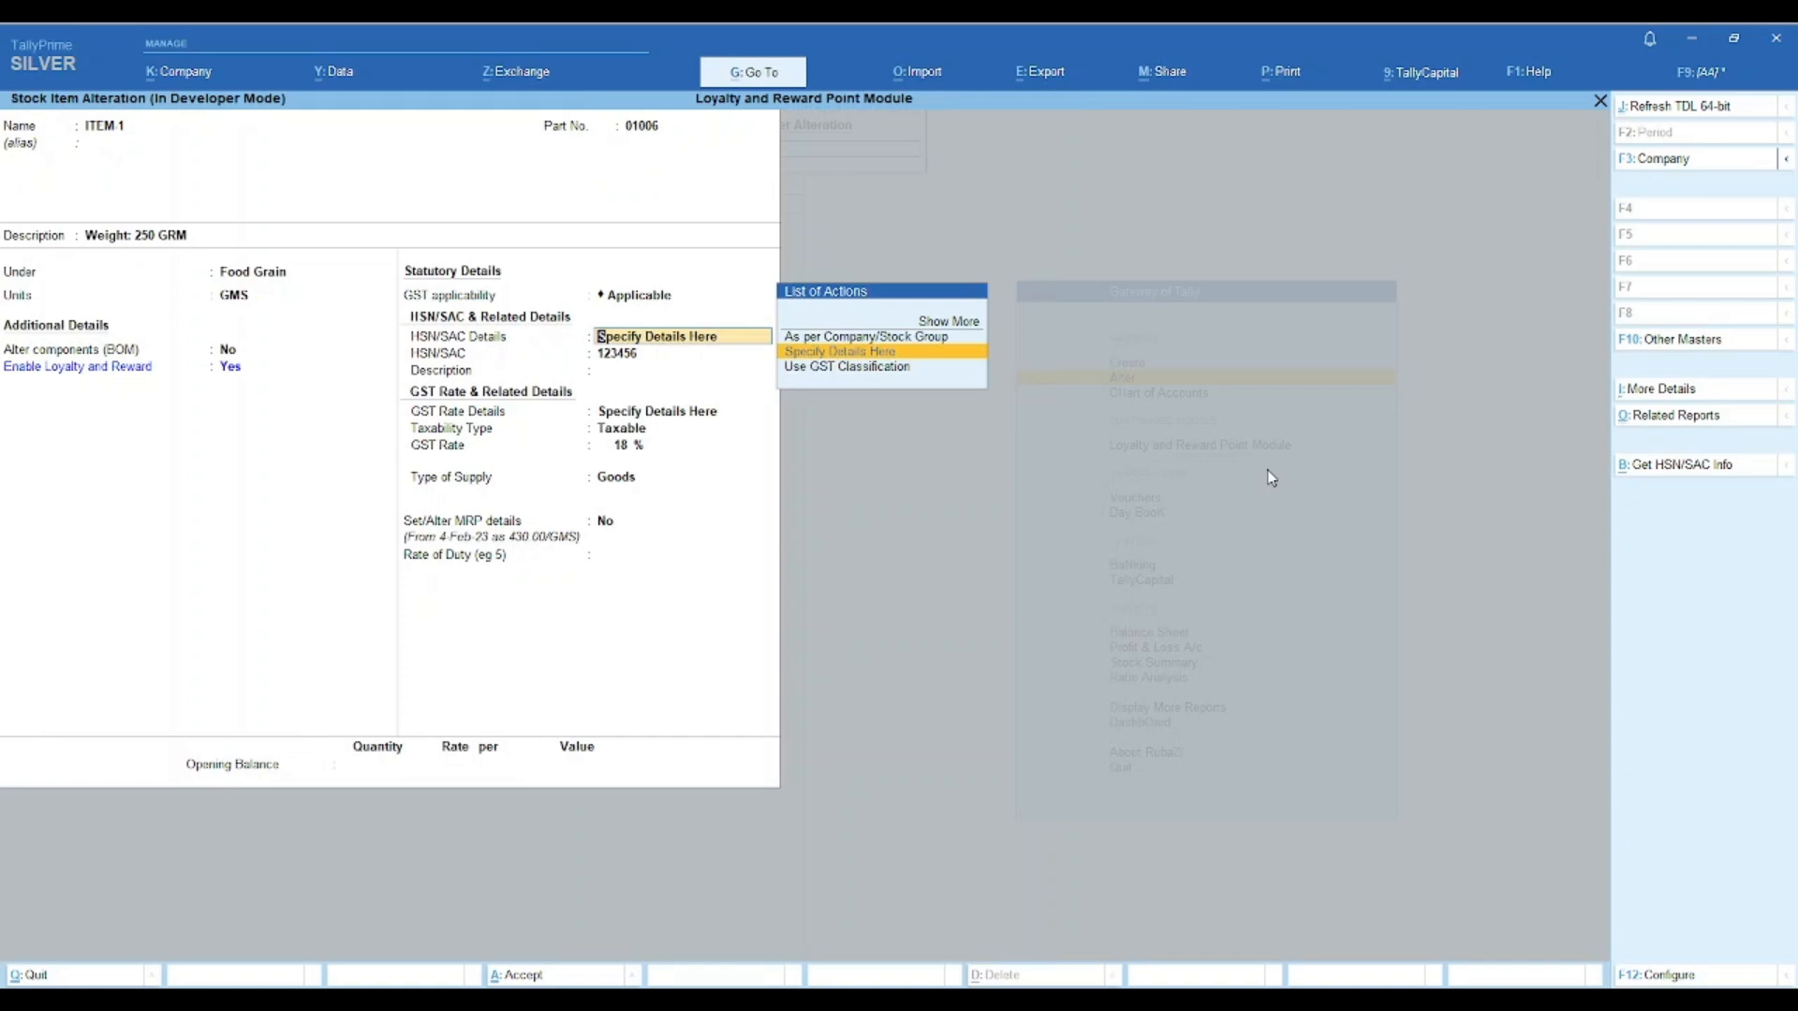
key("ctrl+a")
key("Escape")
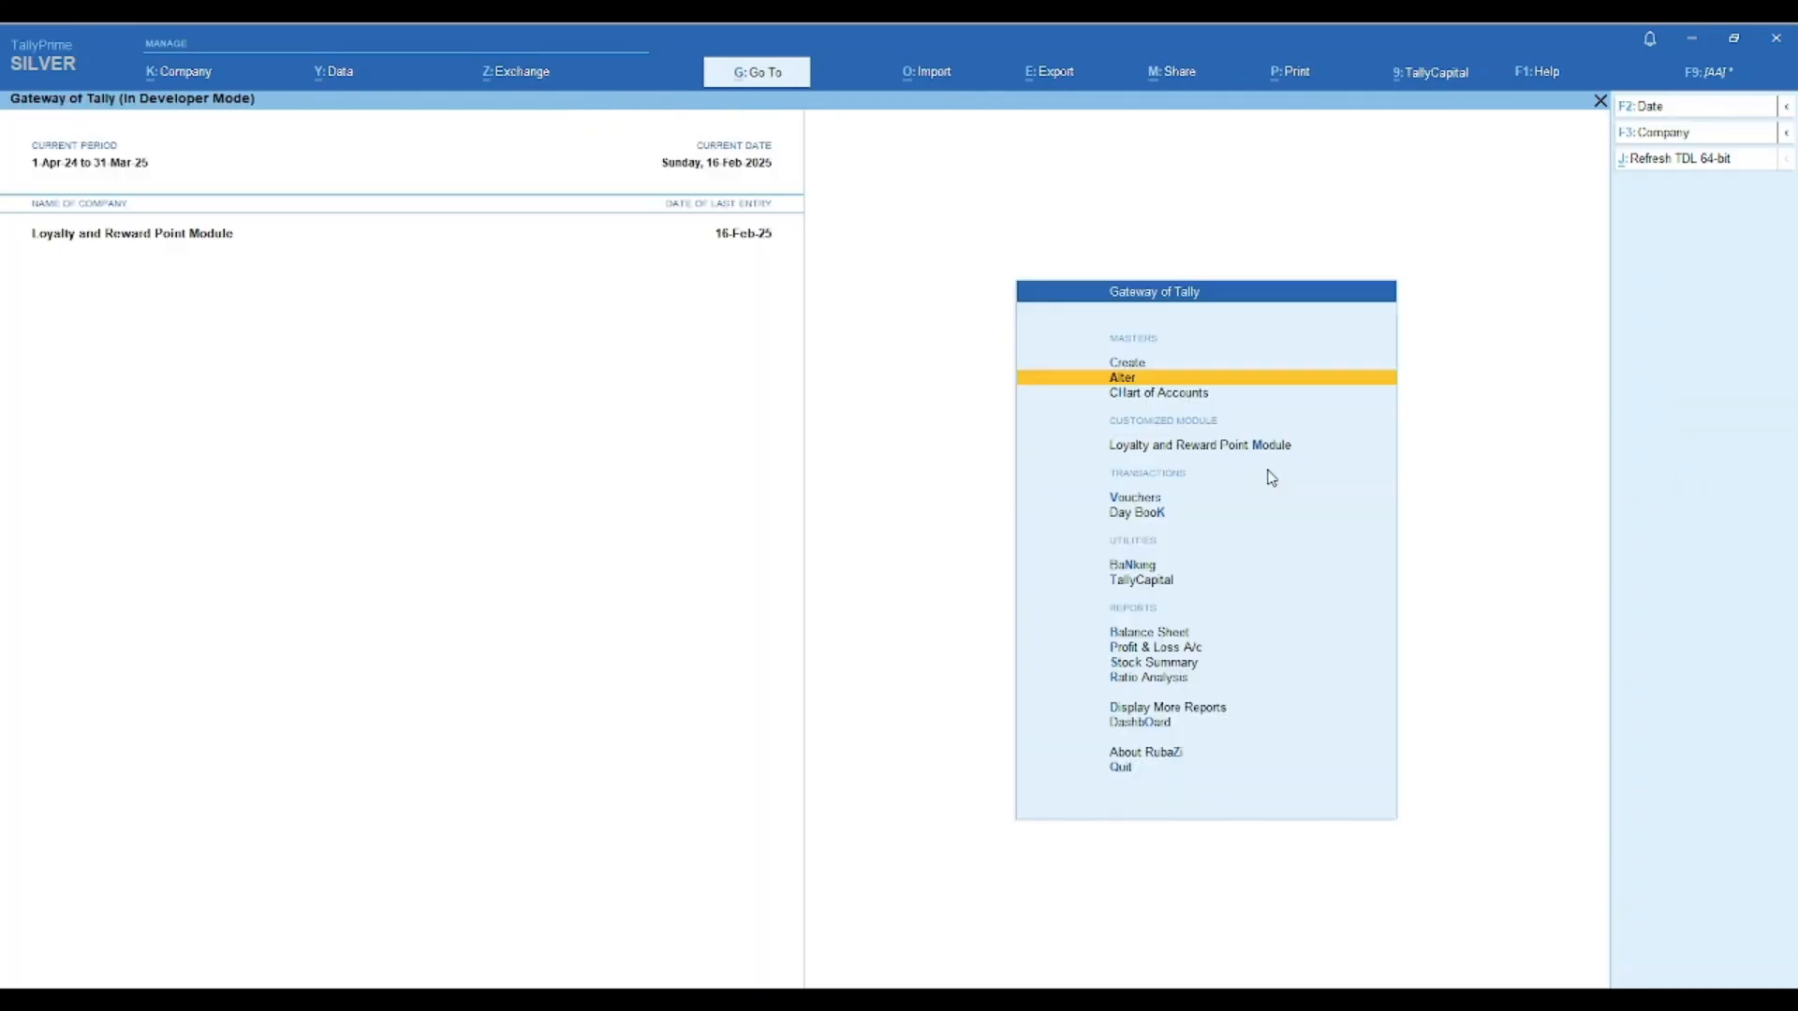
- Set the reward rule in the Loyalty Reward Point configurations to Fixed Amount on Turnover and accept it
key("Down")
key("Down")
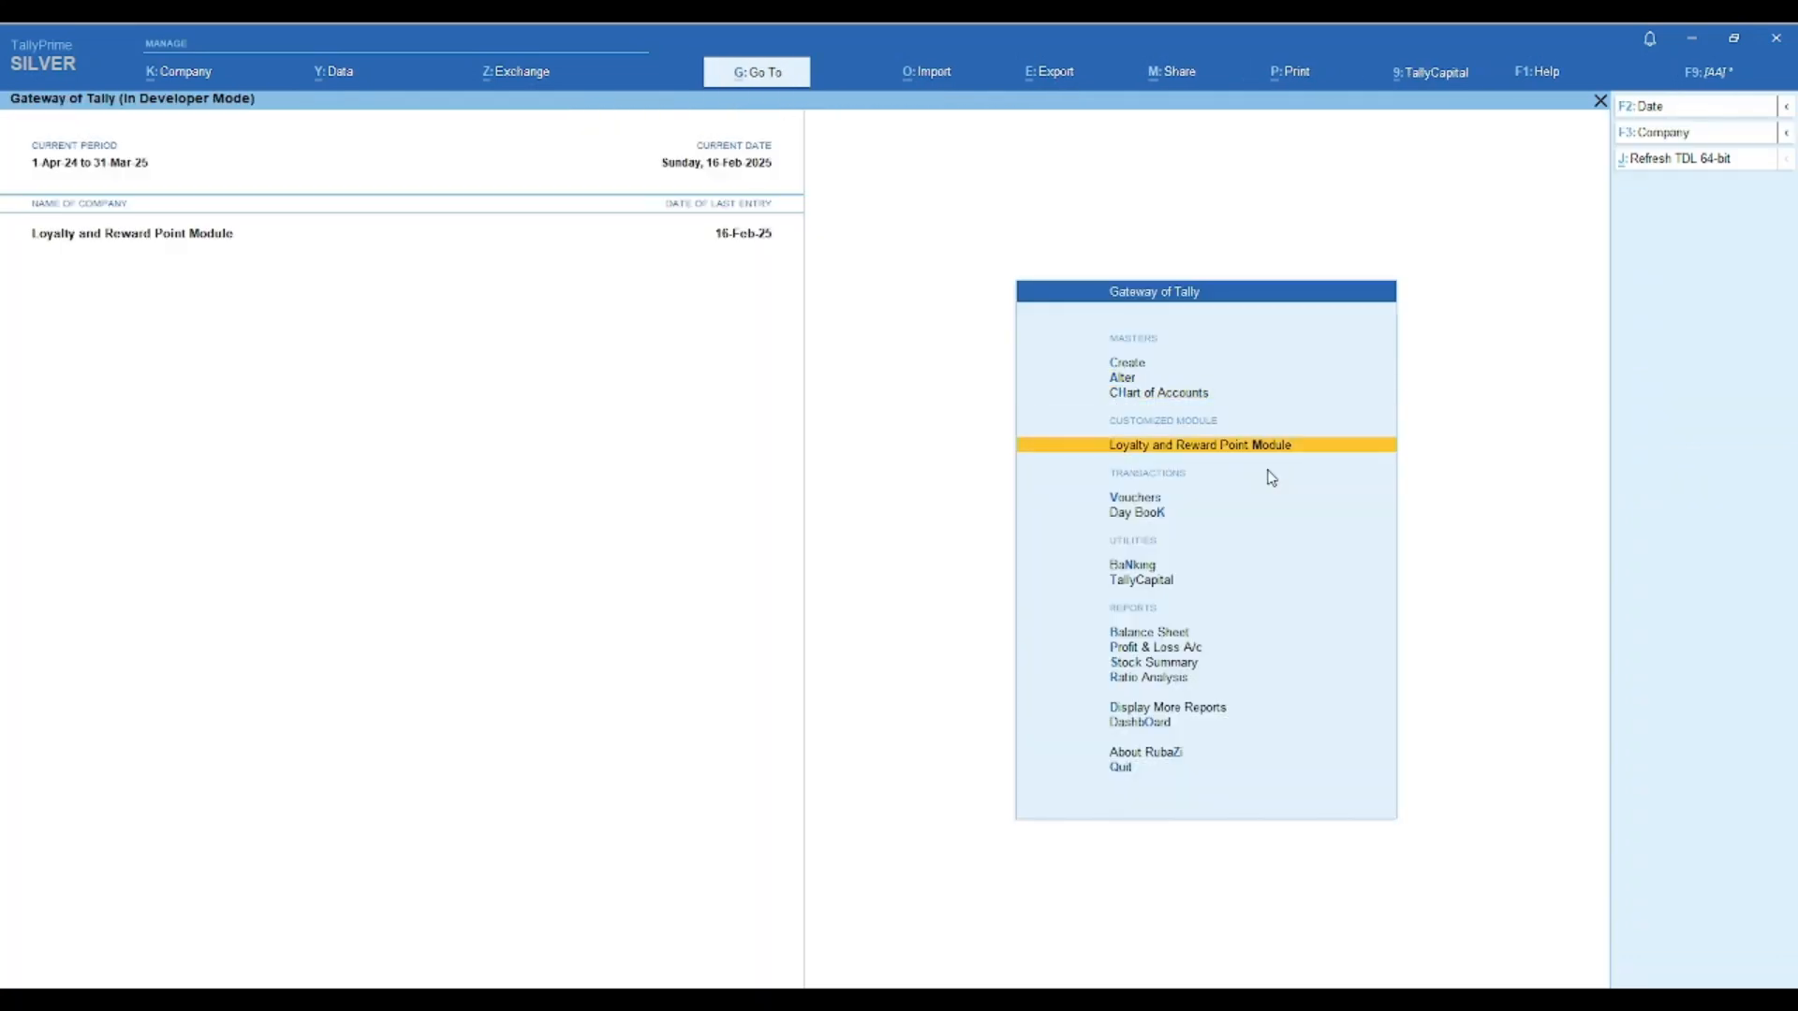
key("Return")
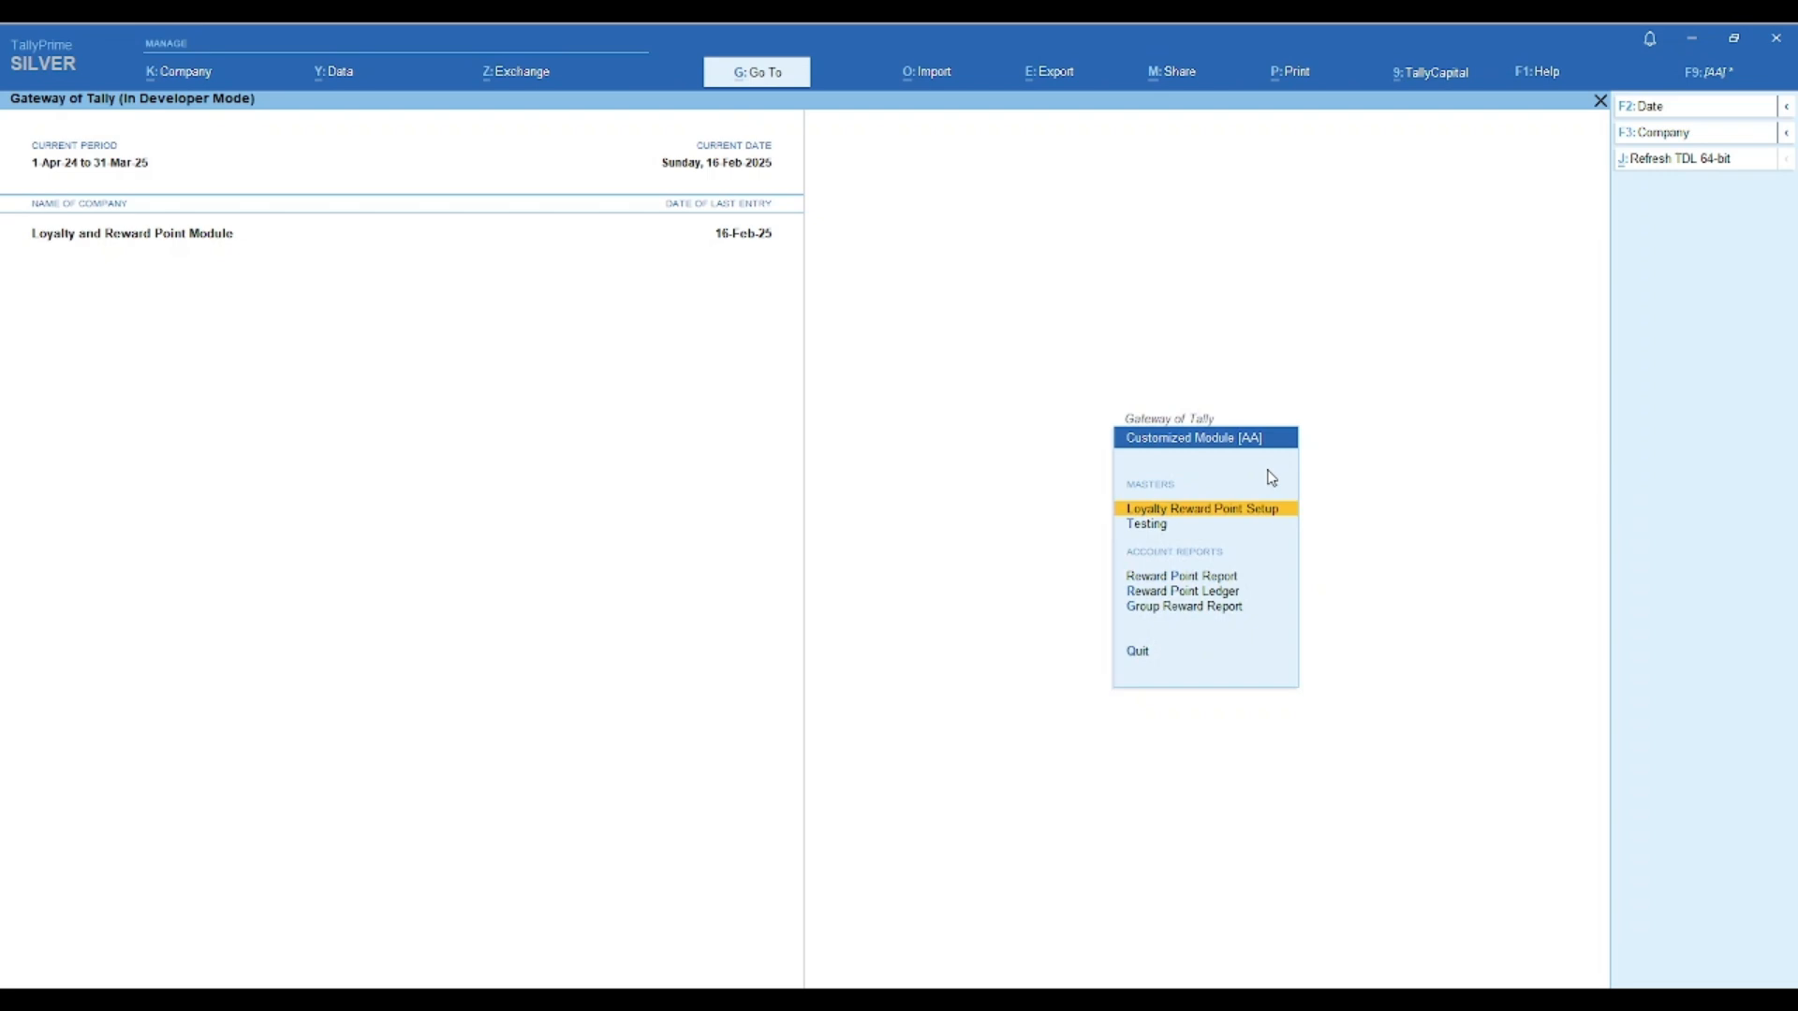
key("Return")
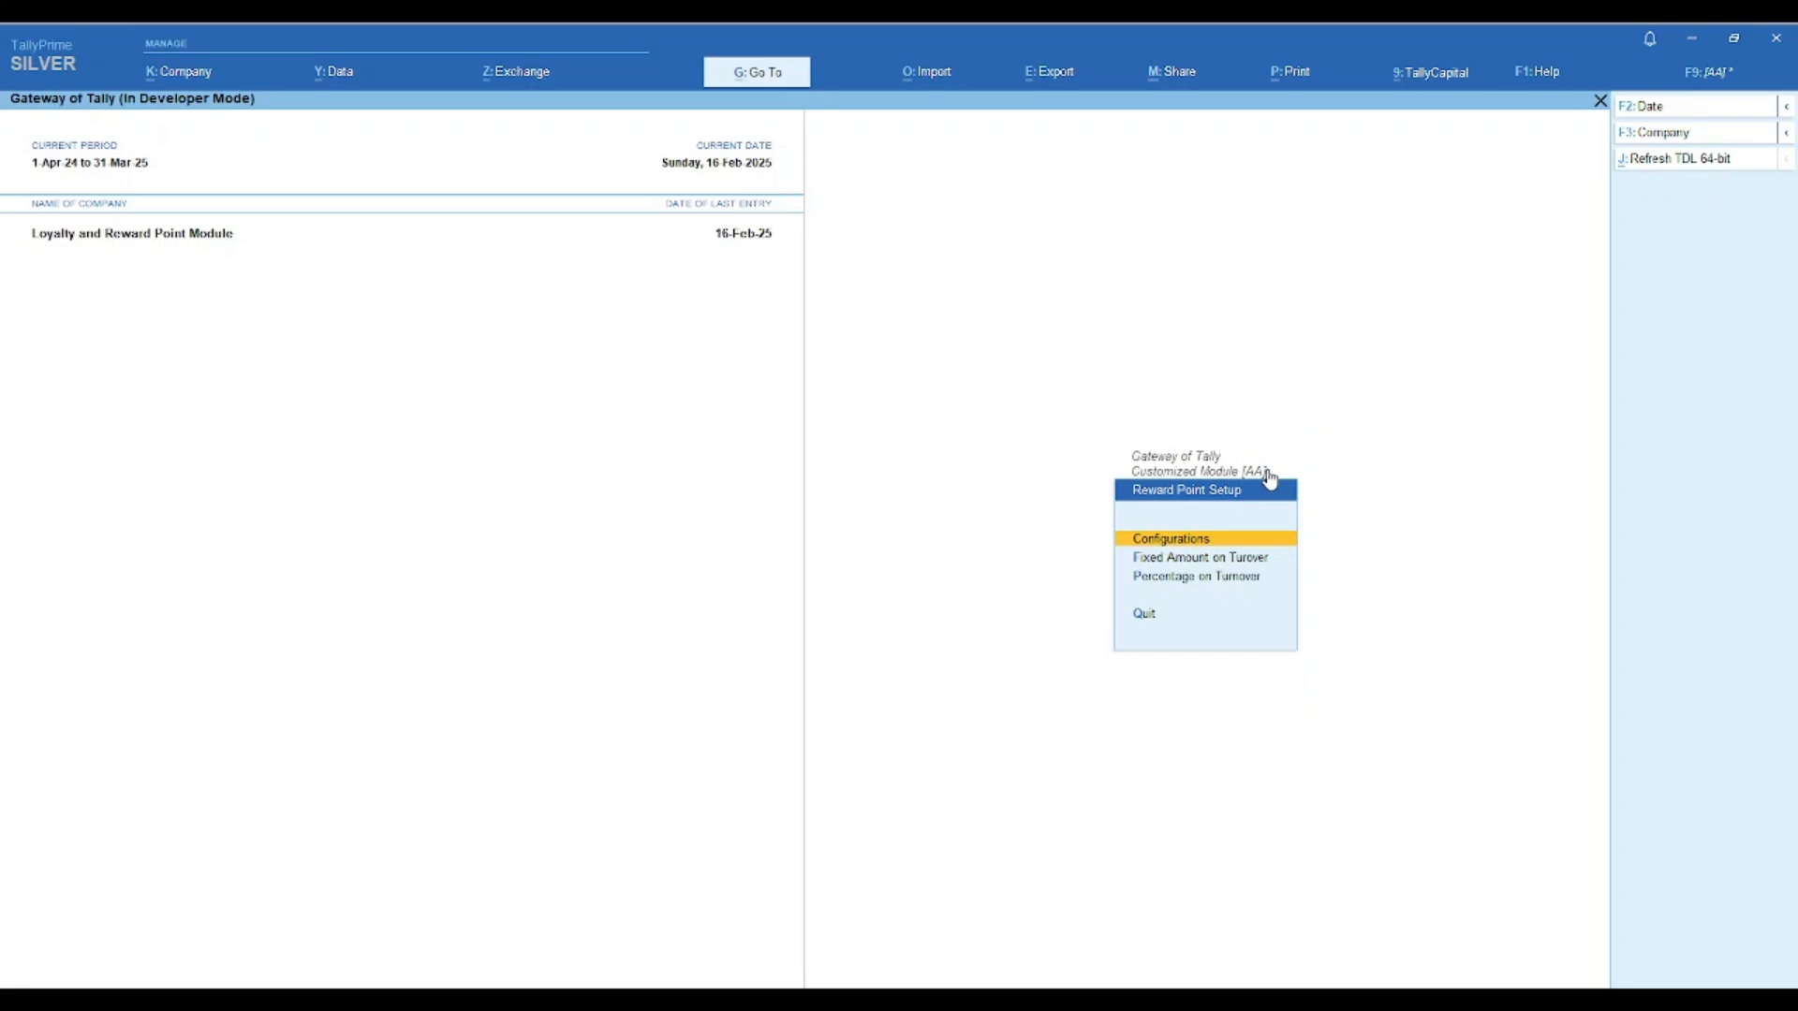
key("Return")
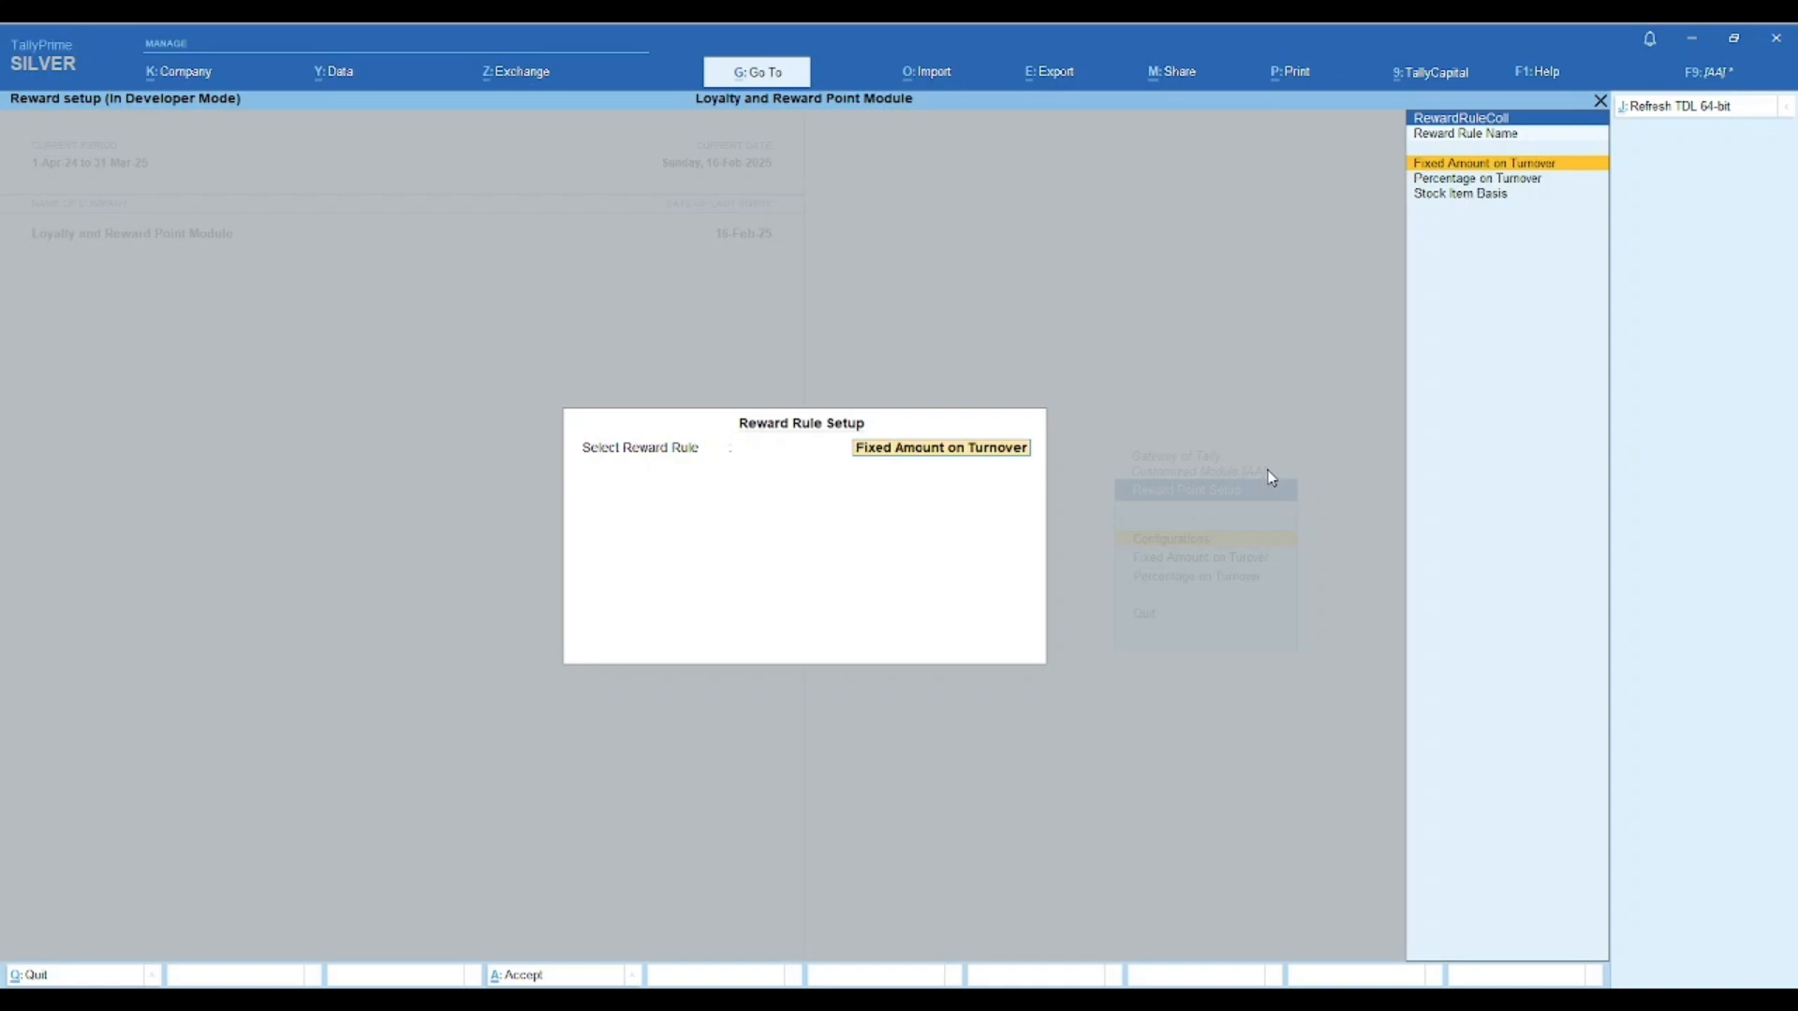
key("Return")
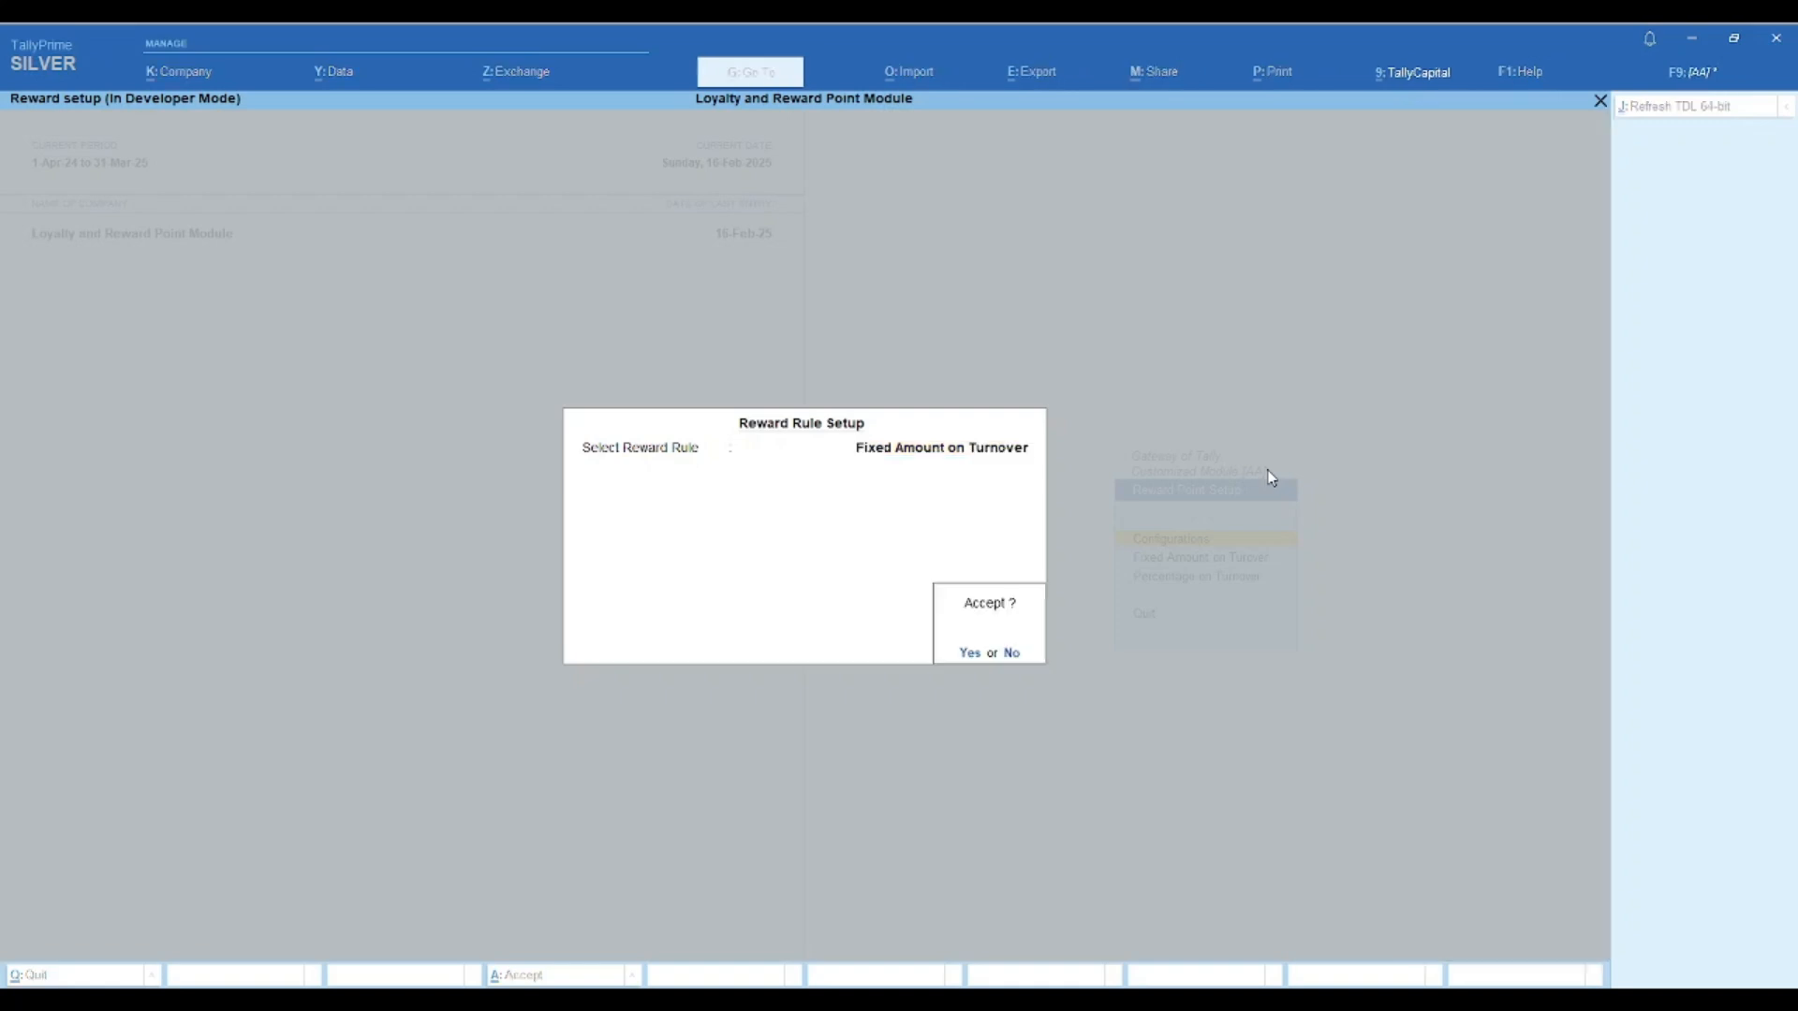
key("Return")
key("Escape")
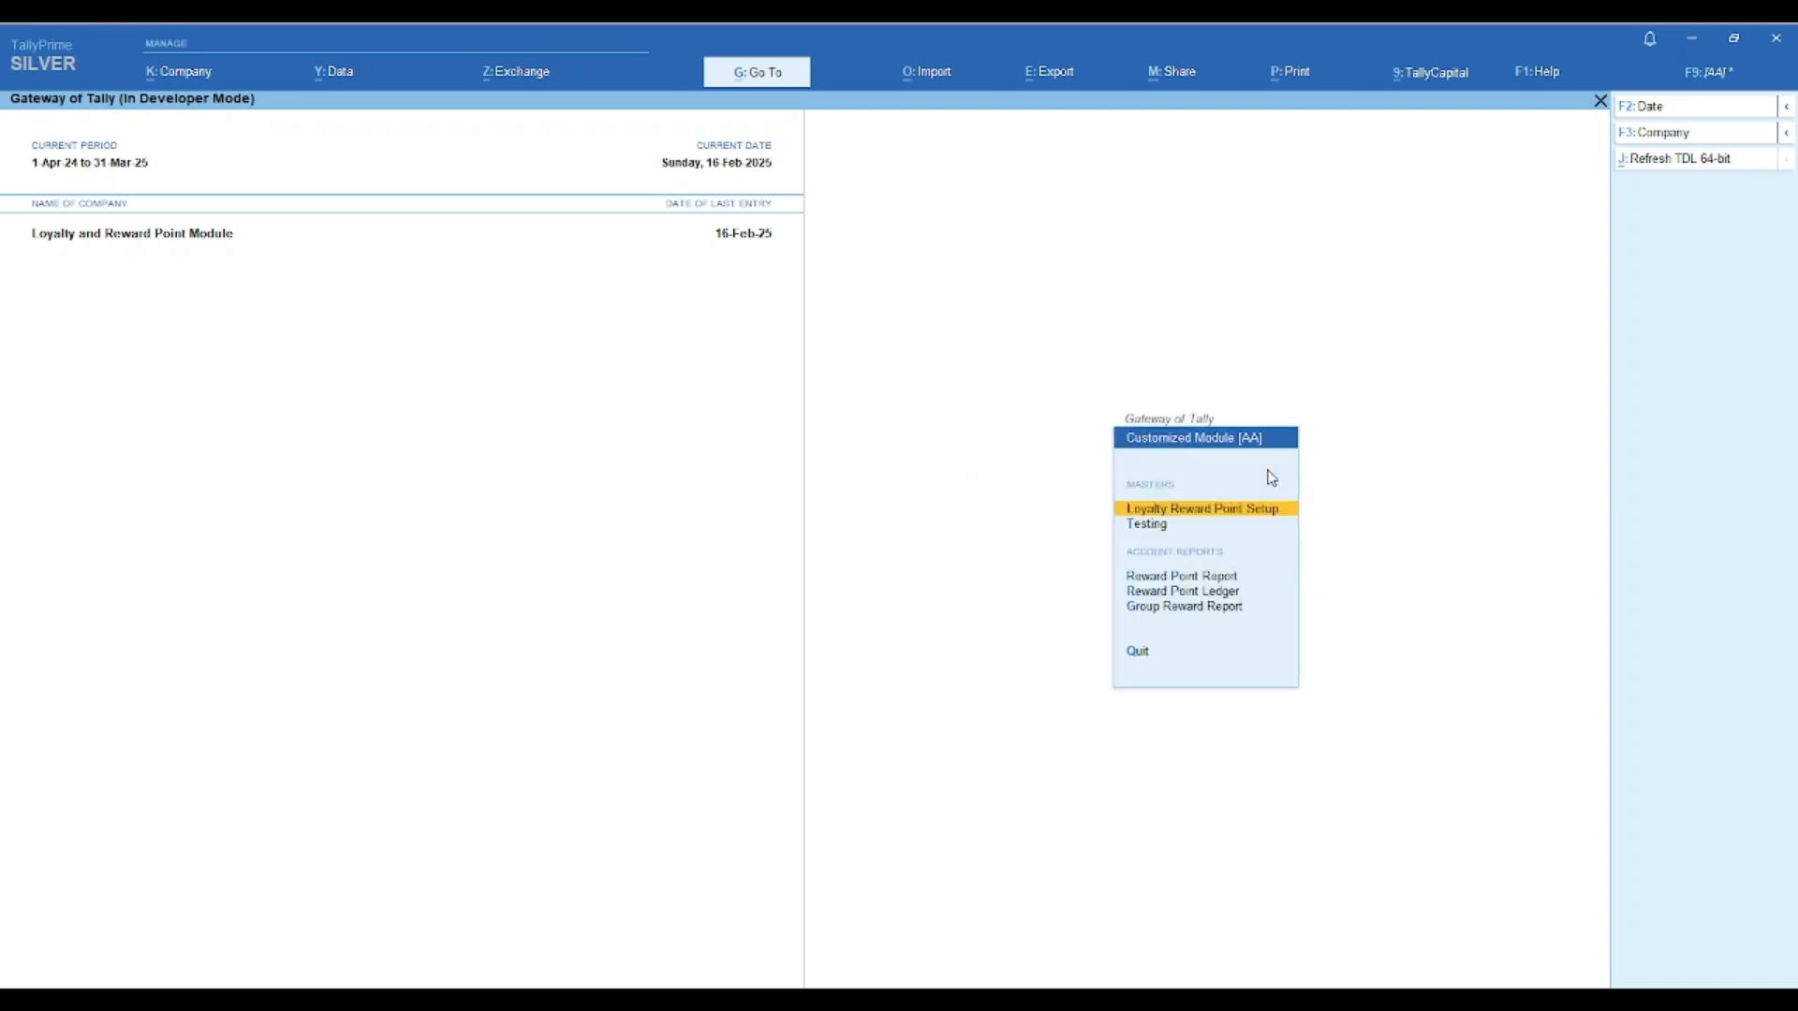
key("Escape")
- Start a new voucher of type Sales with the cost centre class Not Applicable
key("v")
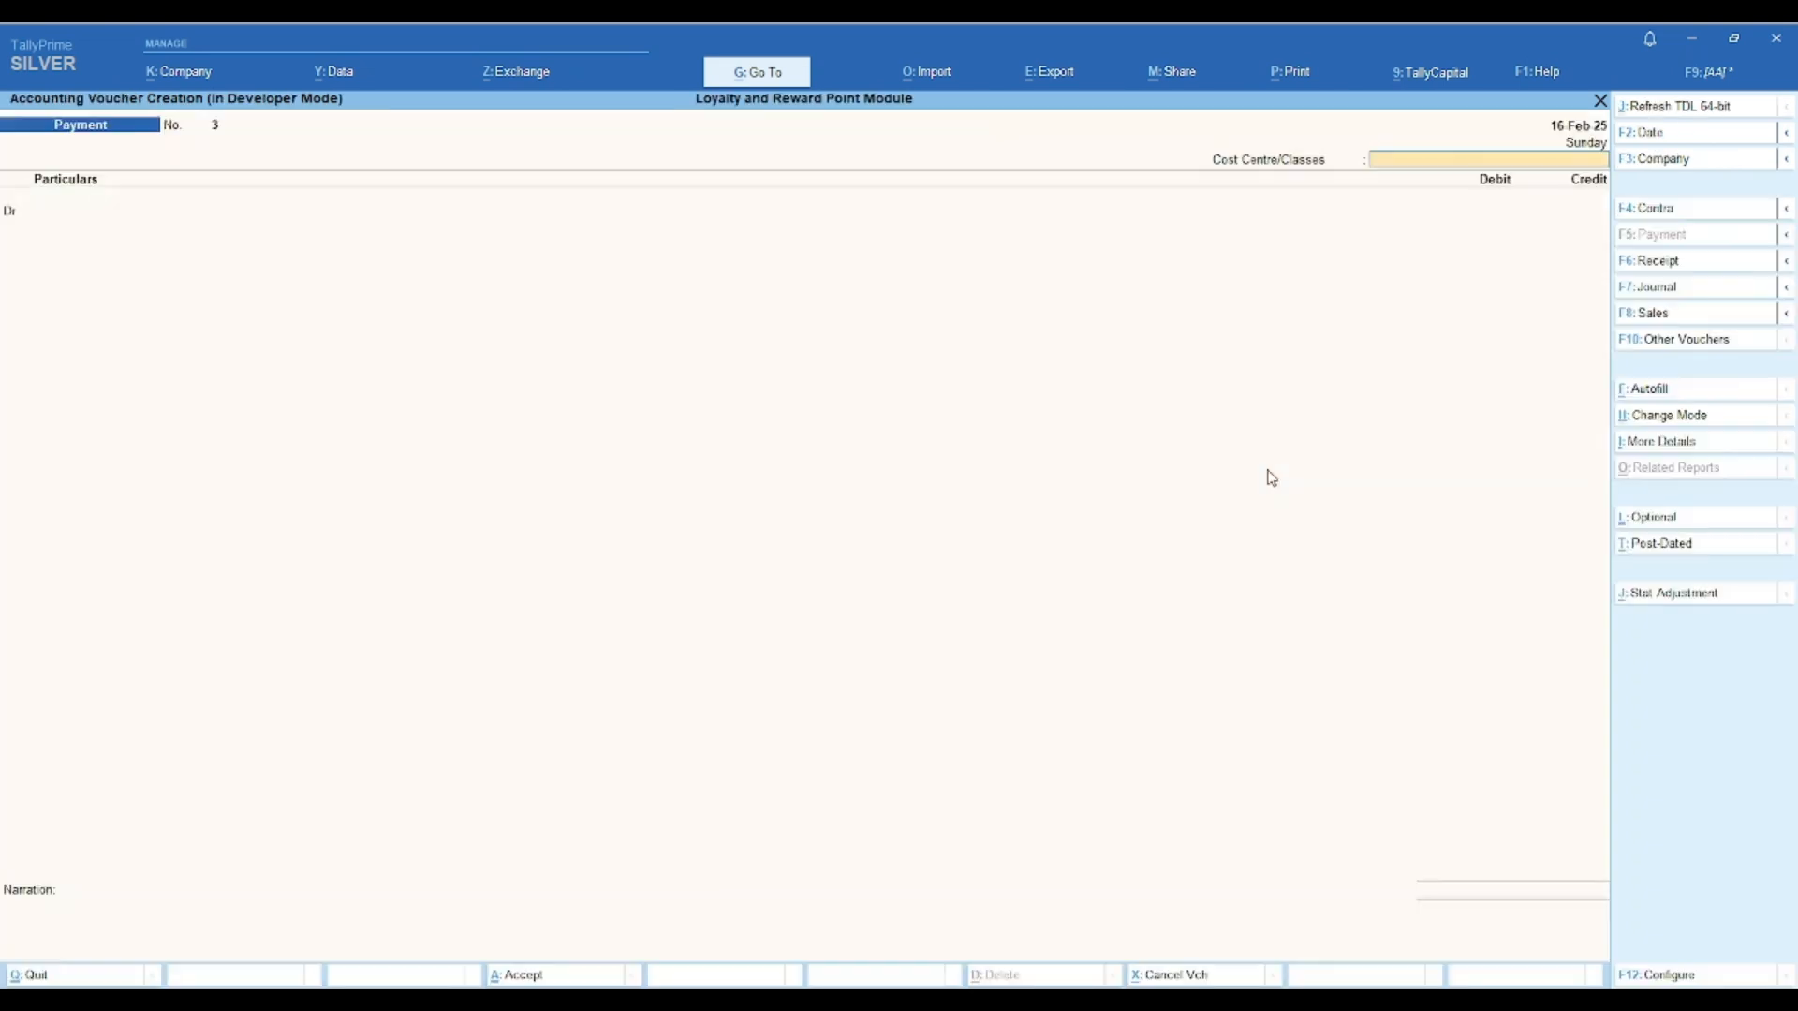
left_click(1655, 319)
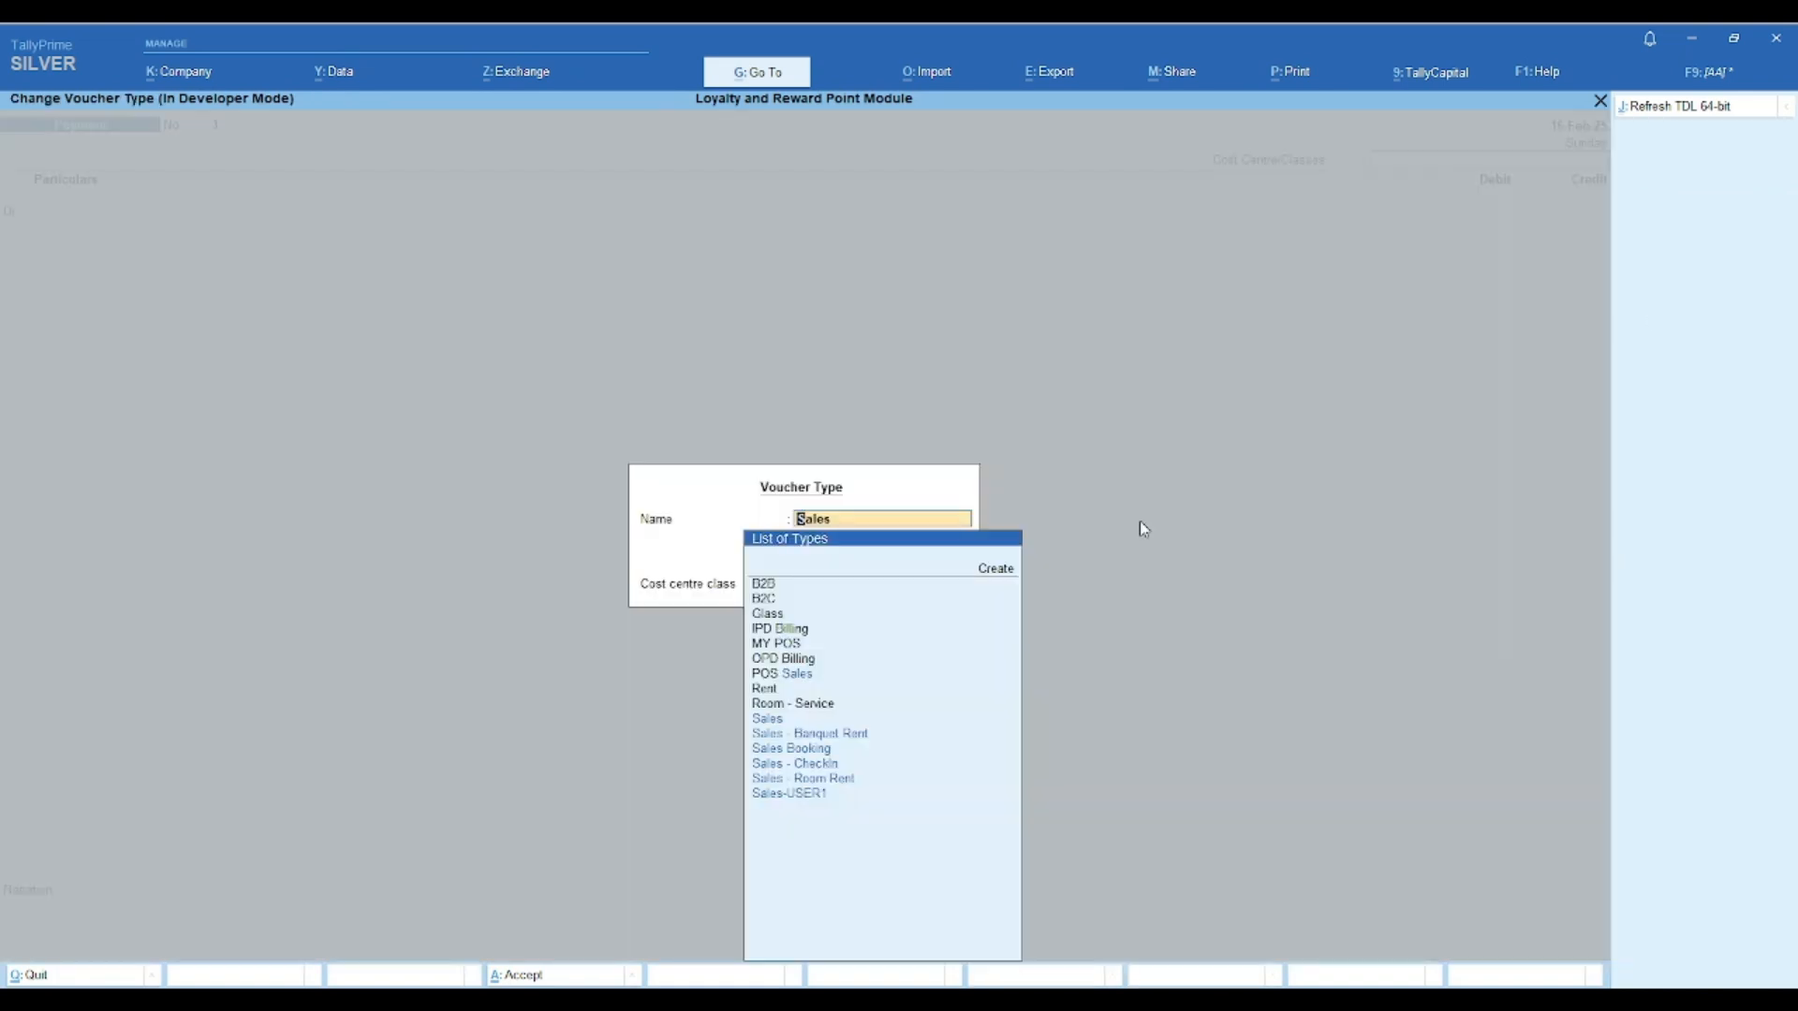
key("Down")
key("Down")
key("Down")
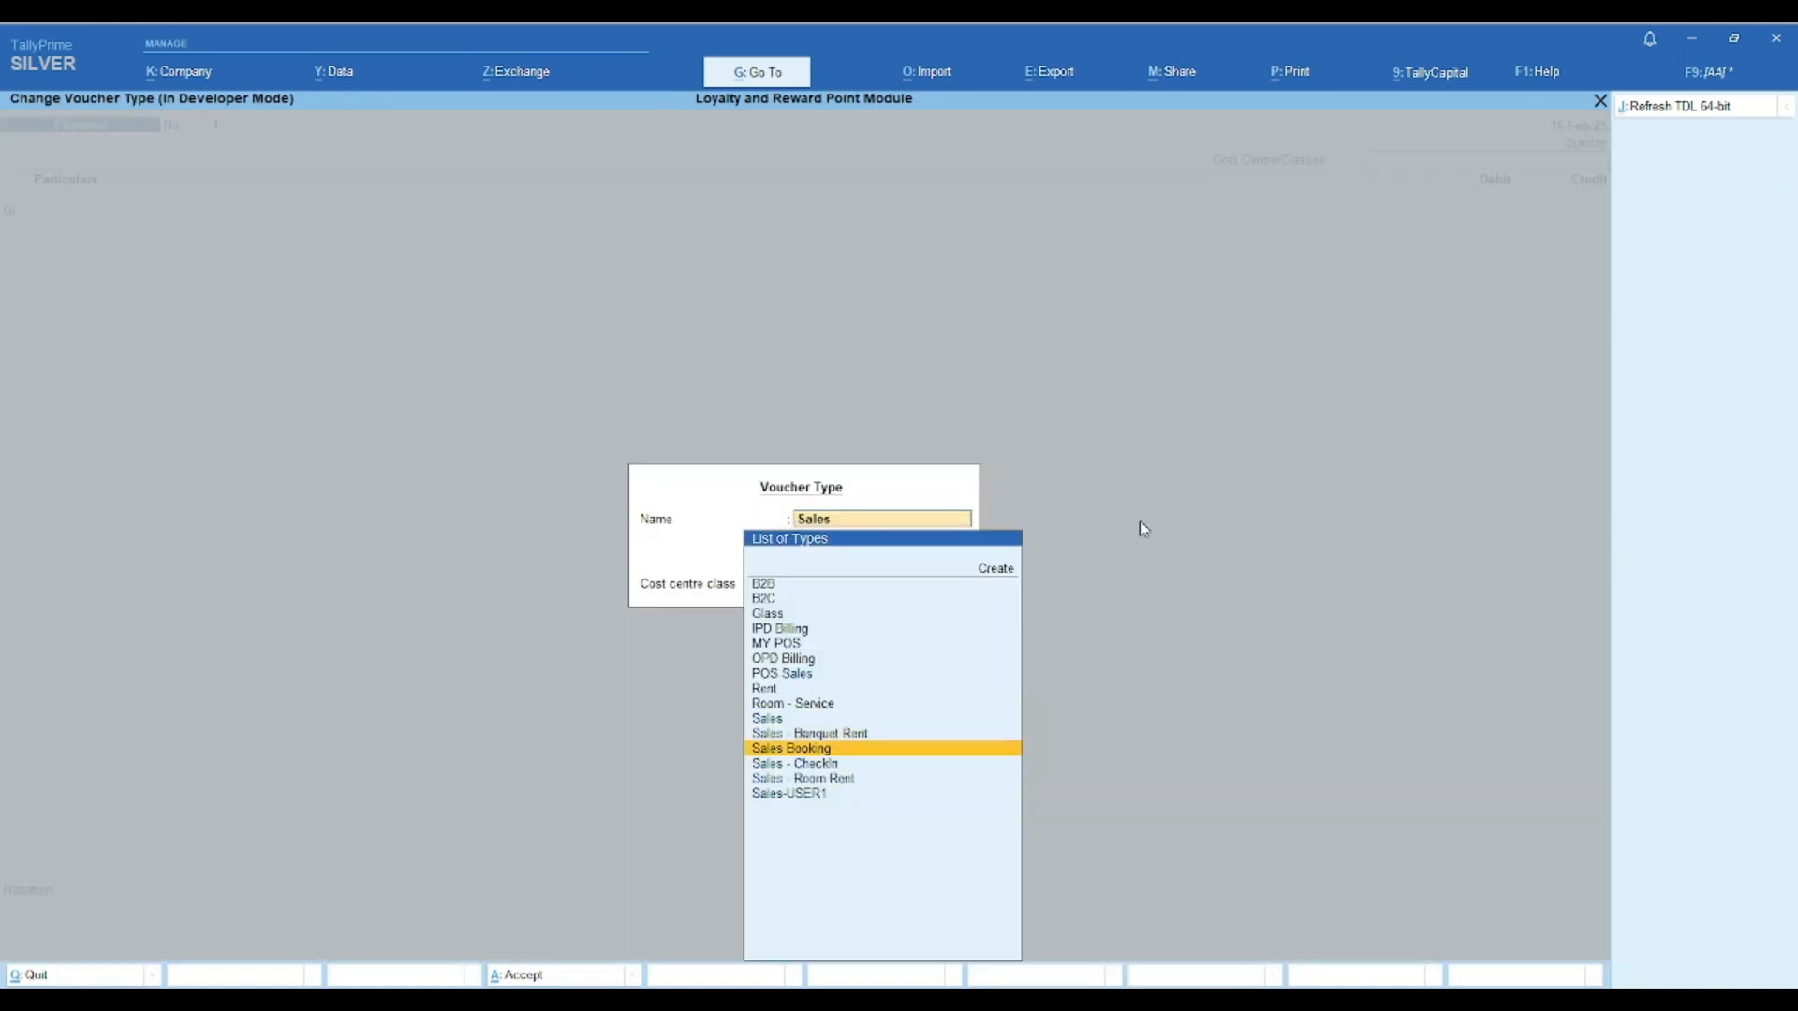
key("Up")
key("Up")
key("Return")
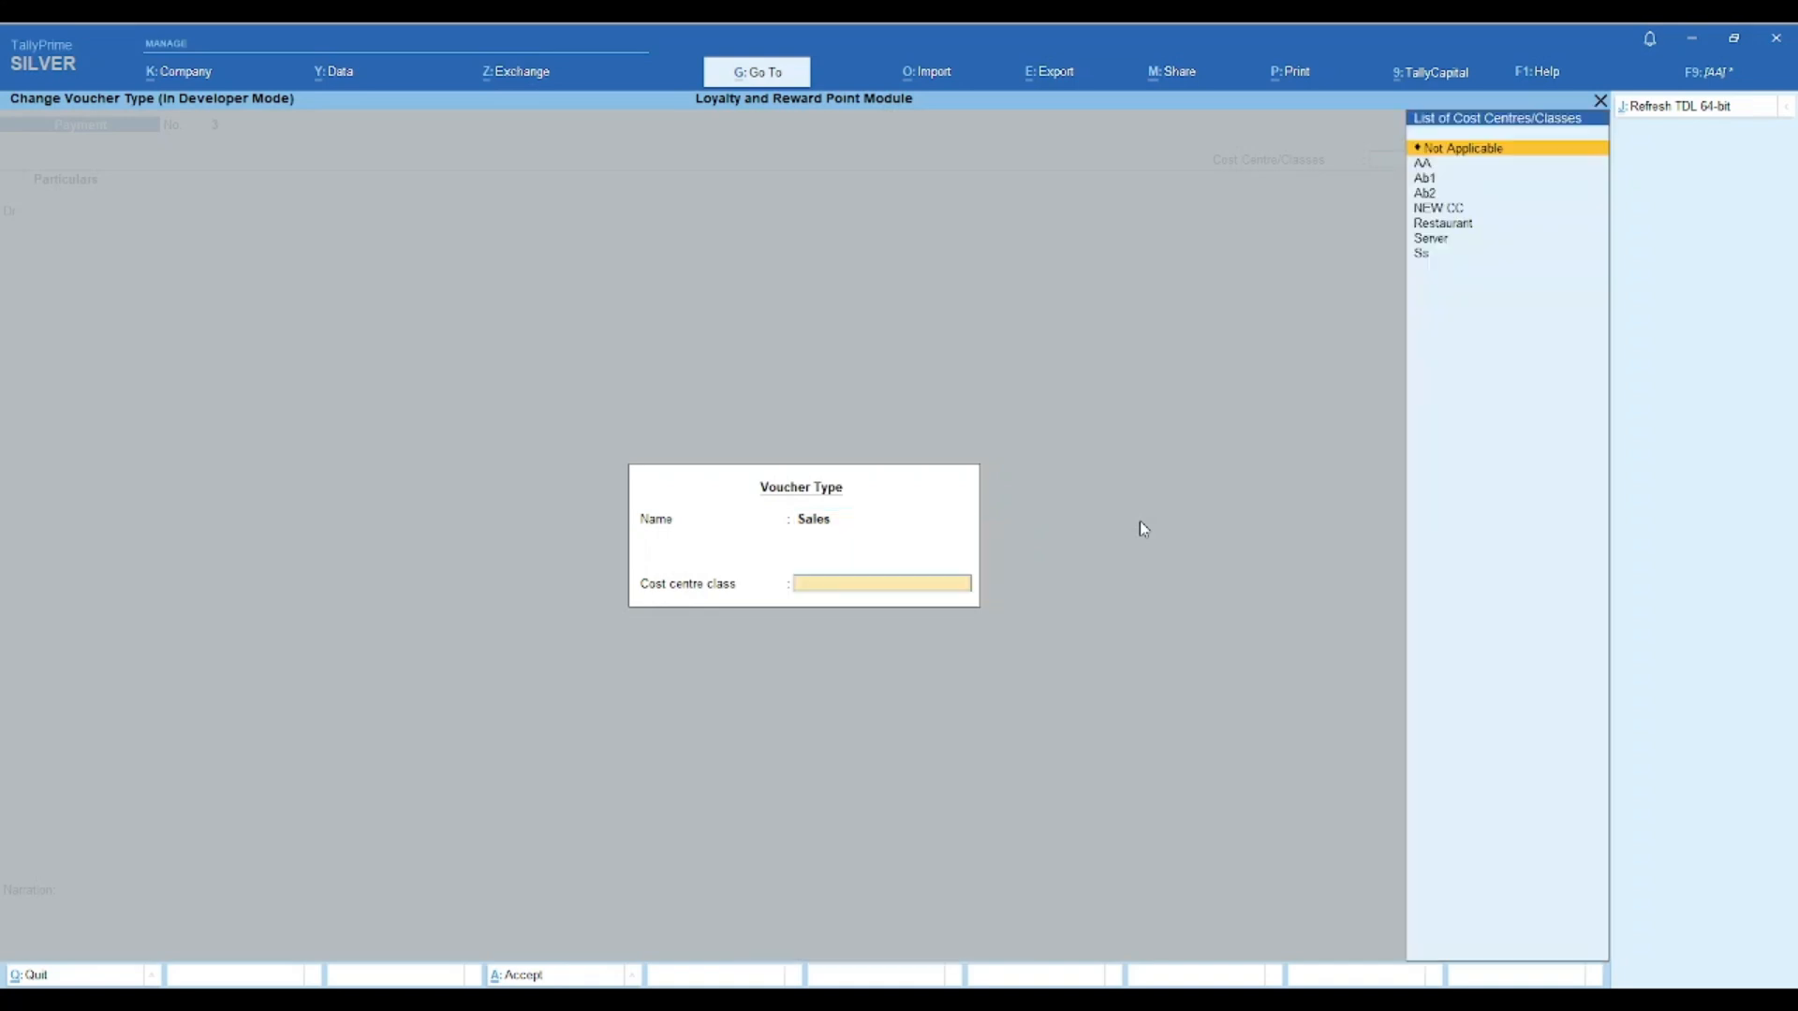
key("Return")
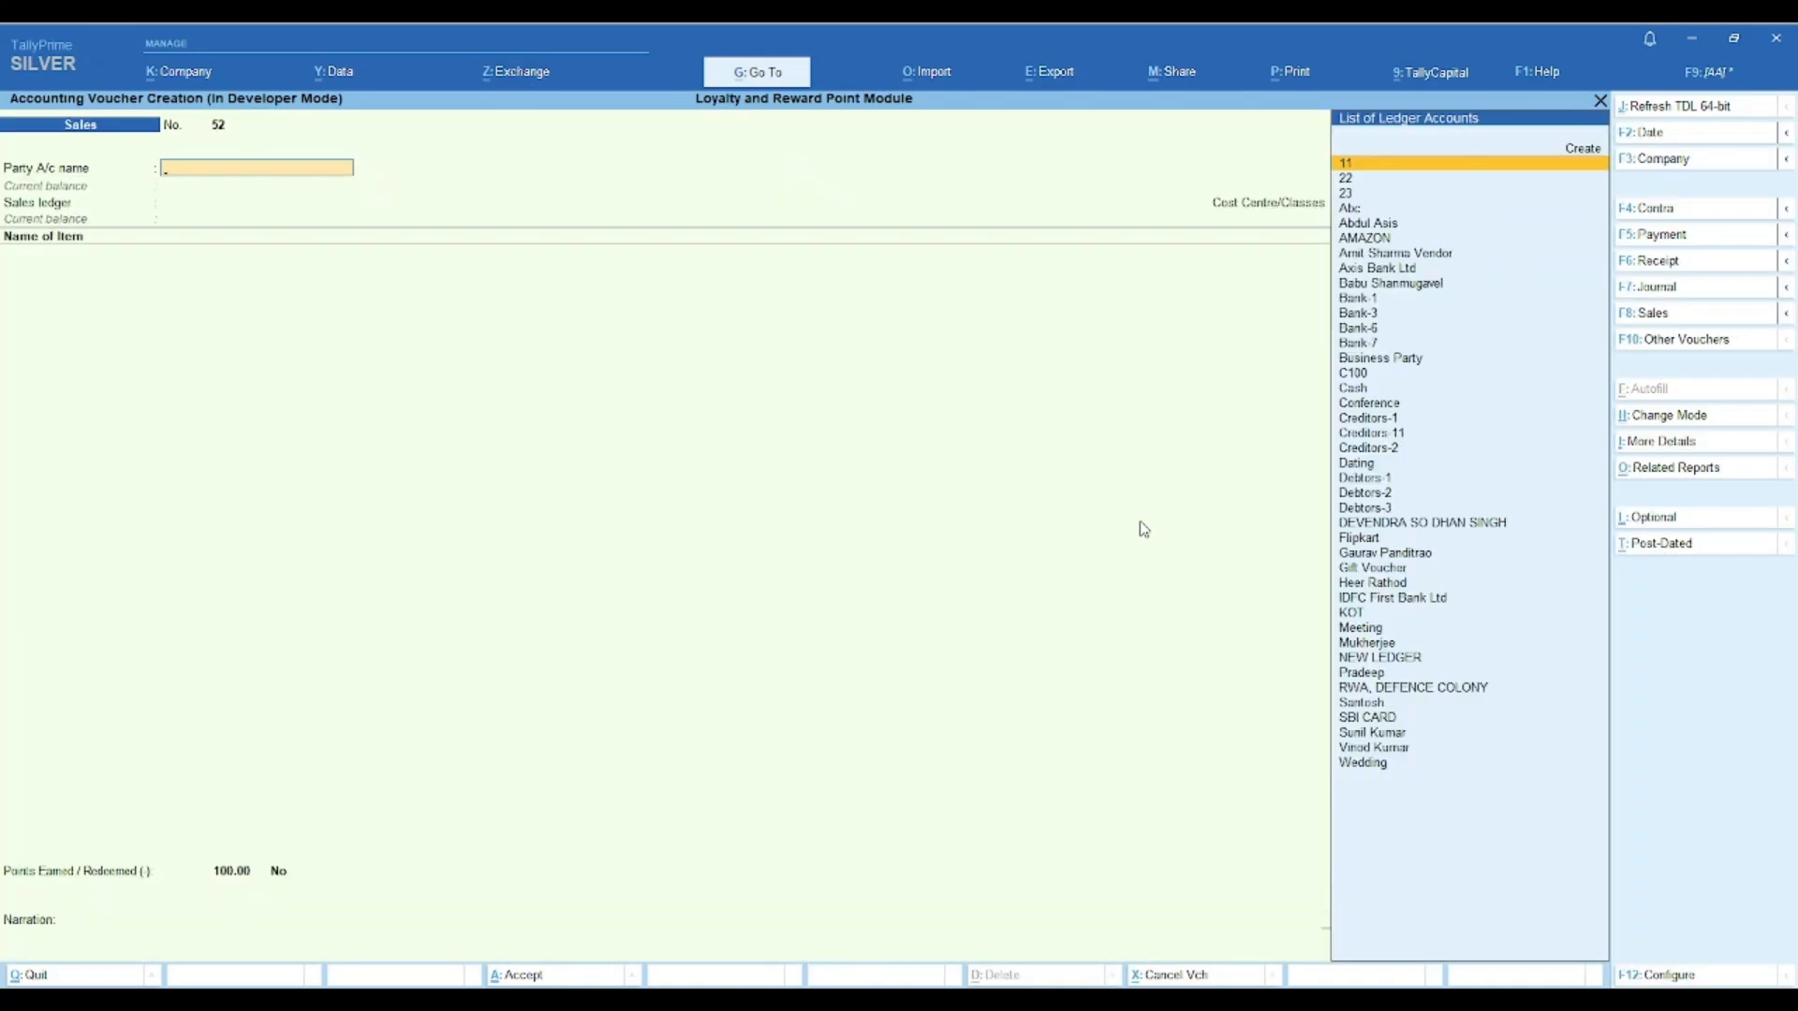
- Select Debtors-1 as the party, accept its dispatch and party details, and choose Banquet Sales as the sales ledger
type("de")
key("Return")
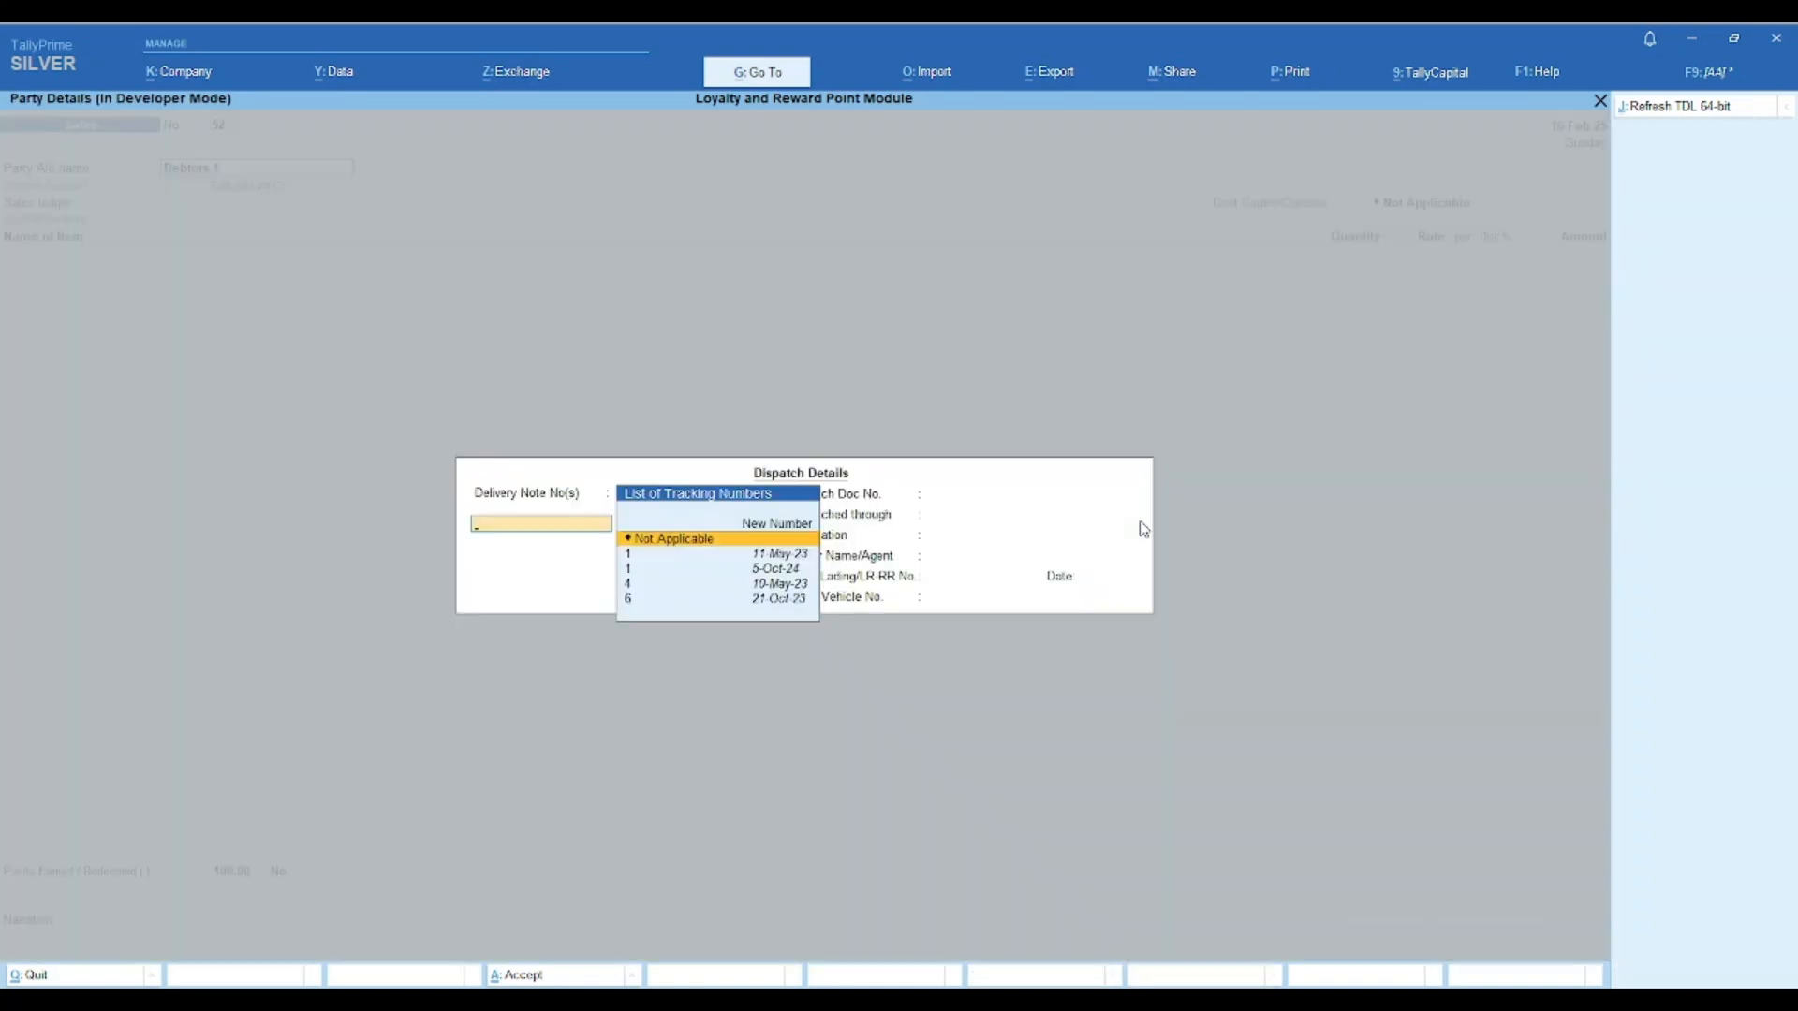
key("ctrl+a")
key("ctrl+a")
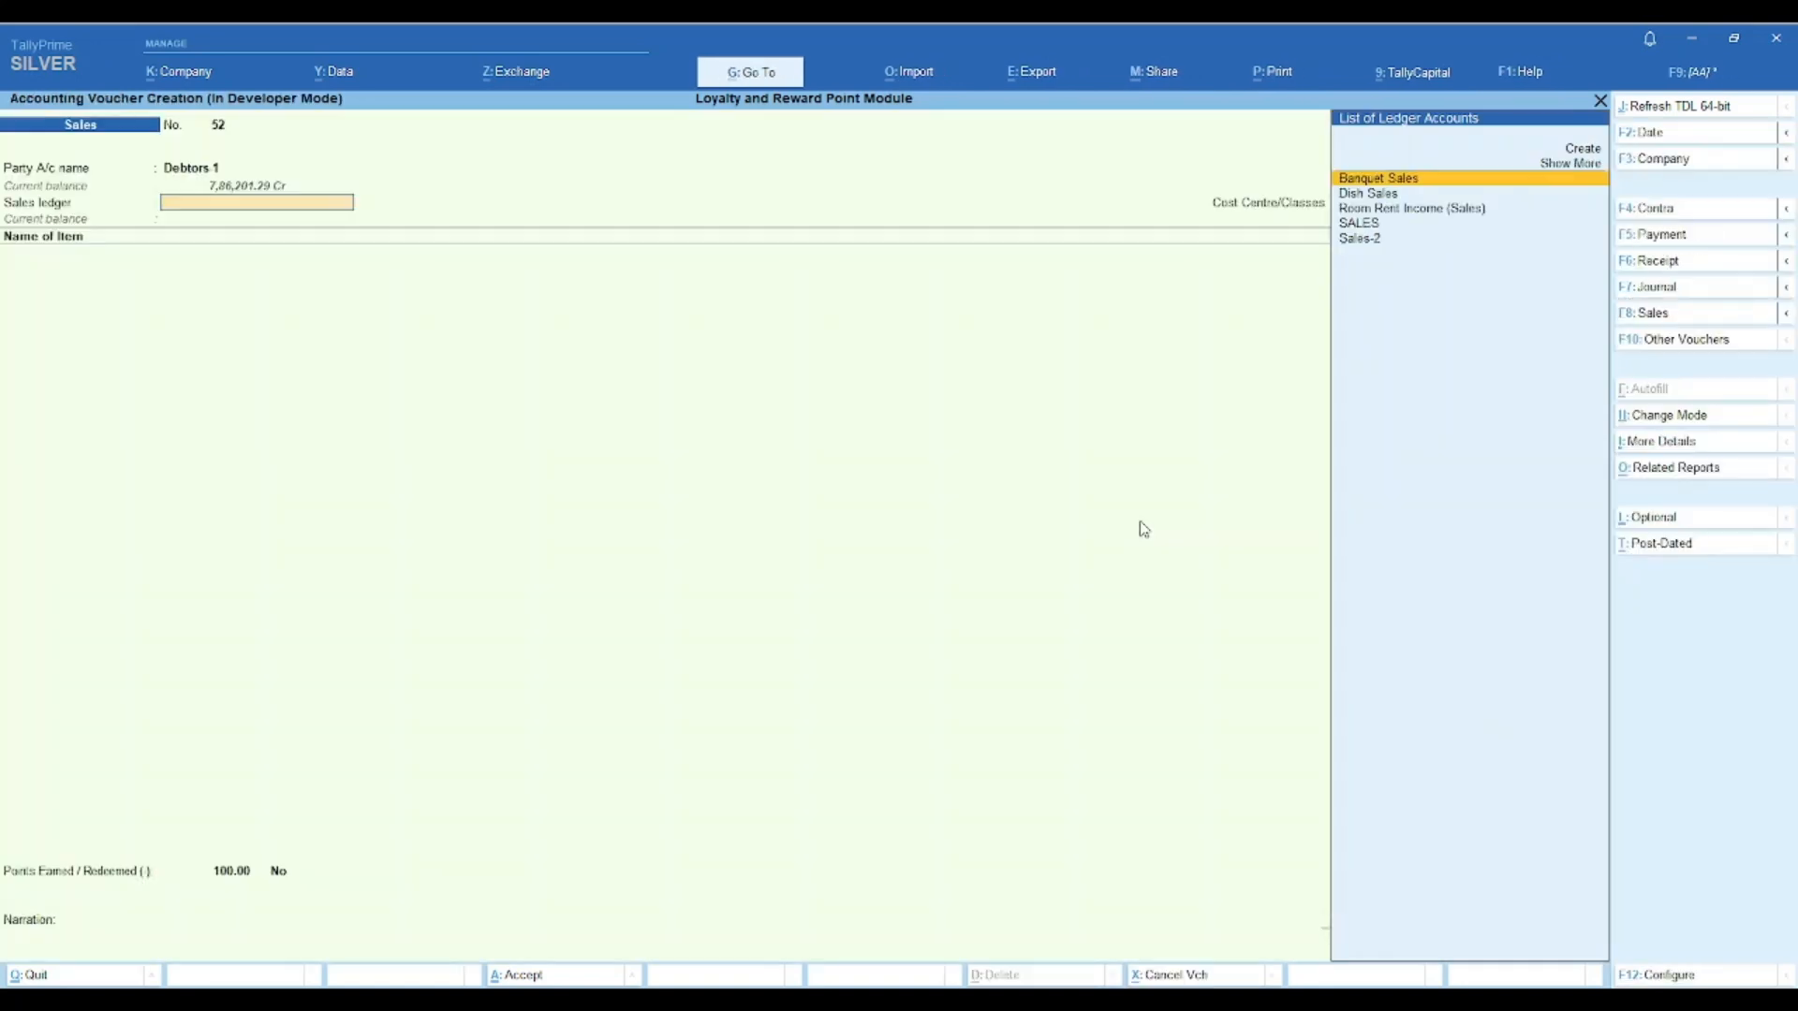
key("Return")
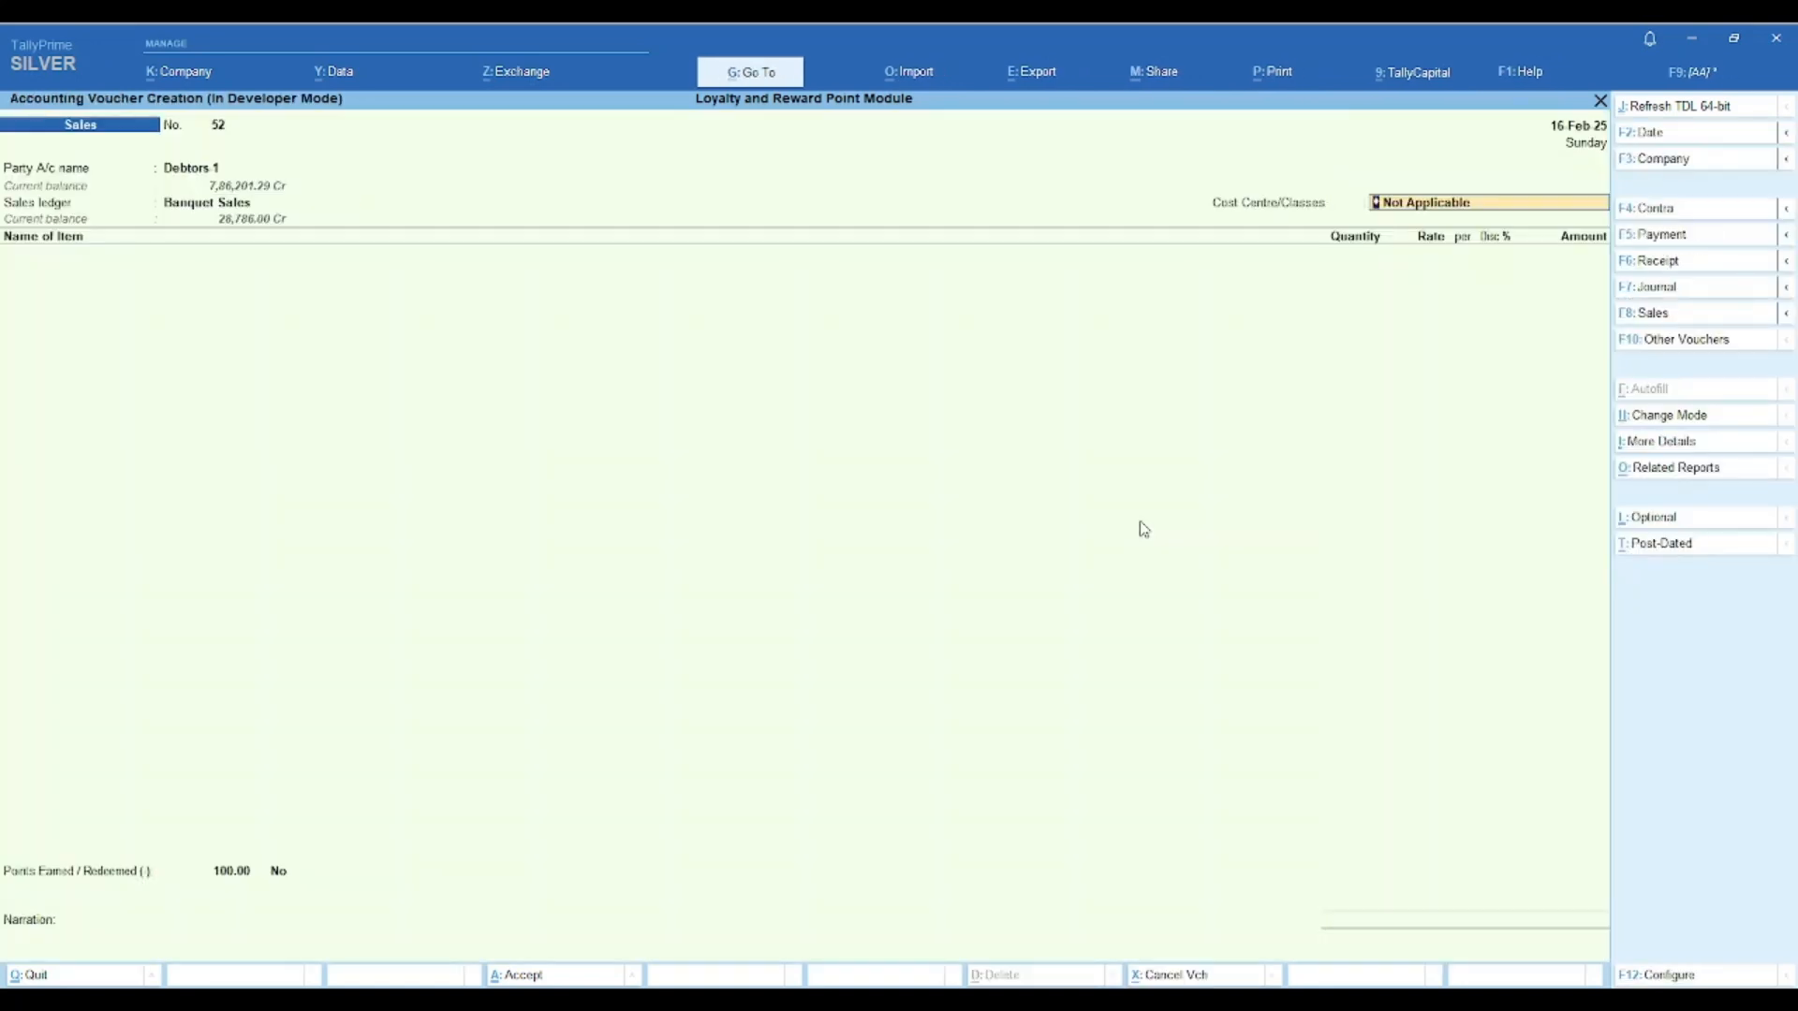
key("Return")
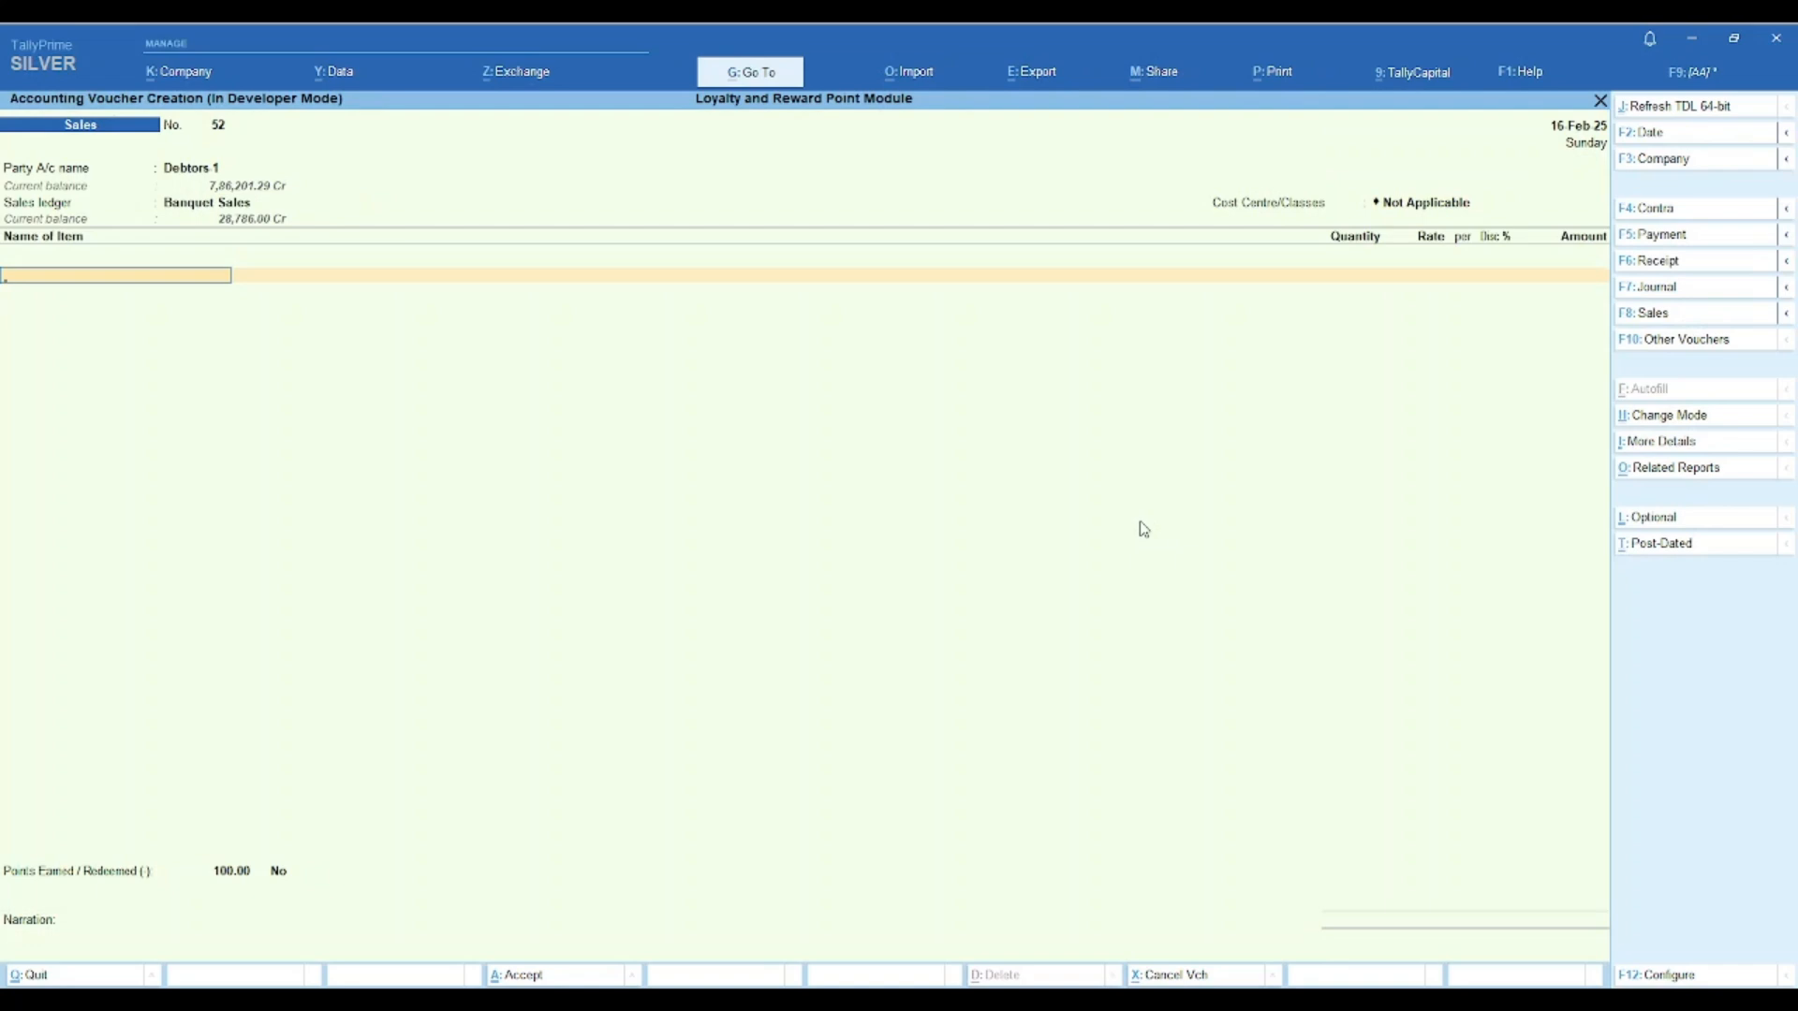
- Add ITEM-1 to the voucher with 10 GMS from godown ALLAHABAD, batch 1, at a rate of 1,350.00
key("Down")
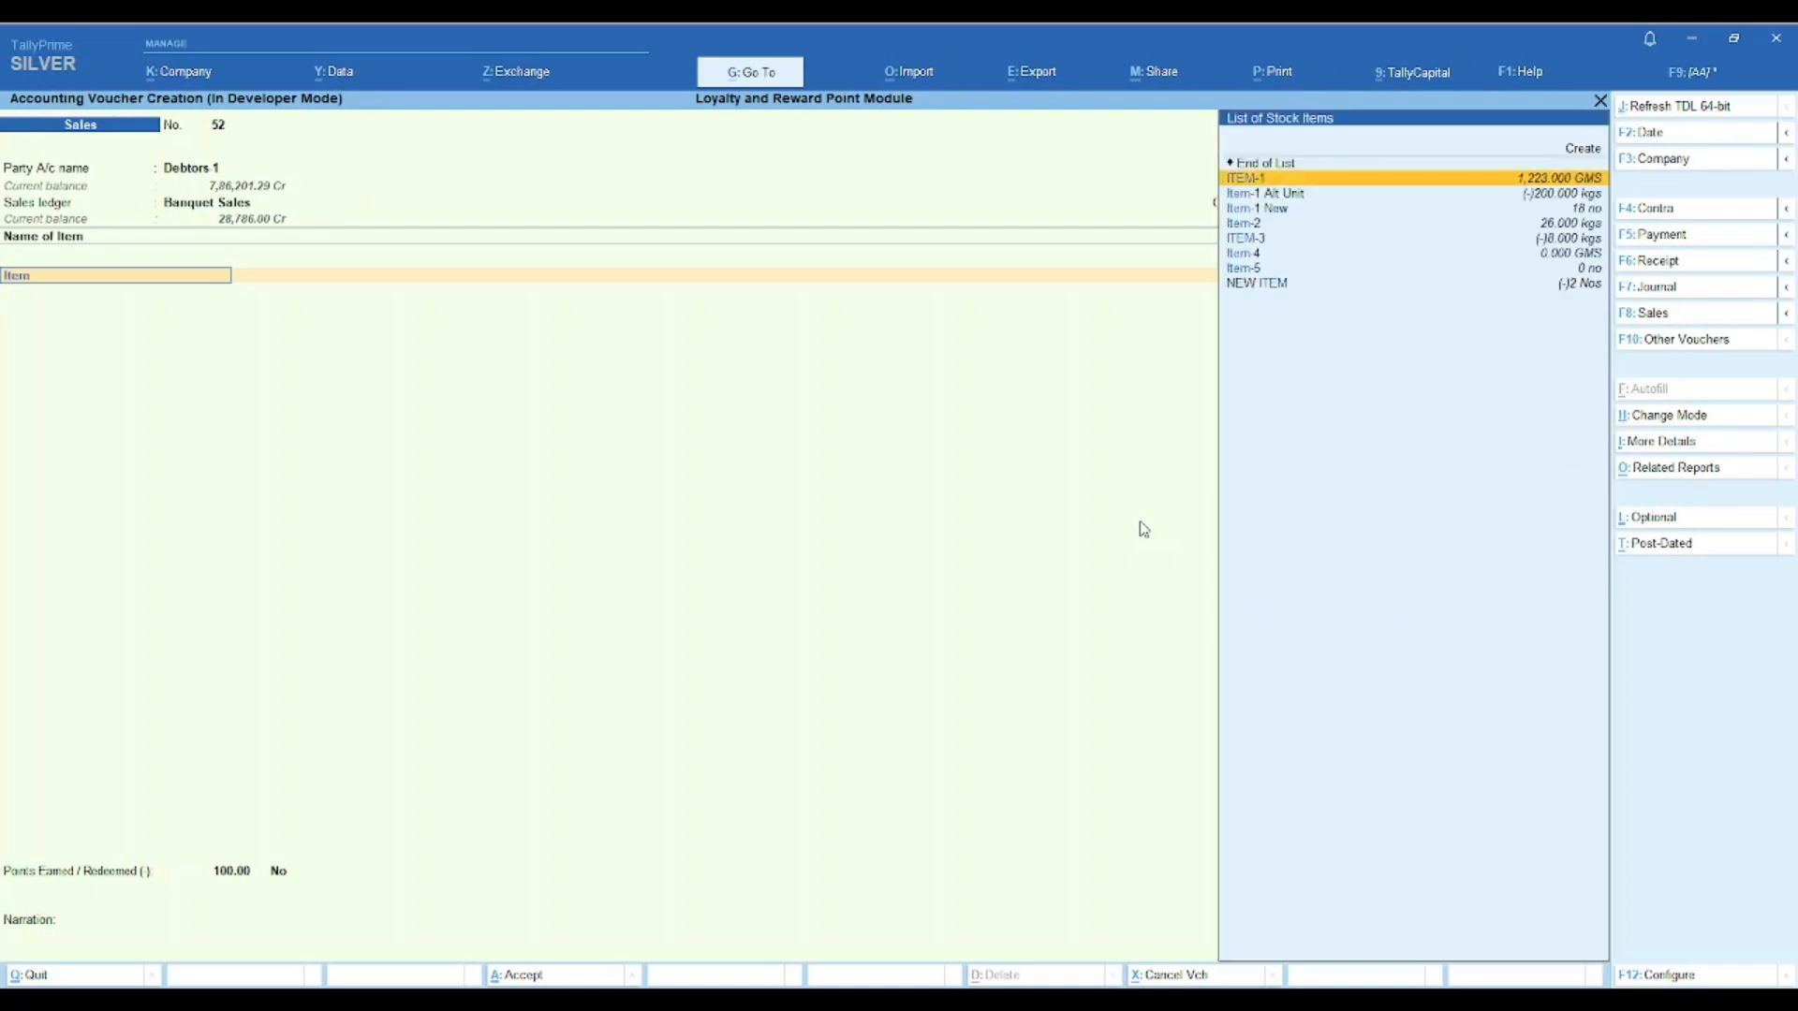
key("Return")
key("Return")
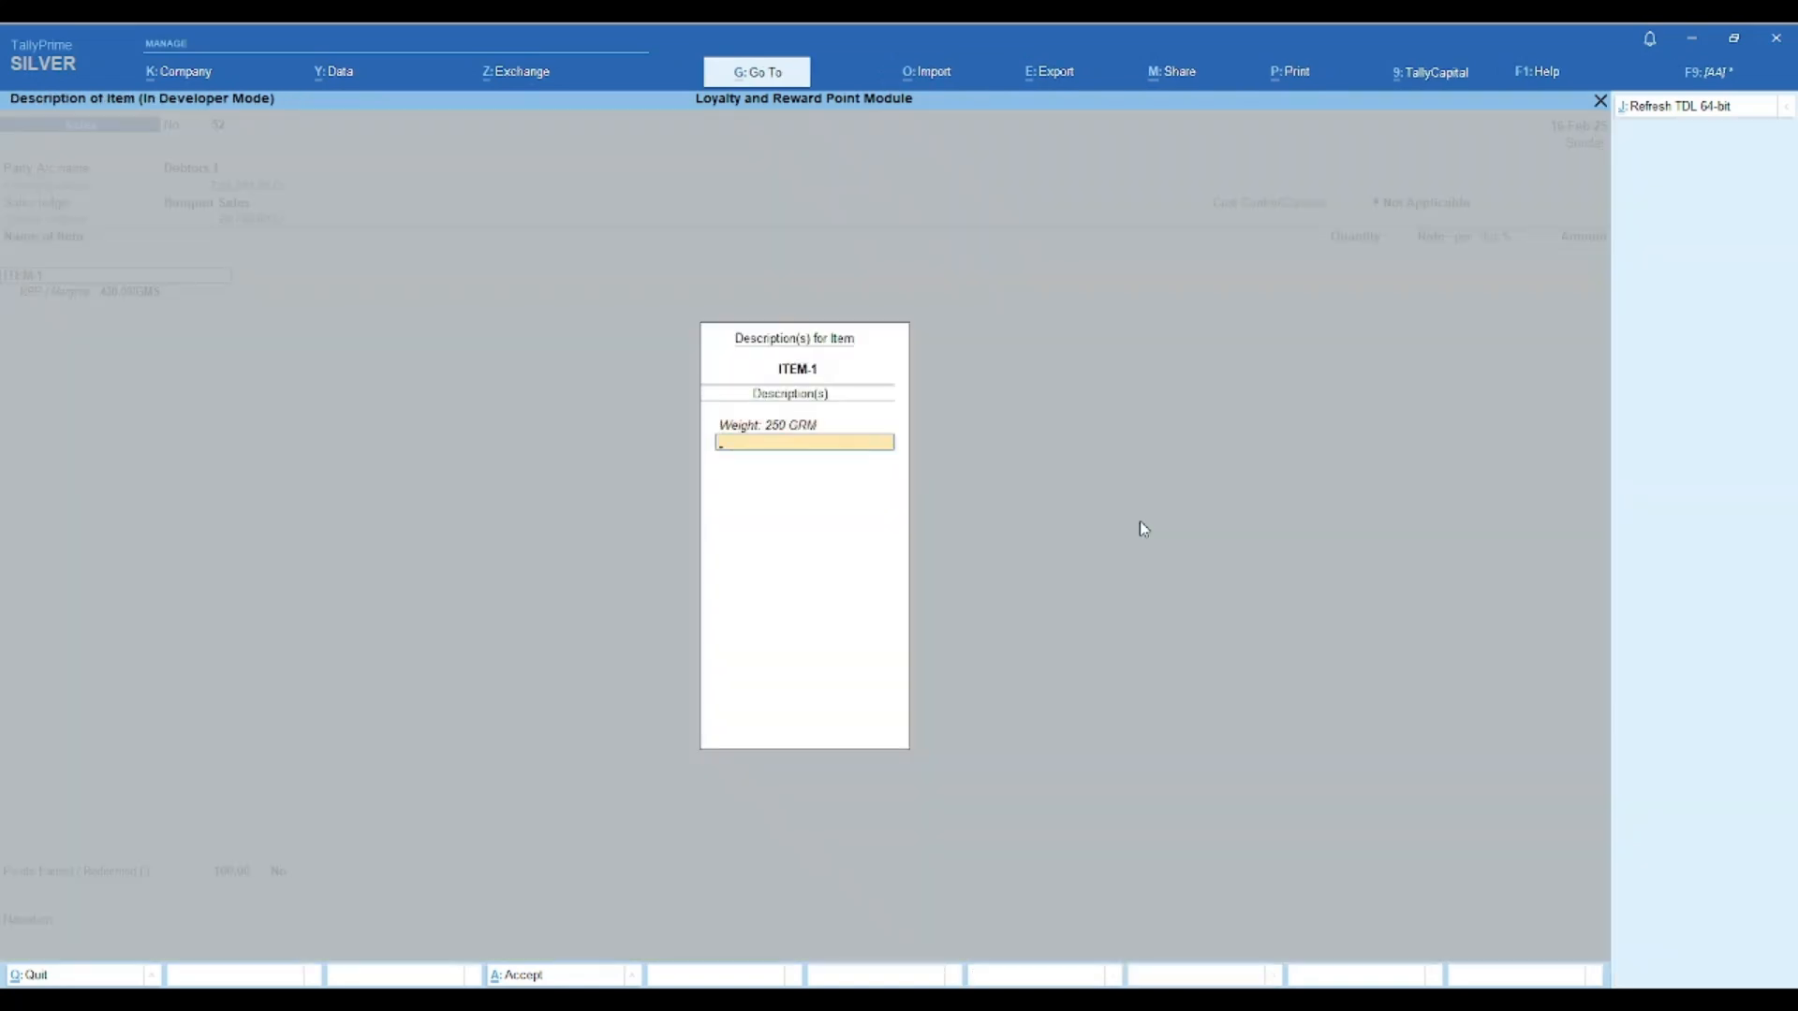
key("Return")
key("Return")
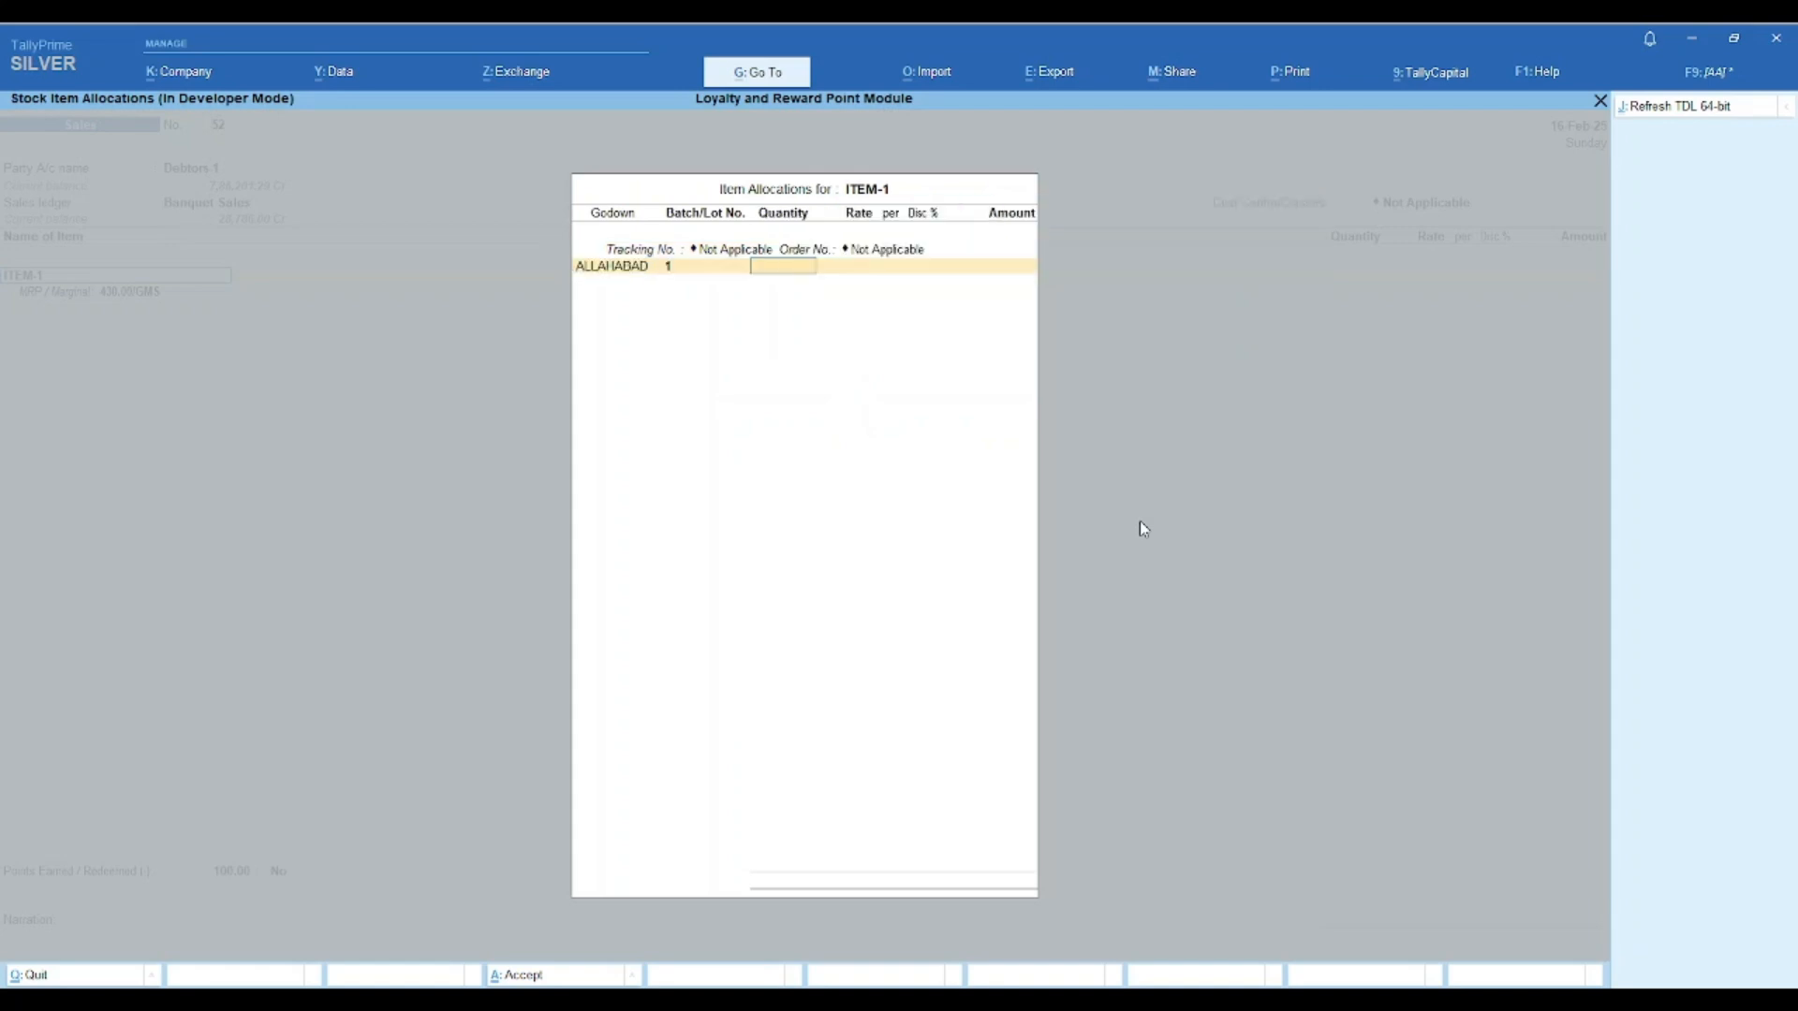
key("Return")
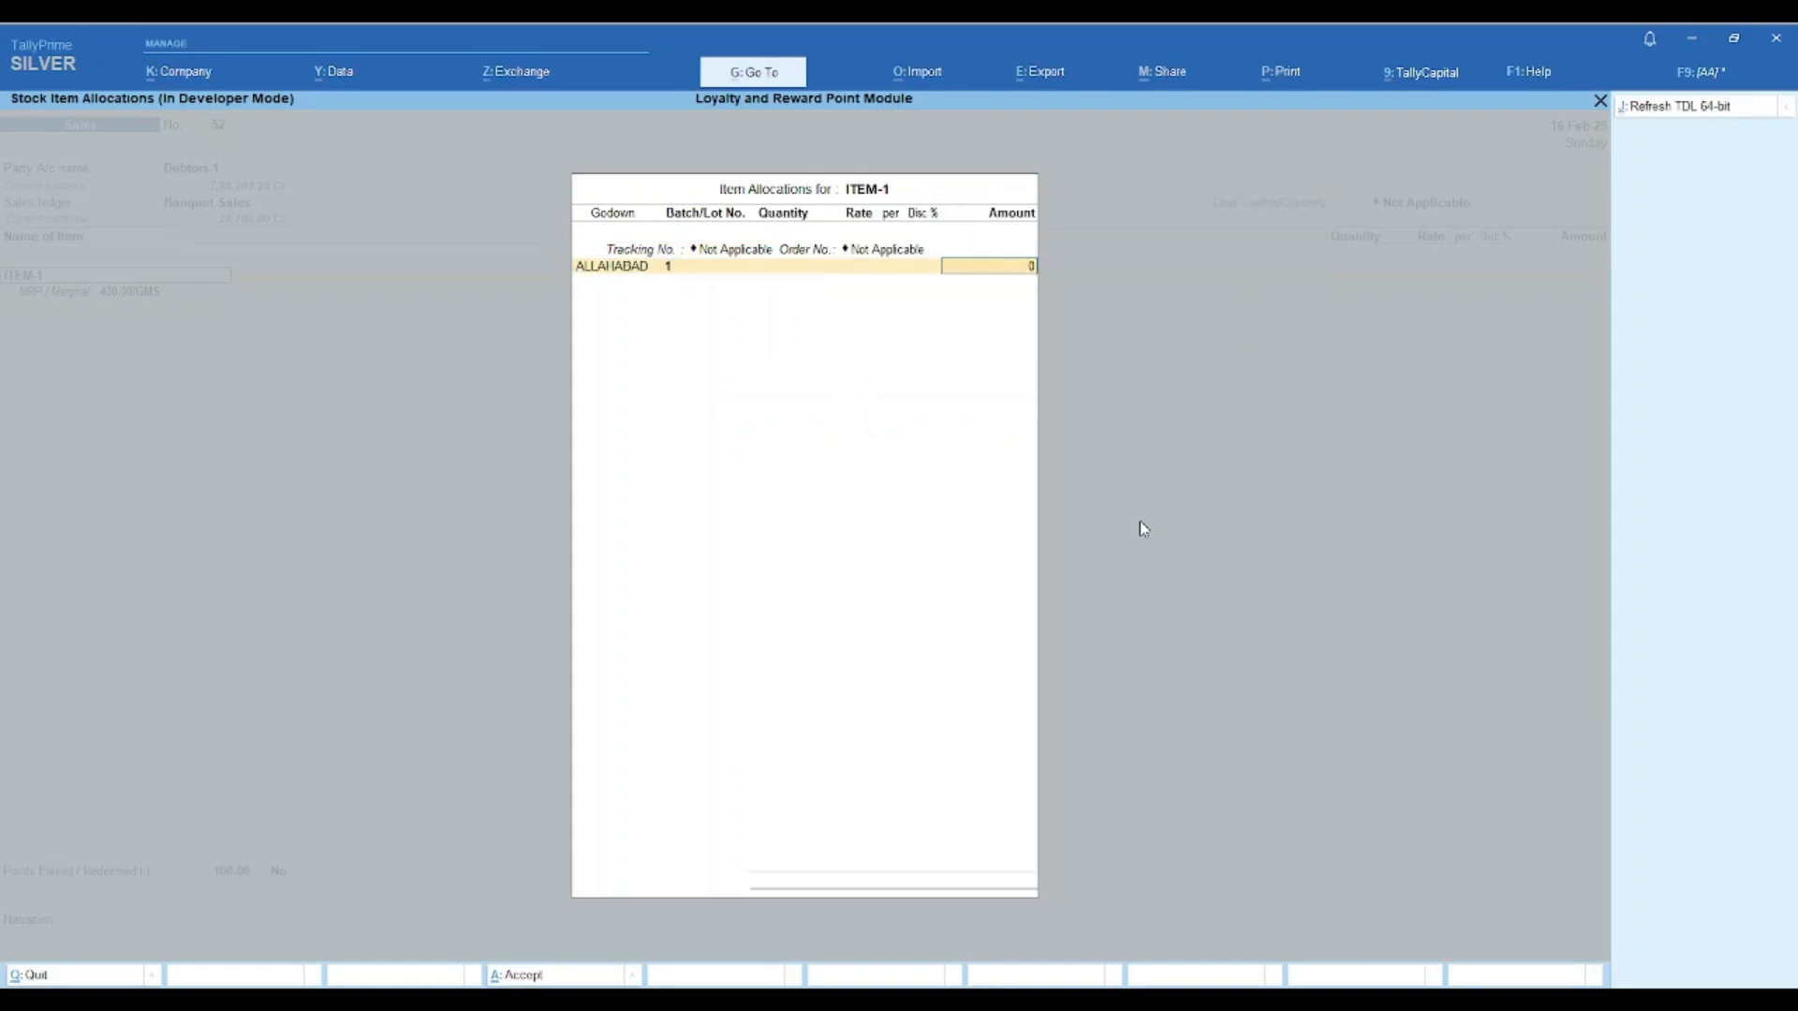
key("shift+Tab")
type("10")
key("Return")
key("Return")
key("Return")
key("Return")
key("Return")
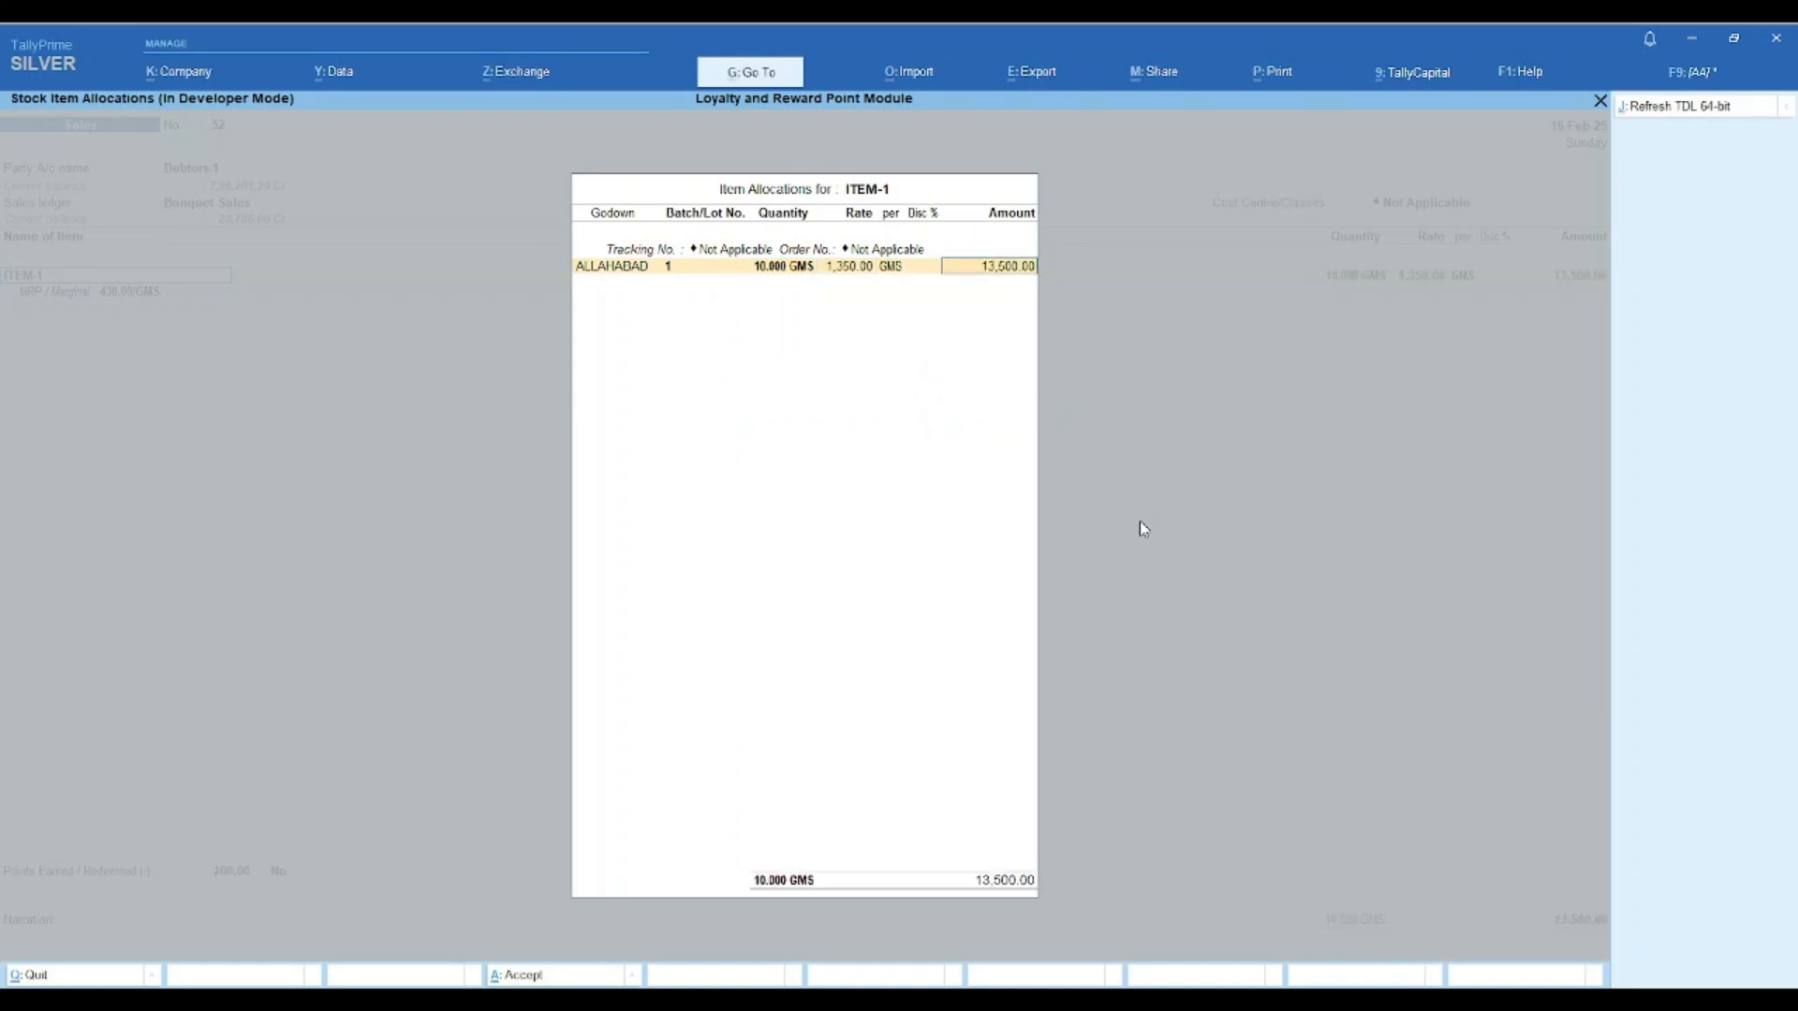
key("Return")
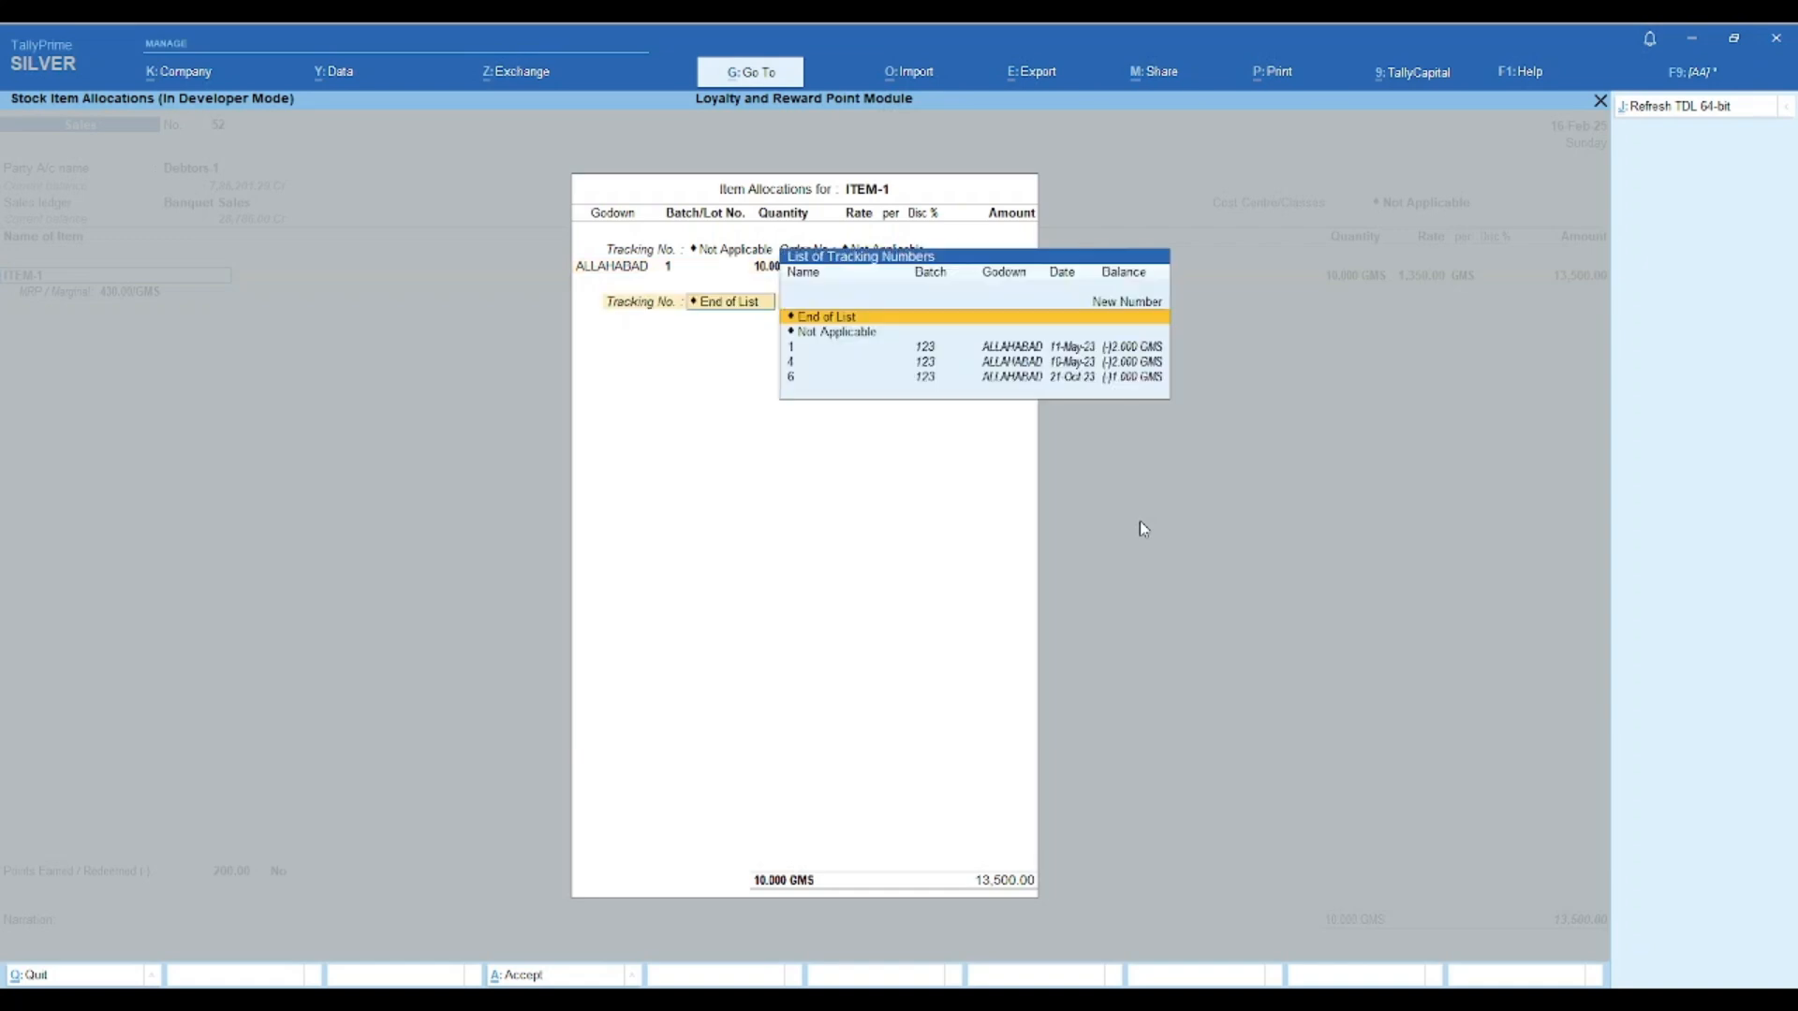
key("Return")
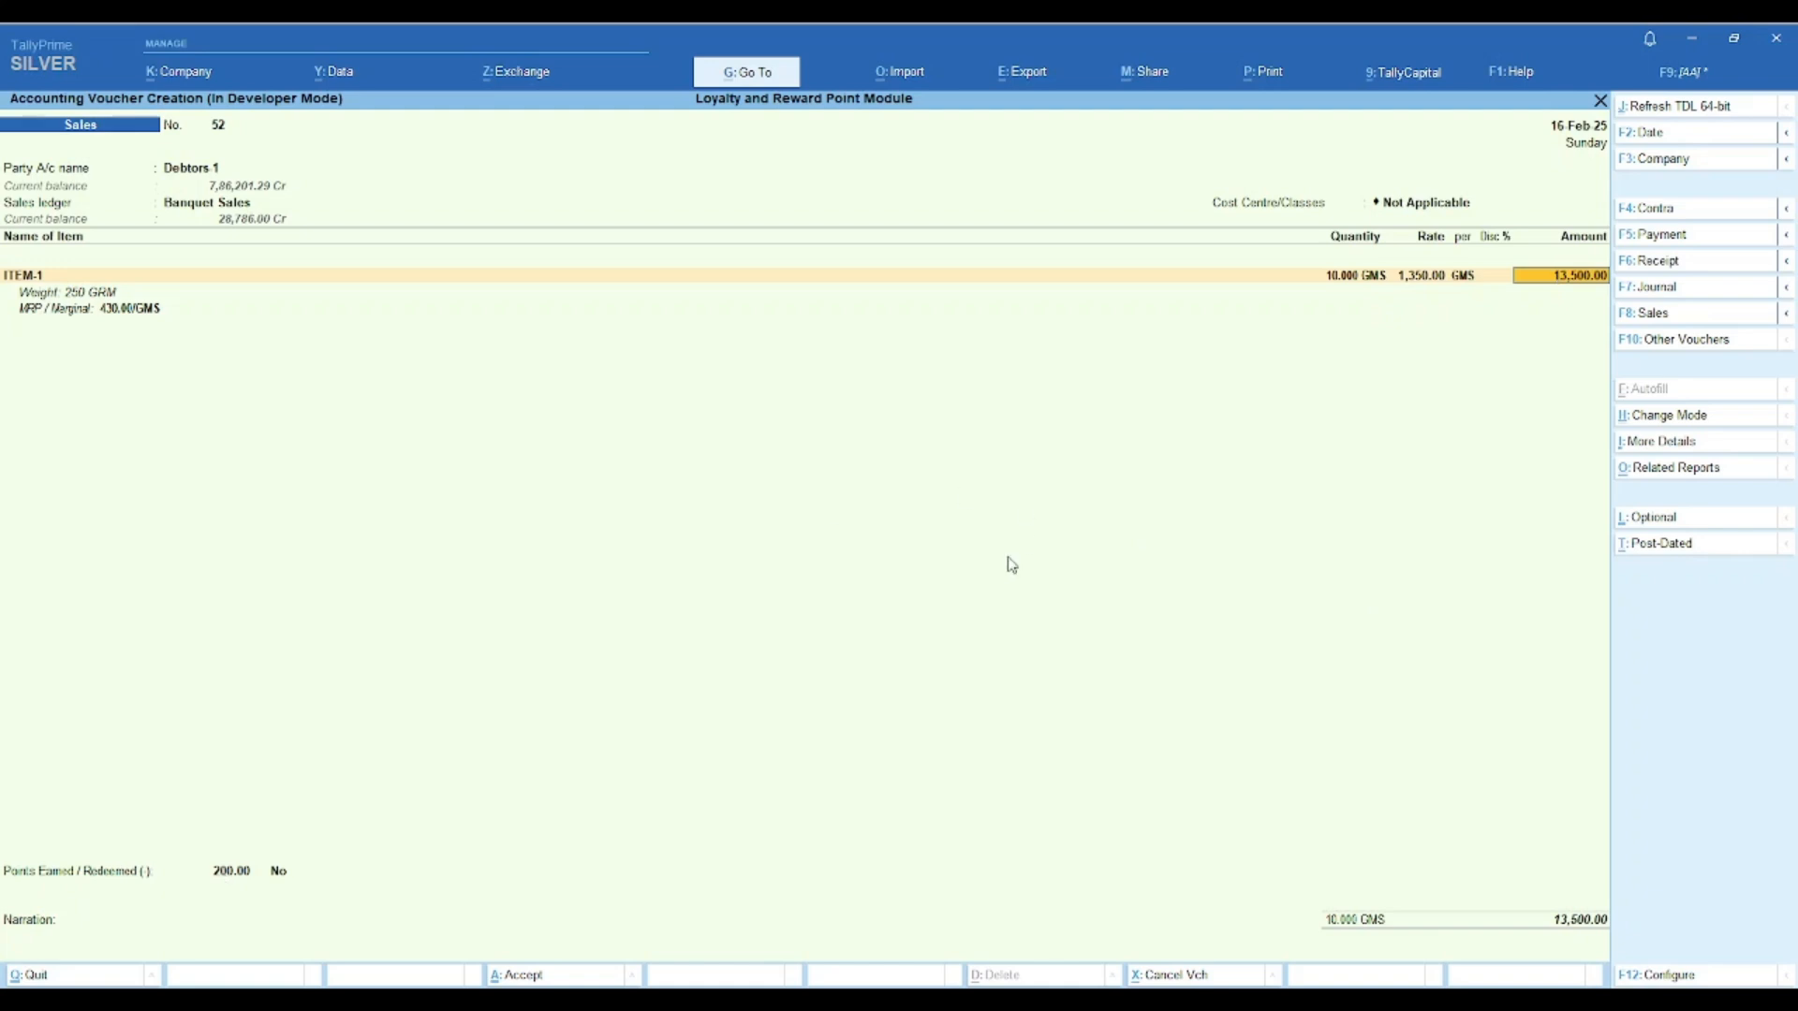
key("Return")
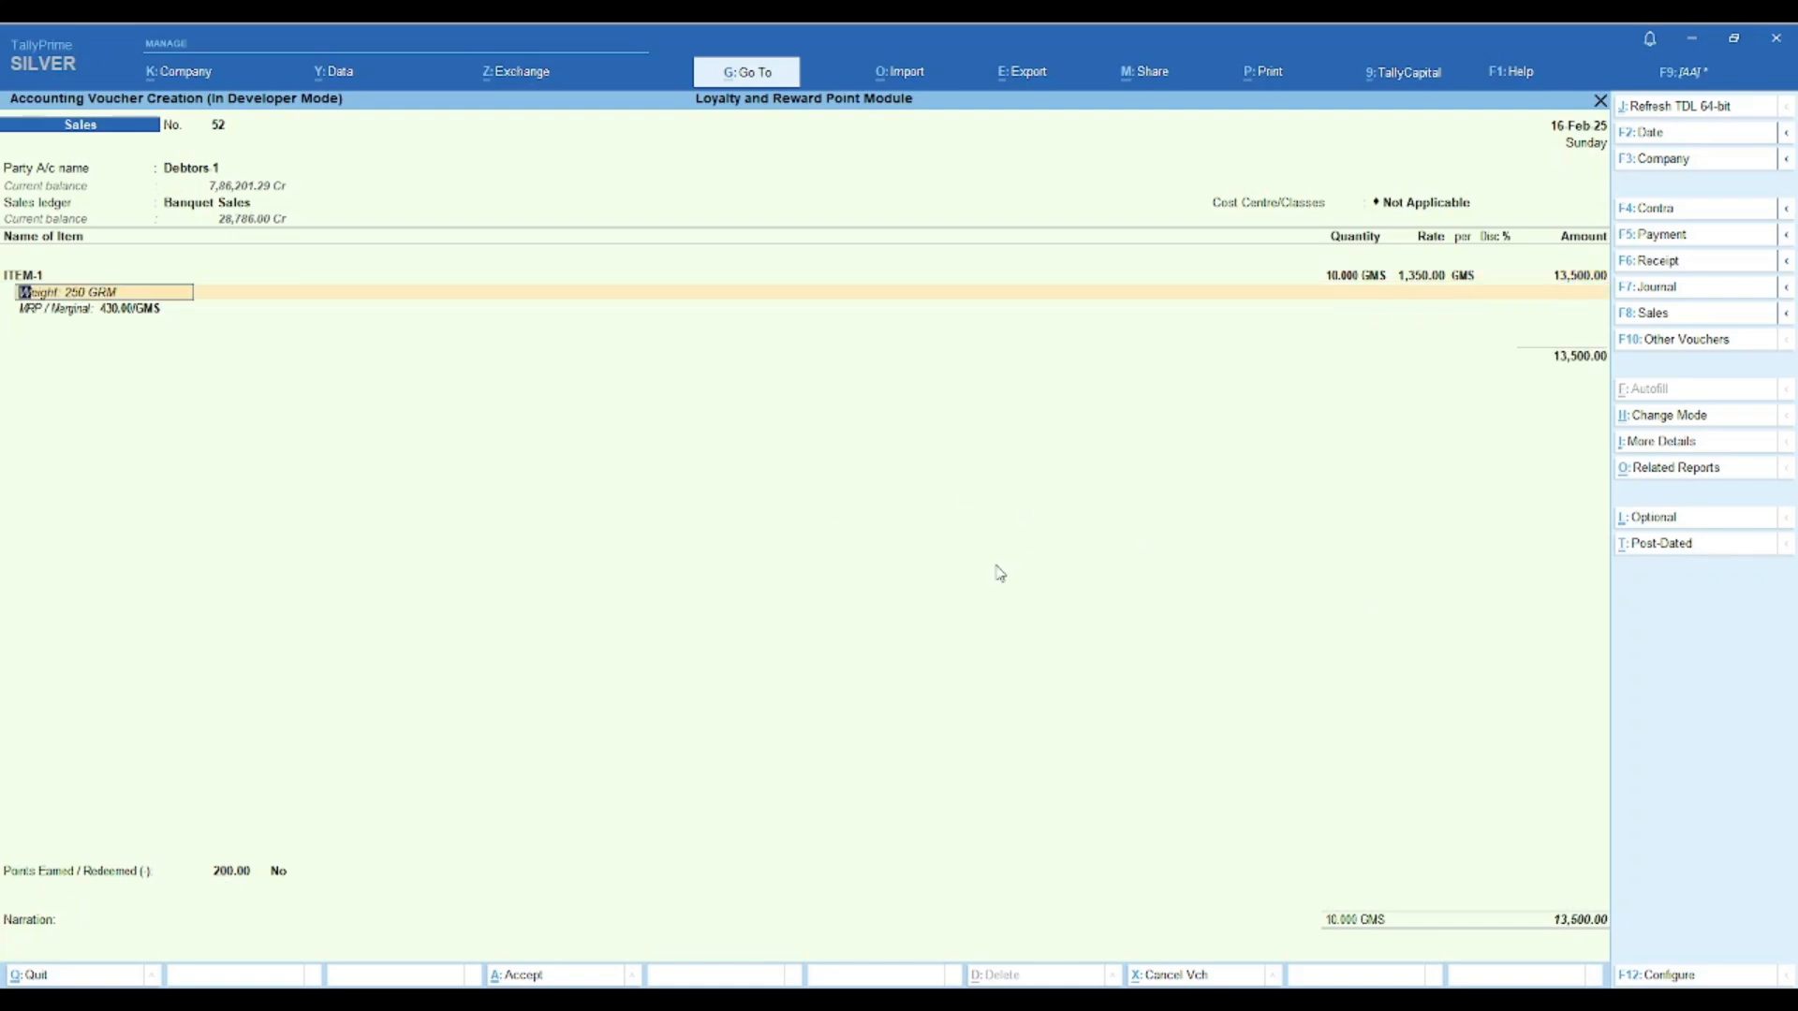
- Reopen the ITEM-1 allocation and set its quantity to 5 GMS
key("Up")
key("Up")
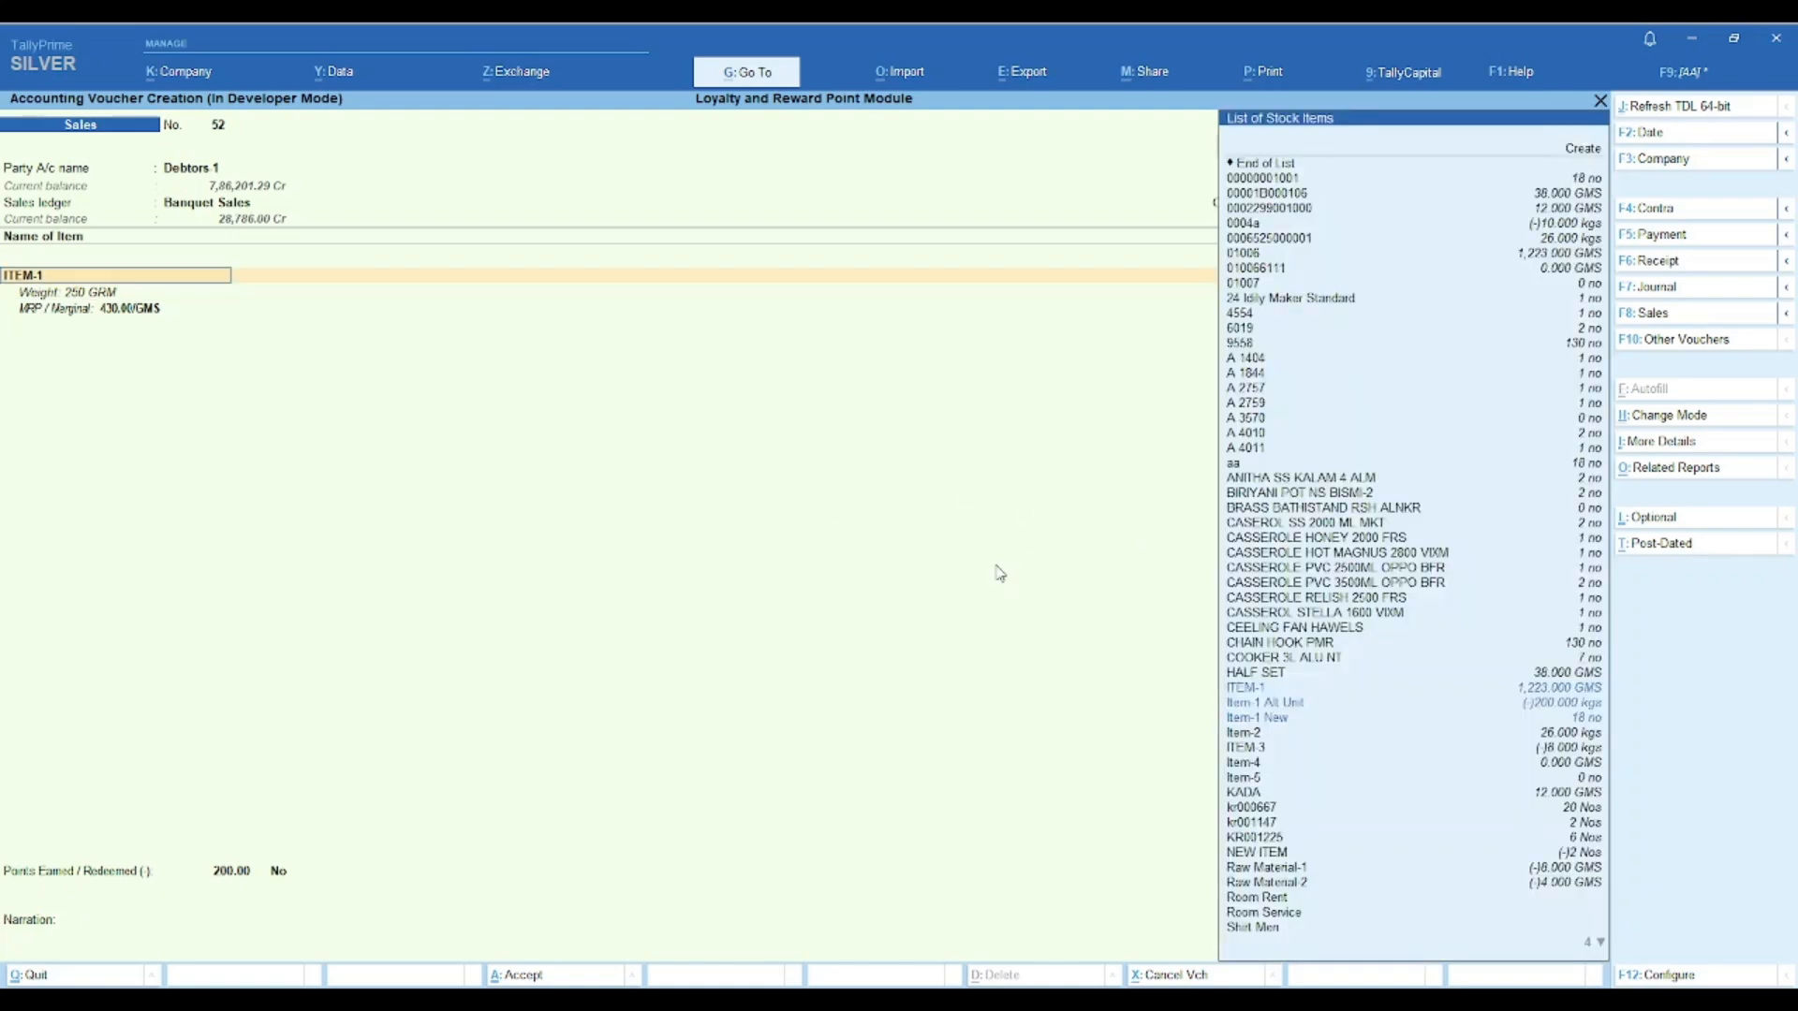
key("Return")
key("Return")
key("Return")
key("Return")
type("5")
key("Return")
key("Return")
key("Return")
key("Return")
key("Return")
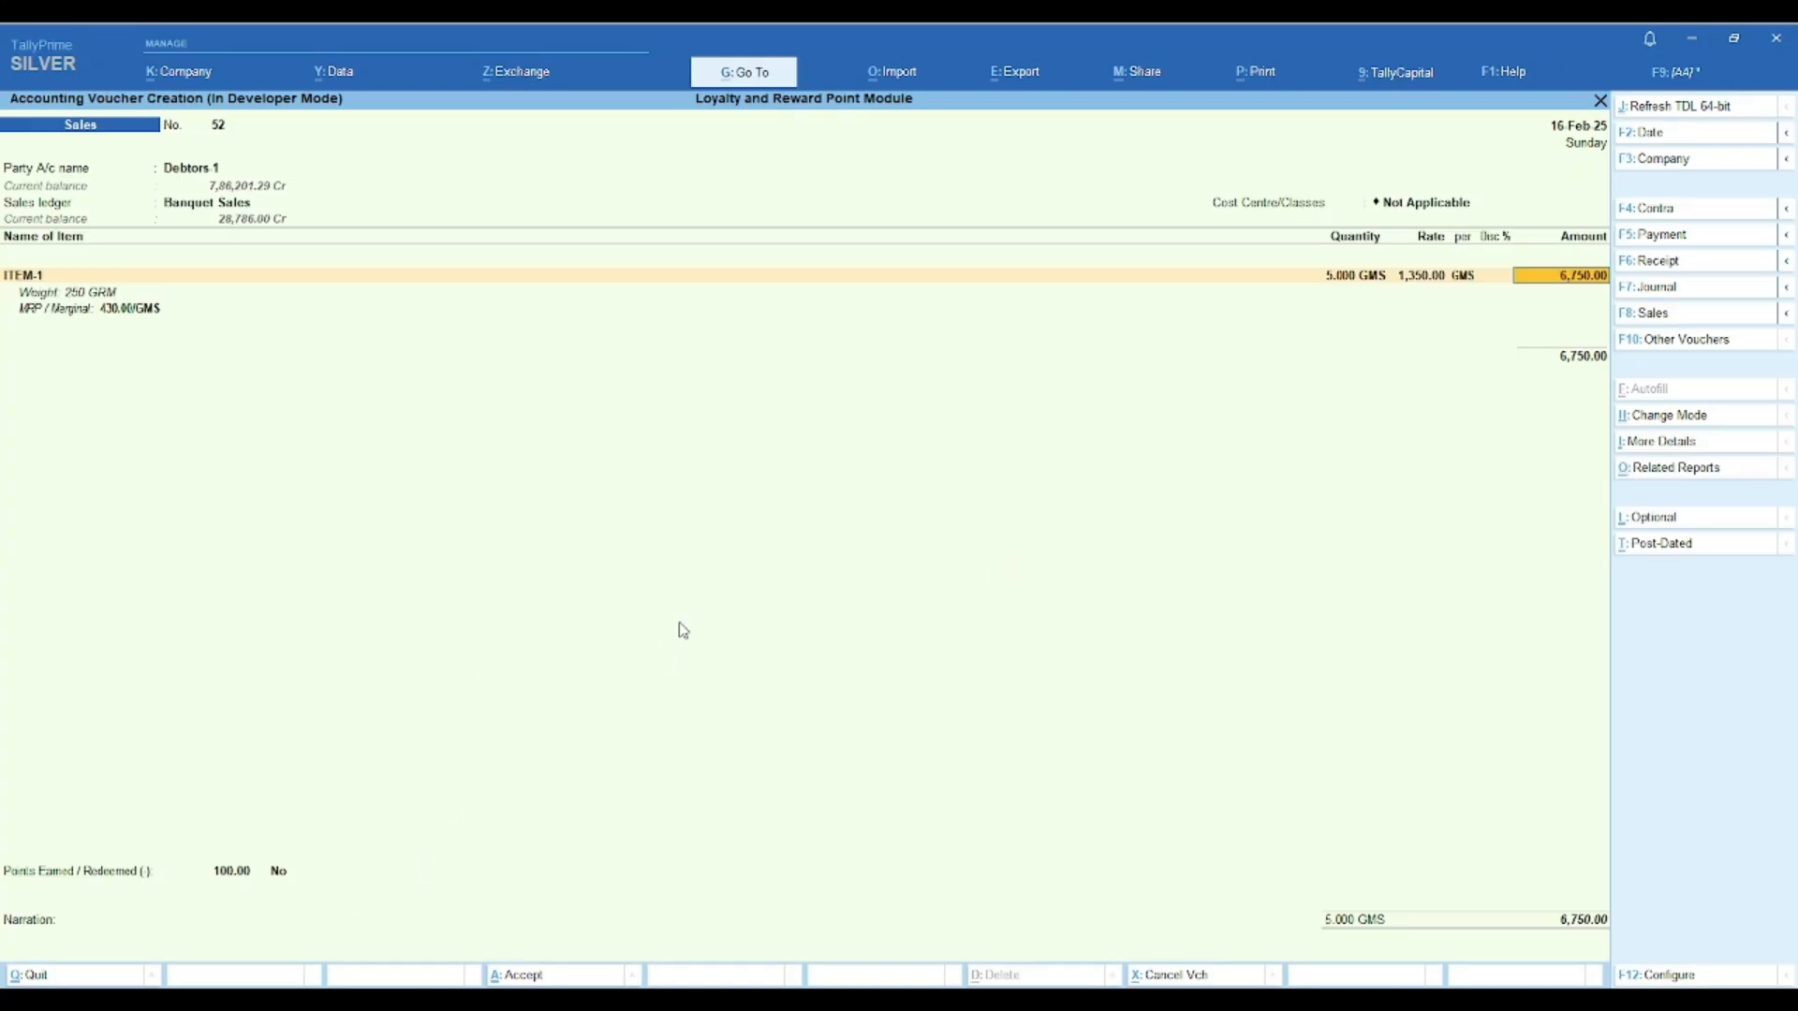
key("Return")
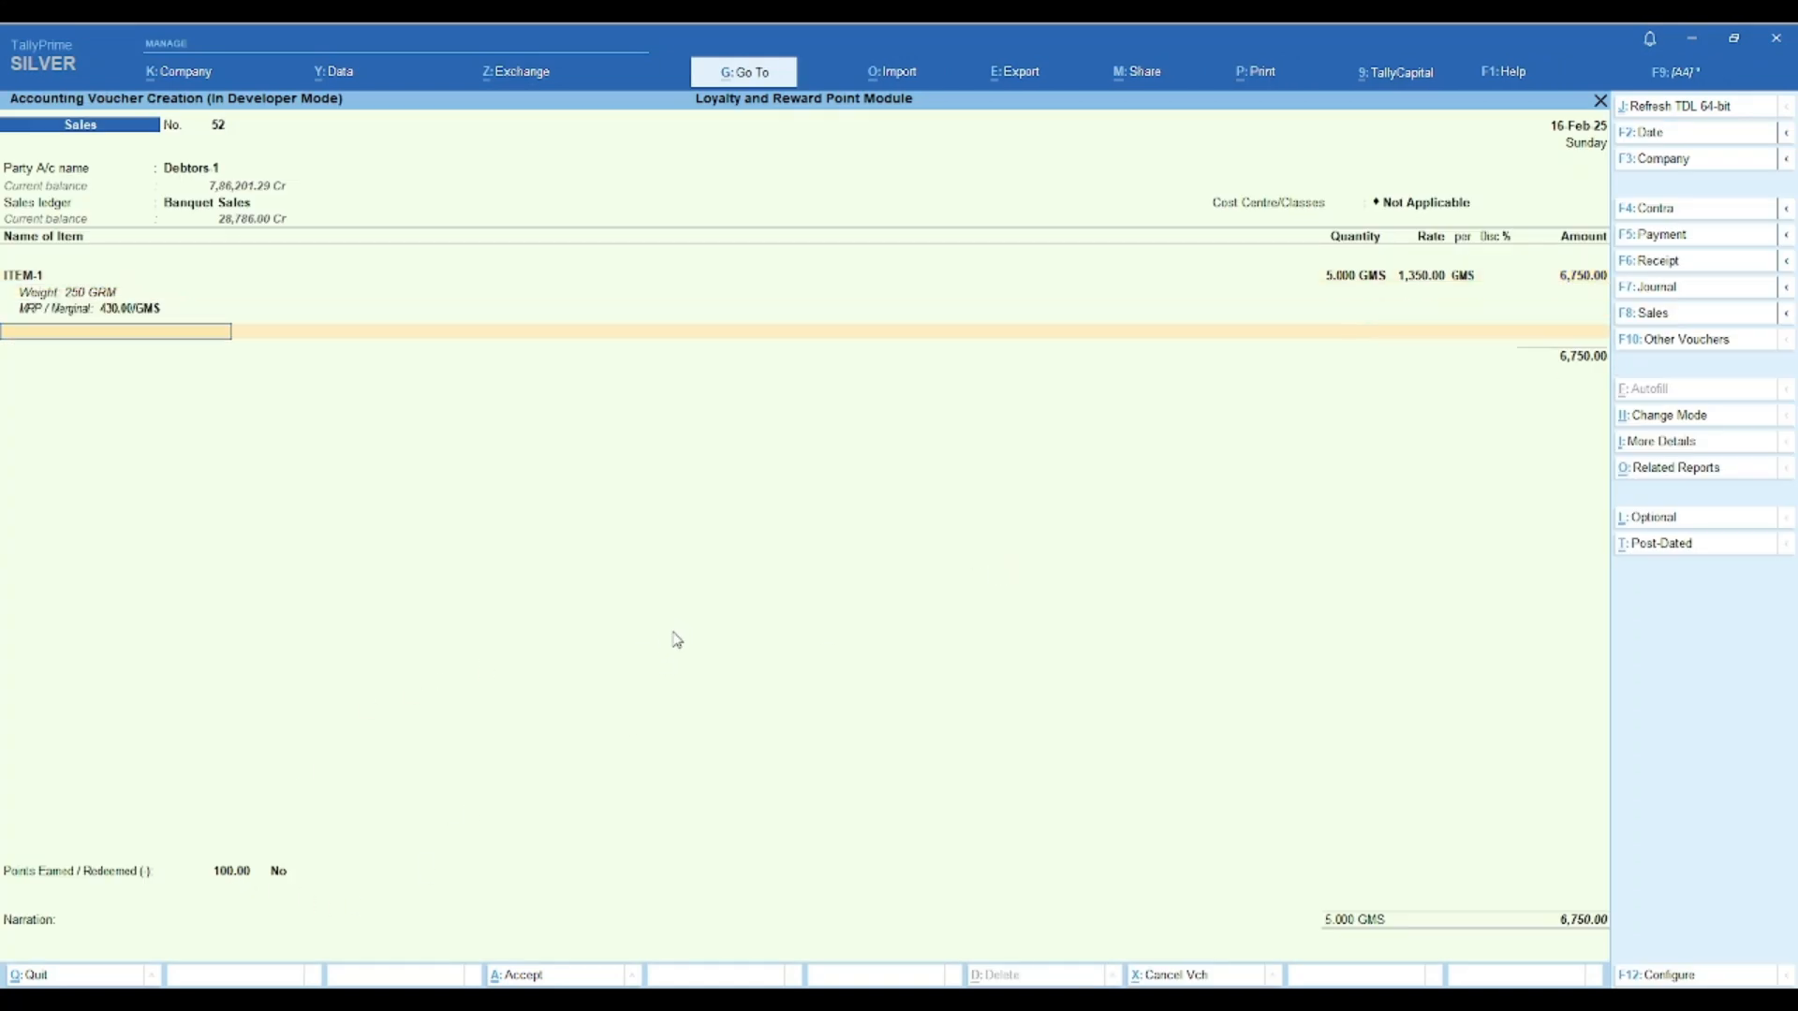
- Save the sales voucher without printing it and return to the Gateway of Tally
key("Return")
key("Return")
key("Return")
key("Return")
key("Return")
key("Return")
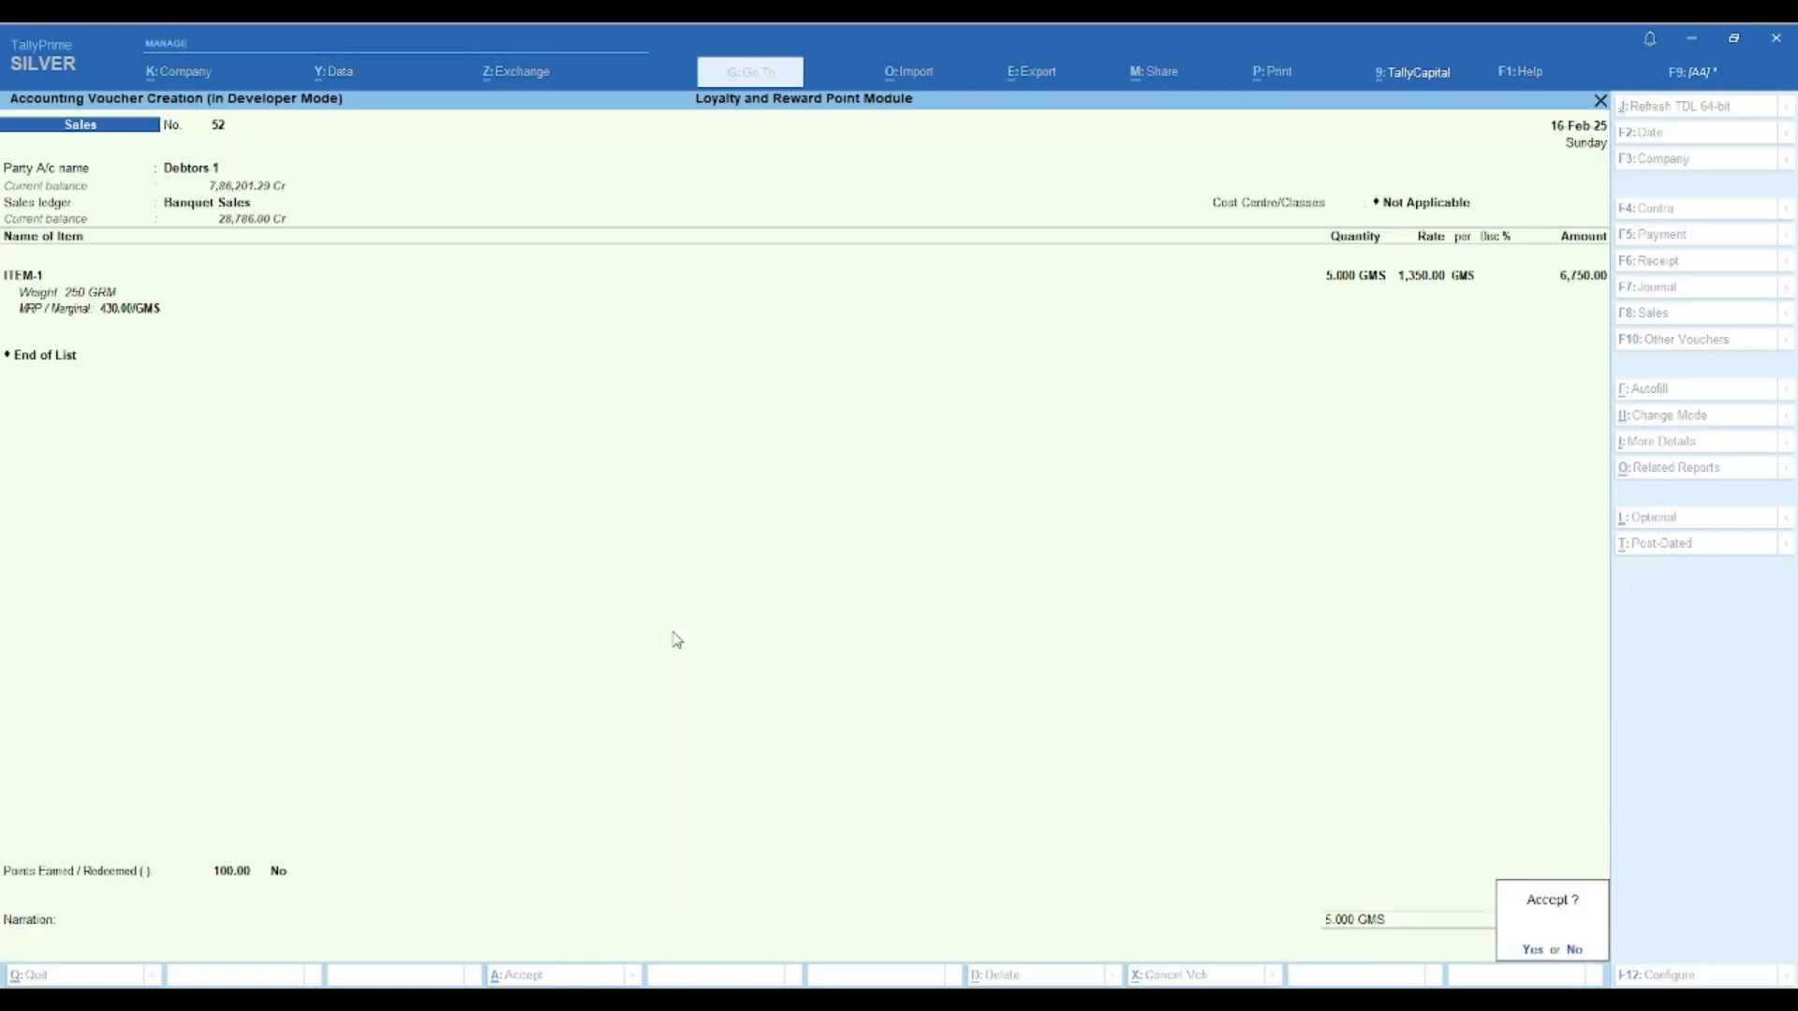
key("Return")
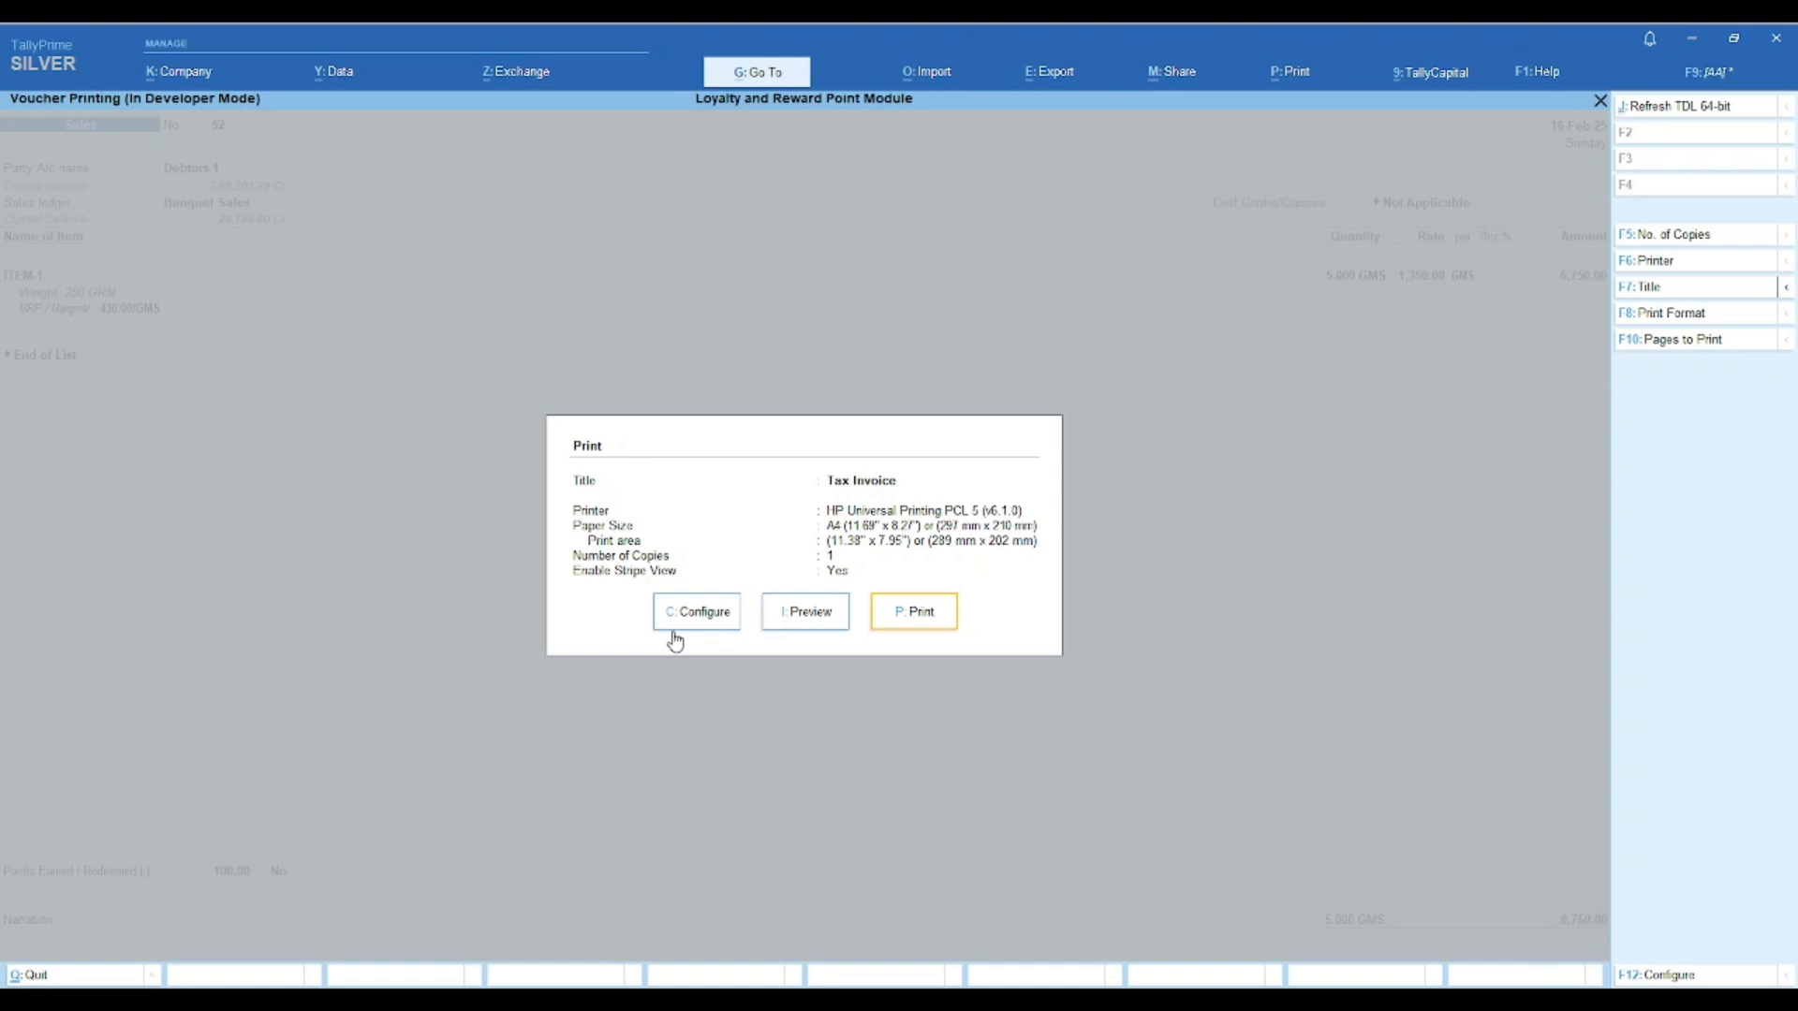
key("Escape")
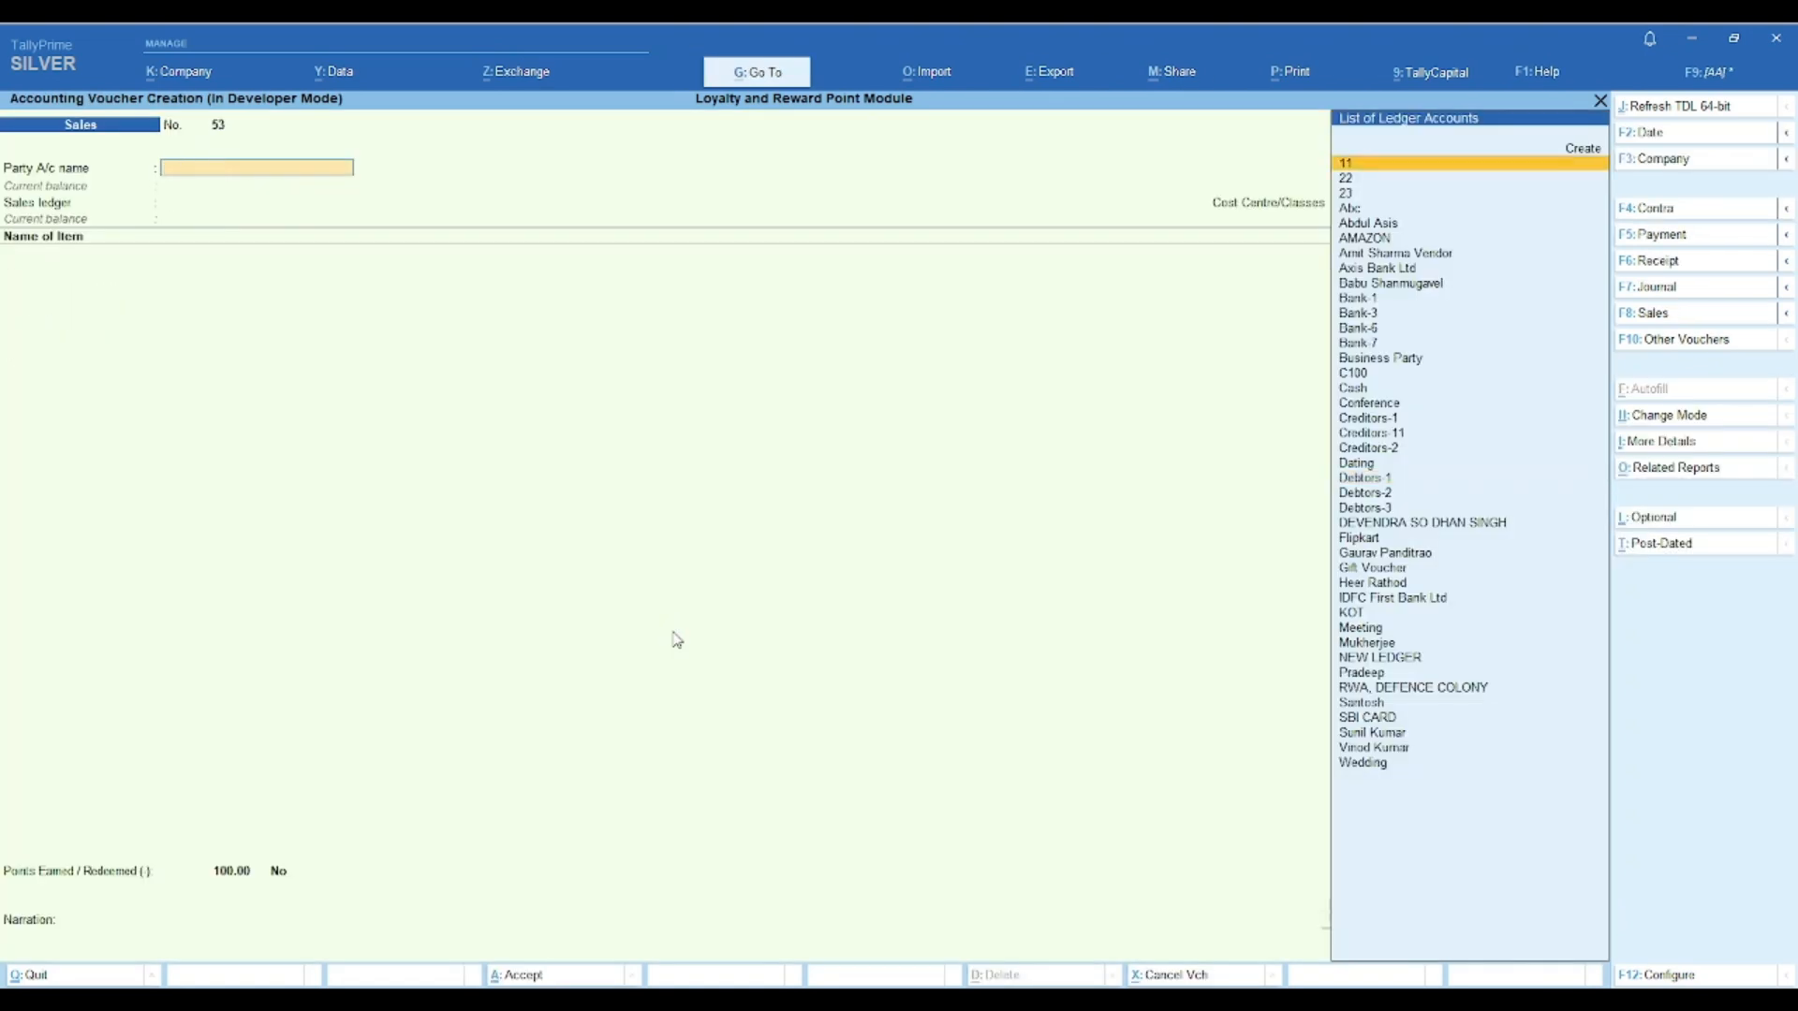
key("Escape")
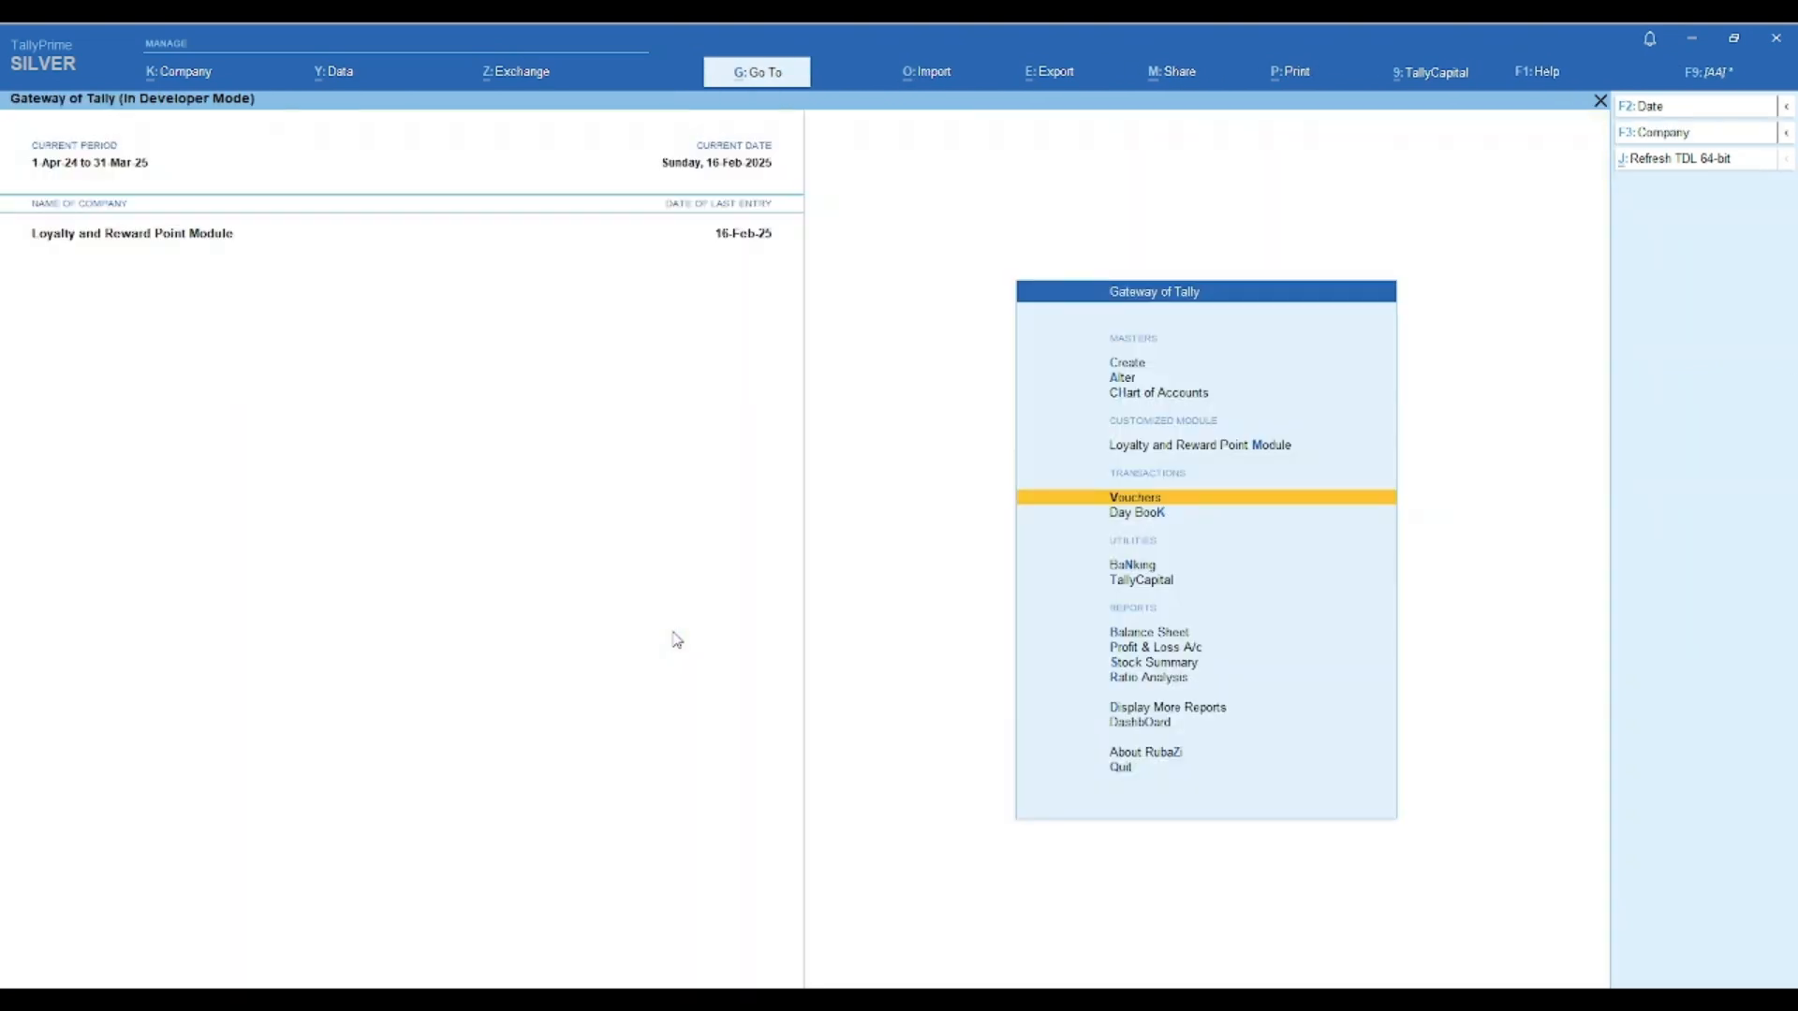
- Open the Reward Point Ledger for Debtors-1 and examine the points of the 16-Feb-25 sales voucher
key("Up")
key("Return")
key("Down")
key("Down")
key("Down")
key("Return")
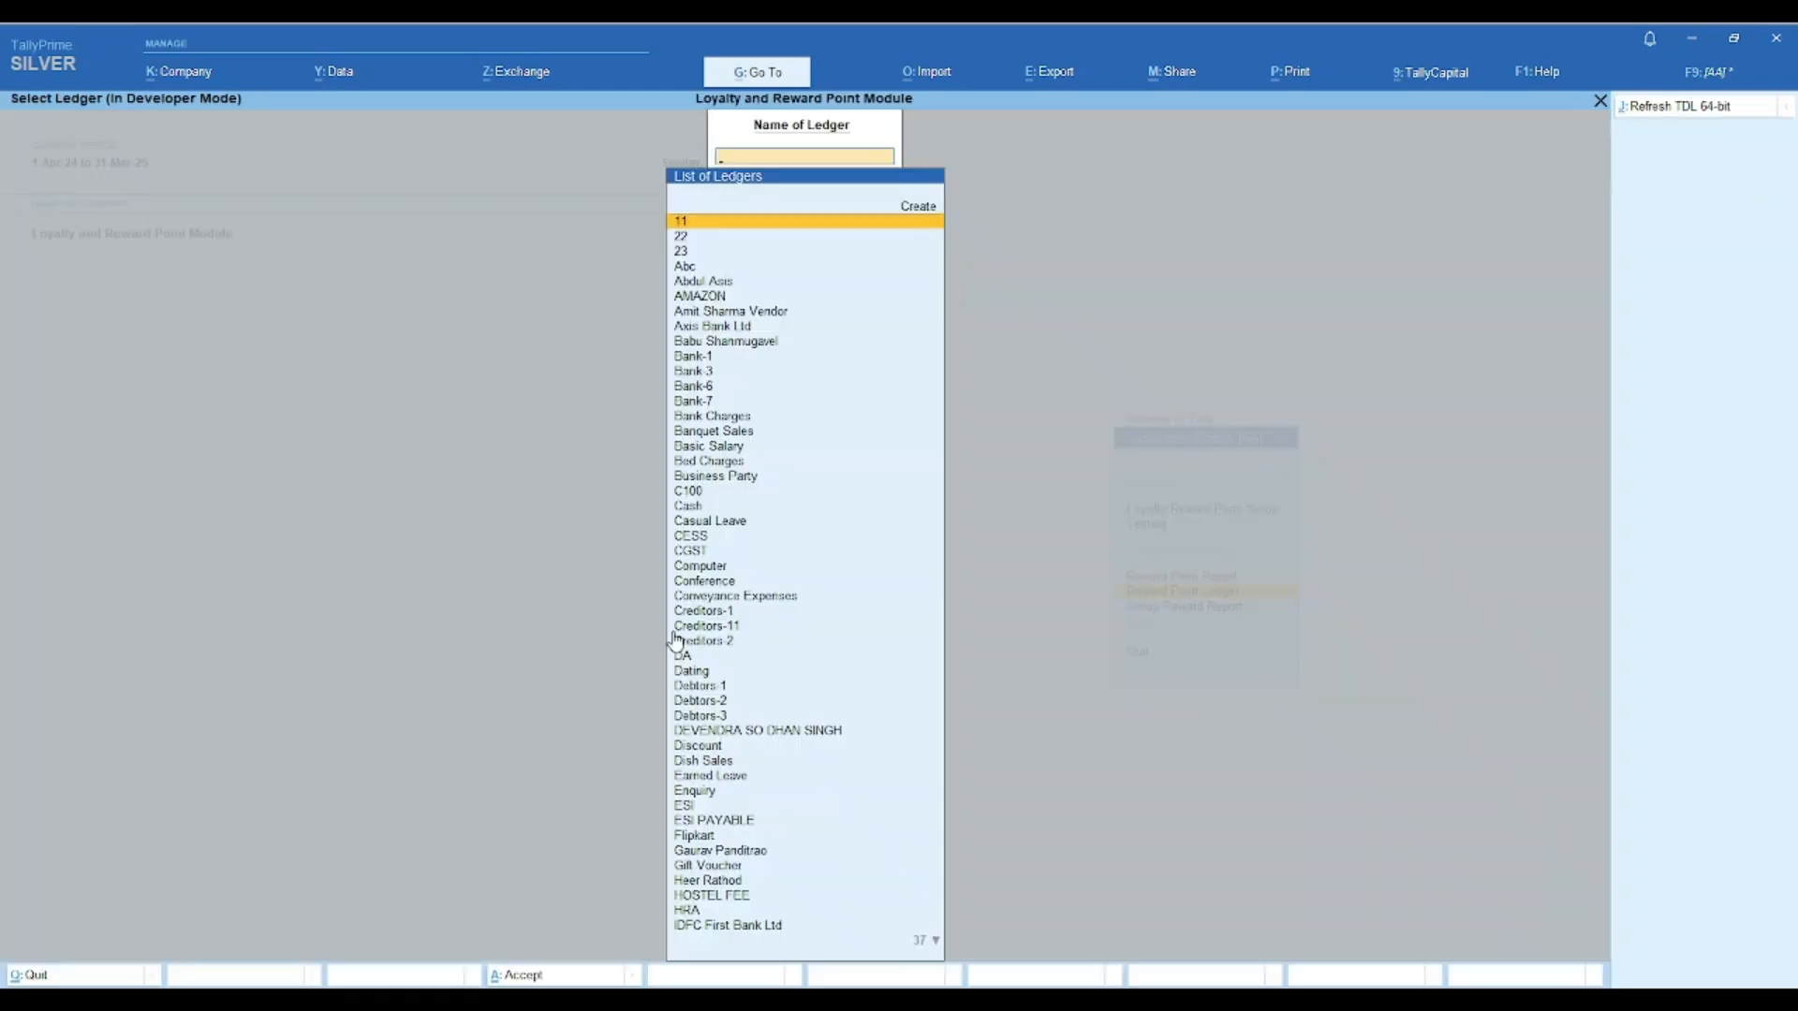
type("deb")
key("Return")
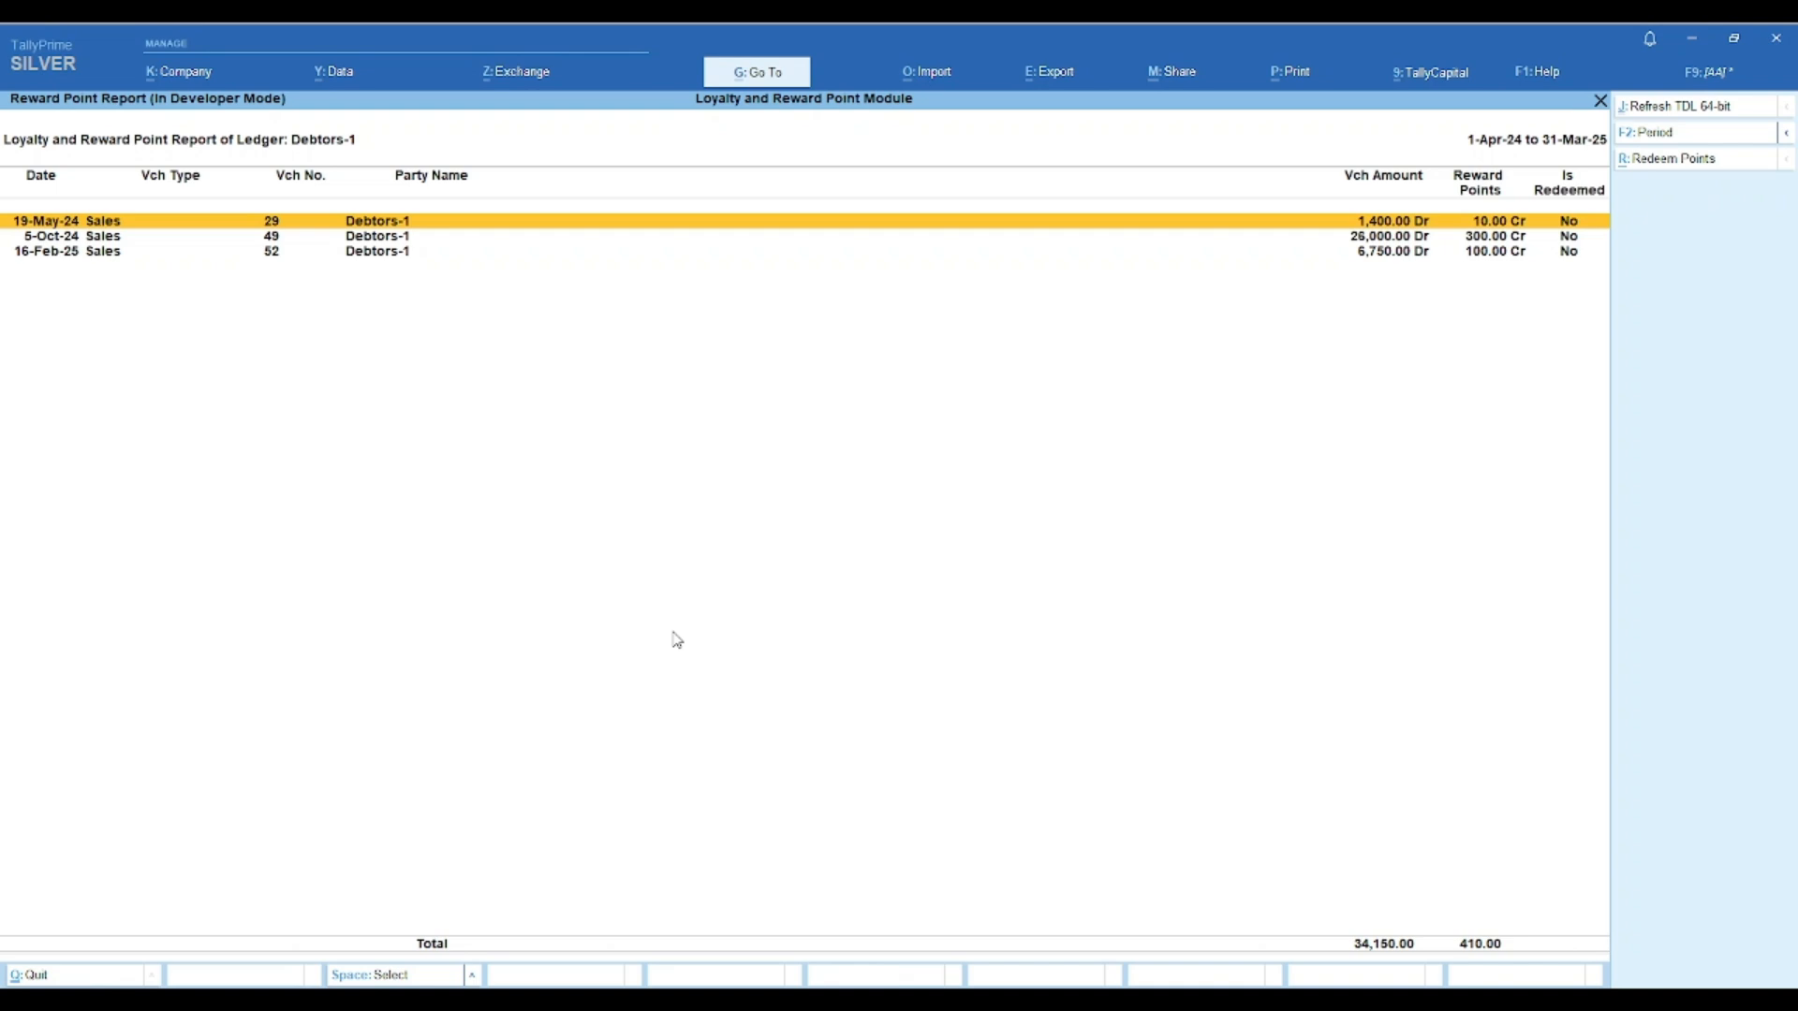
left_click(1367, 254)
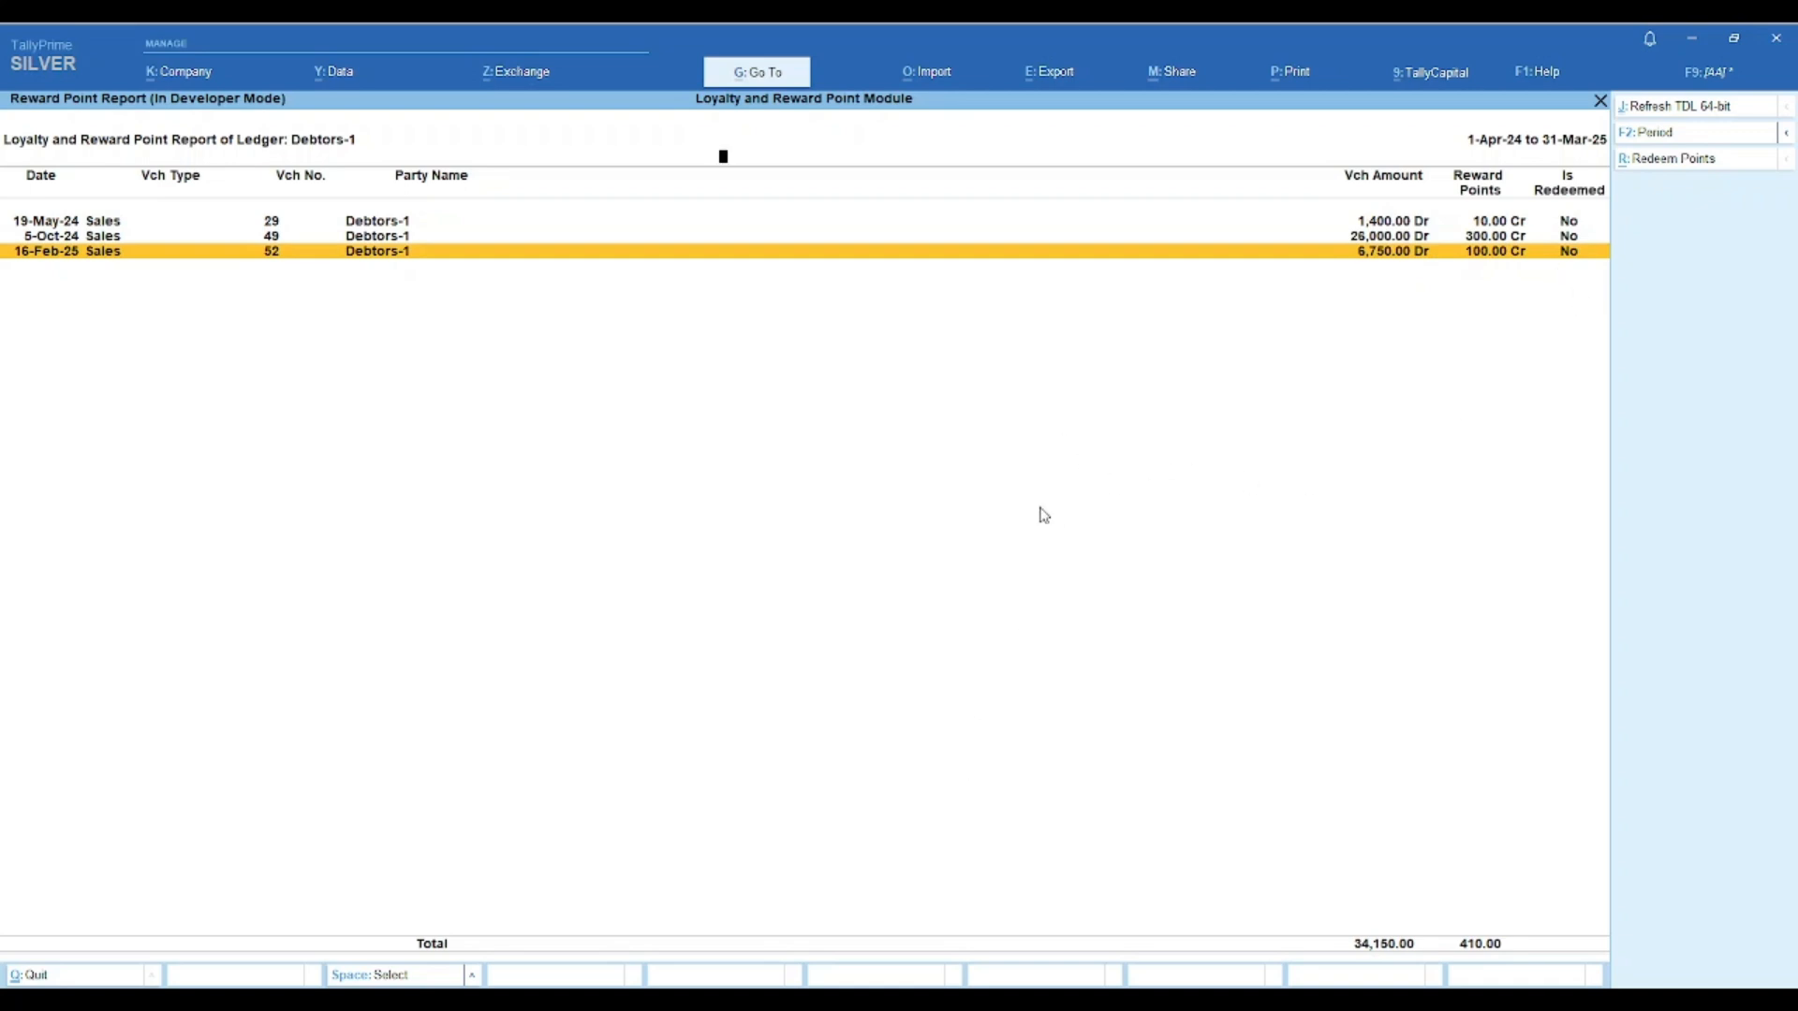
- Leave the ledger report and set the reward rule in the Reward Point Setup configurations to Percentage on Turnover
key("Escape")
key("Escape")
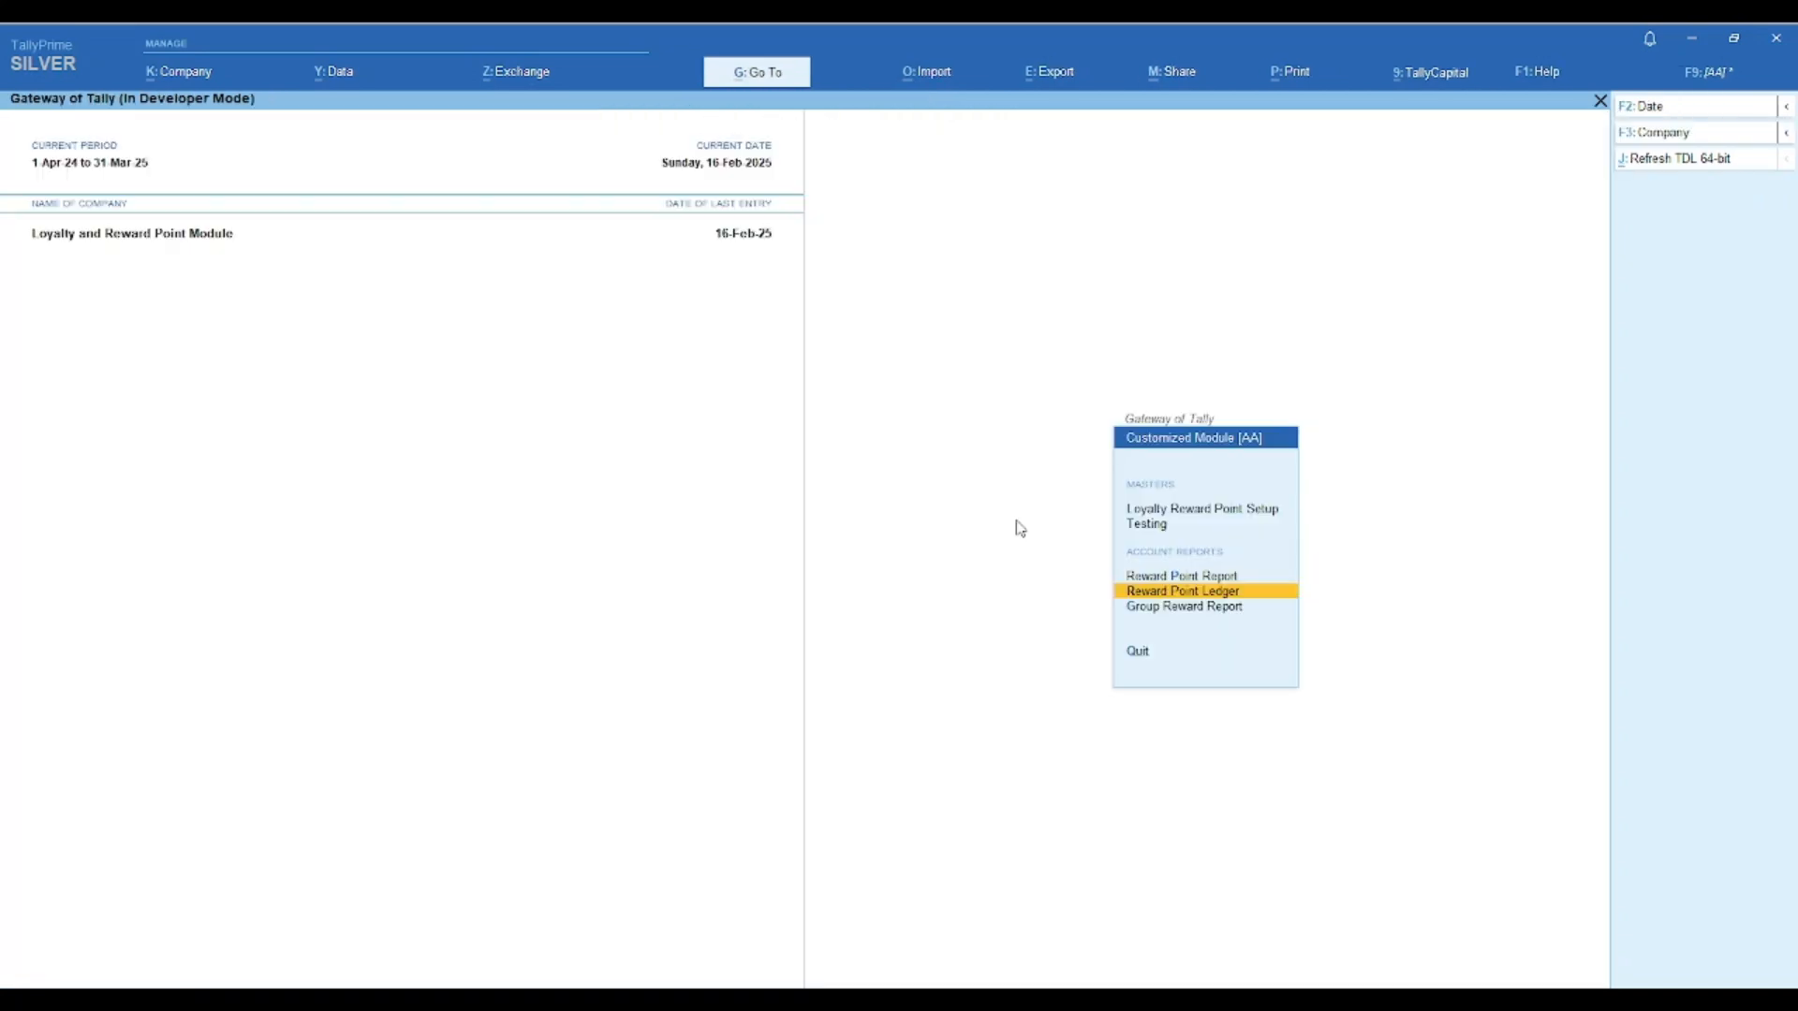
key("Up")
key("Up")
key("Up")
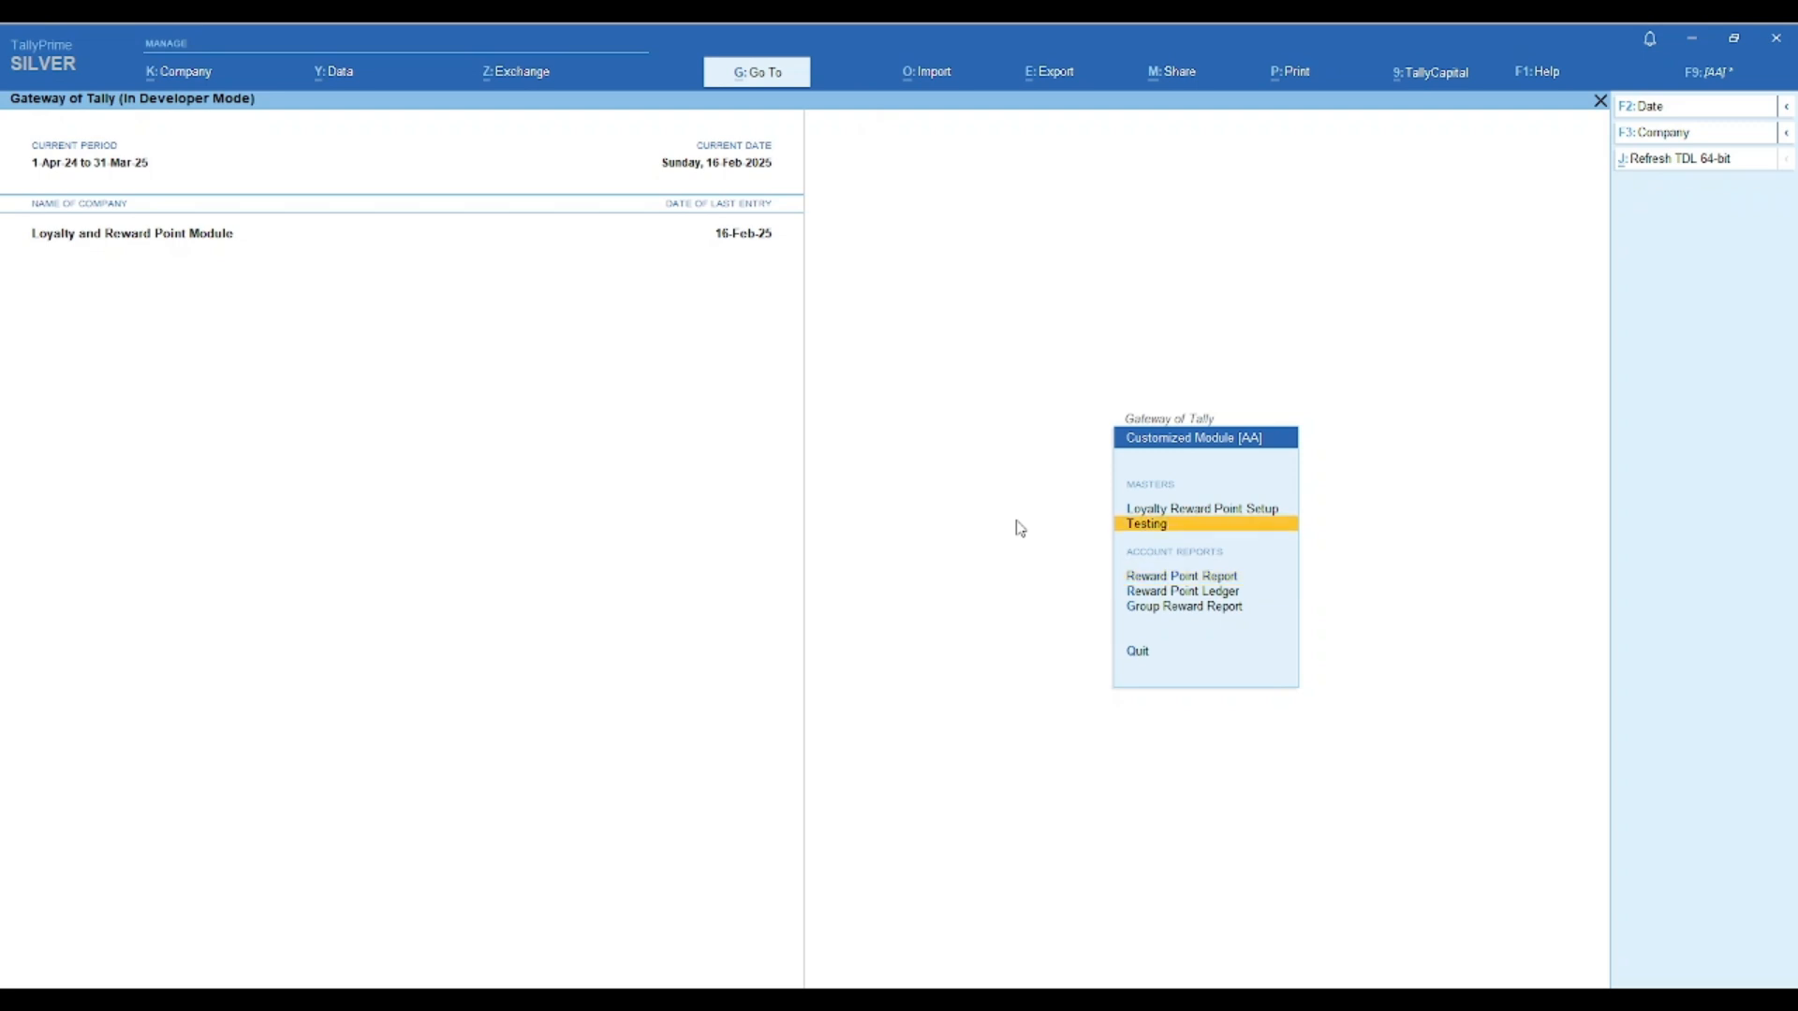
key("Return")
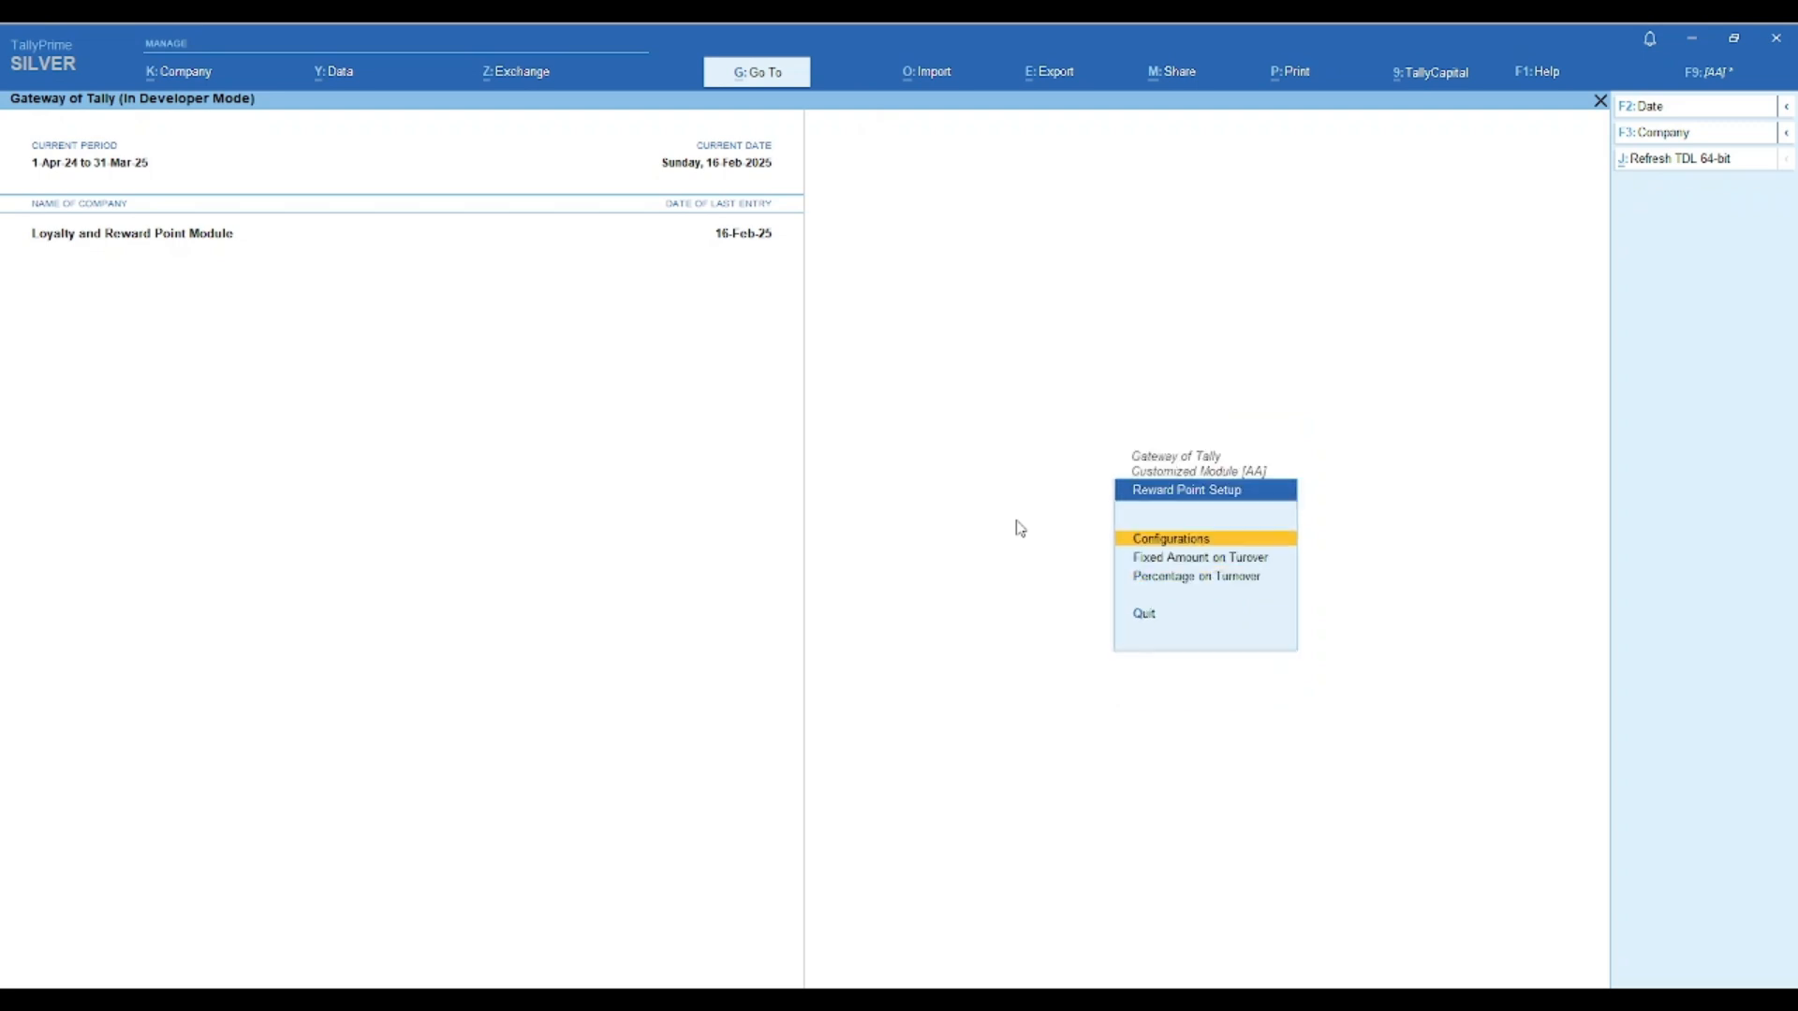
key("Return")
key("Down")
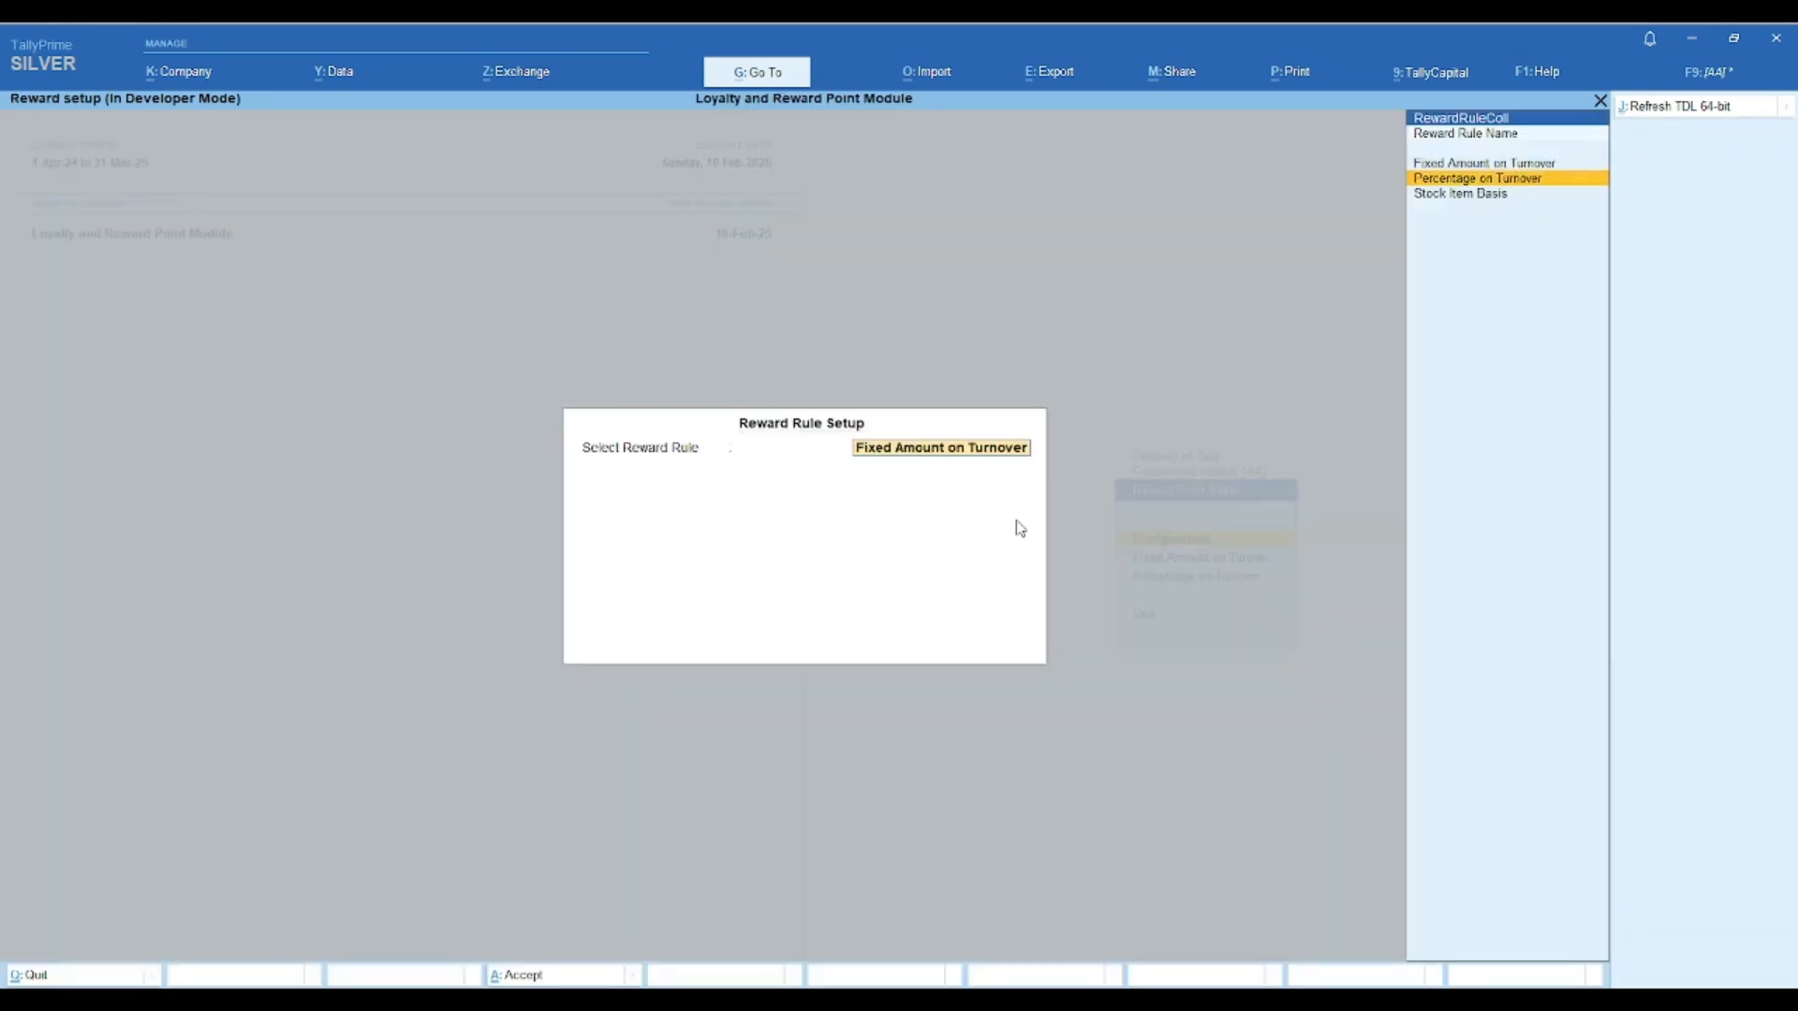
key("Return")
key("Return")
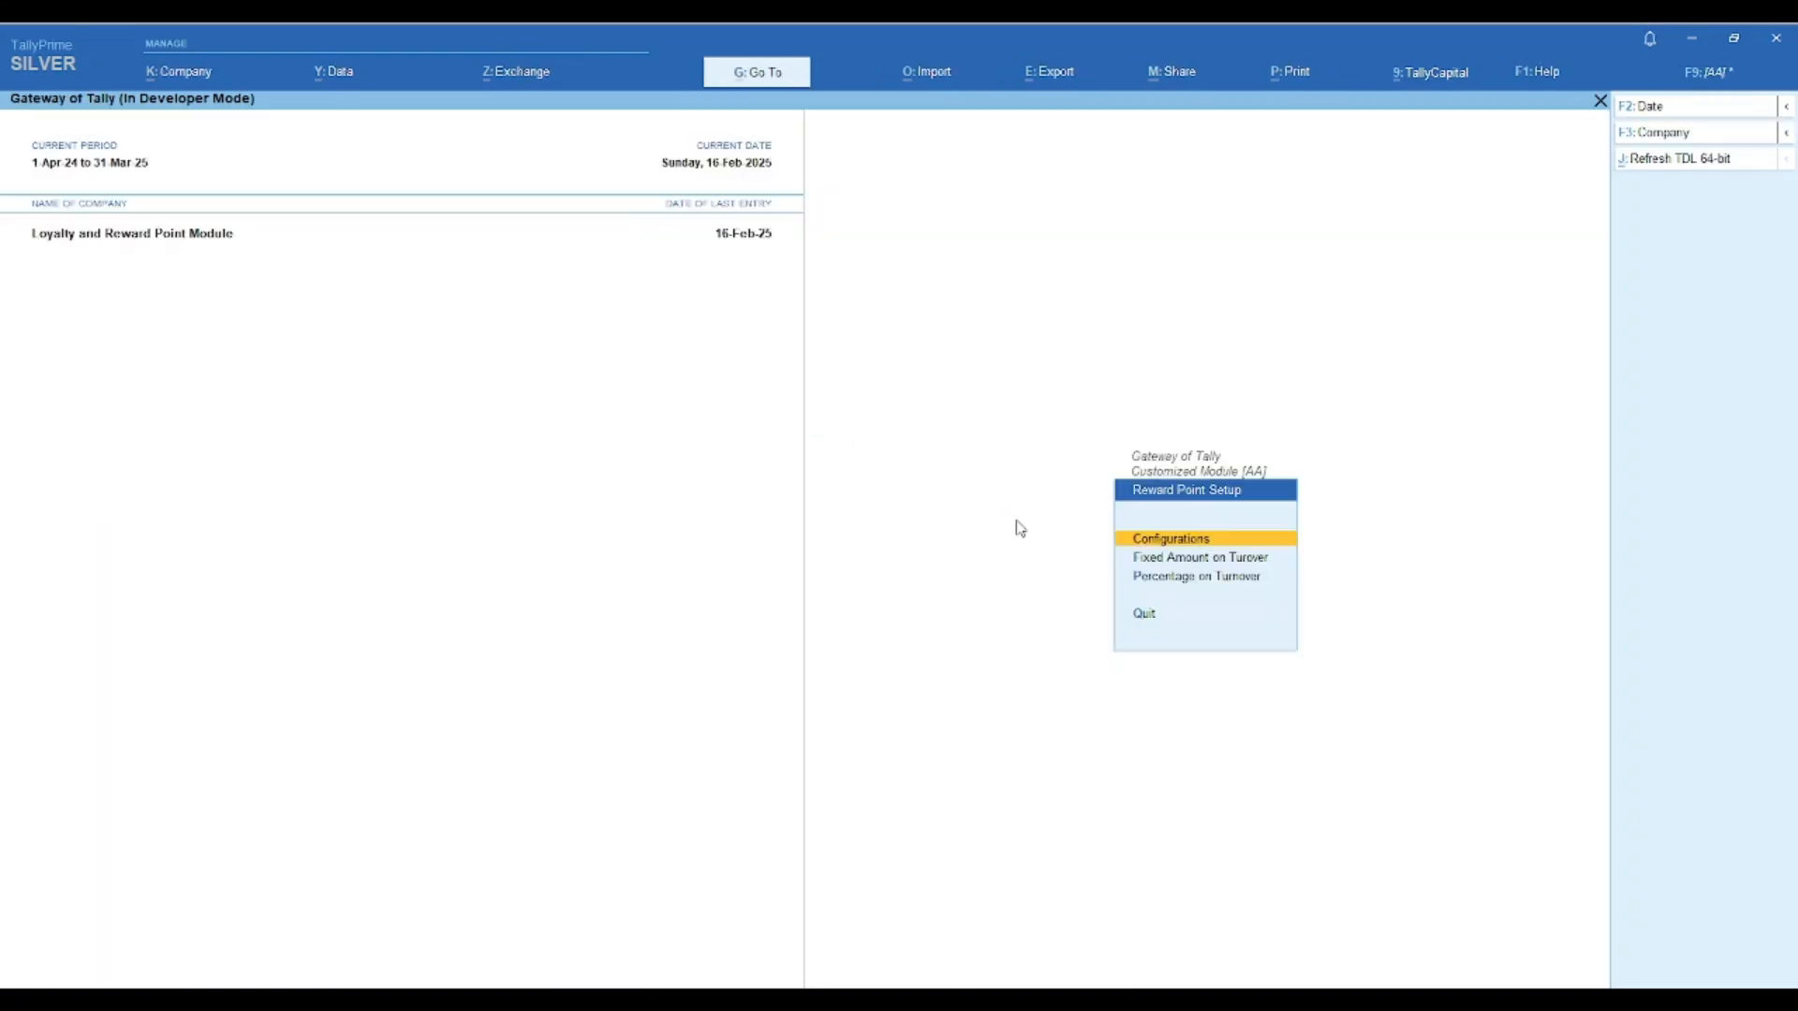
- Start a new sales voucher for Debtors-1 with default dispatch details and Banquet Sales as the sales ledger
key("Escape")
key("Escape")
type("v")
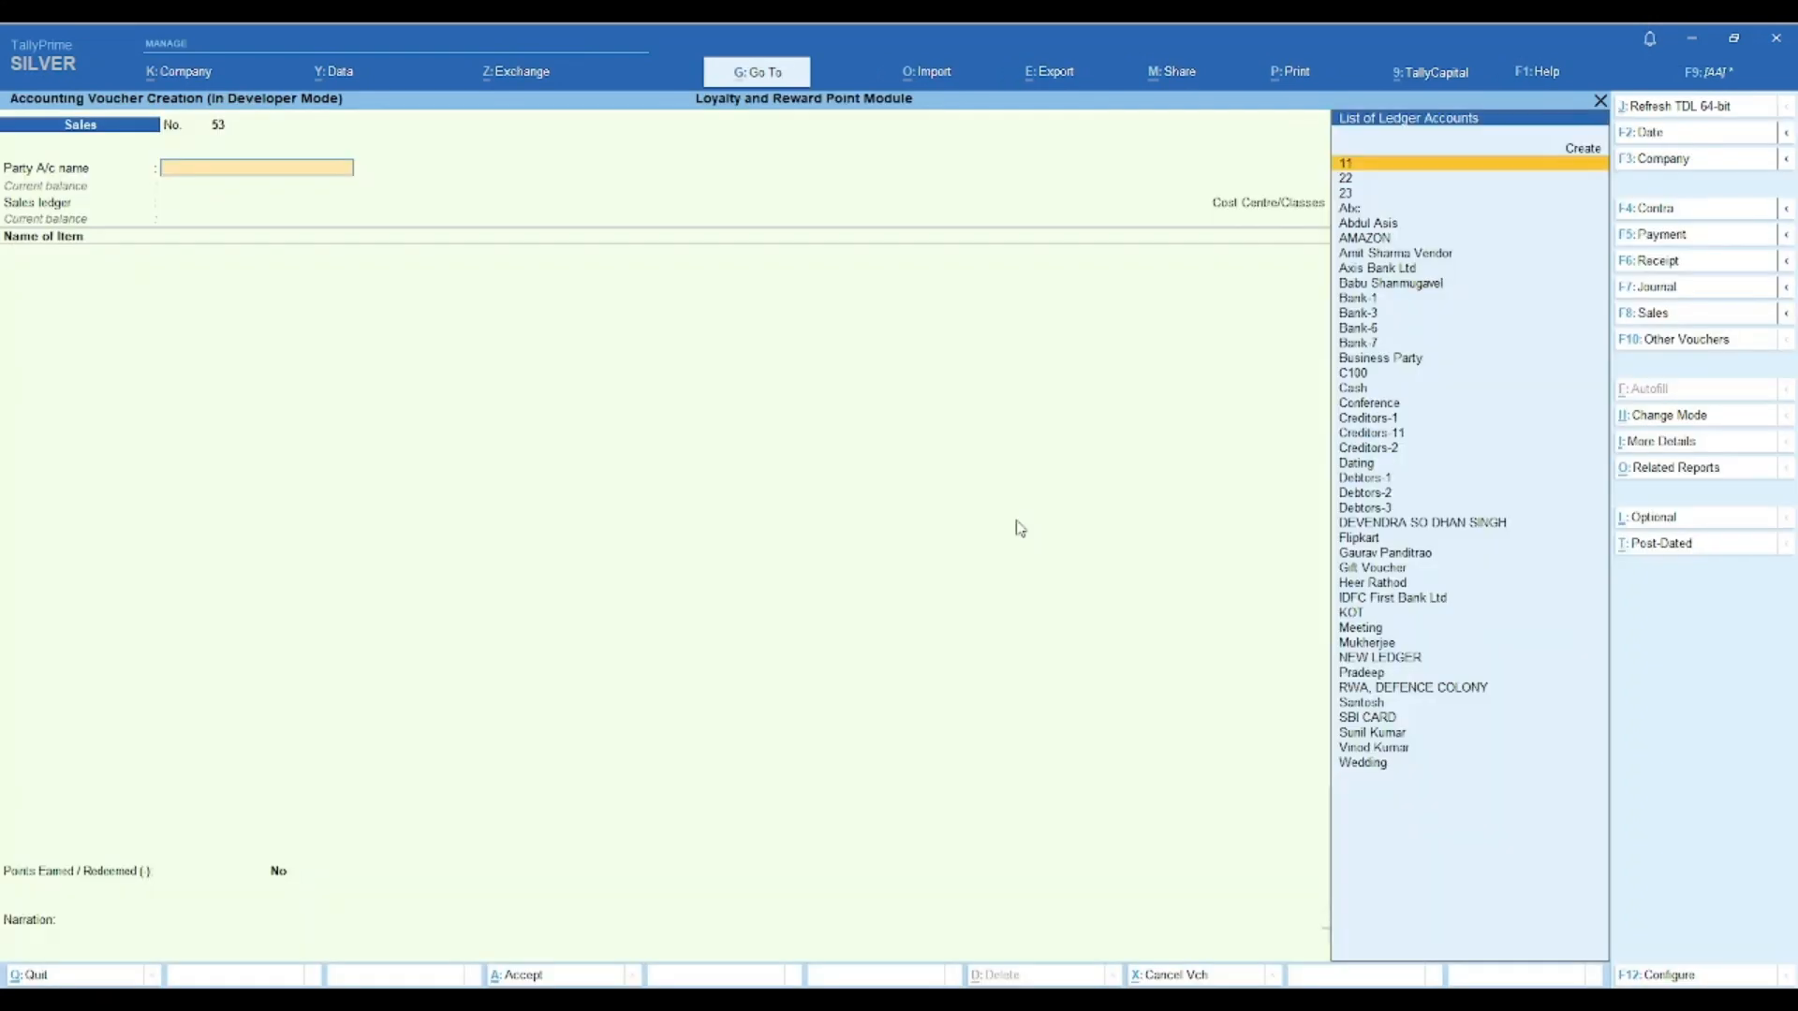
type("de")
key("Return")
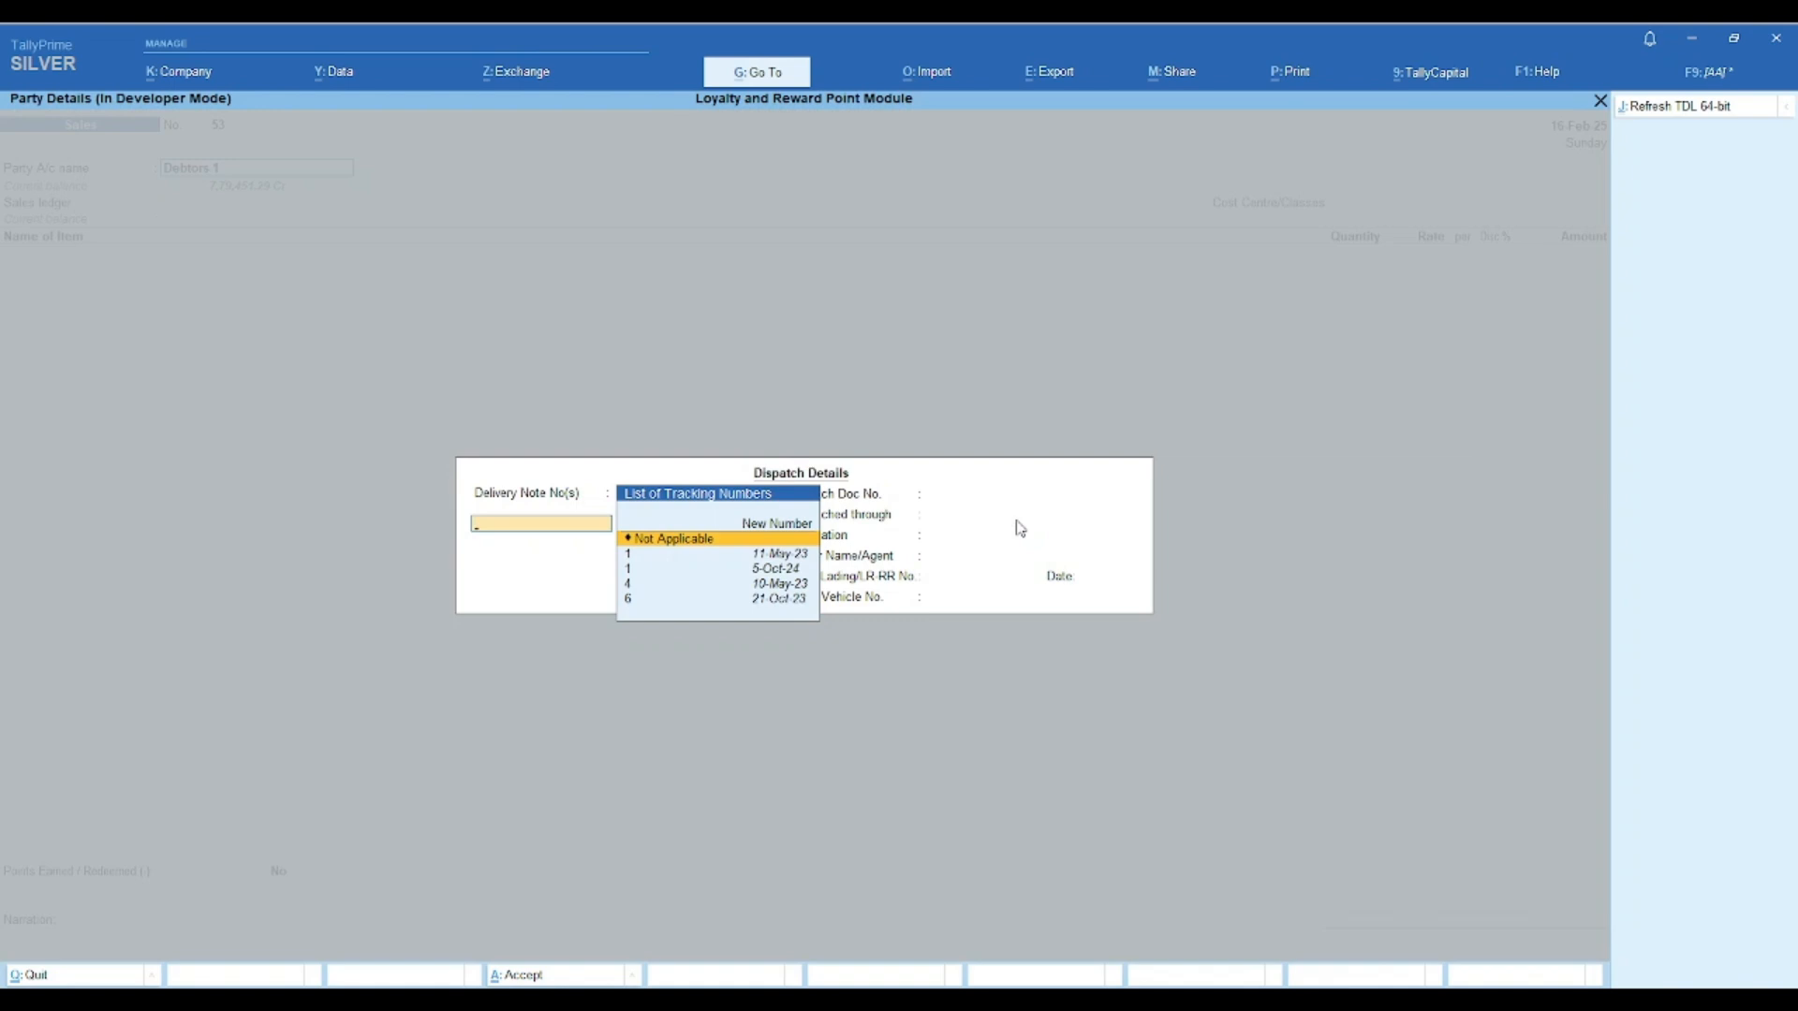
key("Return")
key("ctrl+a")
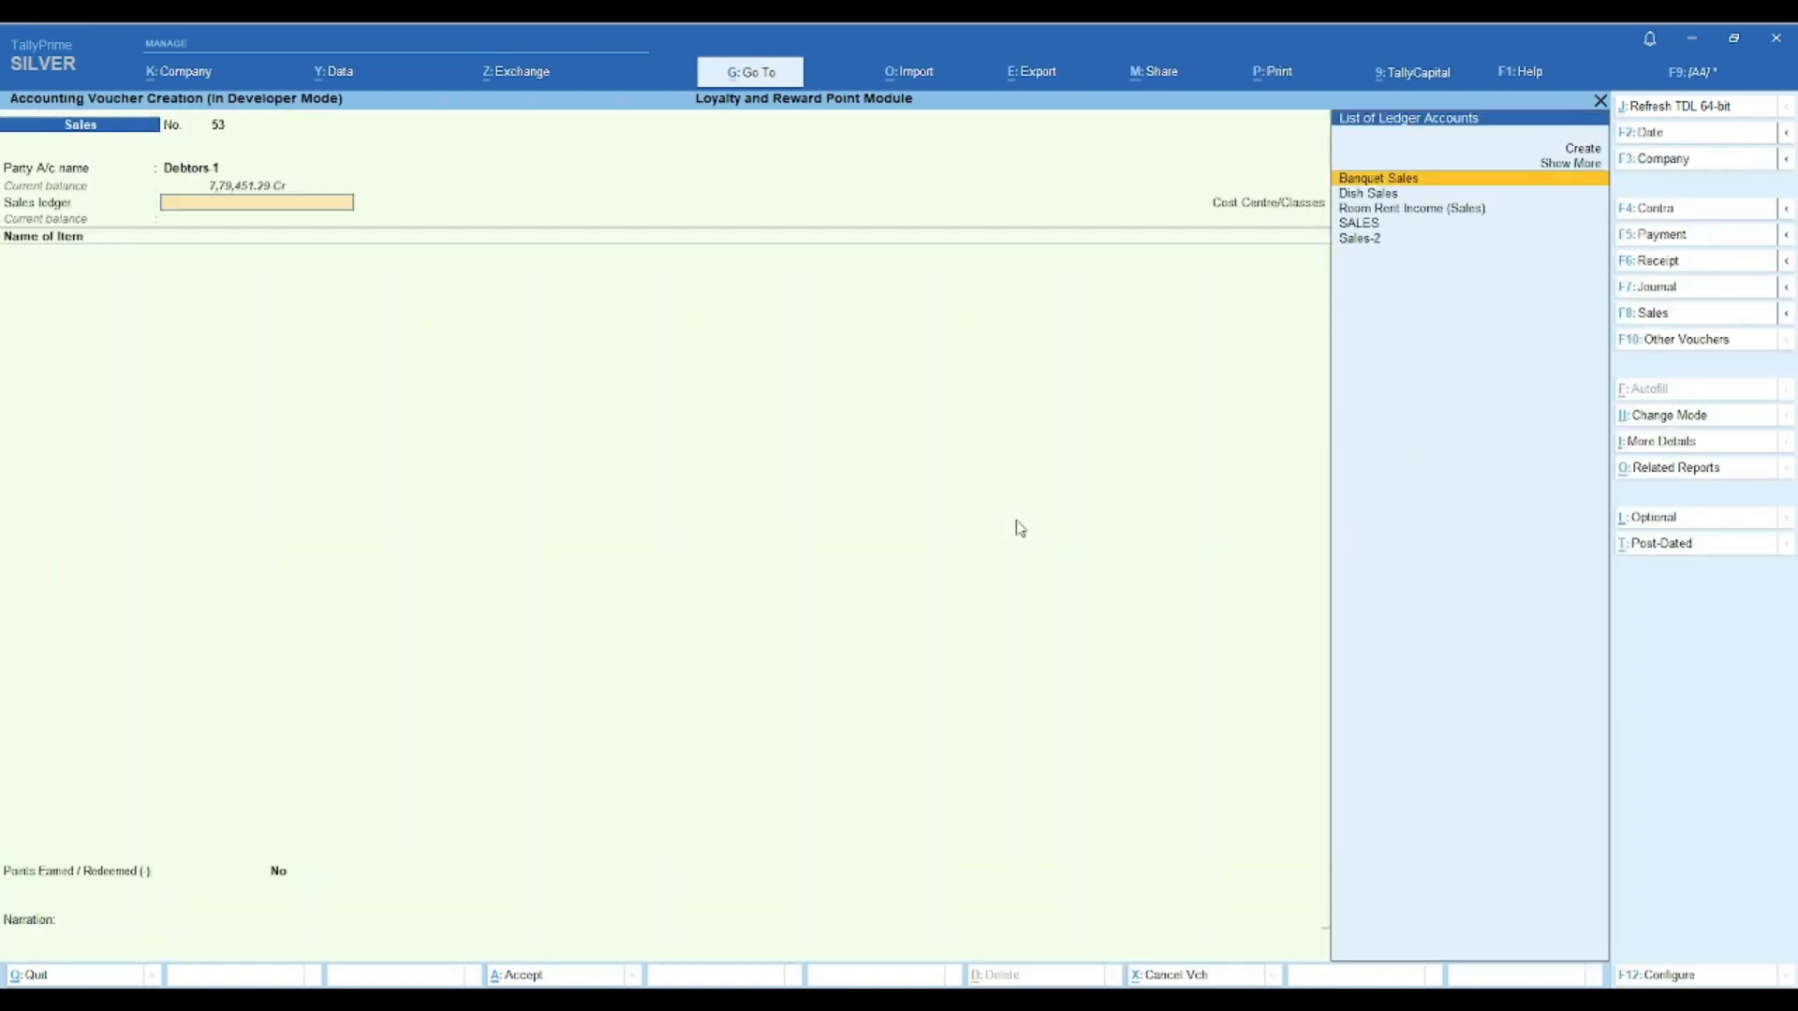
key("Return")
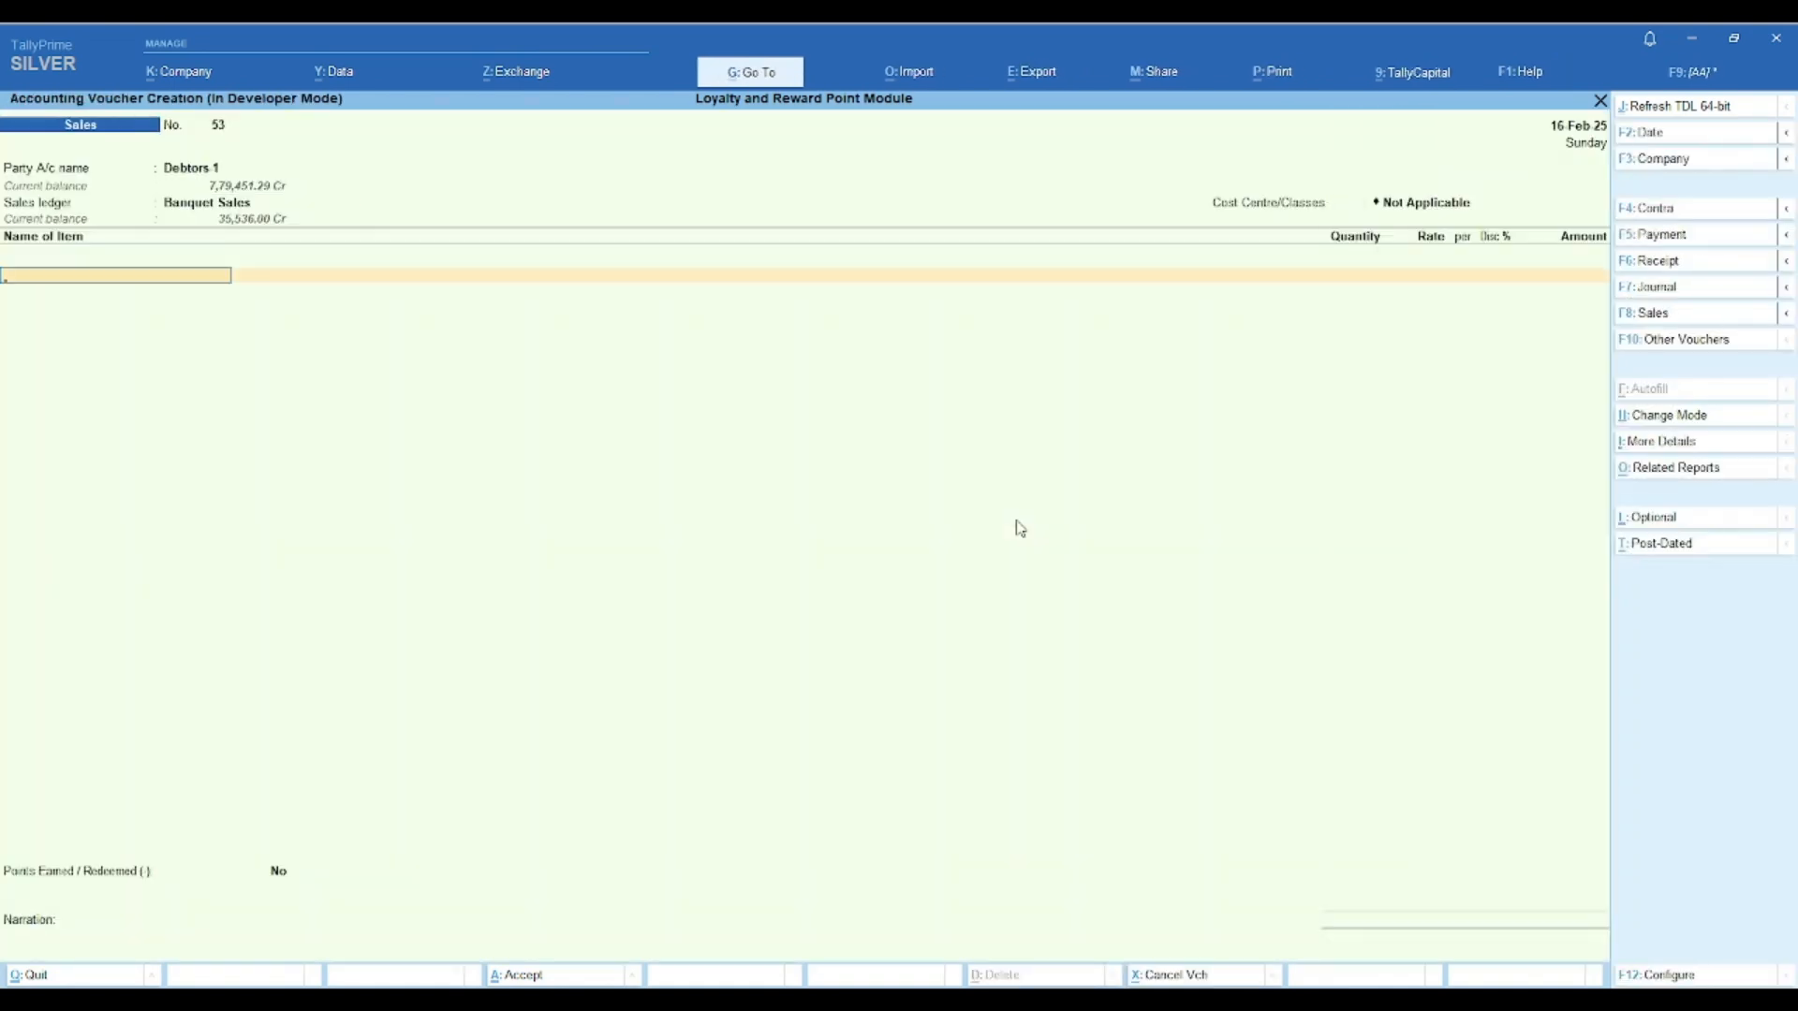
- Add ITEM-1 to the sales voucher, allocating it from godown ALLAHABAD, batch 1, without tracking or order number
type("Item")
key("Down")
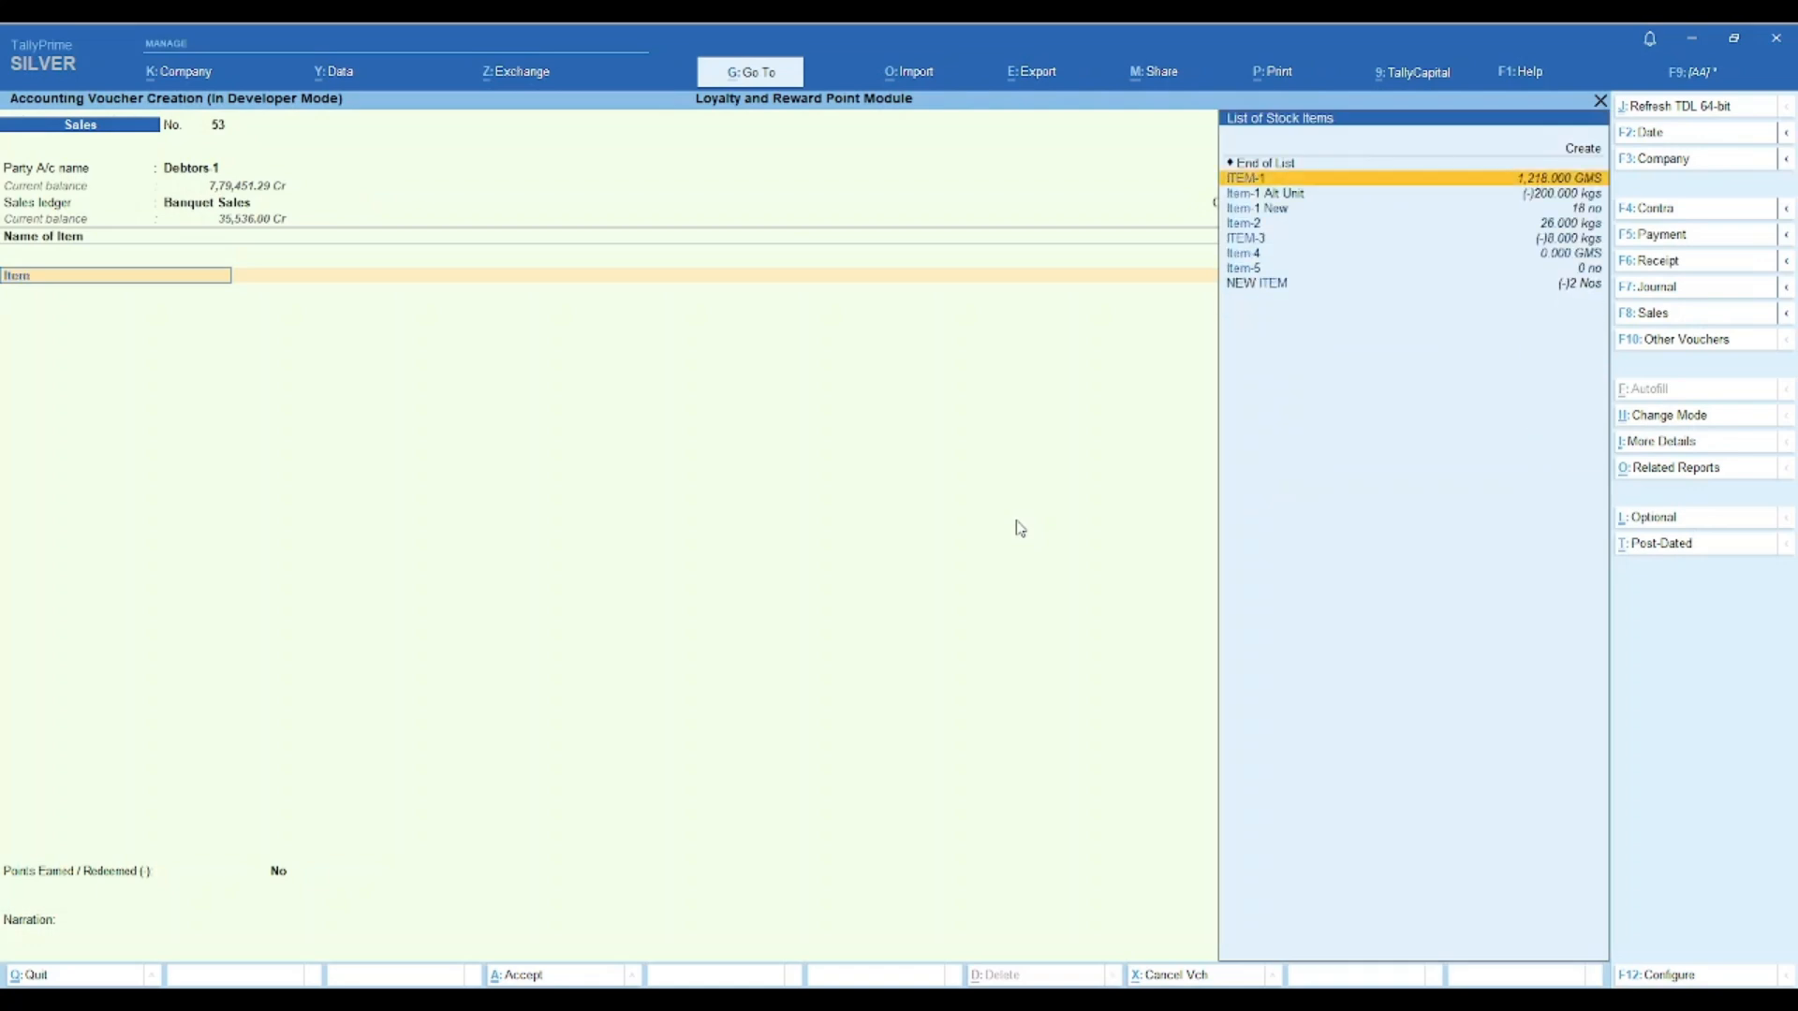
key("Return")
key("Return")
key("Return")
key("Return")
key("Return")
key("Return")
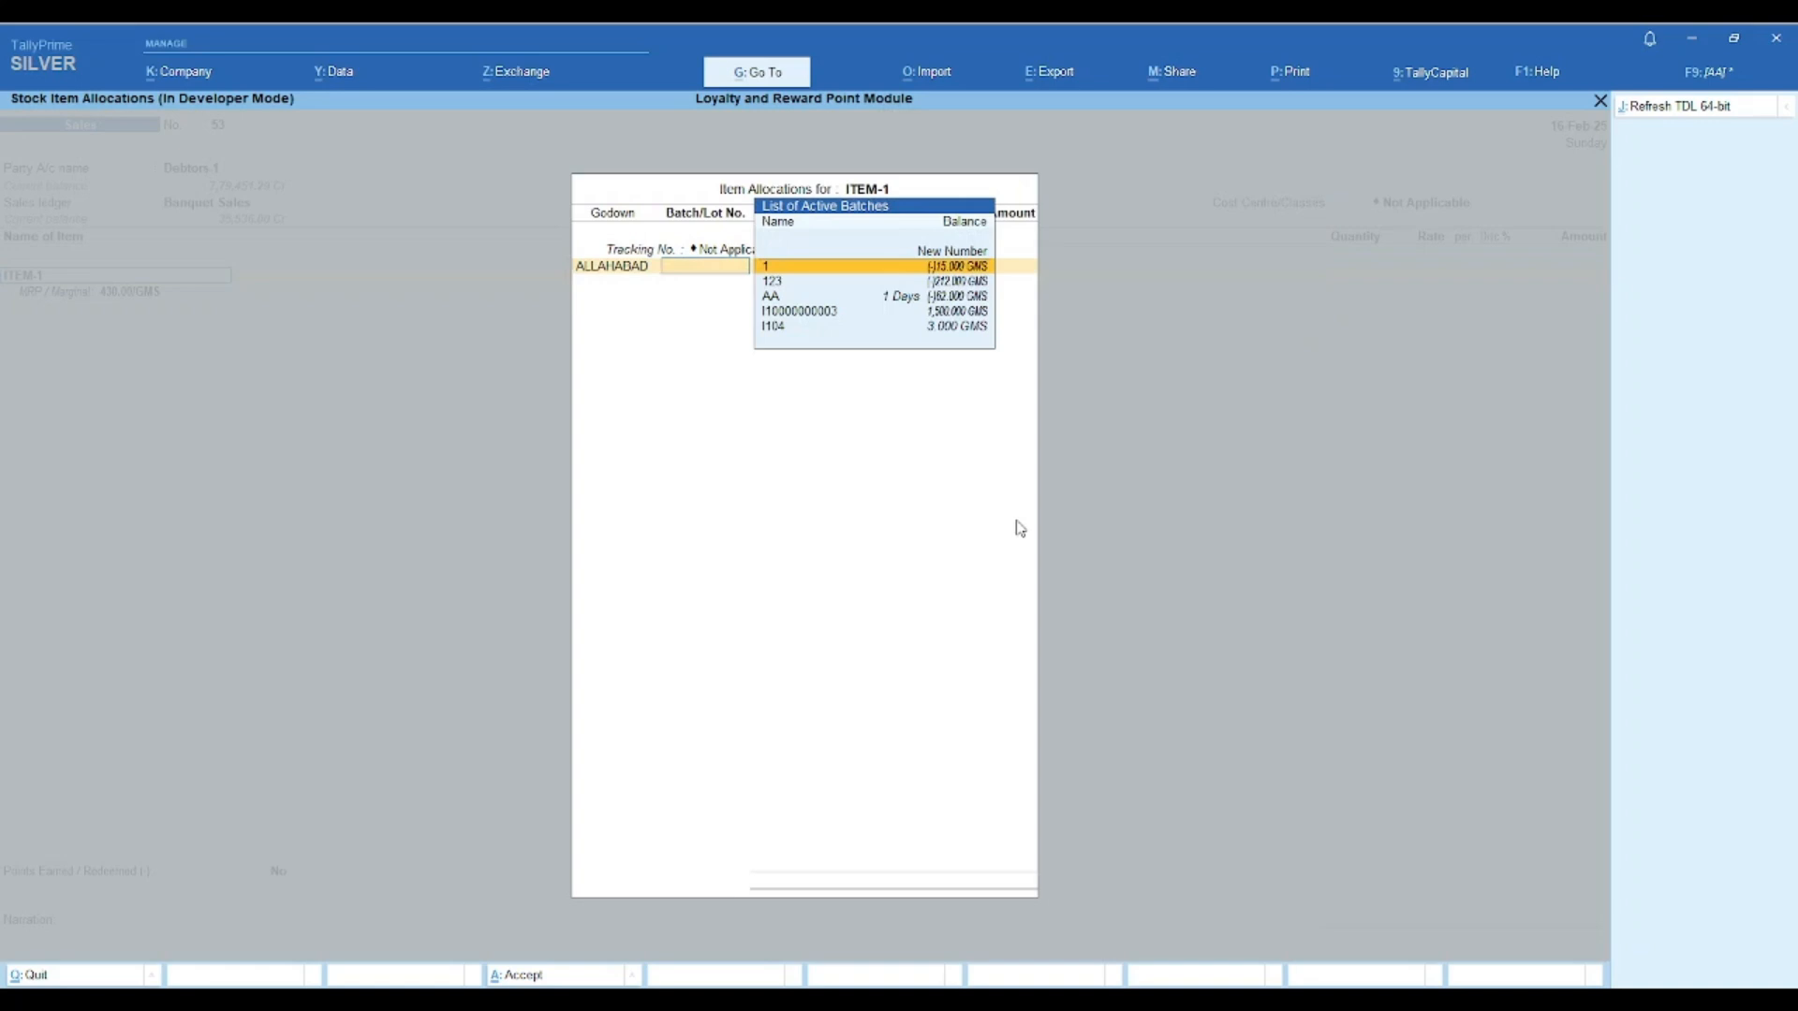
key("Return")
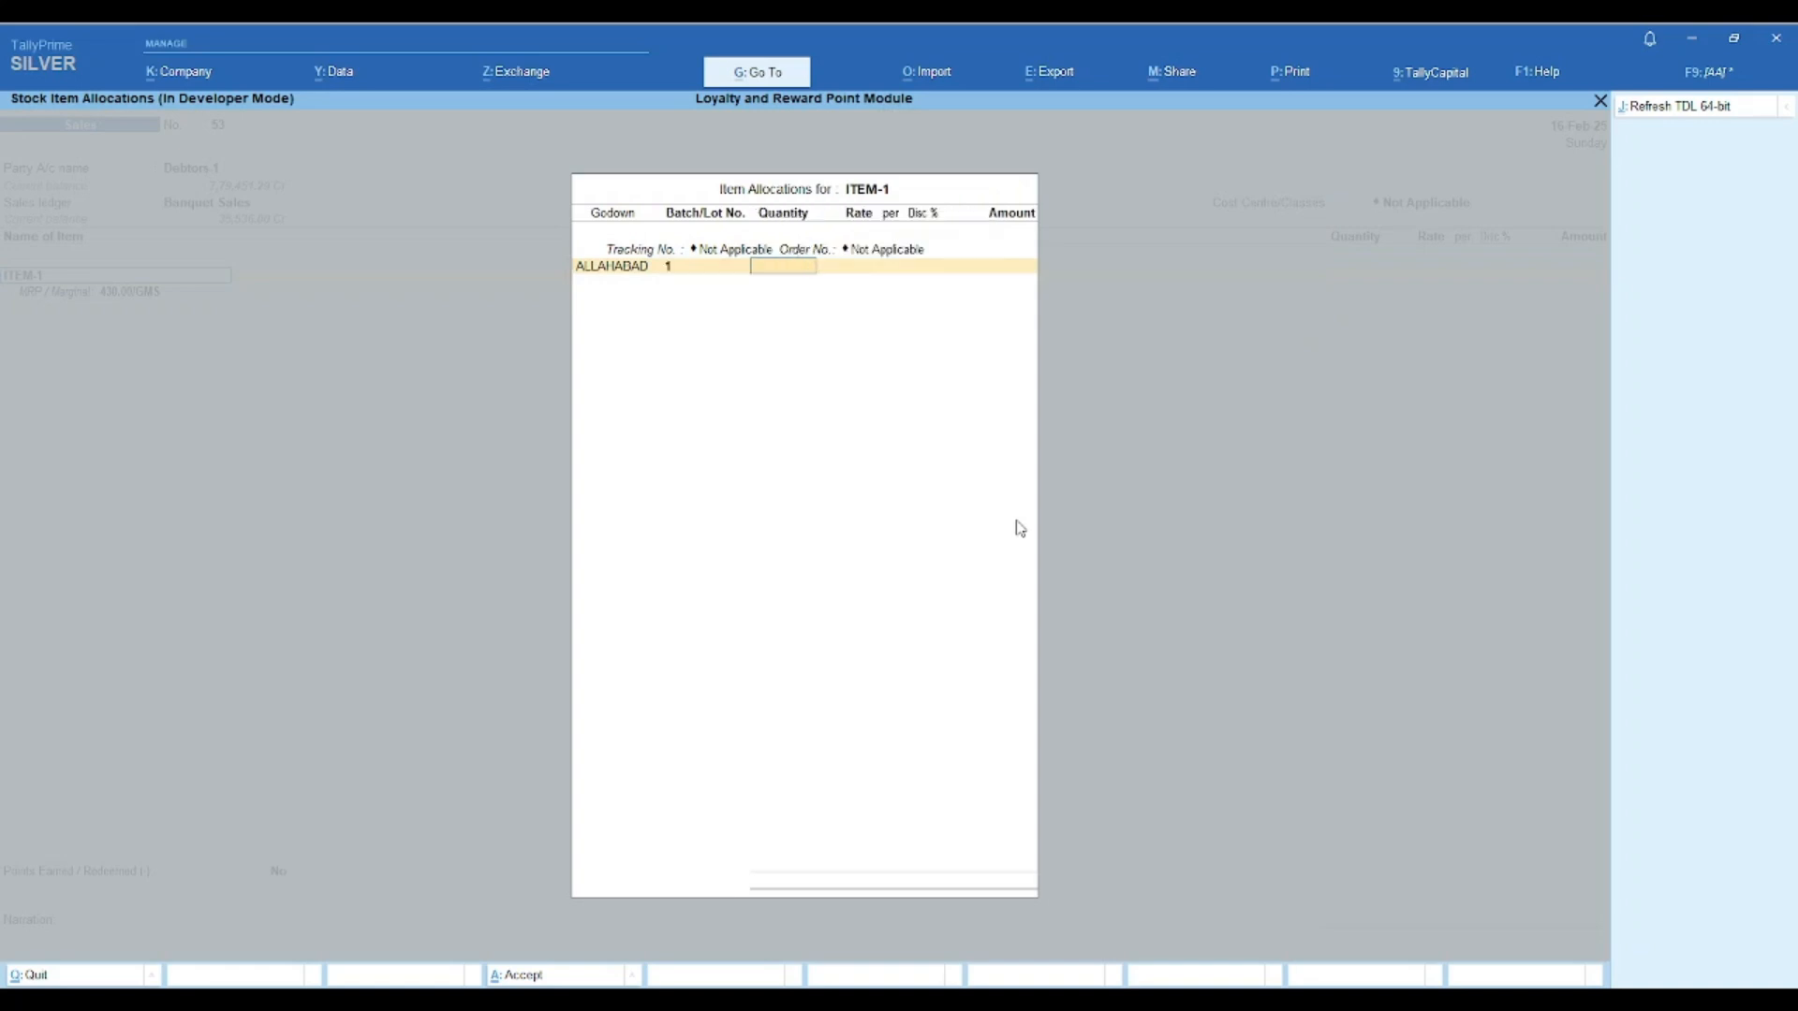
- Allocate 10 GMS of ITEM-1 at a rate of 1,350.00 and complete the item line
type("10")
key("Return")
key("Return")
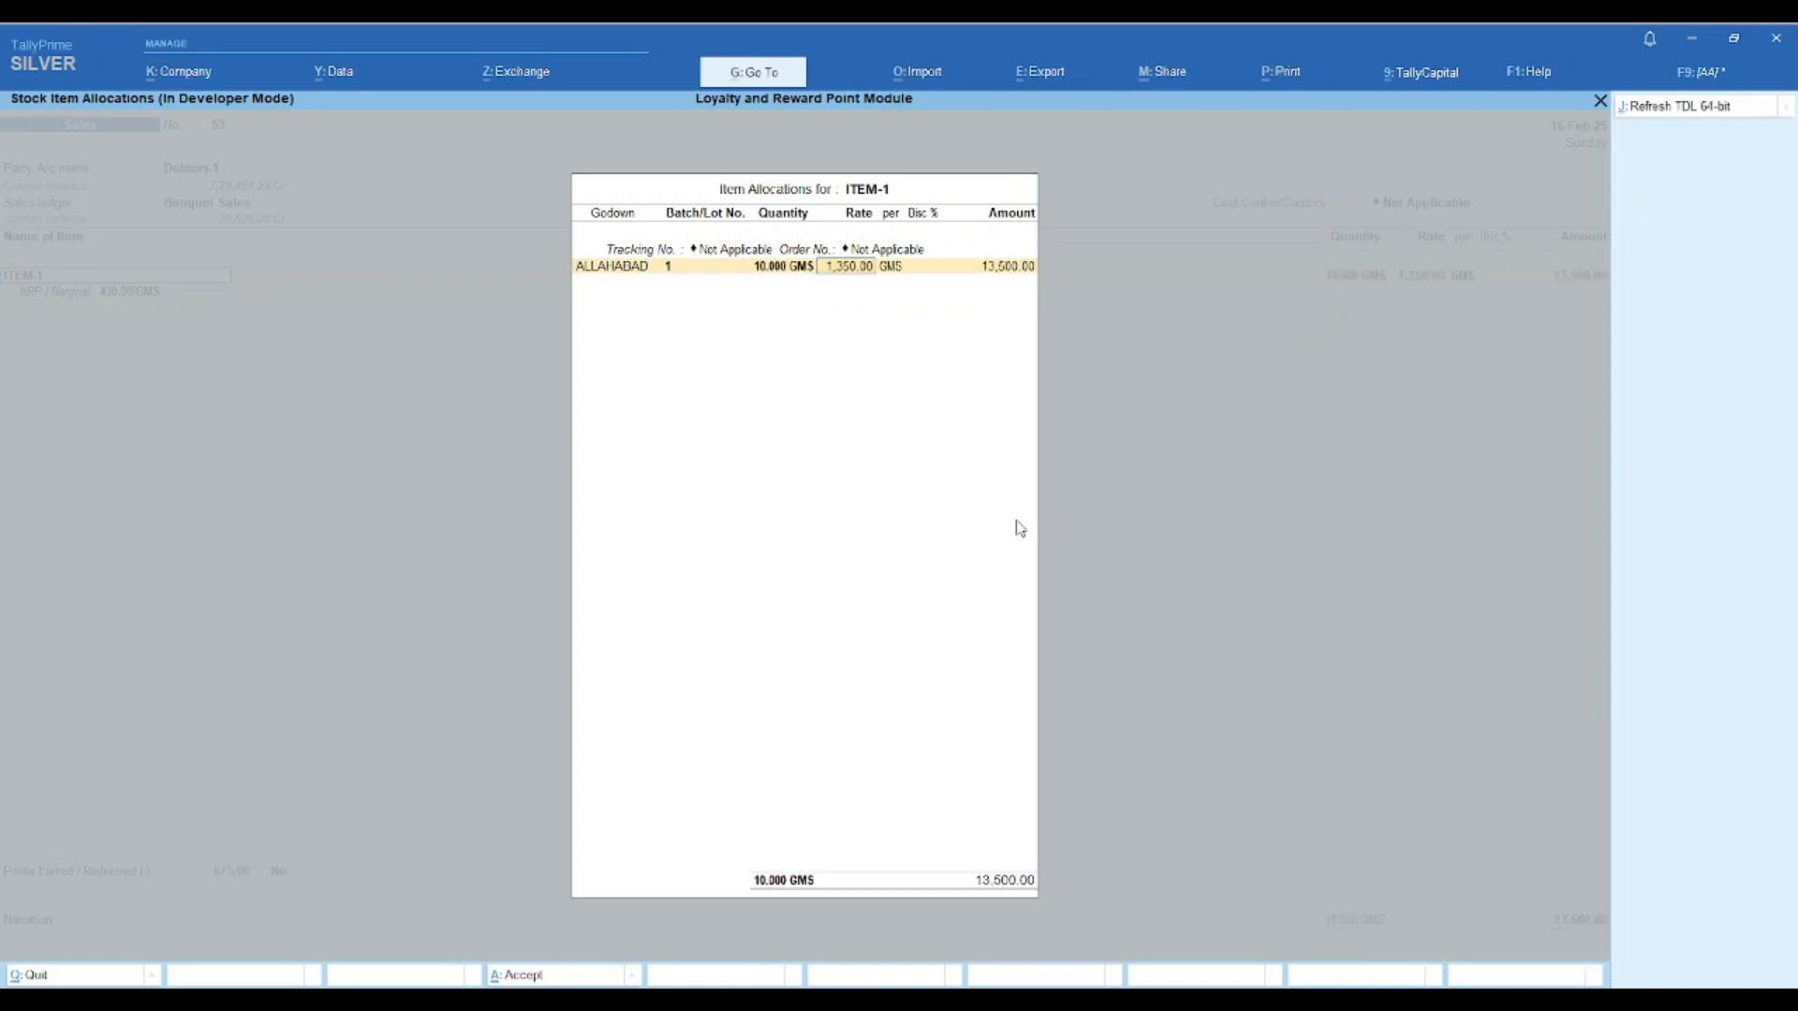
key("Return")
key("Return")
key("Return")
key("Return")
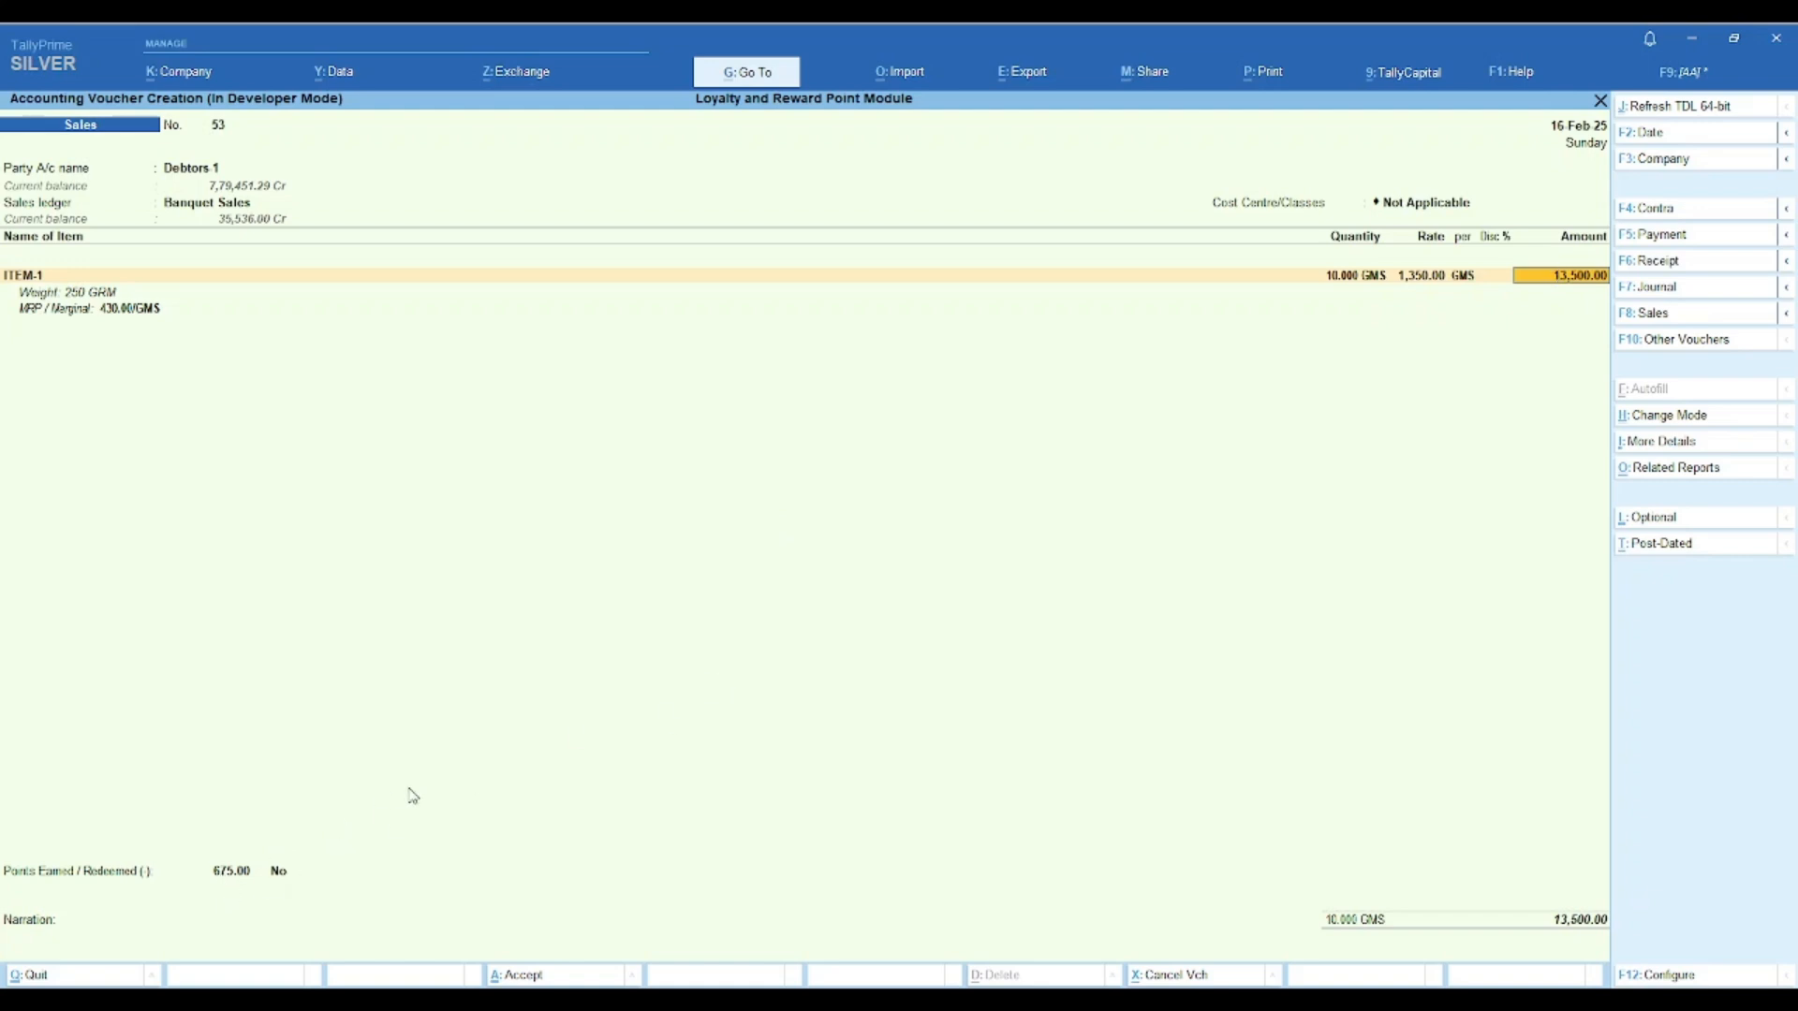
key("Return")
key("Return")
key("Return")
key("Return")
key("Return")
key("Return")
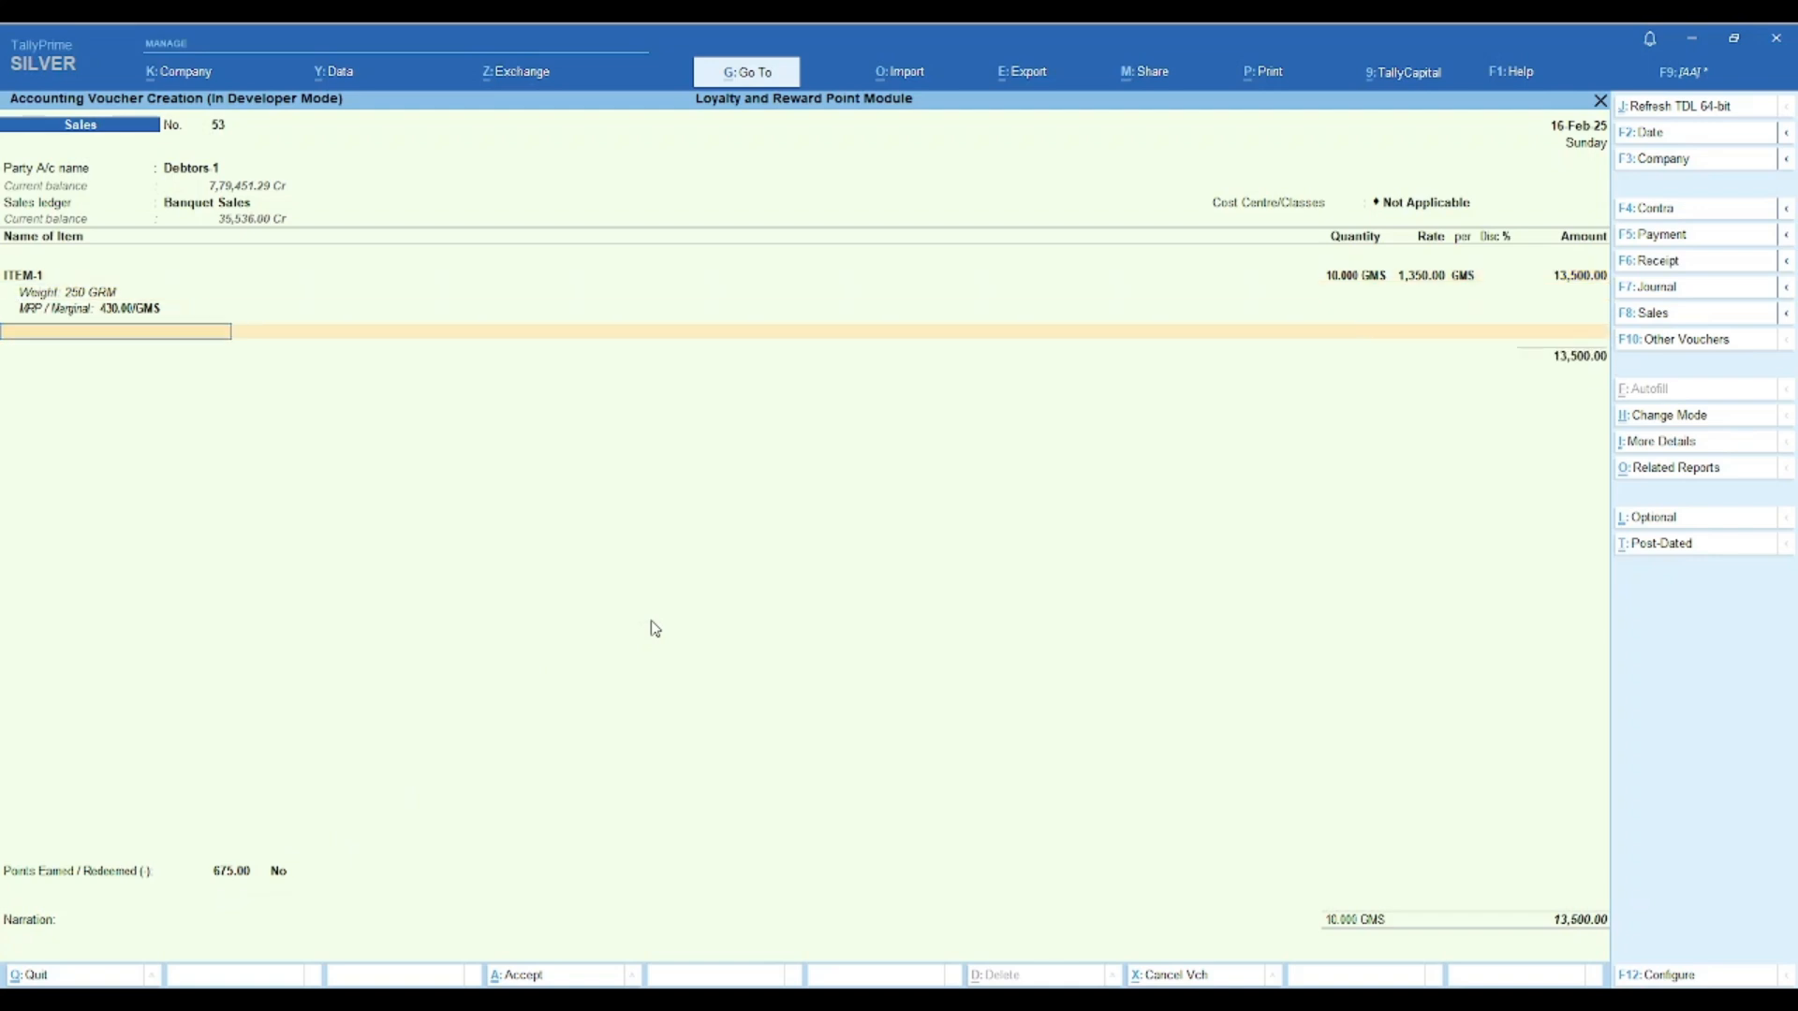
- End the item list, save the sales voucher without printing it and return to the Gateway of Tally
key("Return")
key("Return")
key("Return")
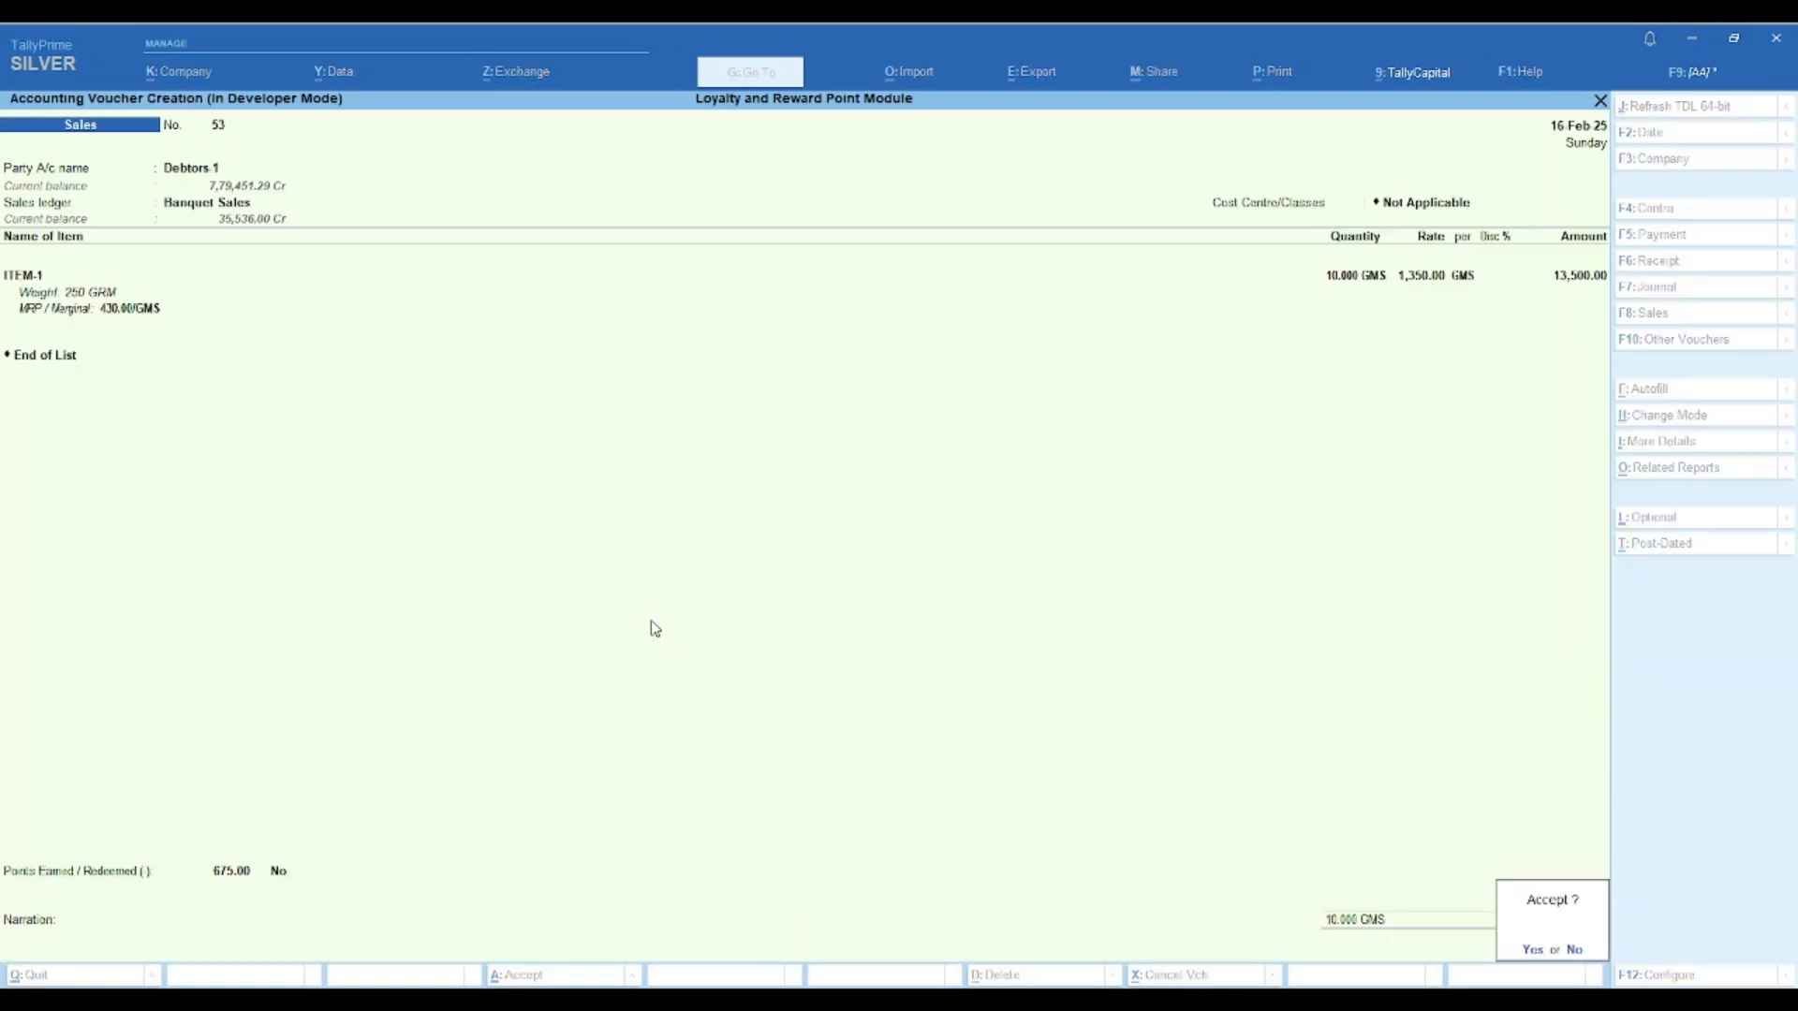
key("Return")
key("Escape")
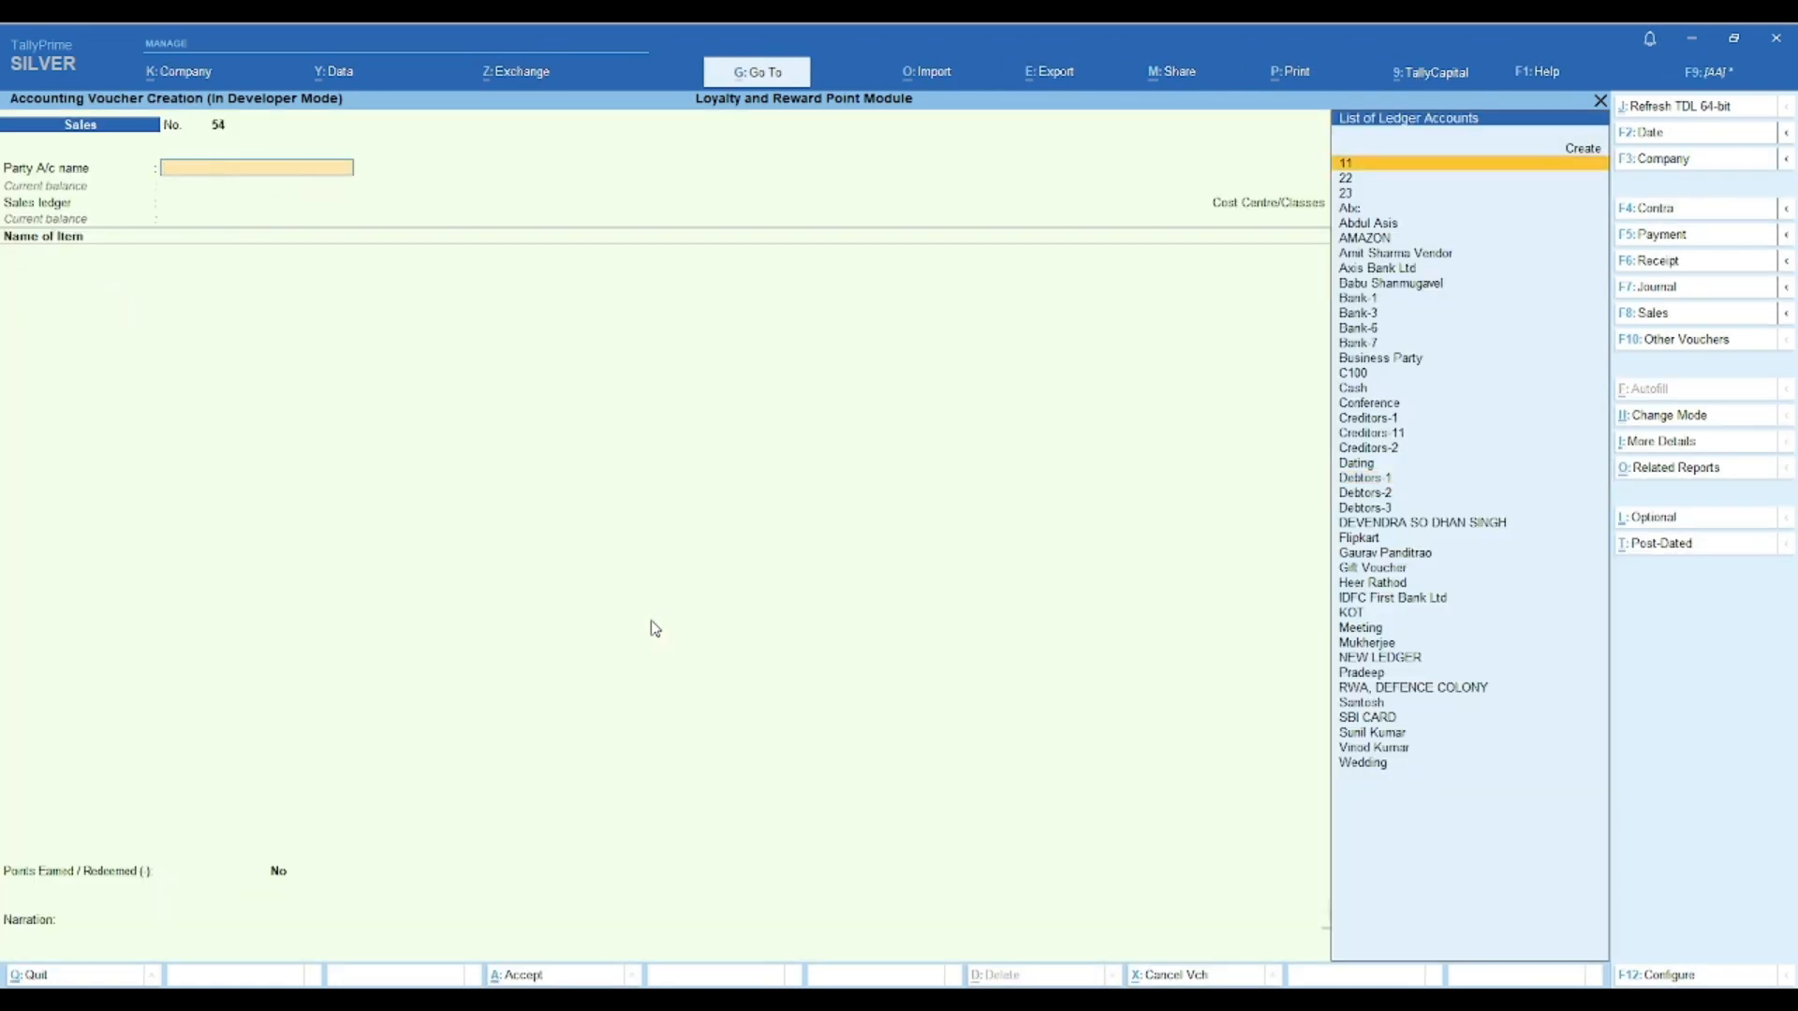
key("Escape")
key("Escape")
key("Escape")
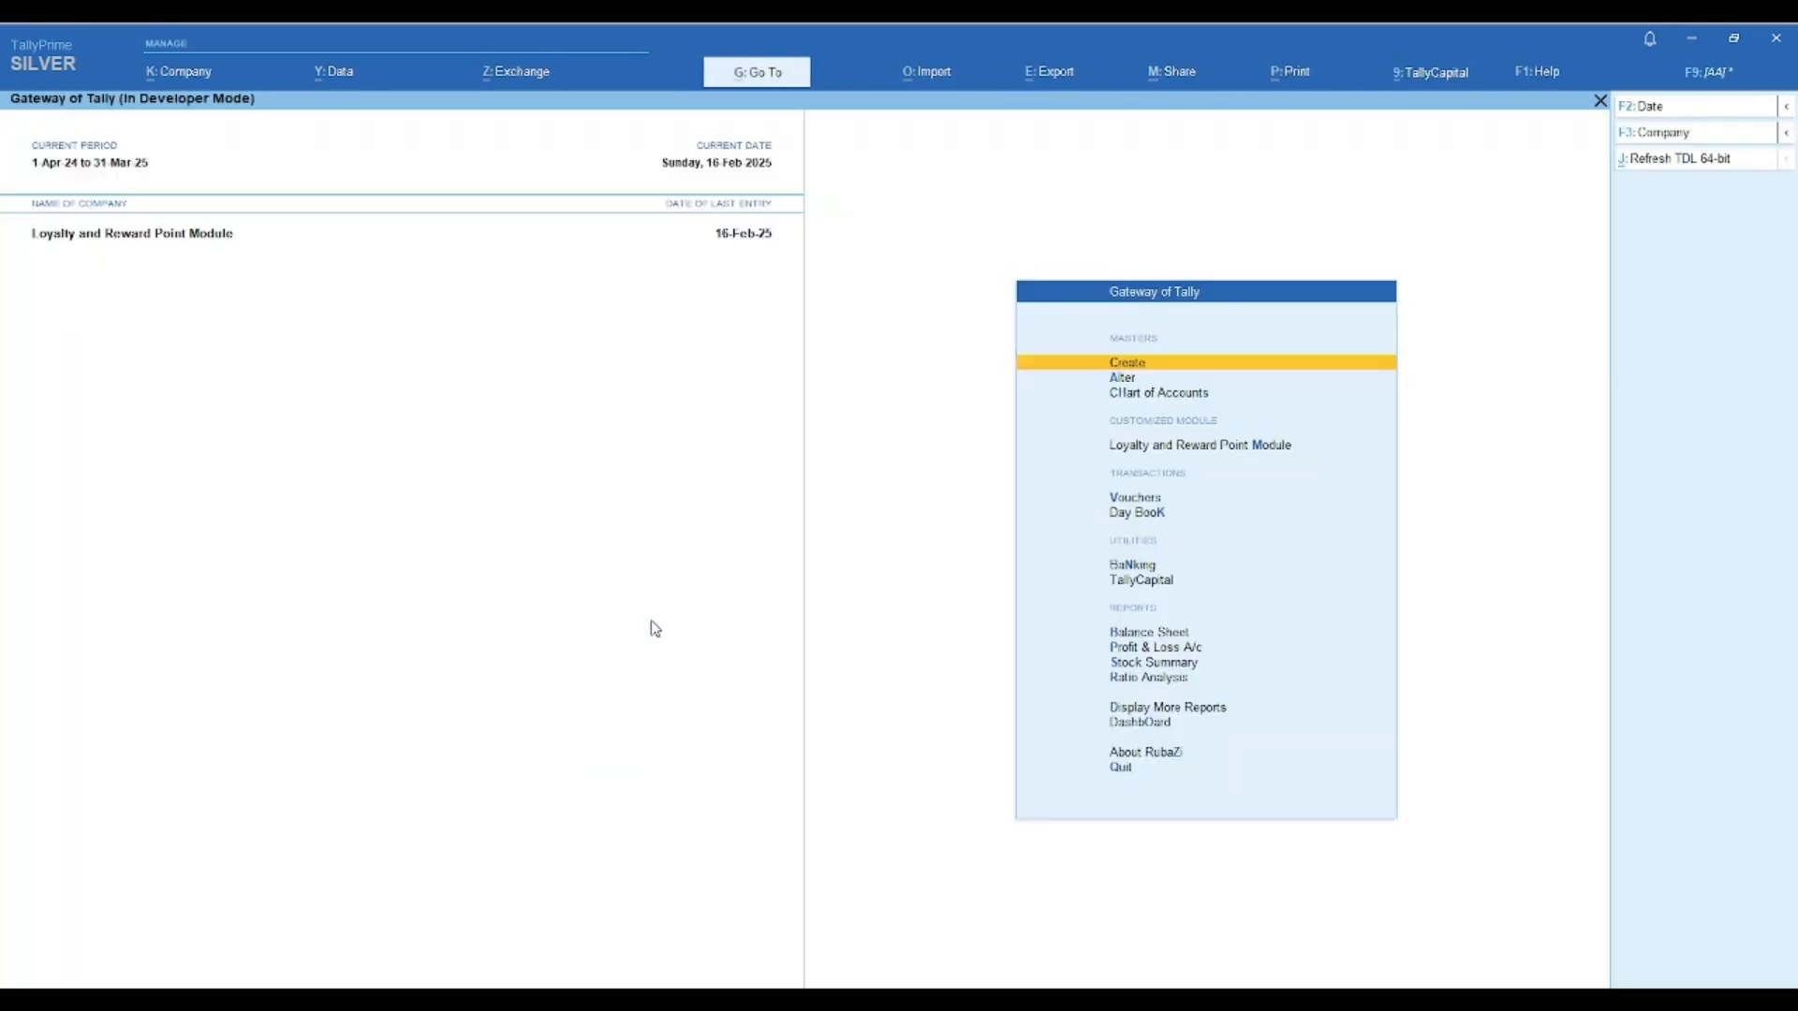
- Open the Reward Point Ledger for Debtors-1 and examine the points earned by sales voucher 53
key("m")
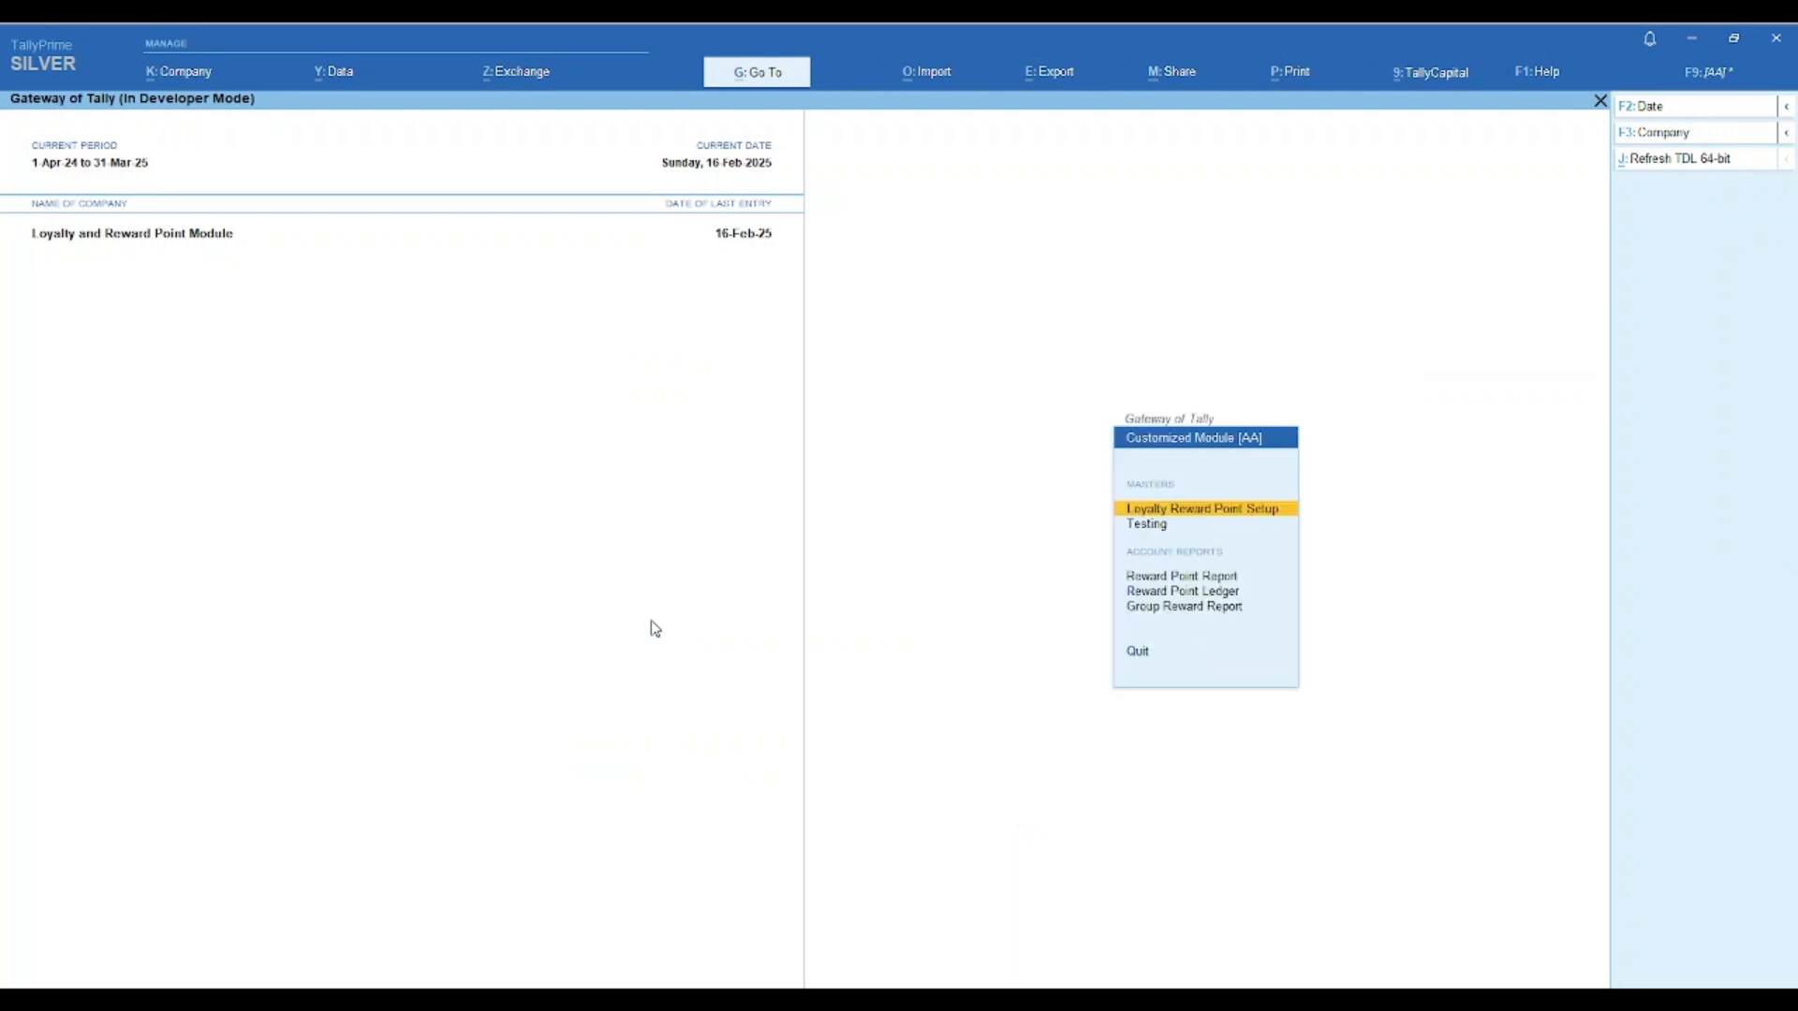
key("Return")
key("Escape")
key("Down")
key("Down")
key("Down")
key("Return")
type("deb")
key("Return")
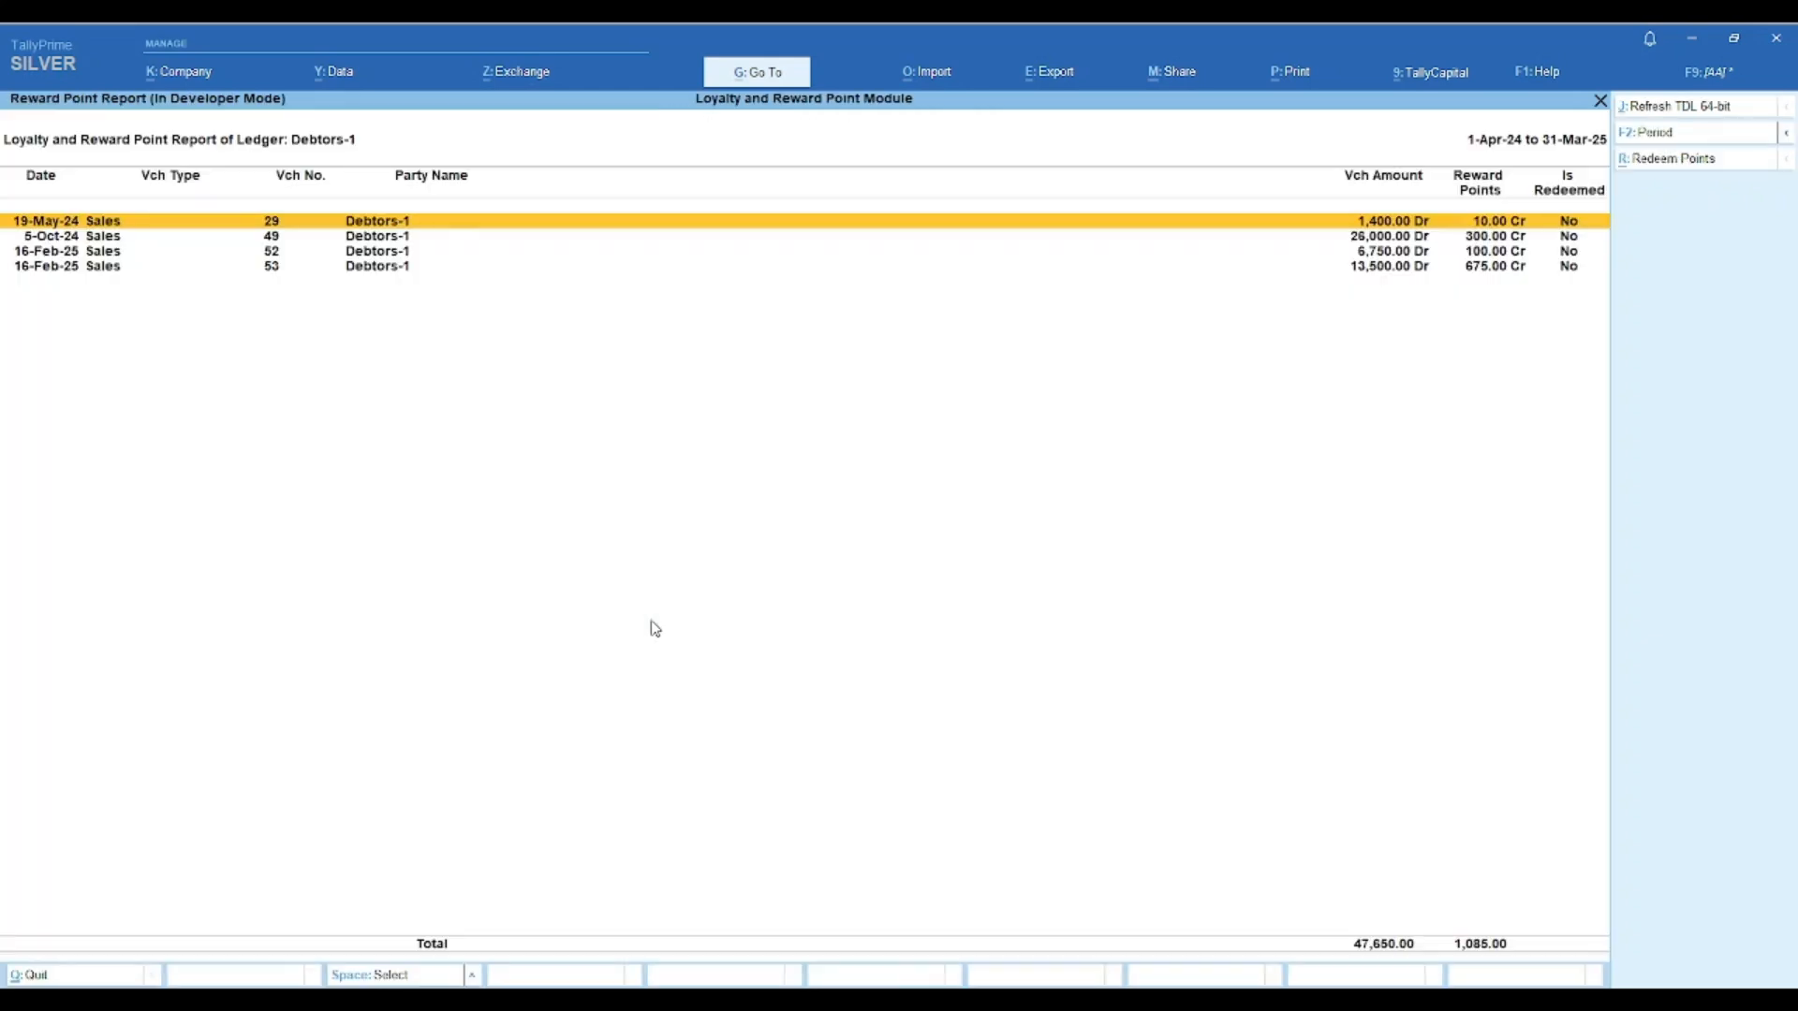
key("Down")
key("Down")
key("Down")
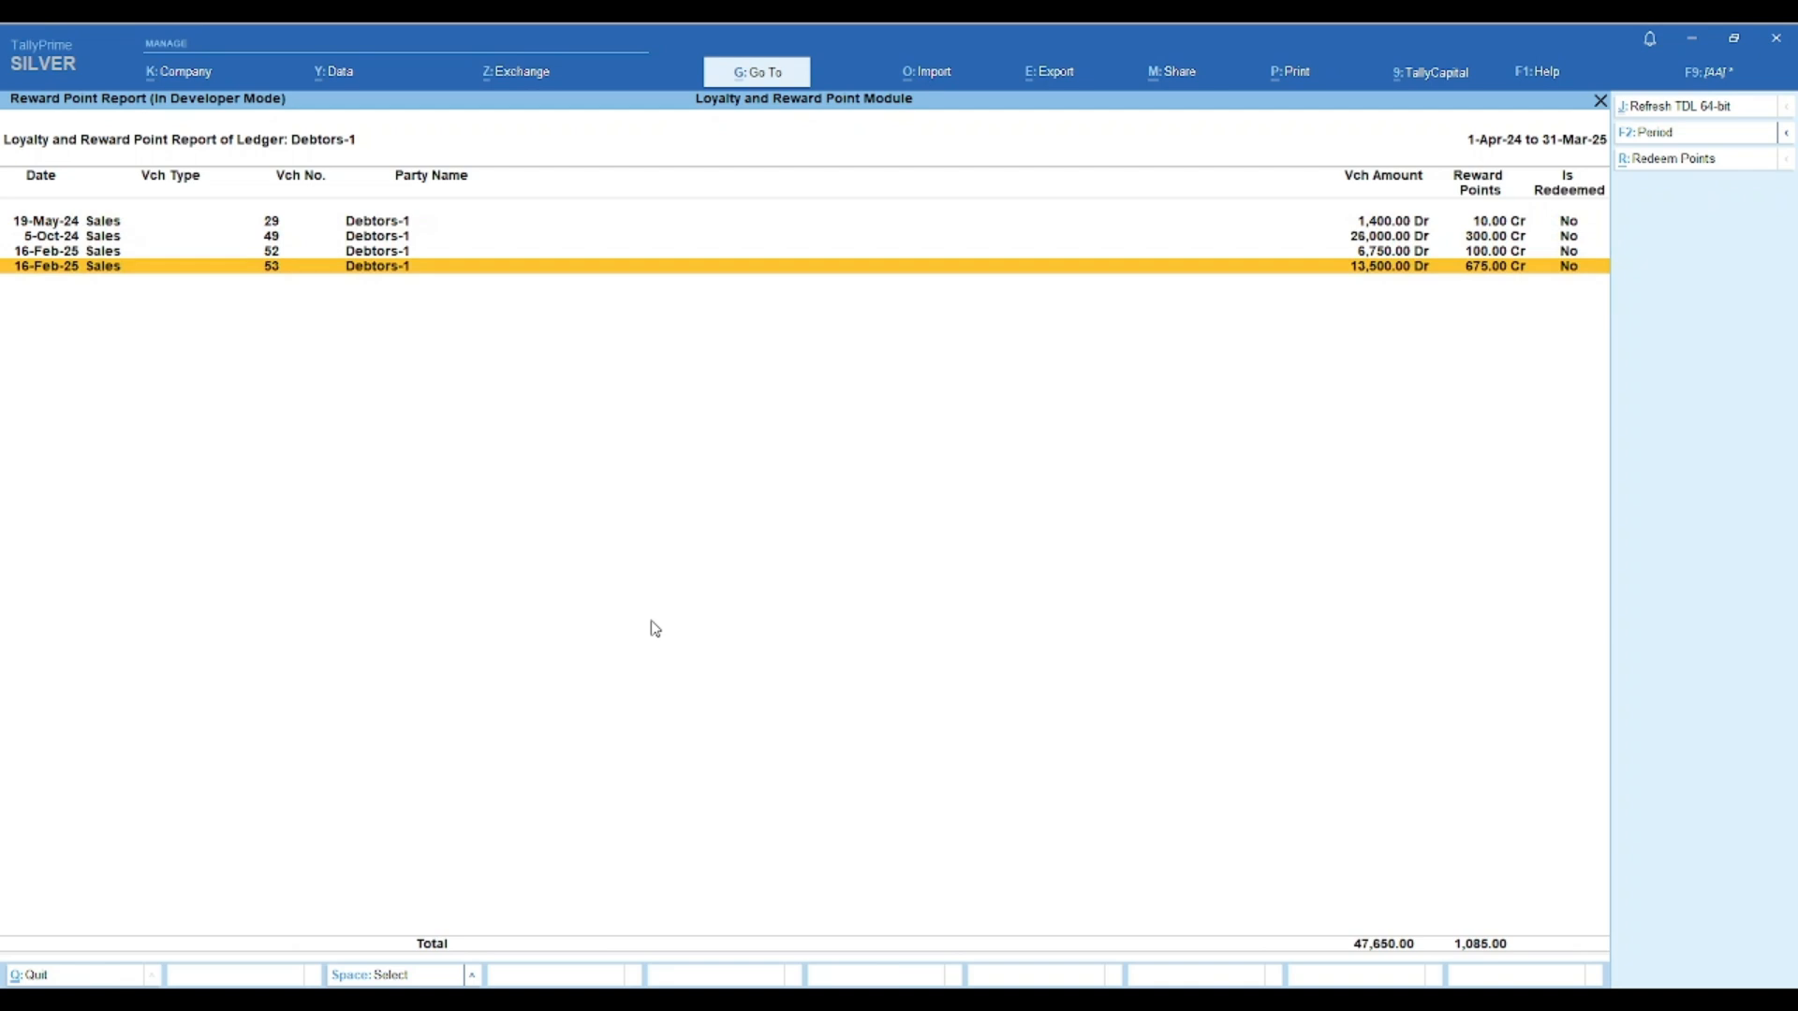
- Close the ledger report and change the reward rule in the Reward Point Setup configurations to Stock Item Basis
key("Escape")
key("Escape")
key("Escape")
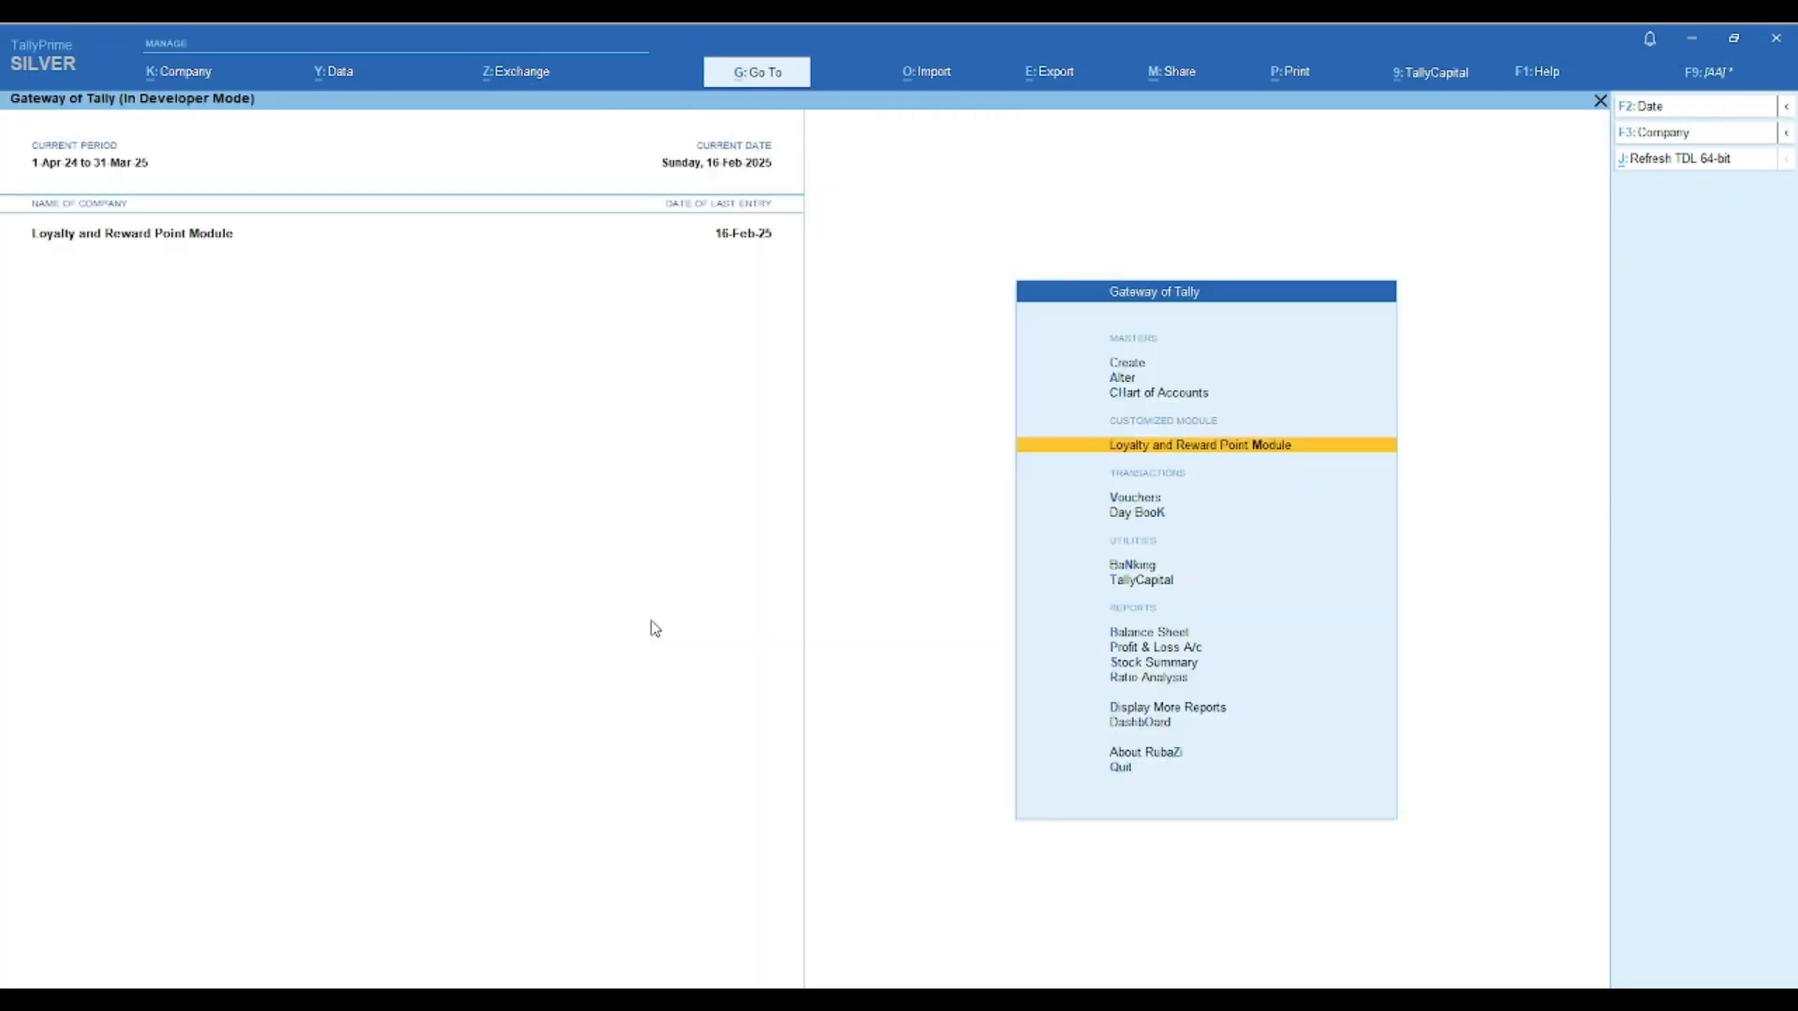
key("Return")
key("Return")
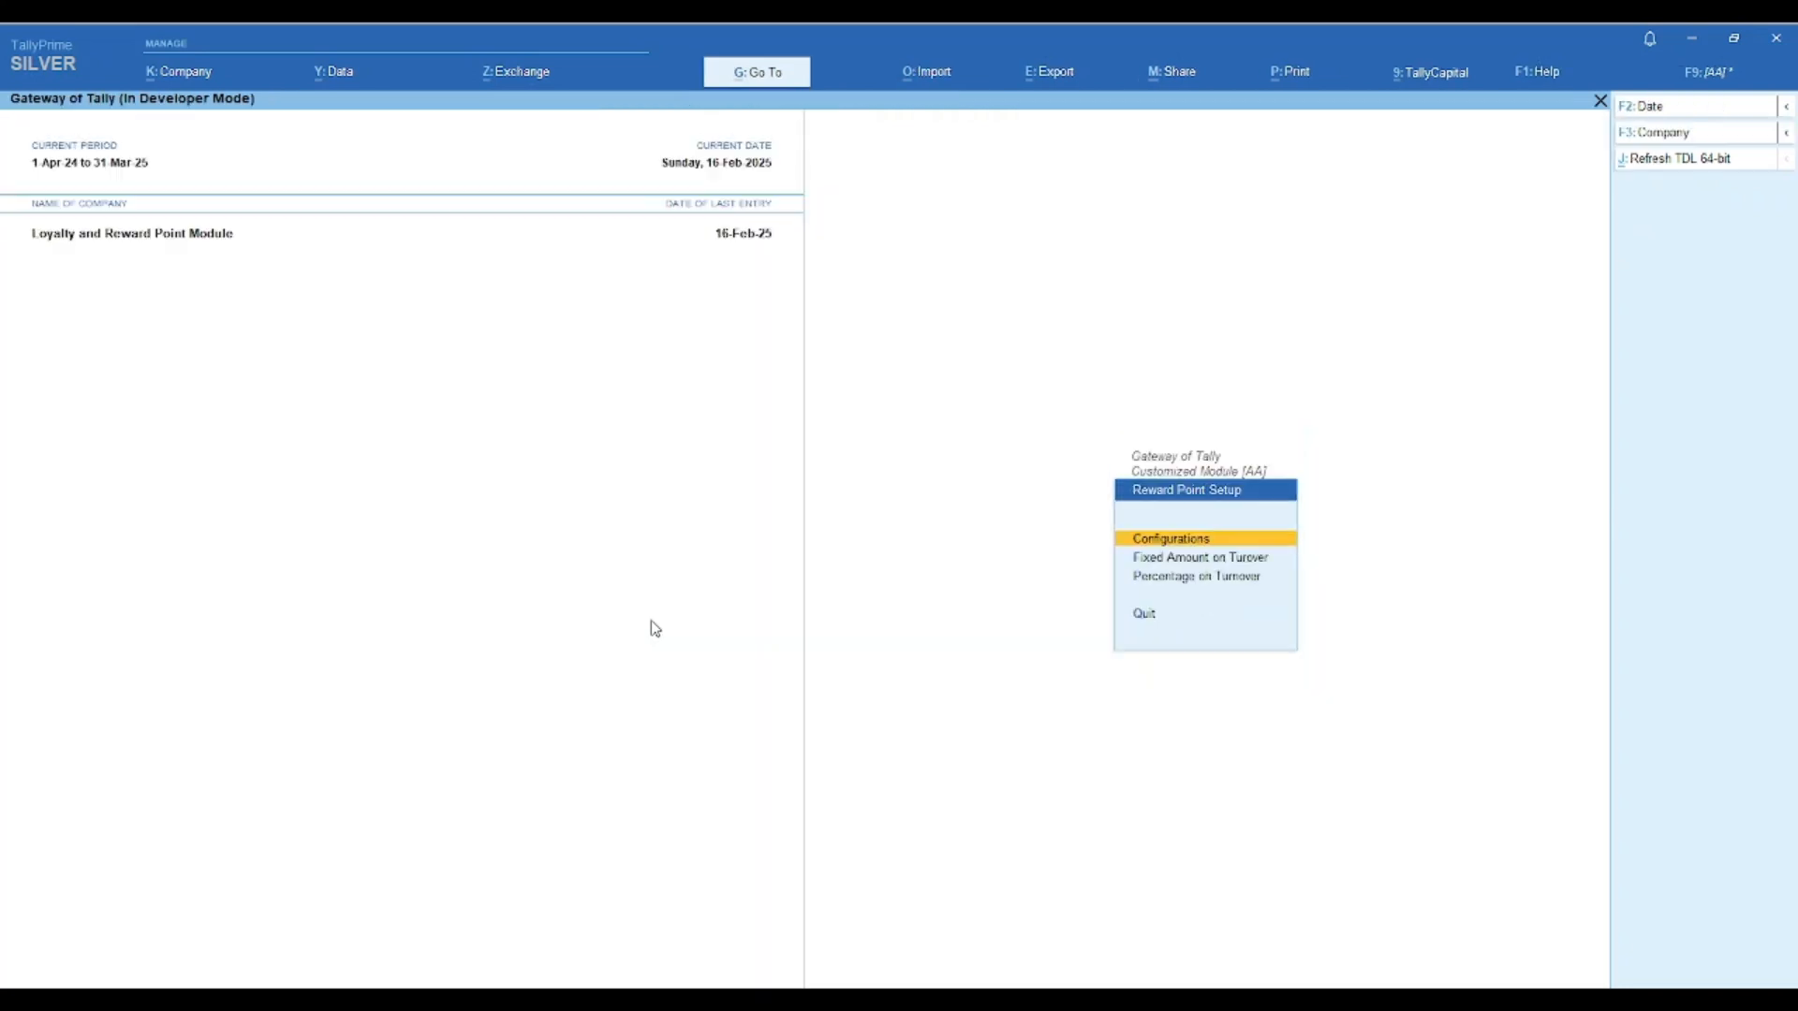
key("Return")
key("Down")
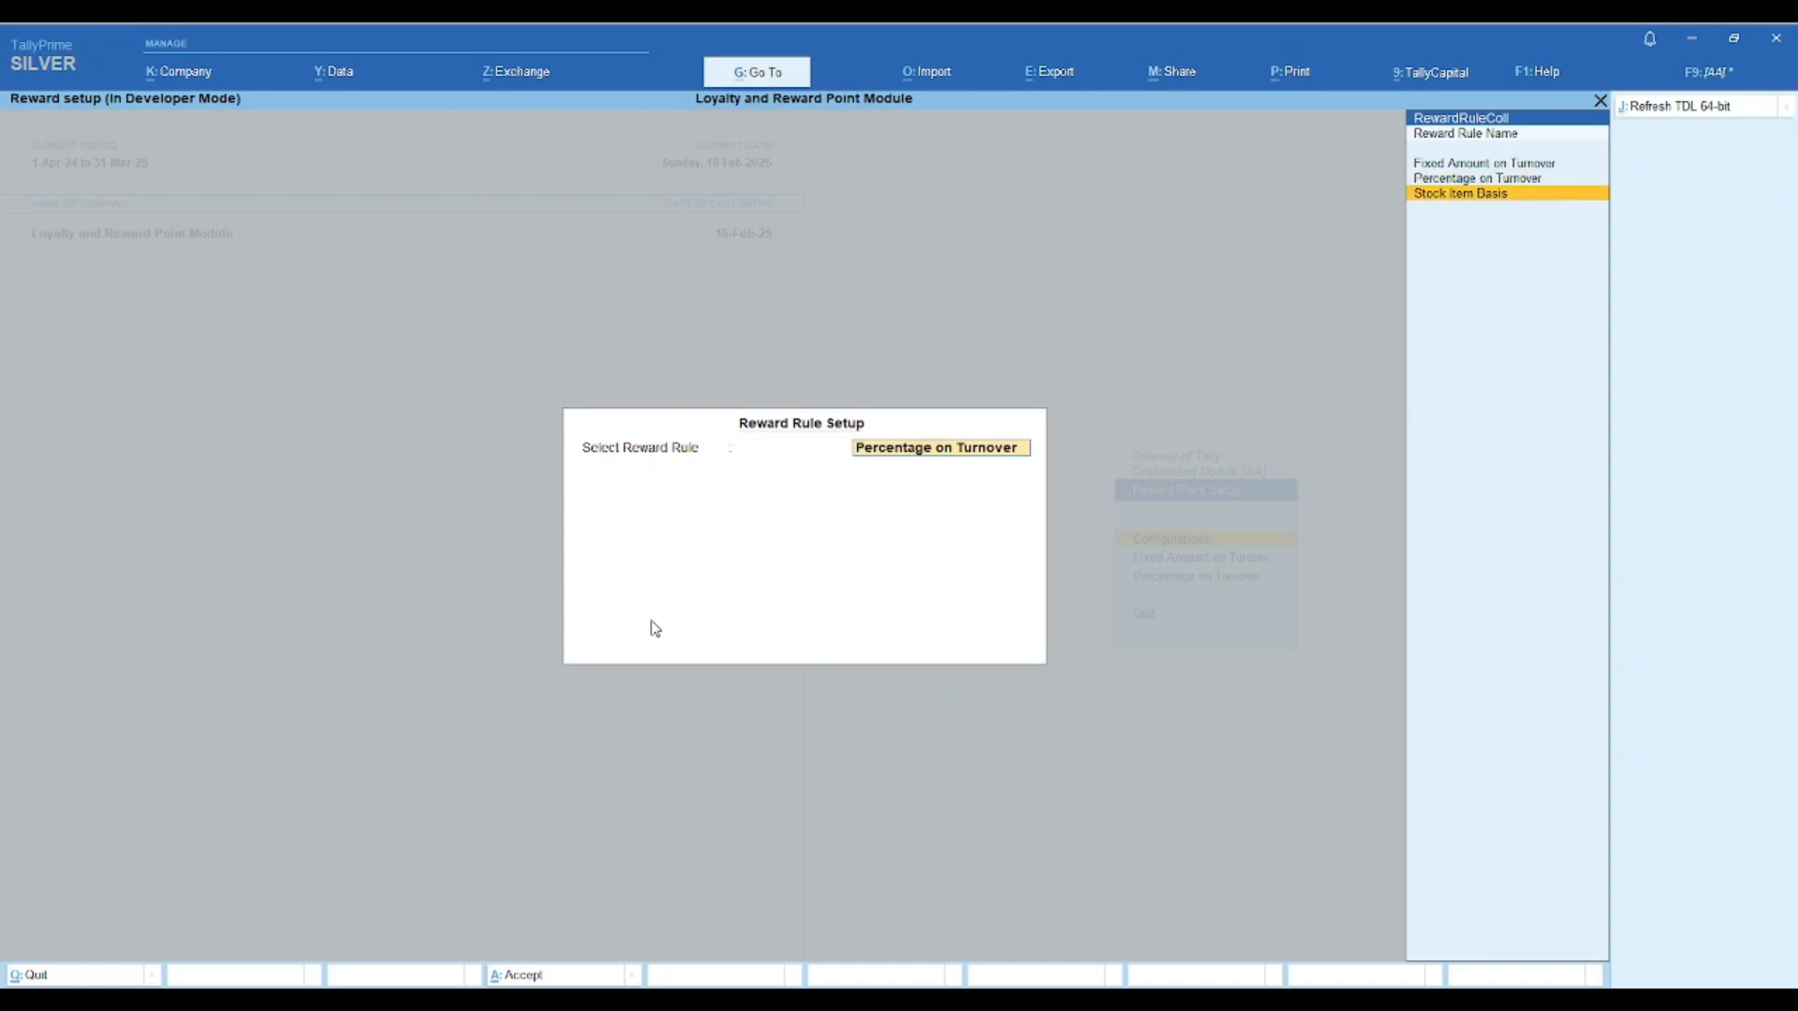
key("Return")
key("Return")
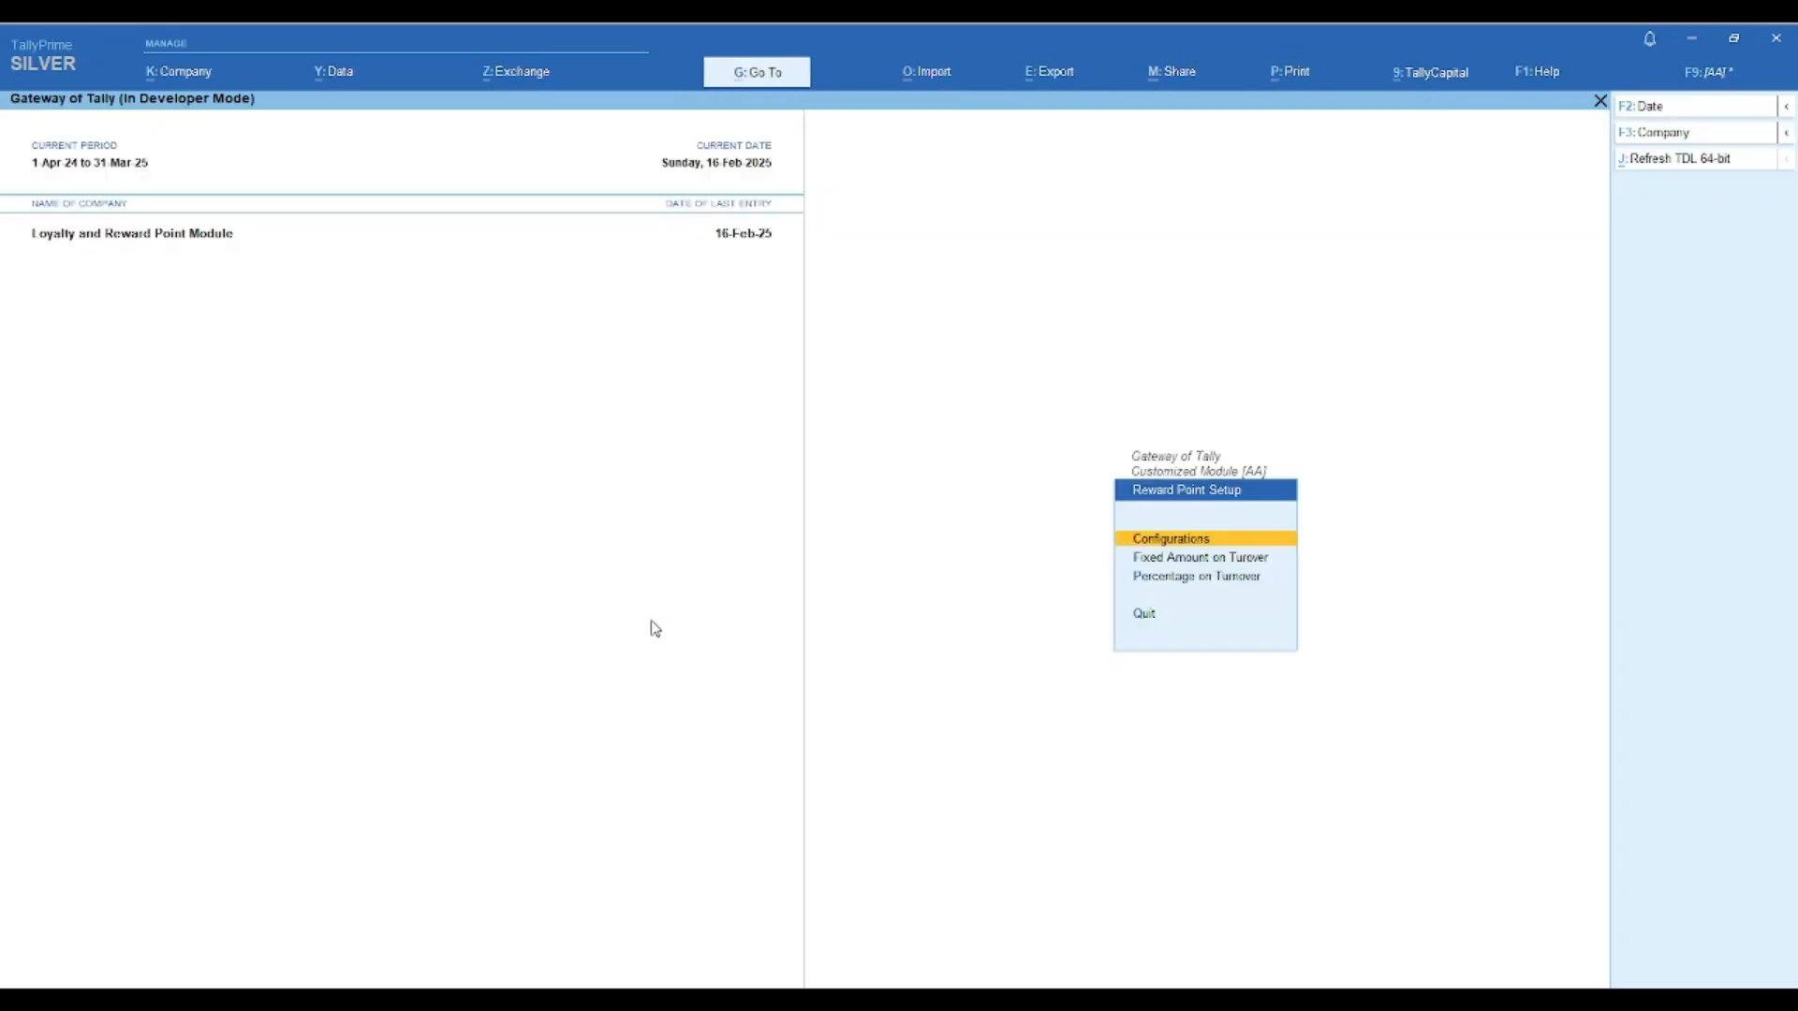
- Reopen the reward rule setup to check the selected rule and return to the Gateway of Tally
key("Return")
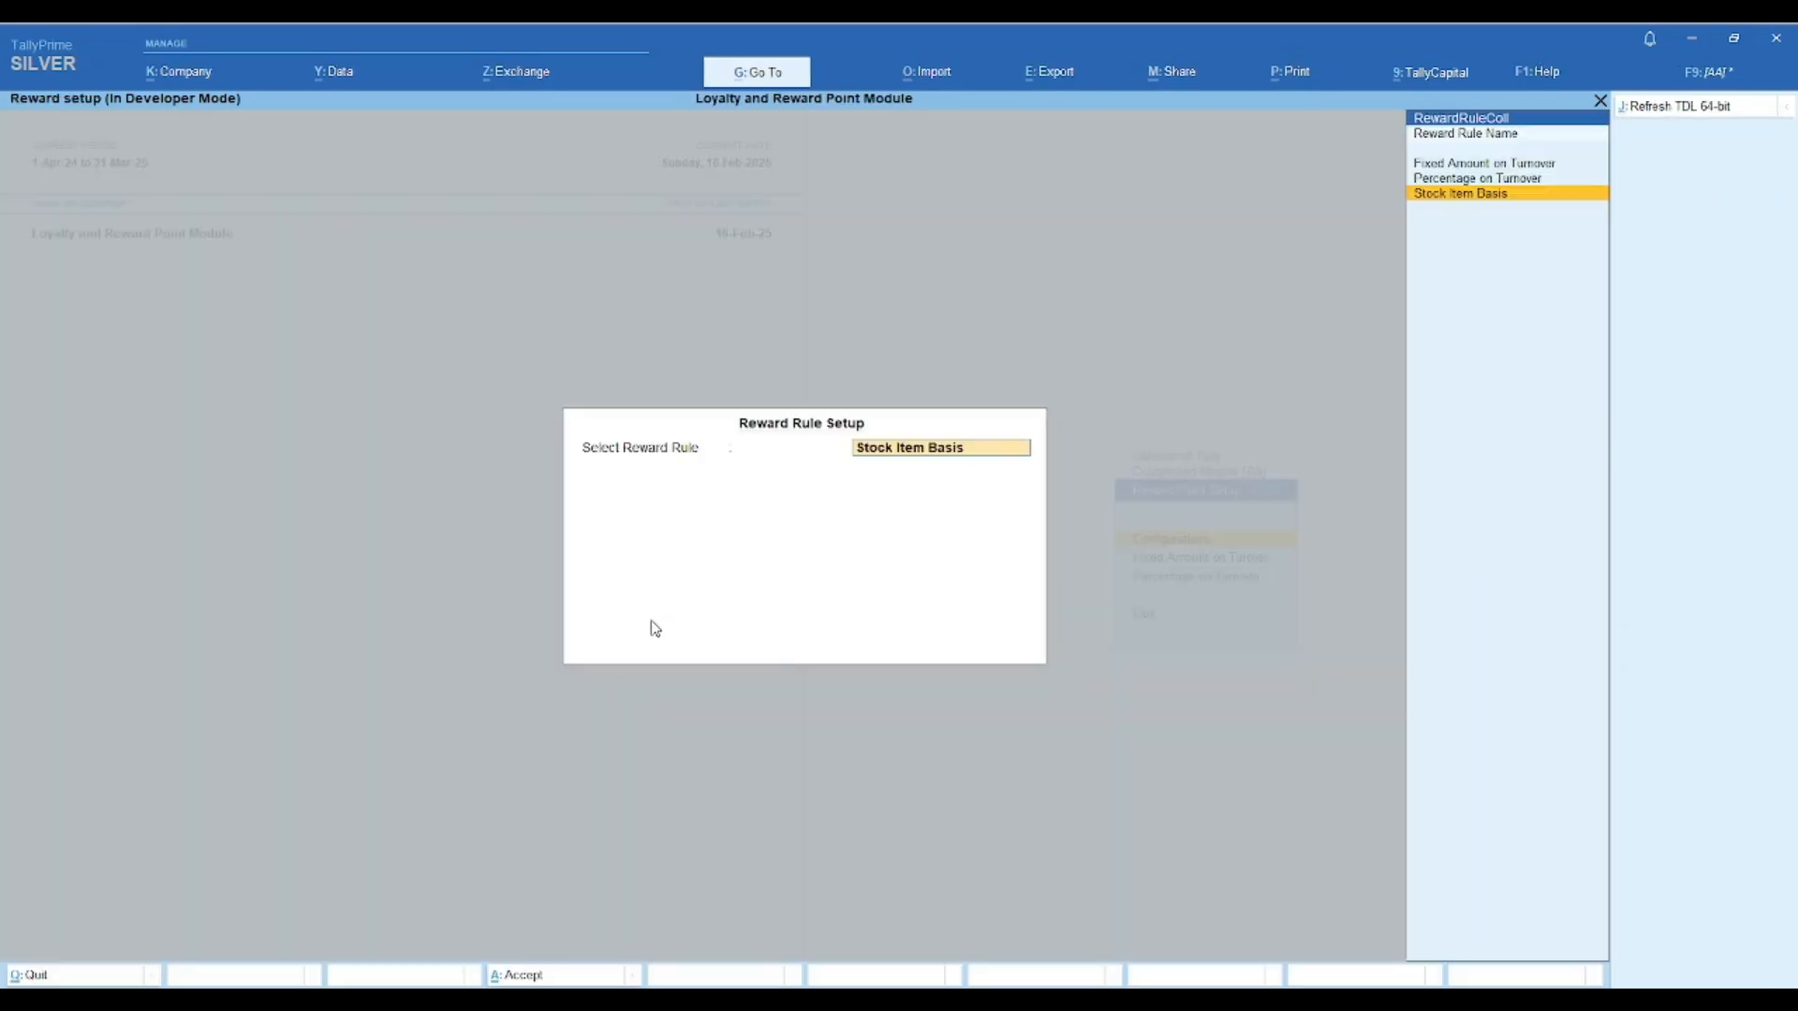
key("BackSpace")
key("Escape")
key("Return")
key("Escape")
key("Escape")
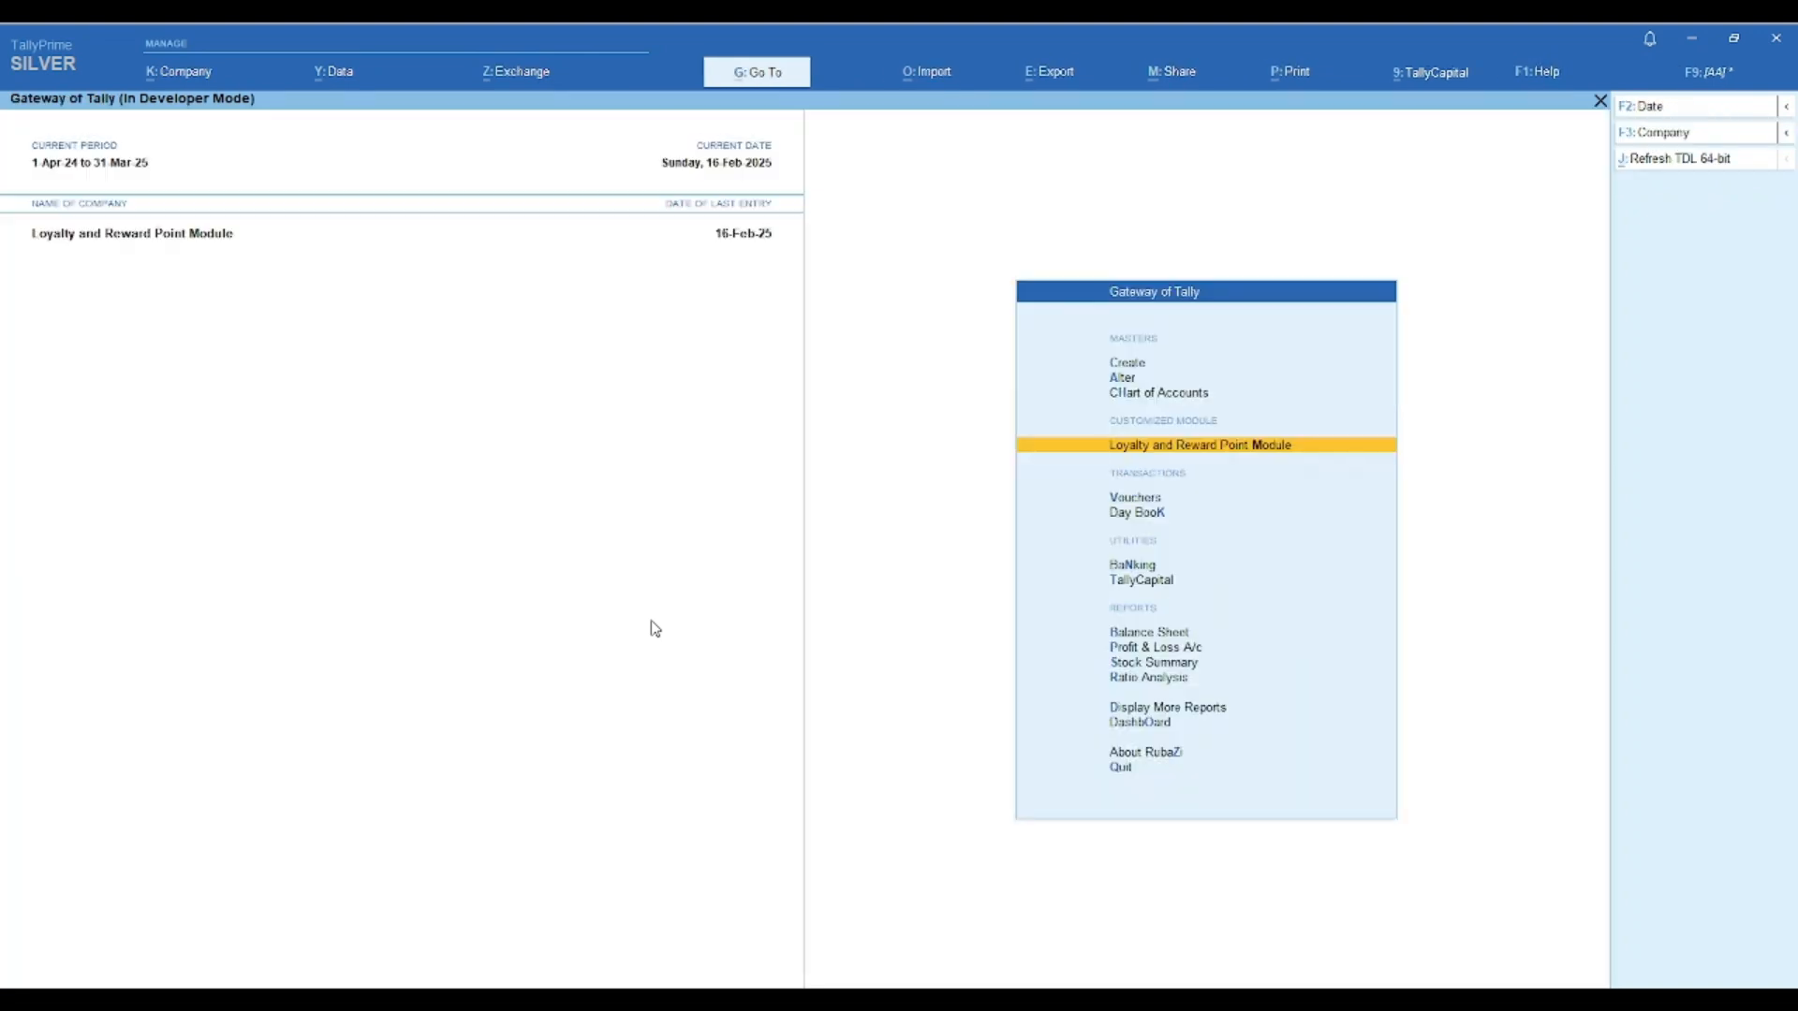
- Open the stock item ITEM-1 for alteration from the inventory masters
key("a")
key("Down")
key("Down")
key("Down")
key("Down")
key("Down")
key("Down")
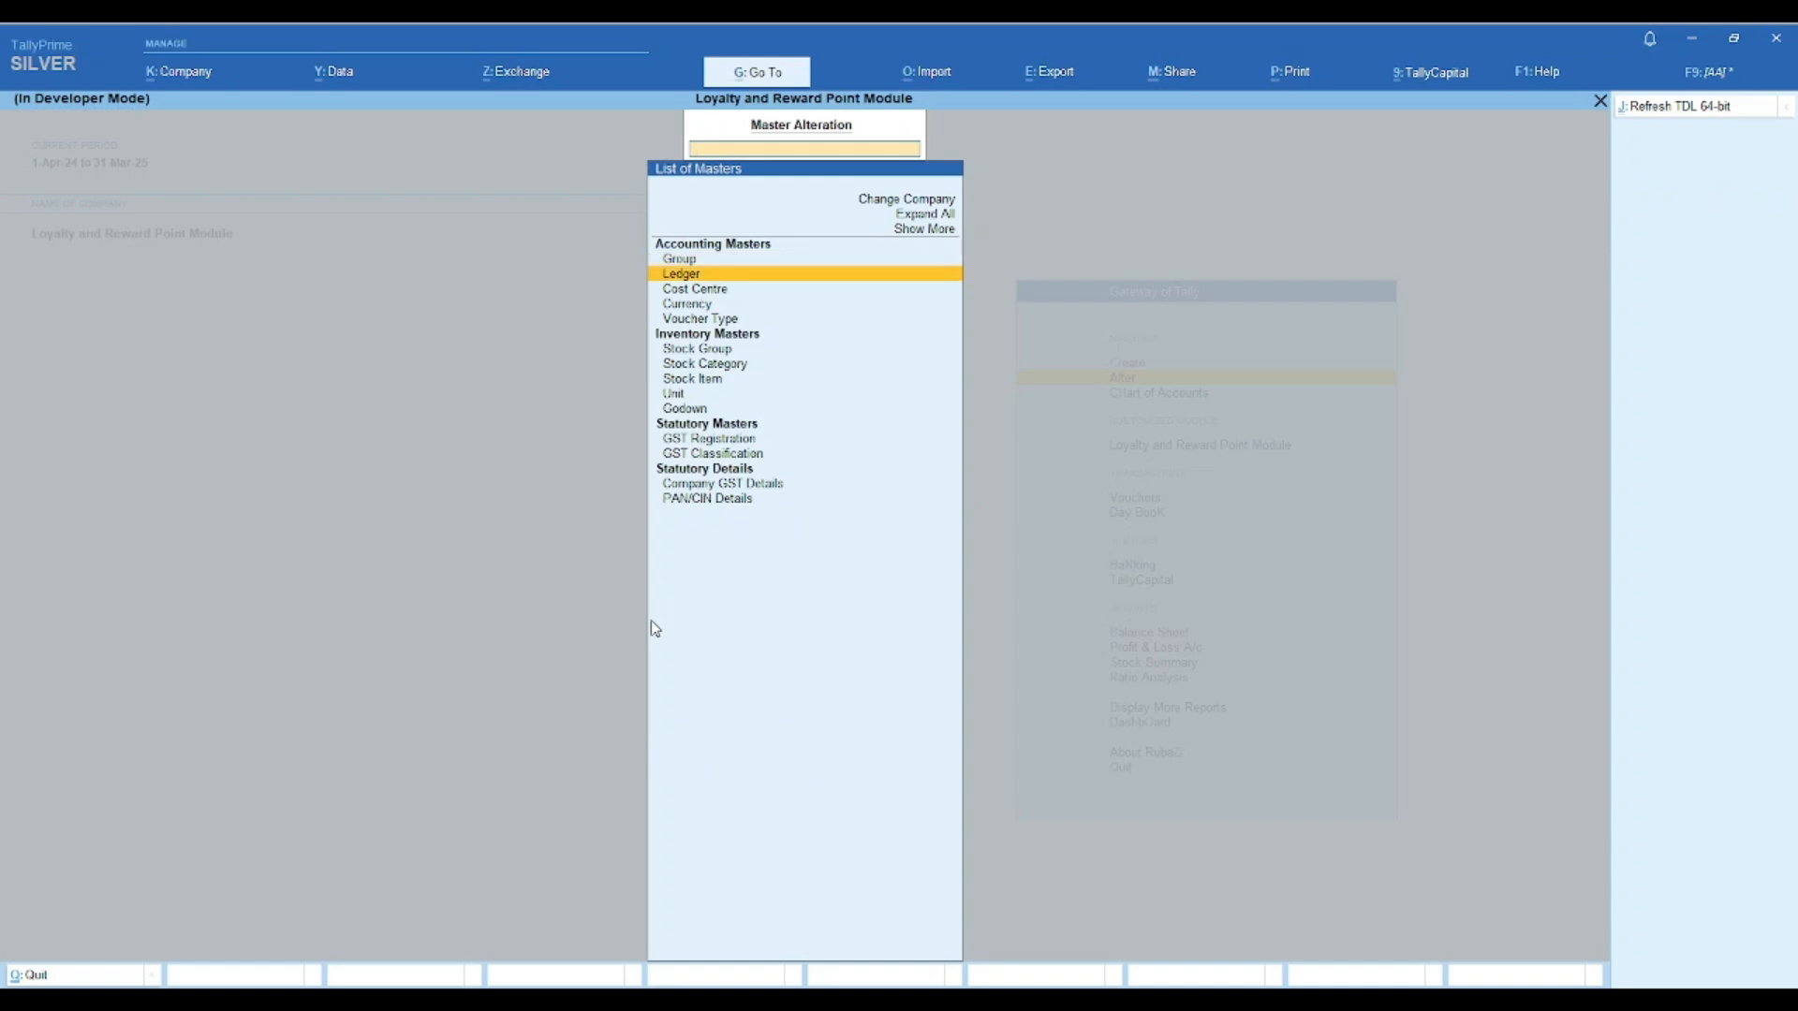
key("Down")
key("Return")
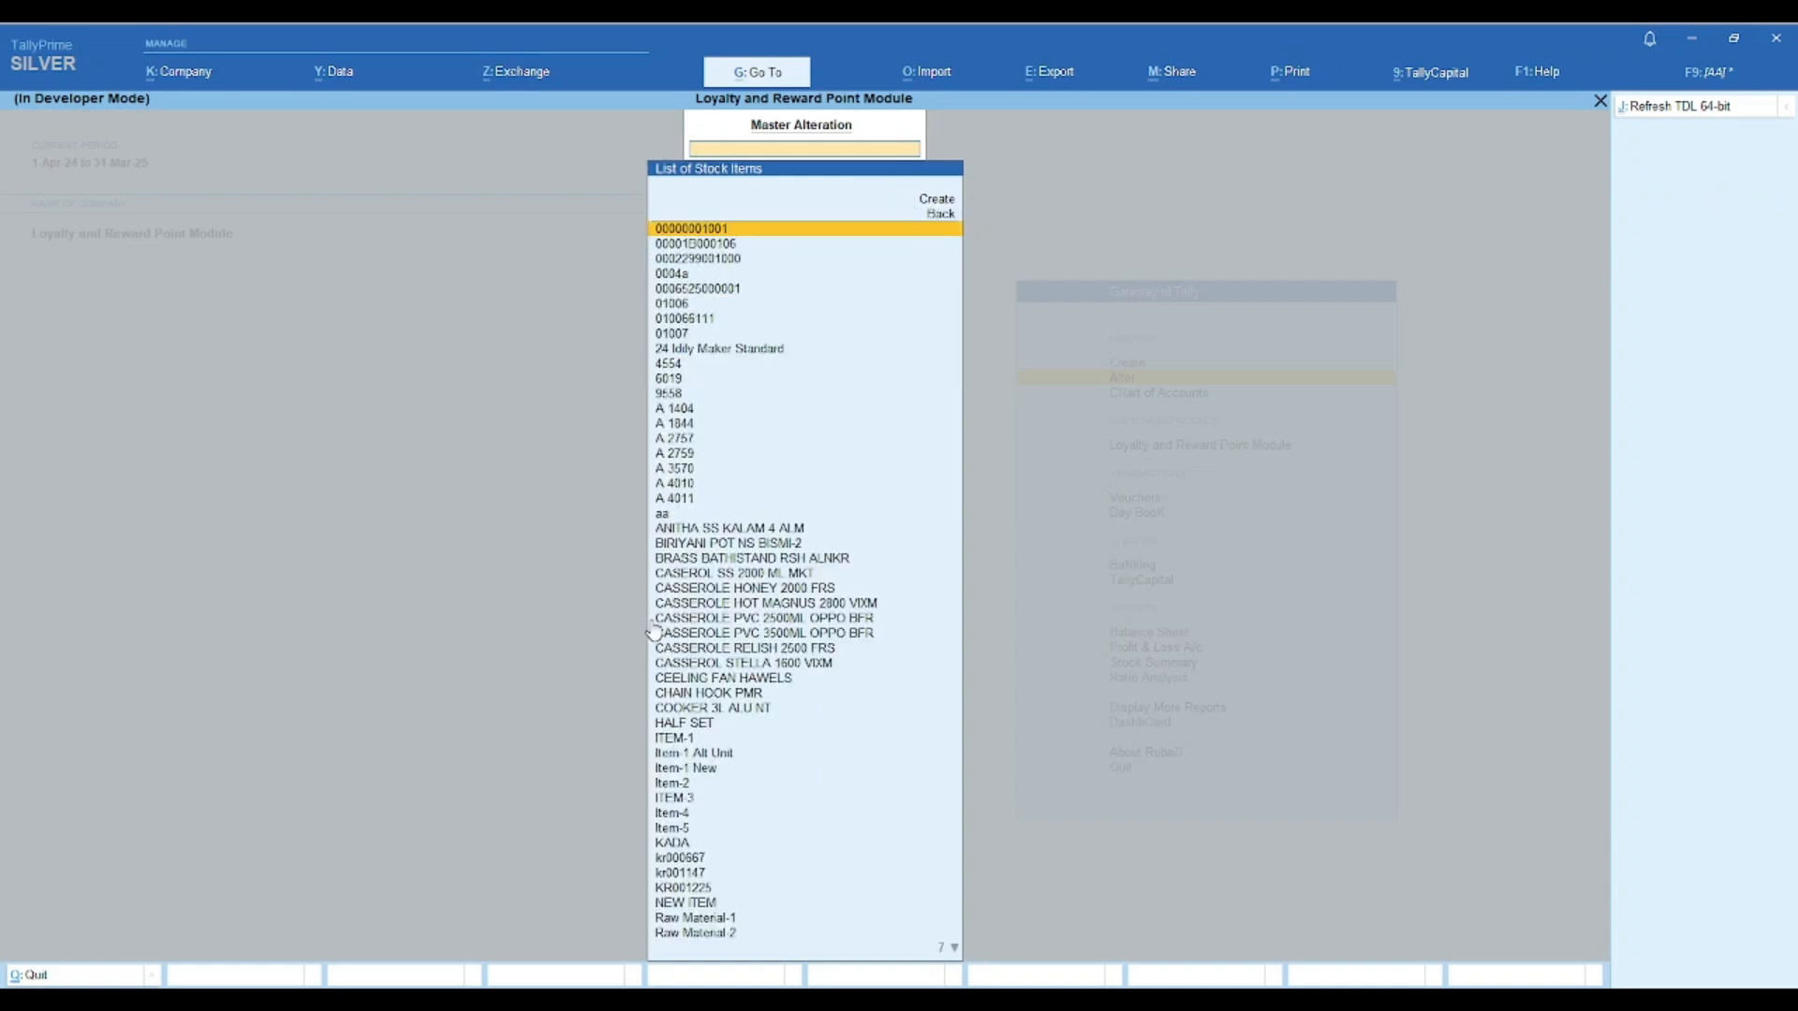
type("item")
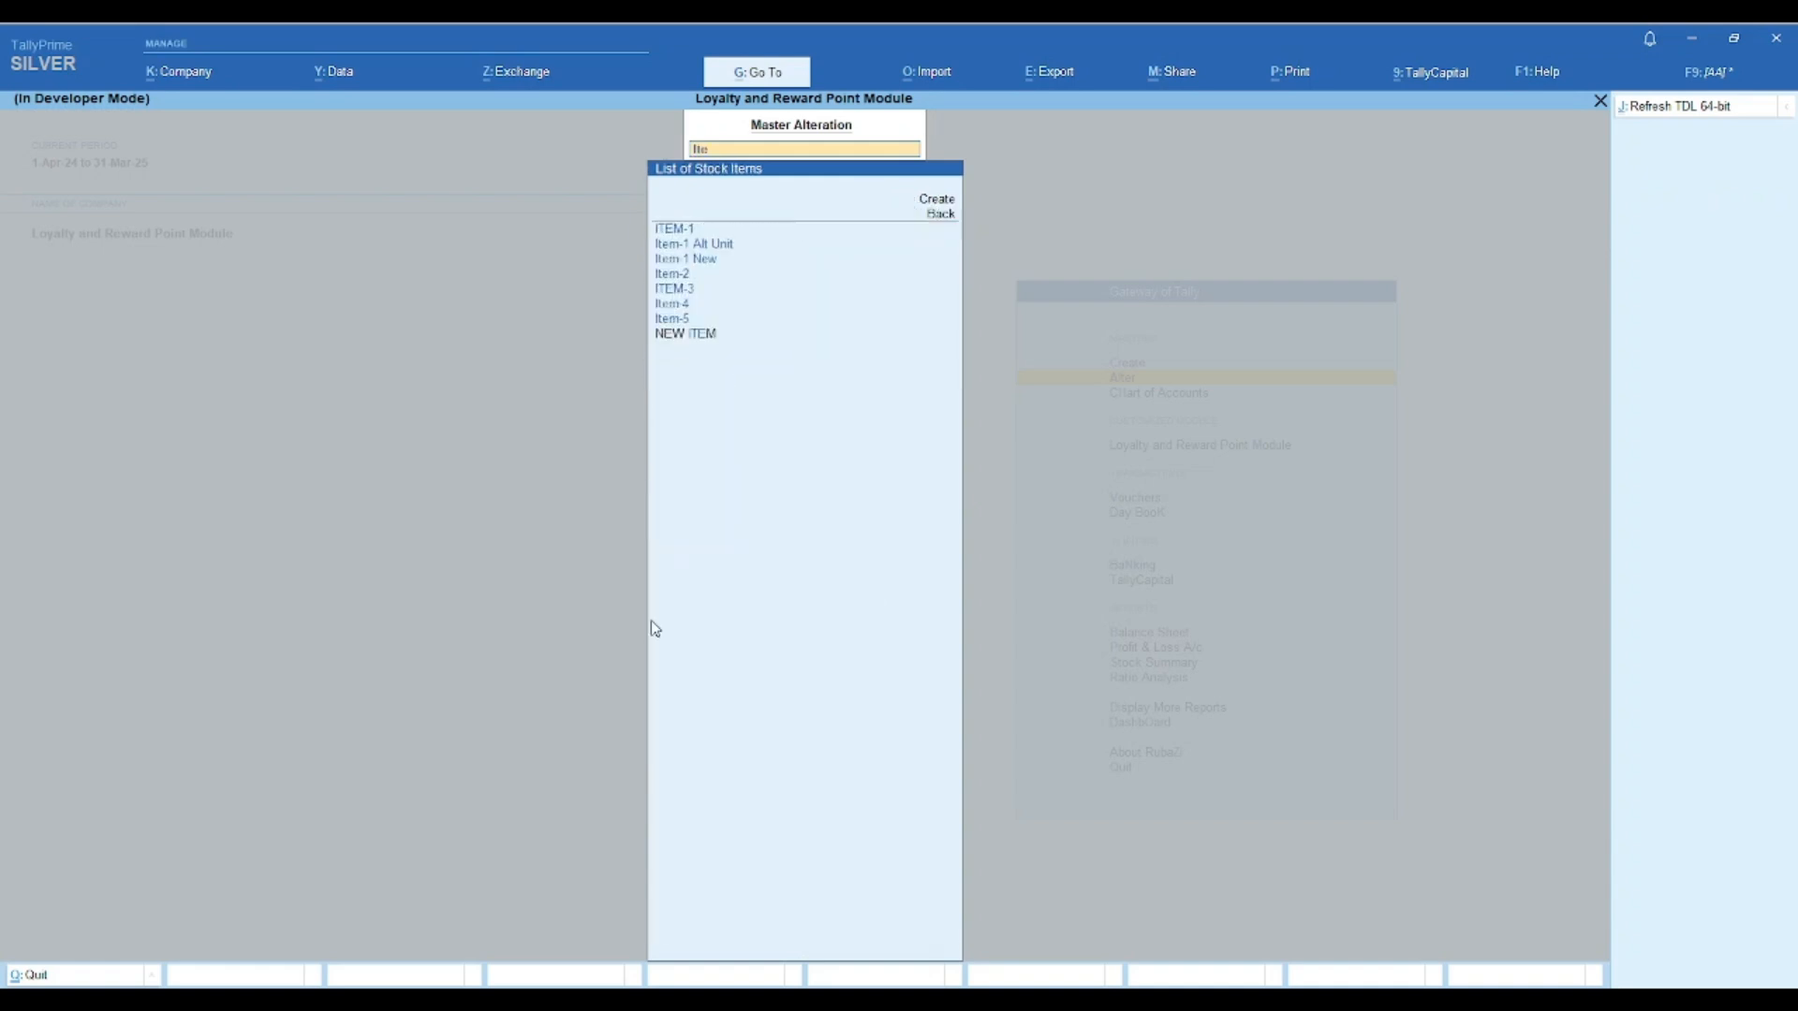
key("Return")
- Examine the effective dates and points in ITEM-1's Loyalty and Reward Point Setup and leave without saving
key("Return")
key("Return")
key("Return")
key("Return")
key("Return")
key("Return")
key("Return")
key("Return")
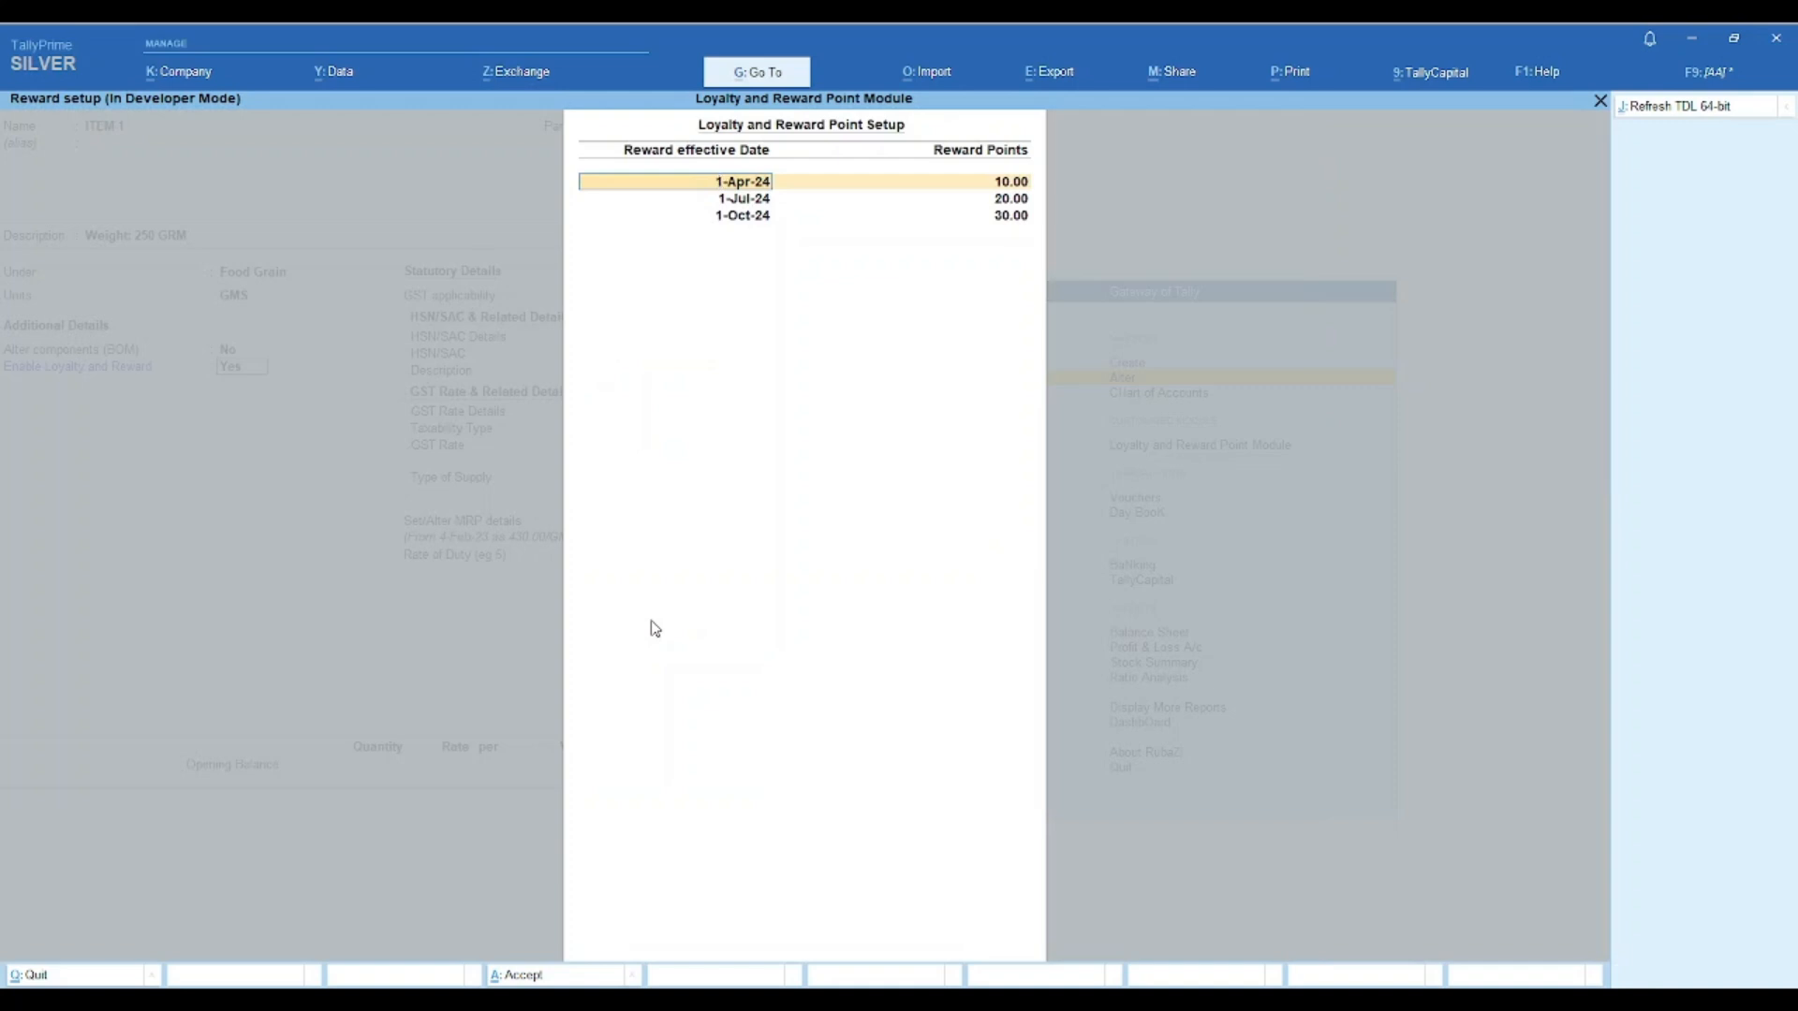
key("Escape")
key("y")
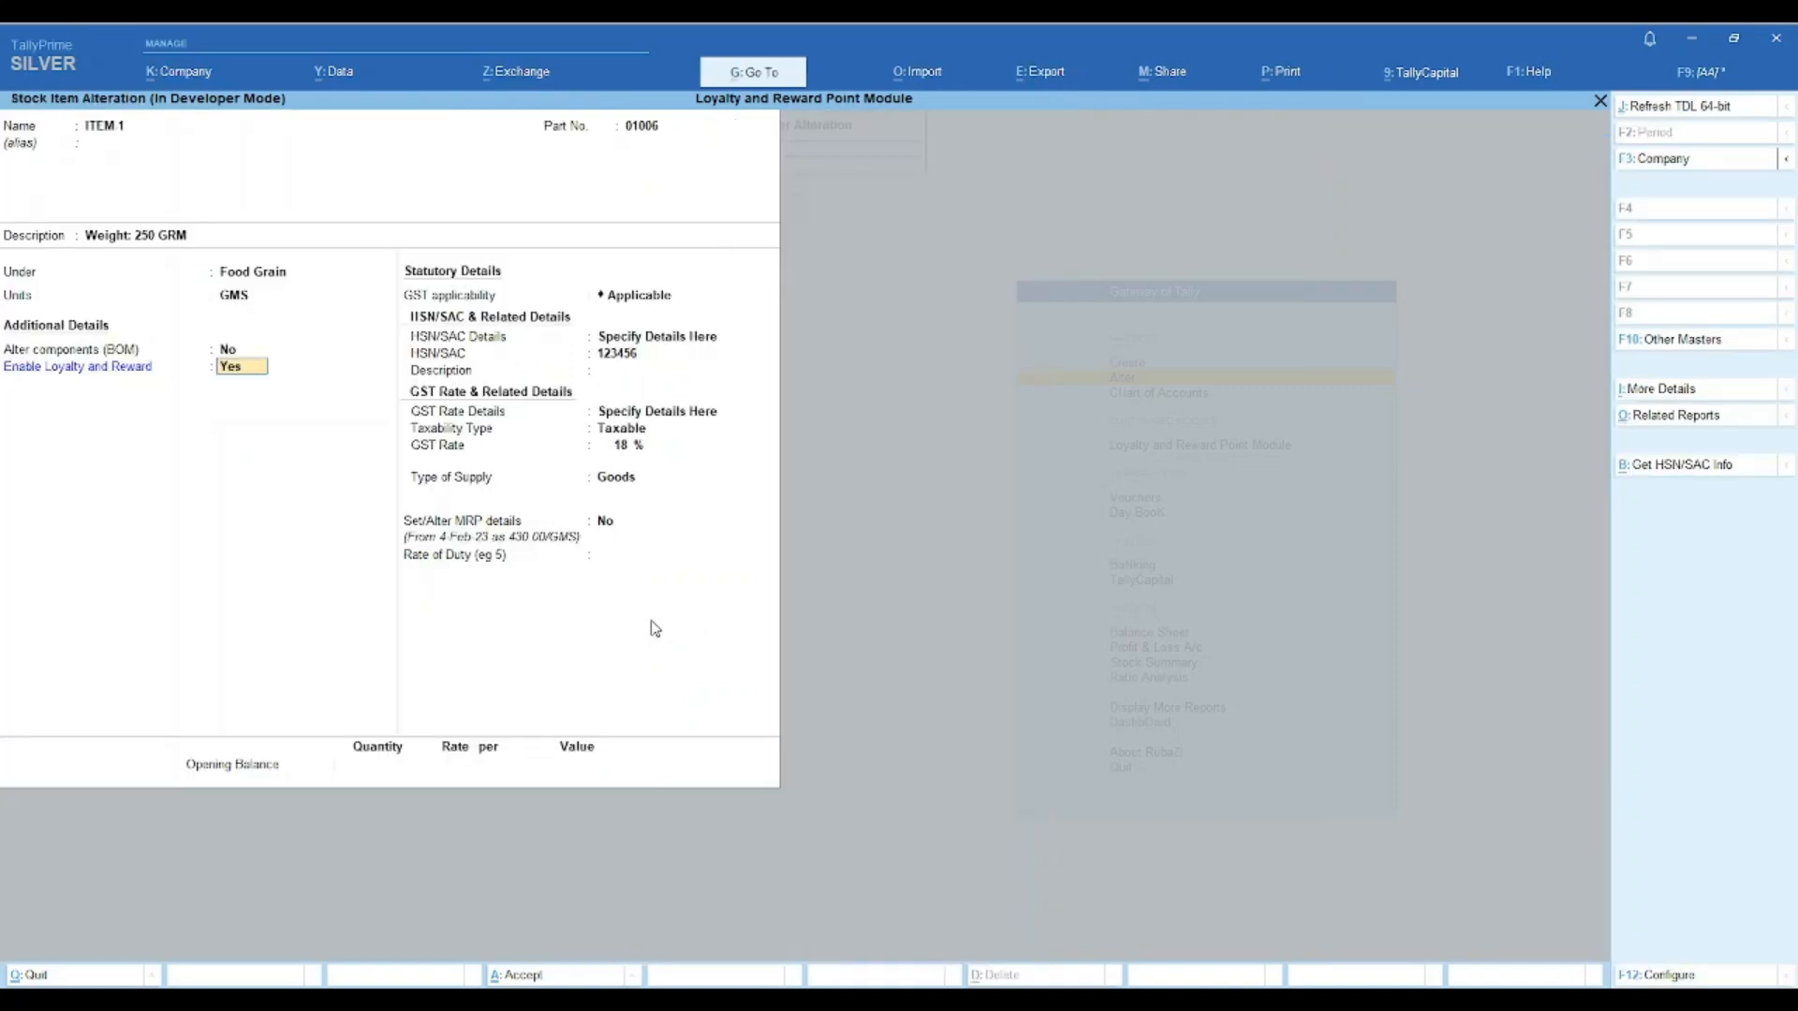
key("Escape")
key("Escape")
key("Escape")
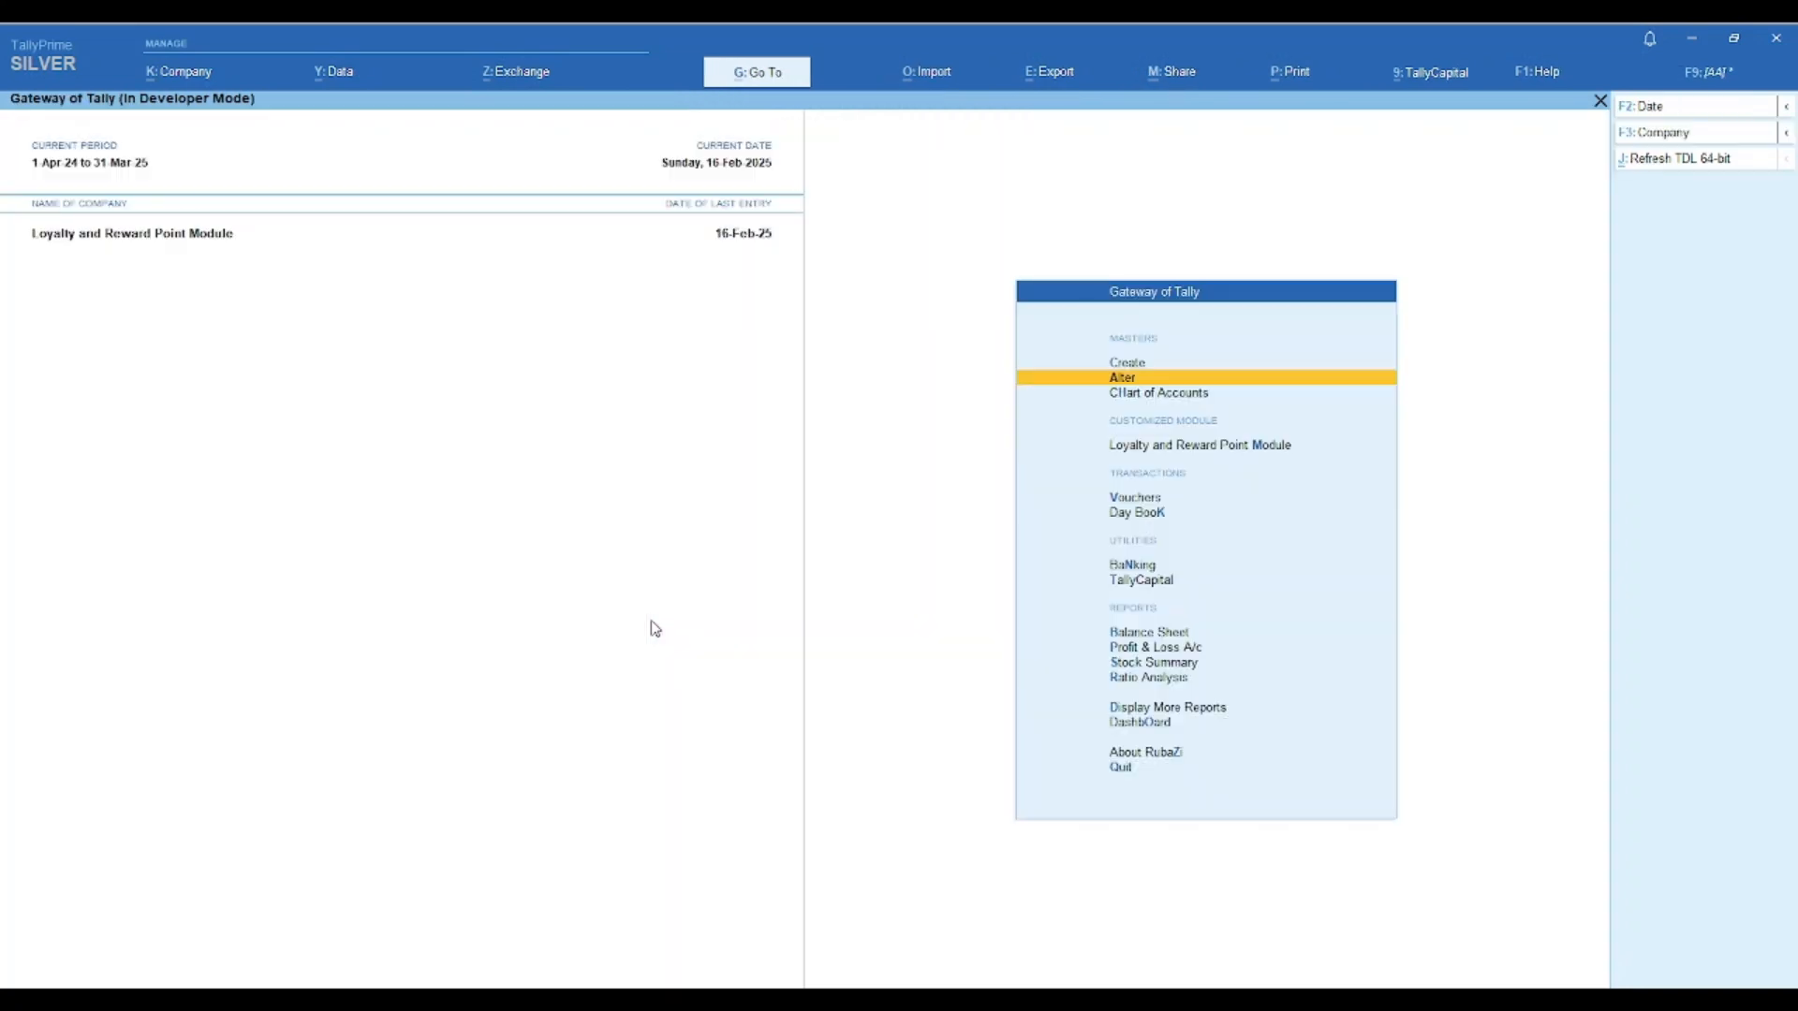
- Start a sales voucher for Debtors-1 with the delivery note not applicable and the dispatch details left blank
type("v")
type("Debtors-1")
key("Return")
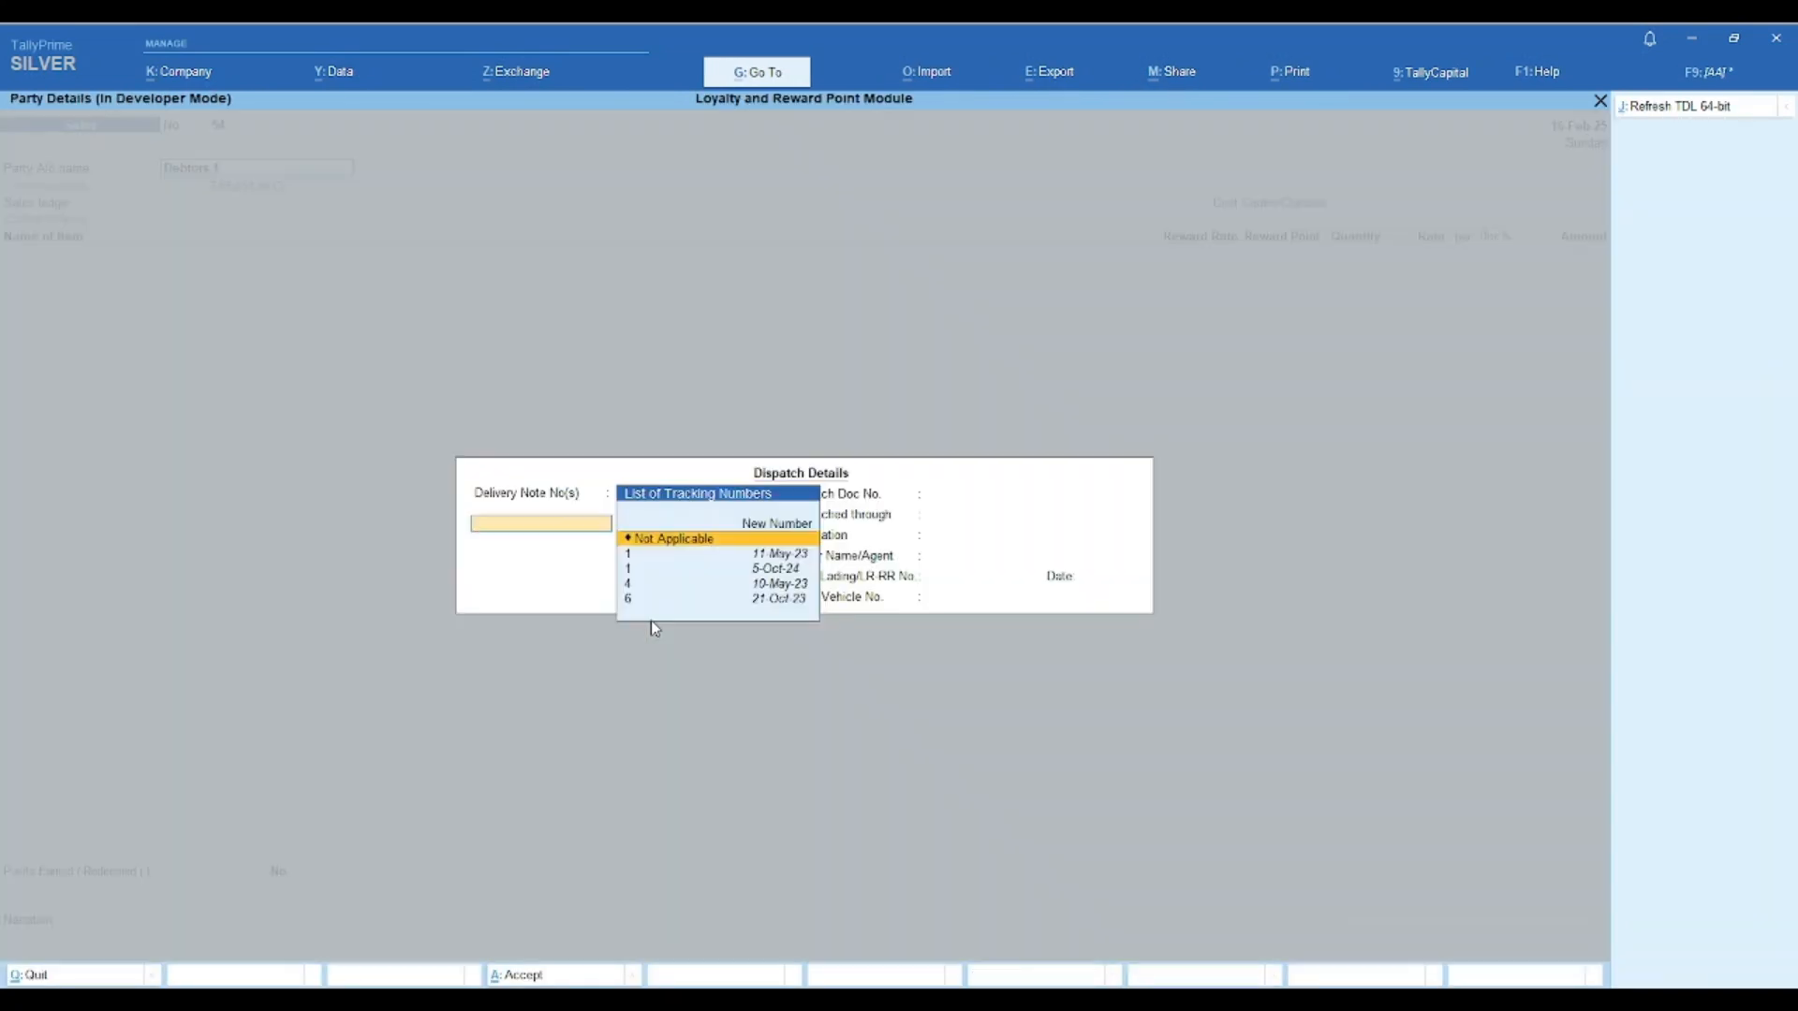
key("Return")
key("Return")
key("Return")
key("Return")
key("Return")
key("Return")
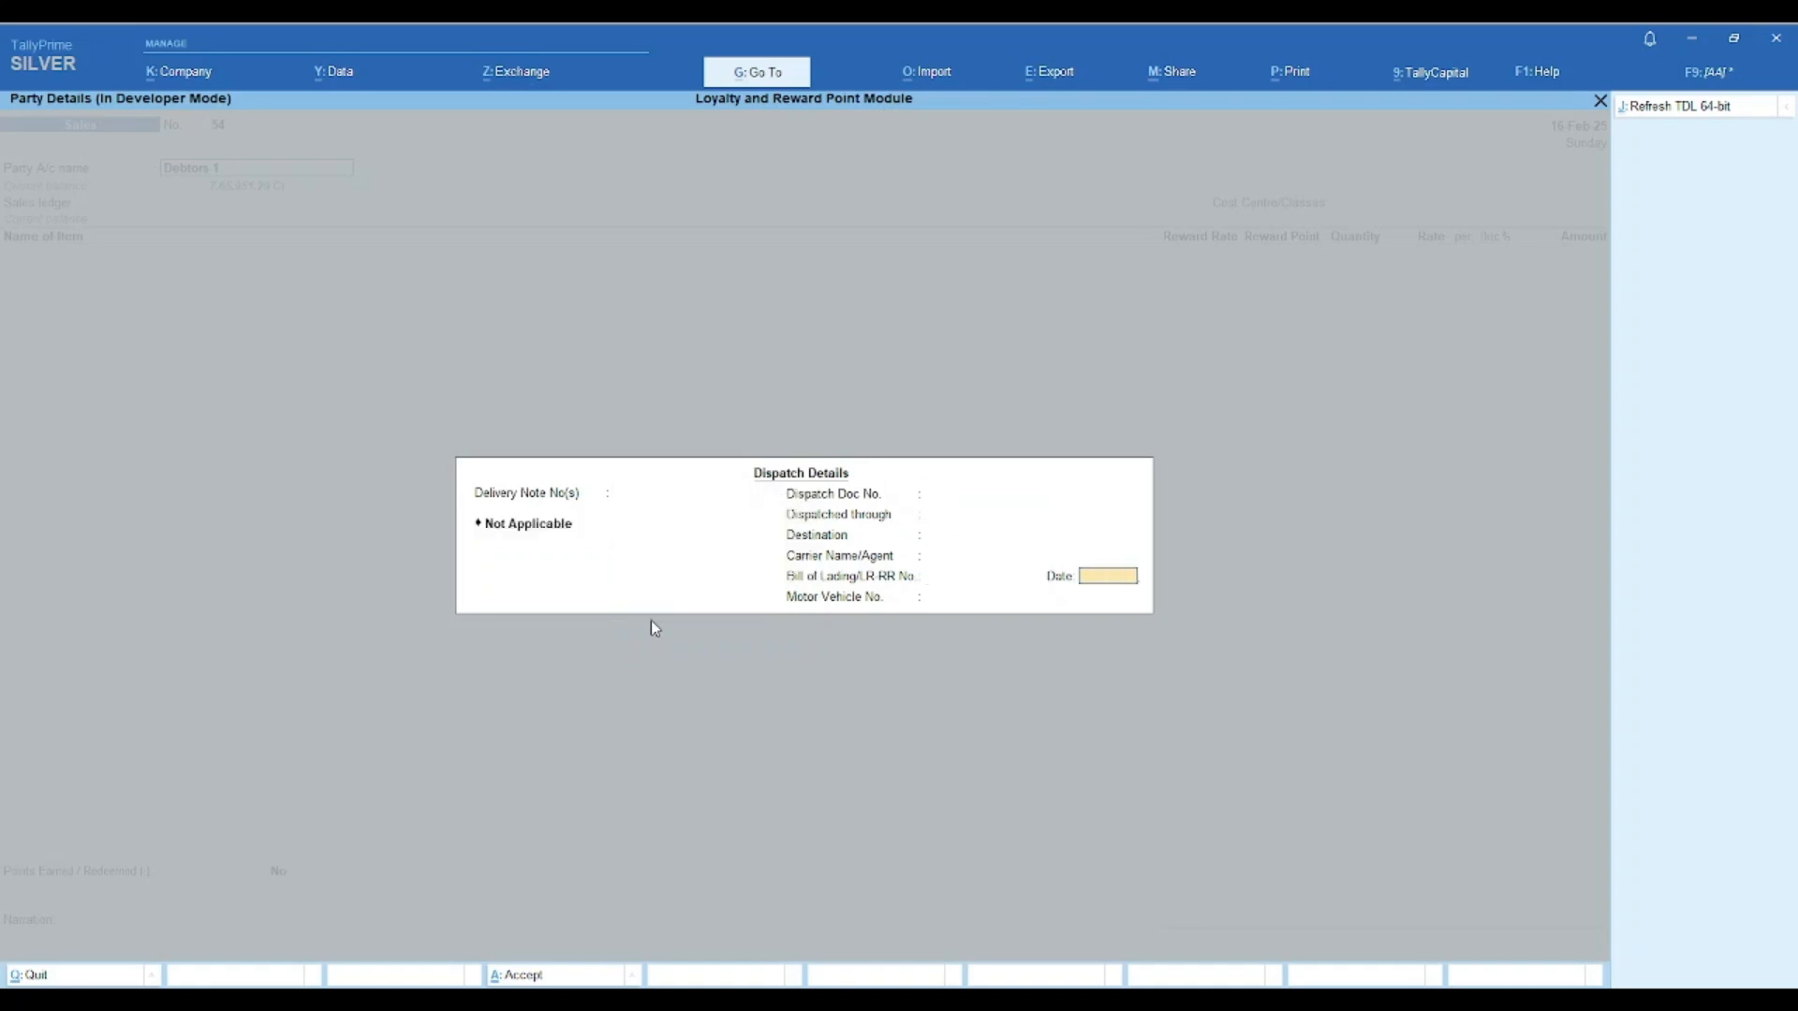
key("Return")
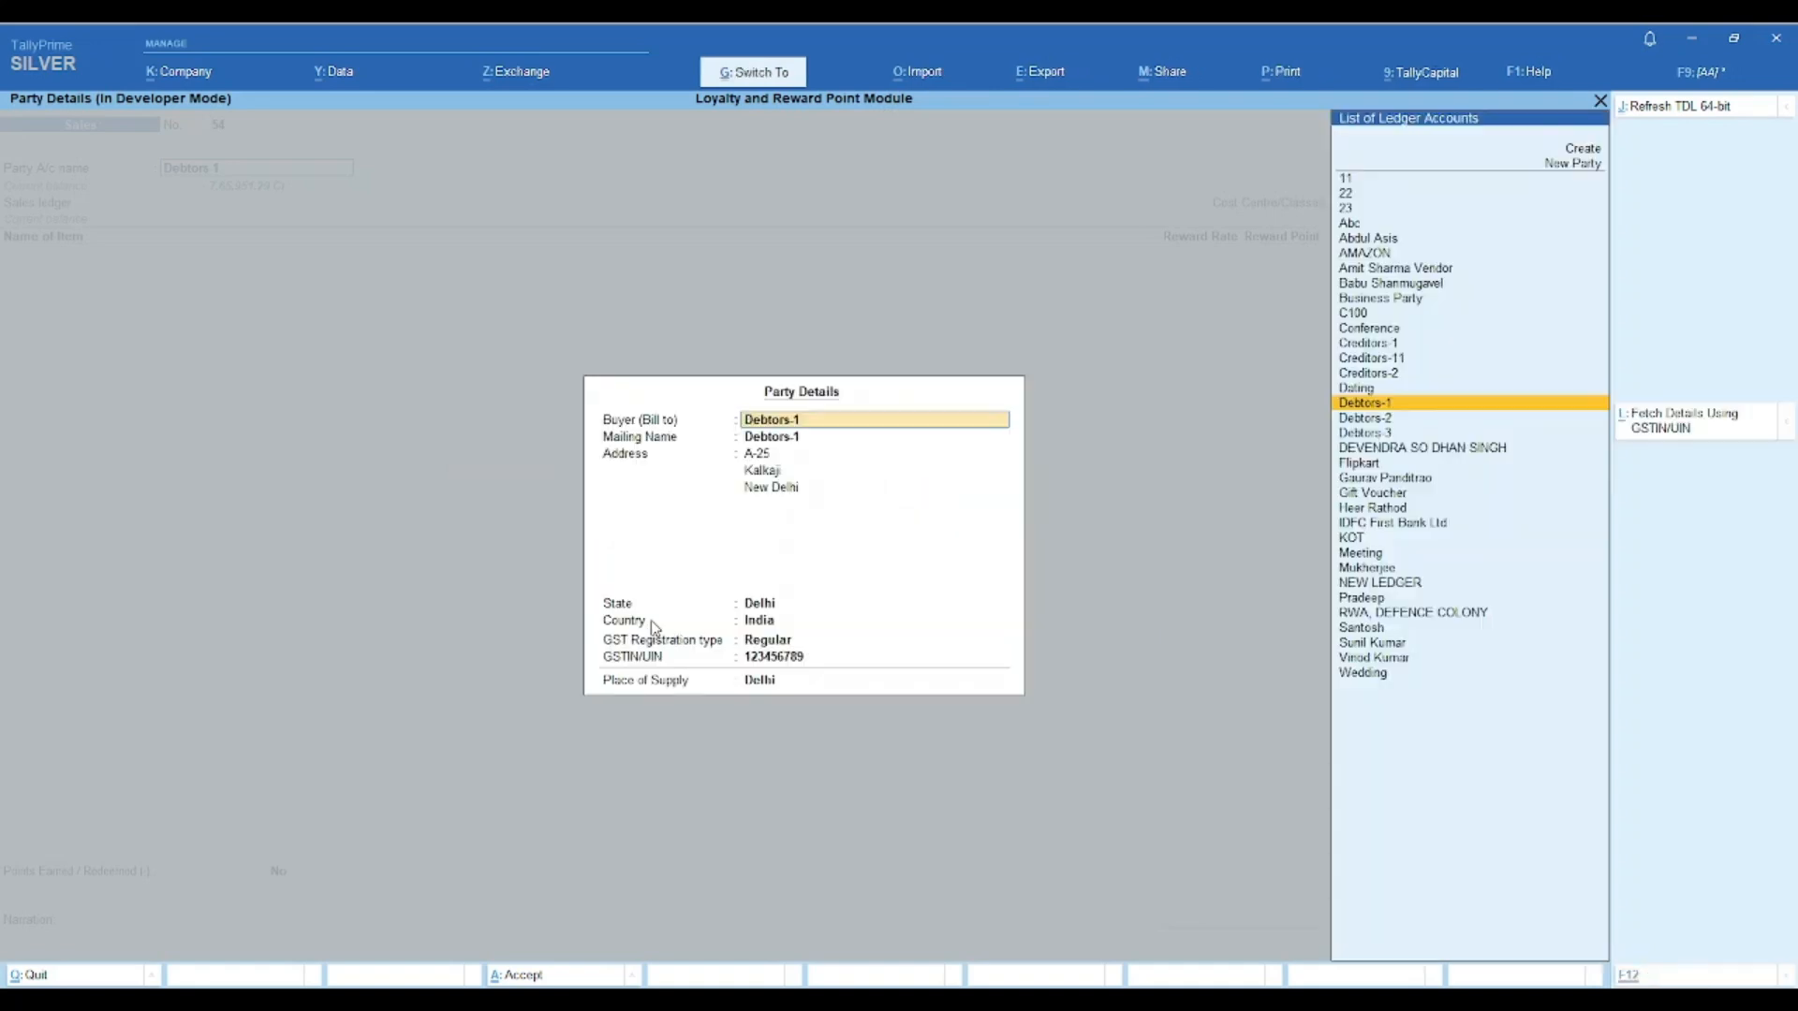
- Accept the buyer's party details, keep Banquet Sales as the sales ledger and set the cost centre class to Not Applicable
key("ctrl+a")
key("Return")
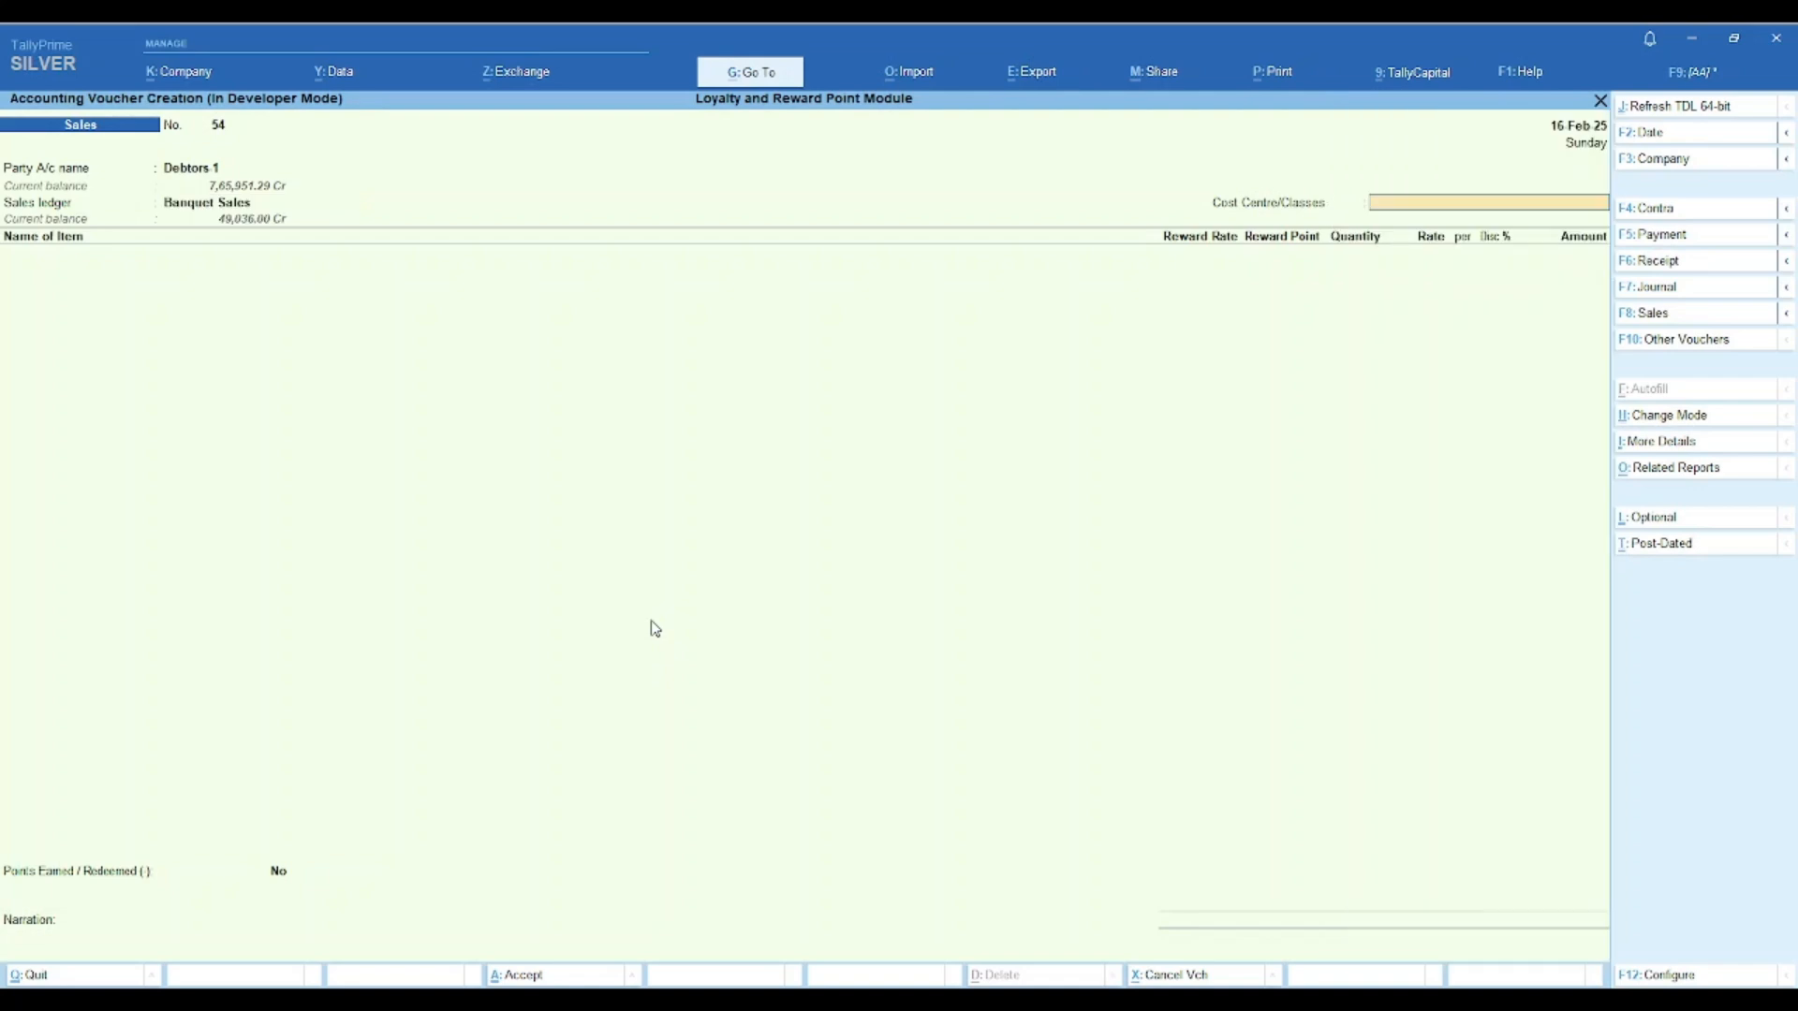
key("Return")
- Add ITEM-1 to the voucher, keeping its description, and allocate it to the ALLAHABAD godown, batch 1, without tracking or order numbers
type("item")
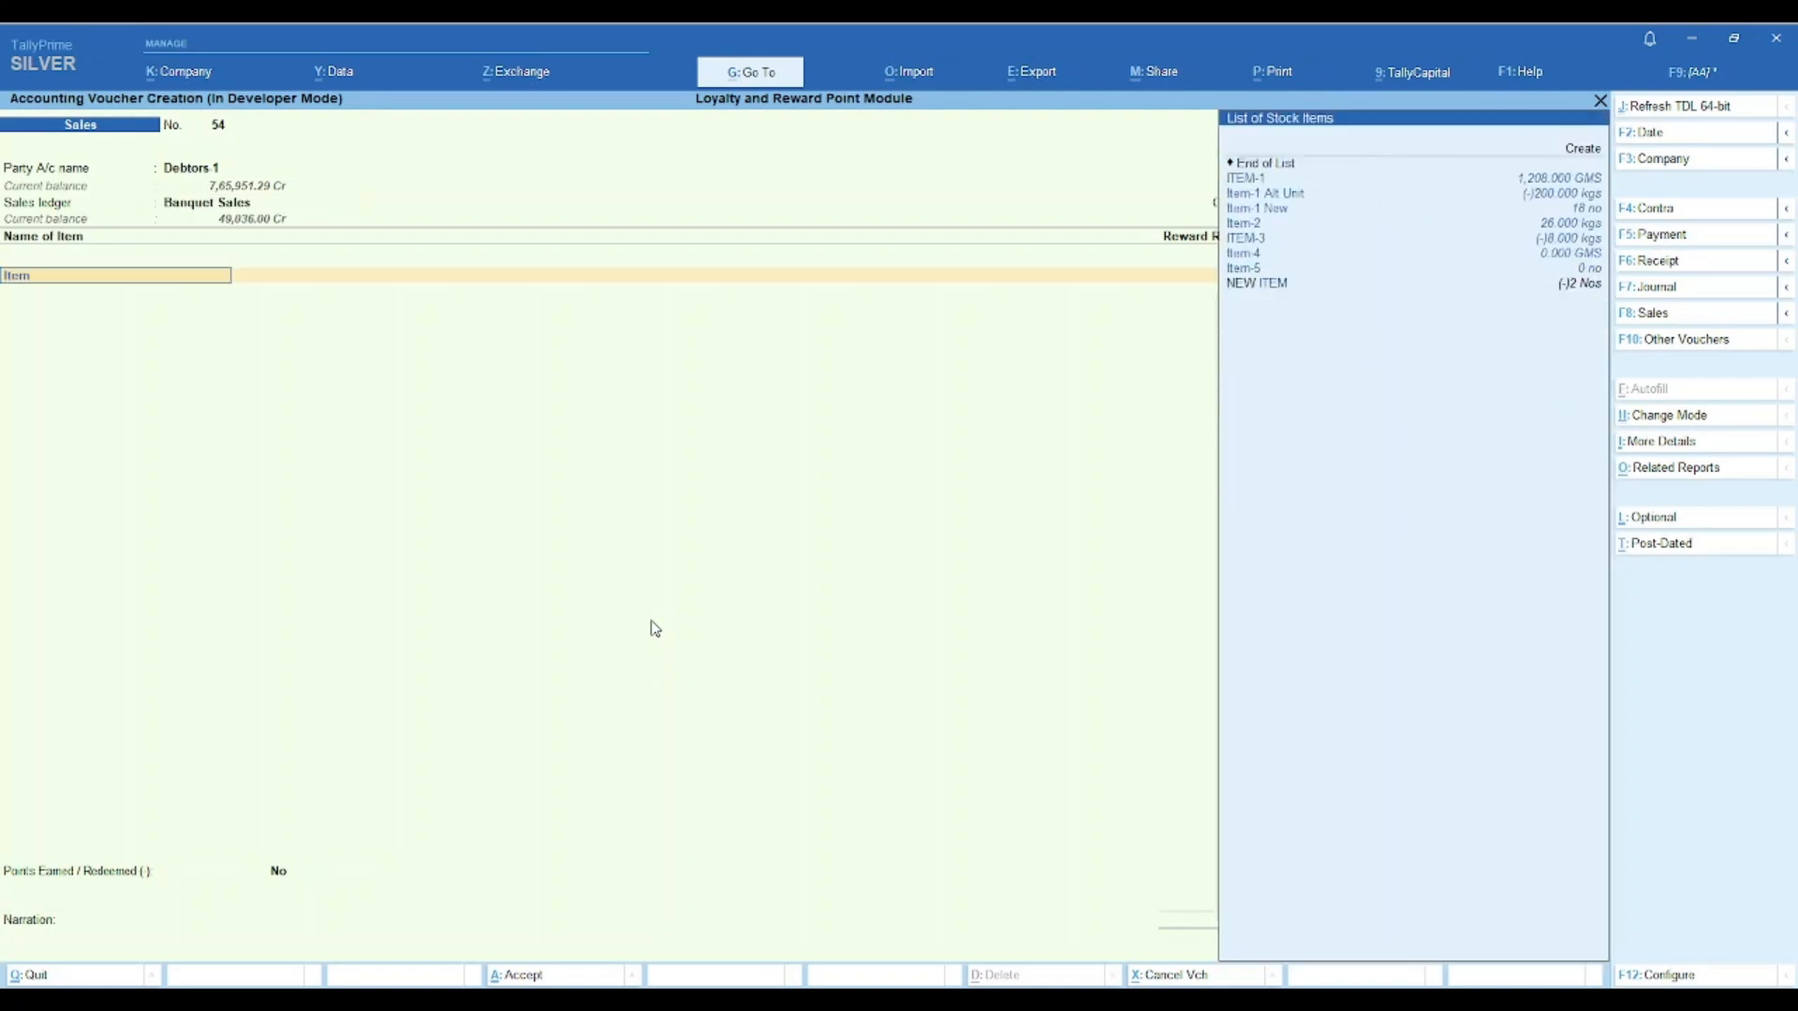
key("Return")
key("Return")
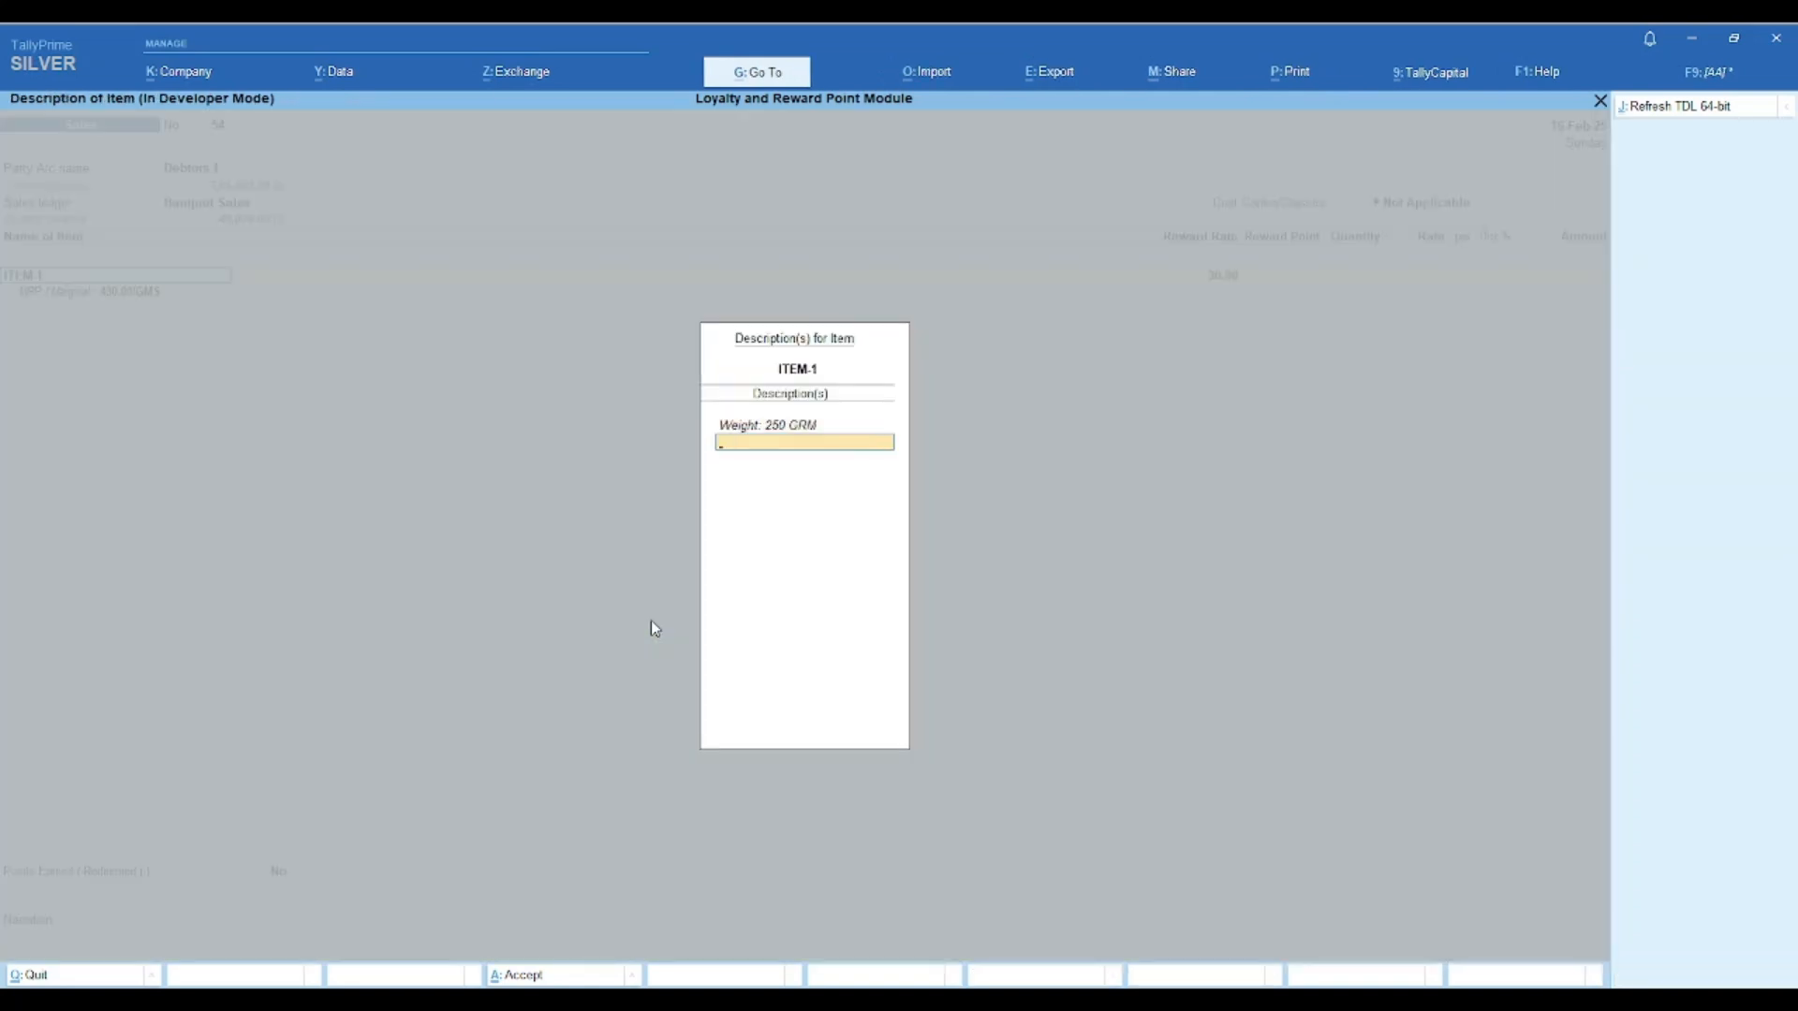
key("Return")
key("Return")
key("Return")
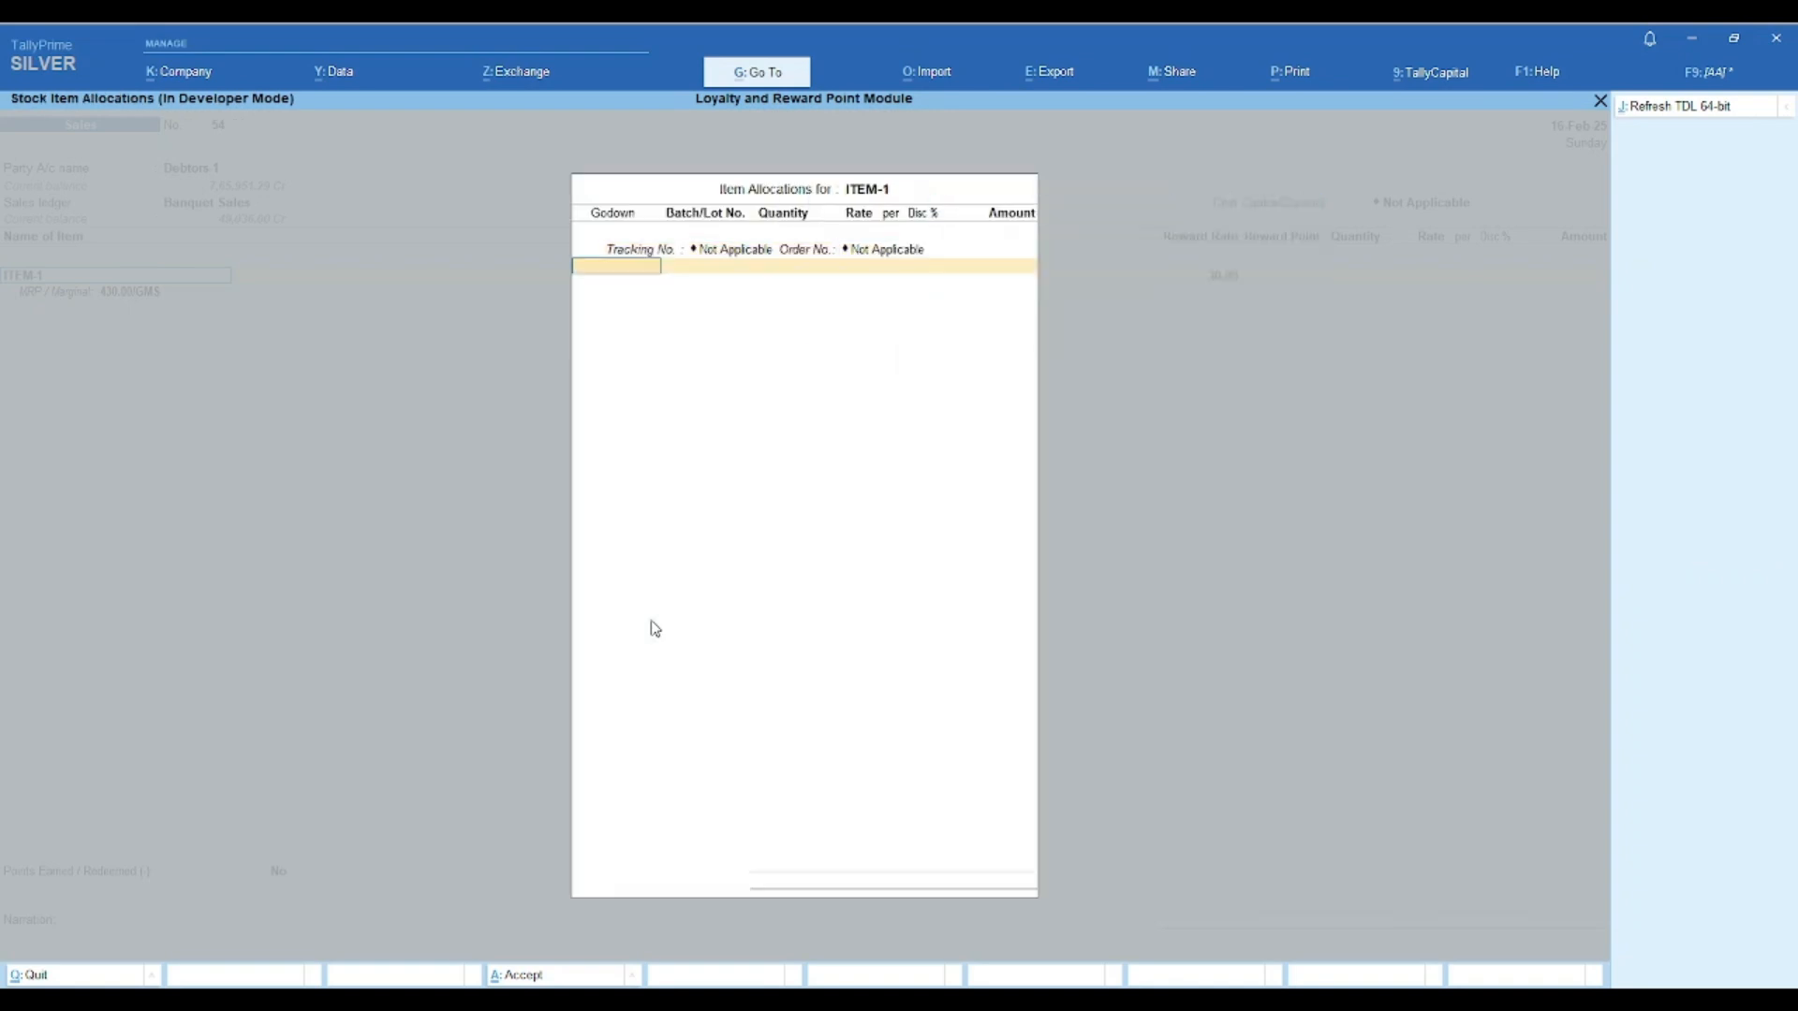
key("Return")
key("Return")
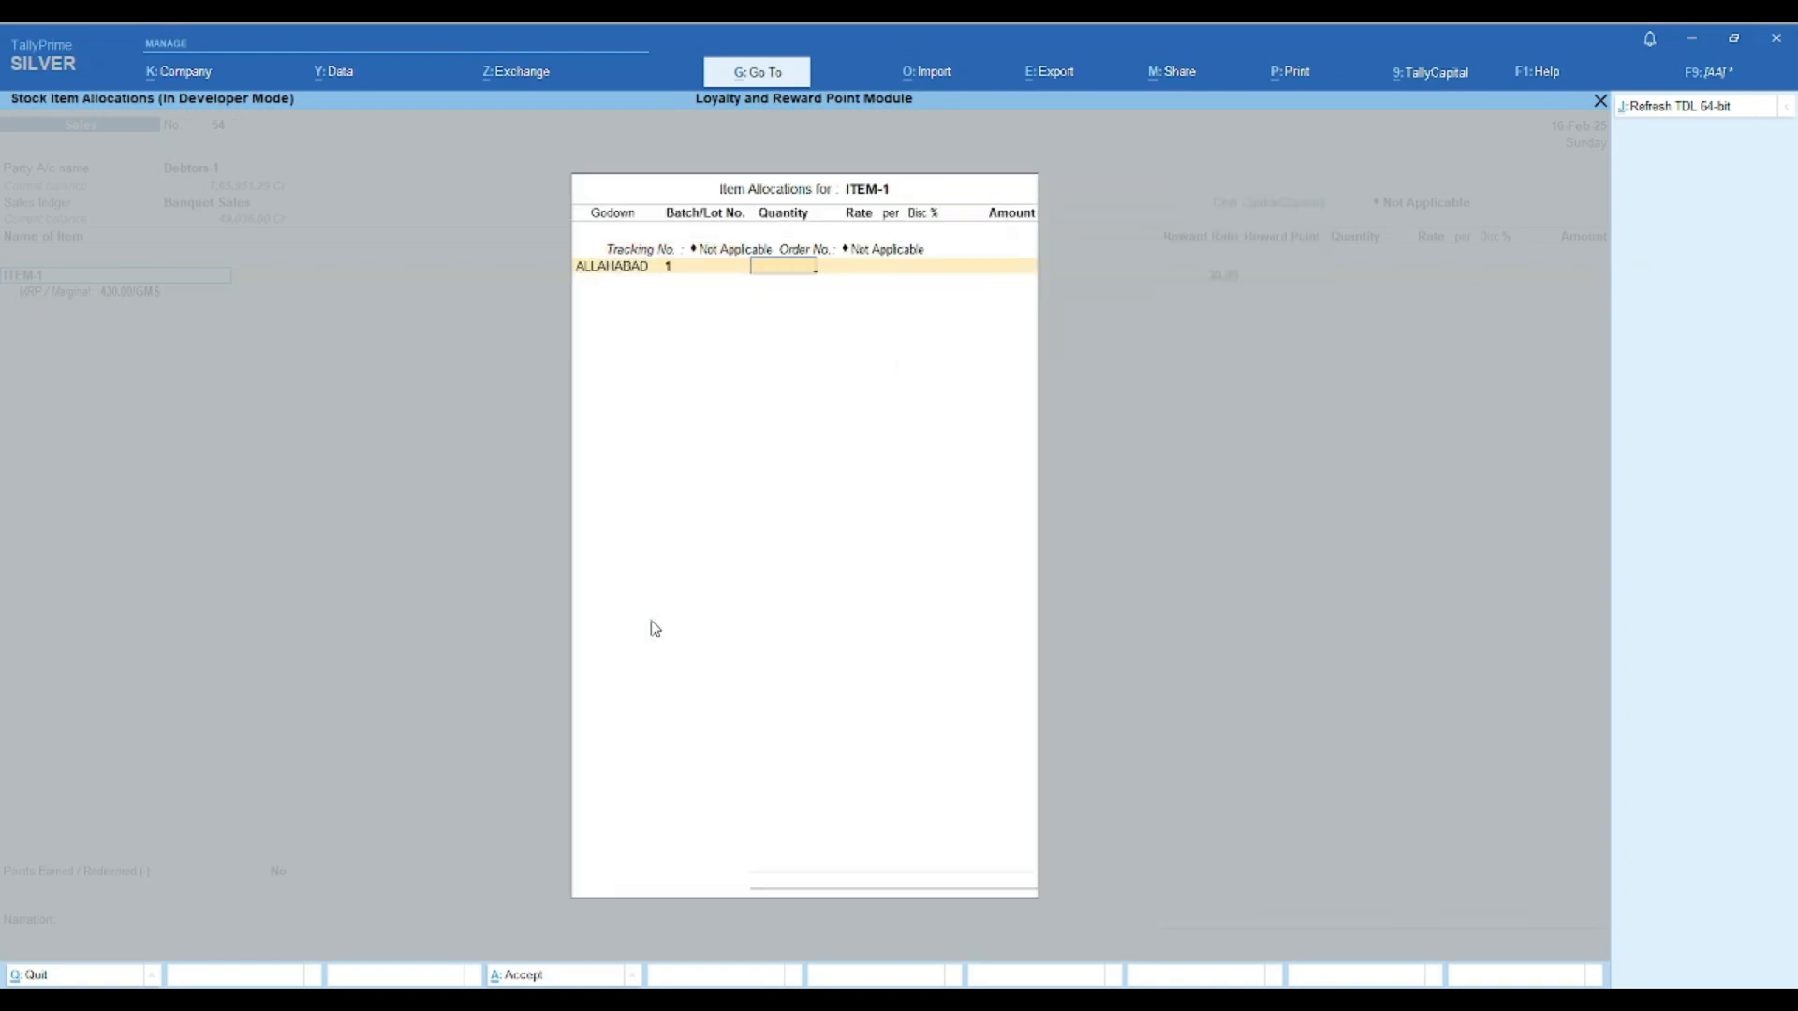
- Set ITEM-1's quantity to 10 GMS at the default rate and complete its line with the default reward rate
type("10")
key("Return")
key("Return")
key("Return")
key("Return")
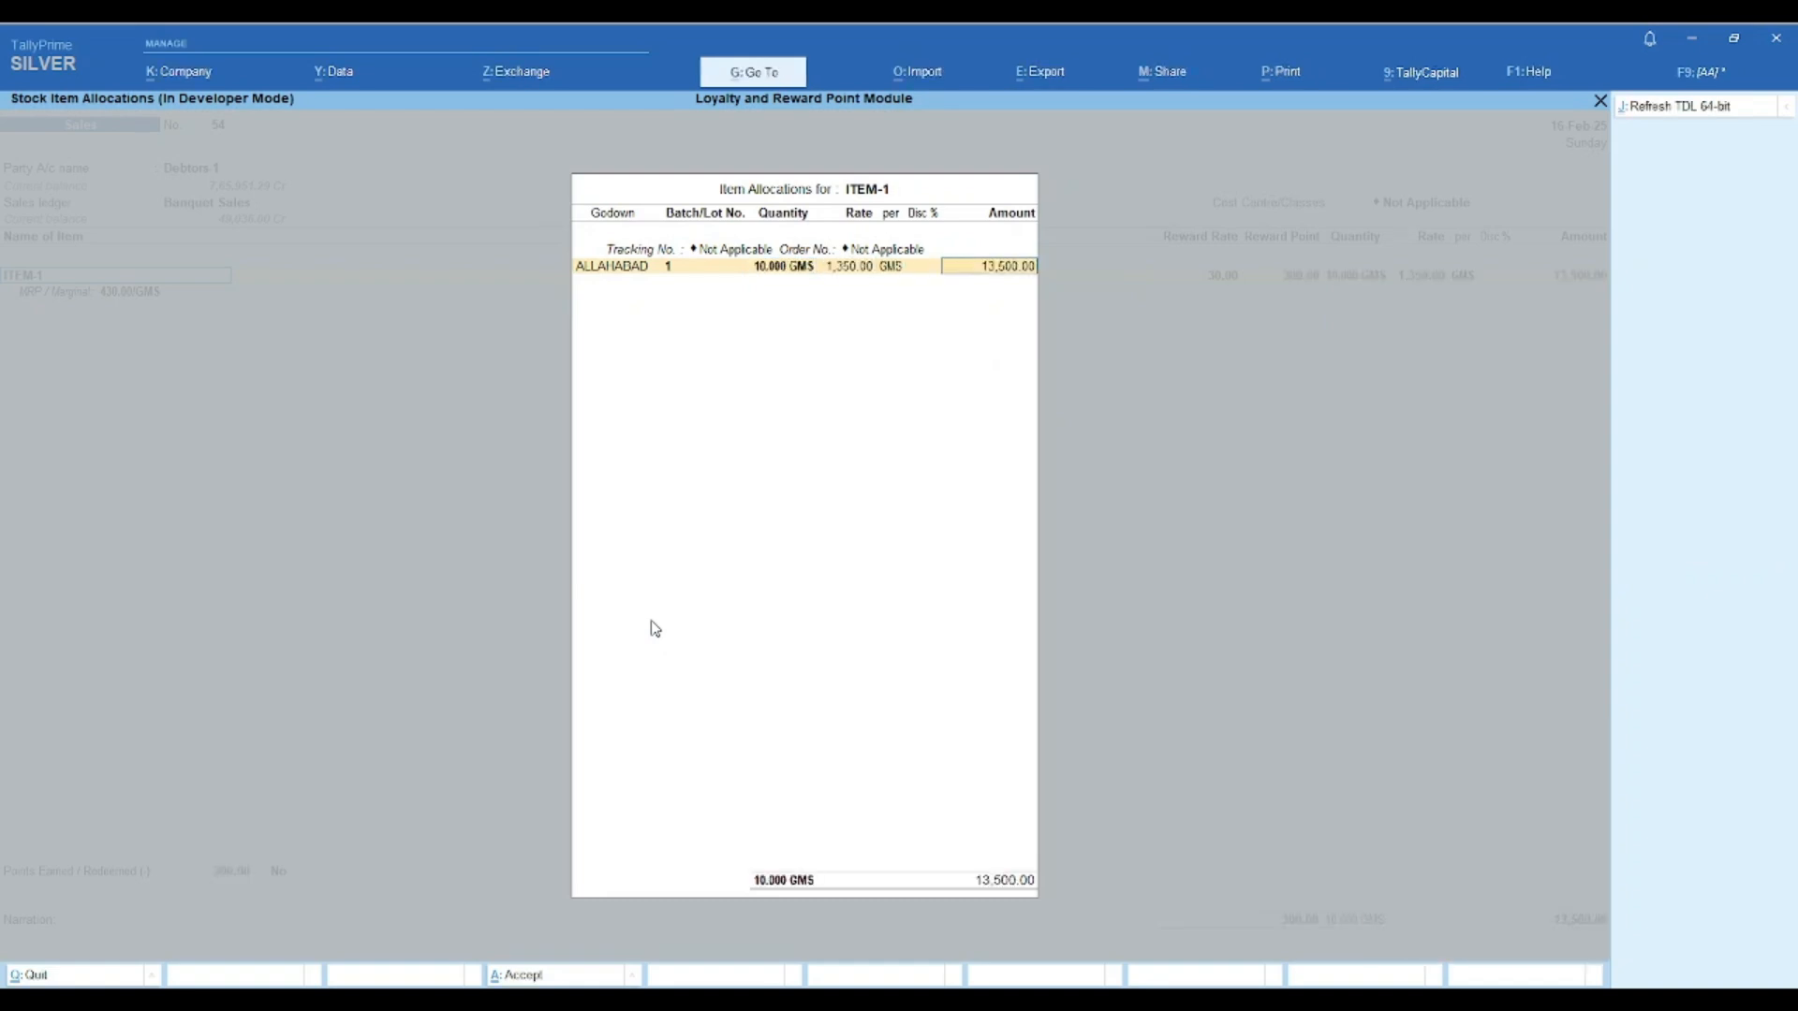
key("Return")
key("Return")
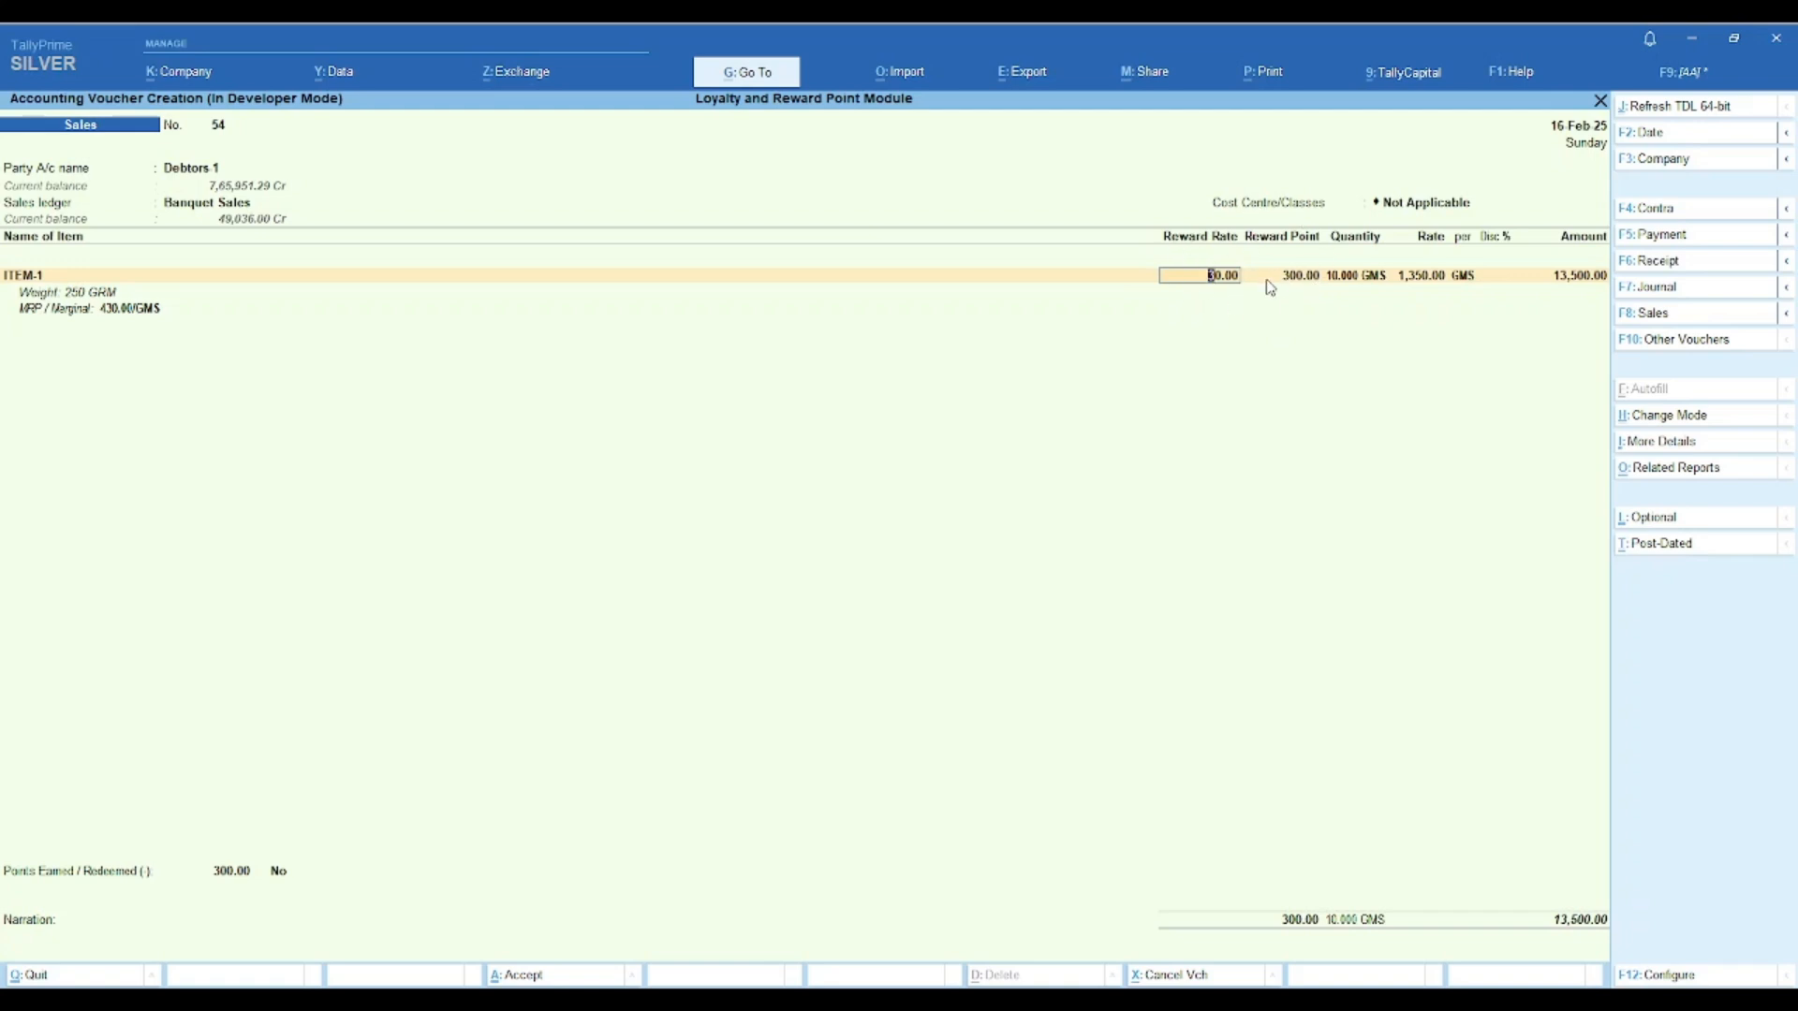
key("Return")
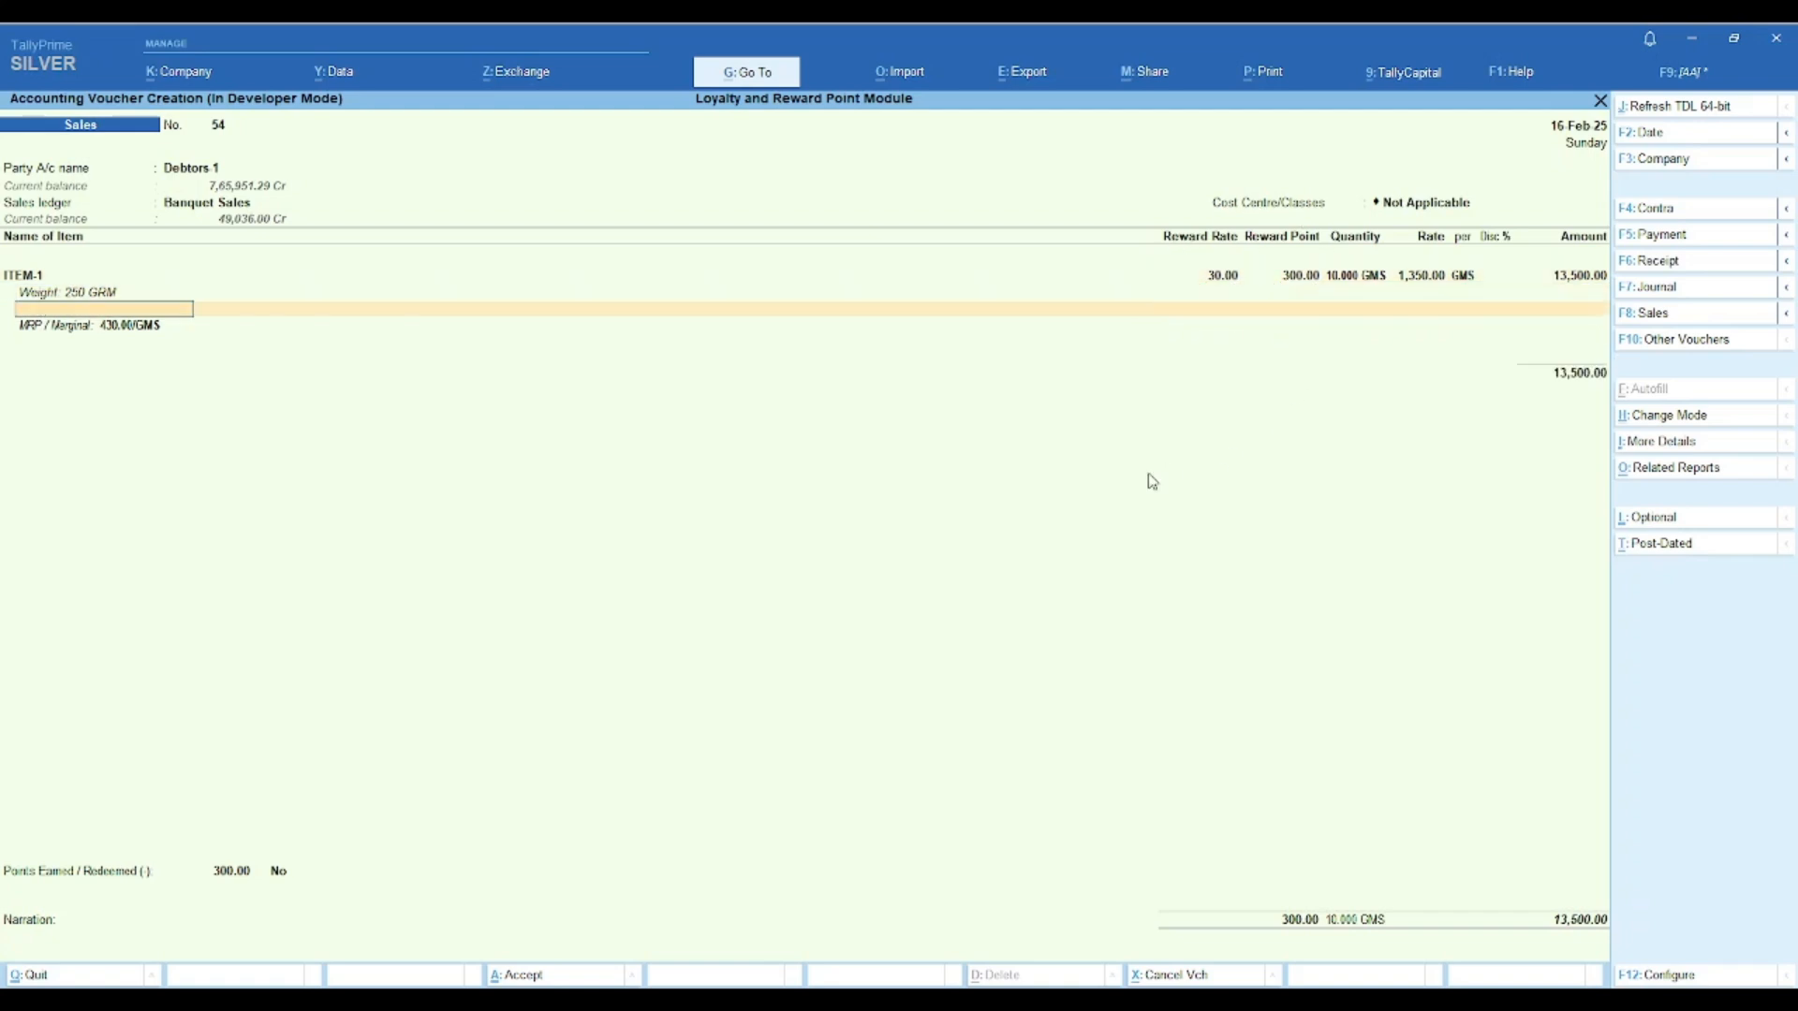
key("Return")
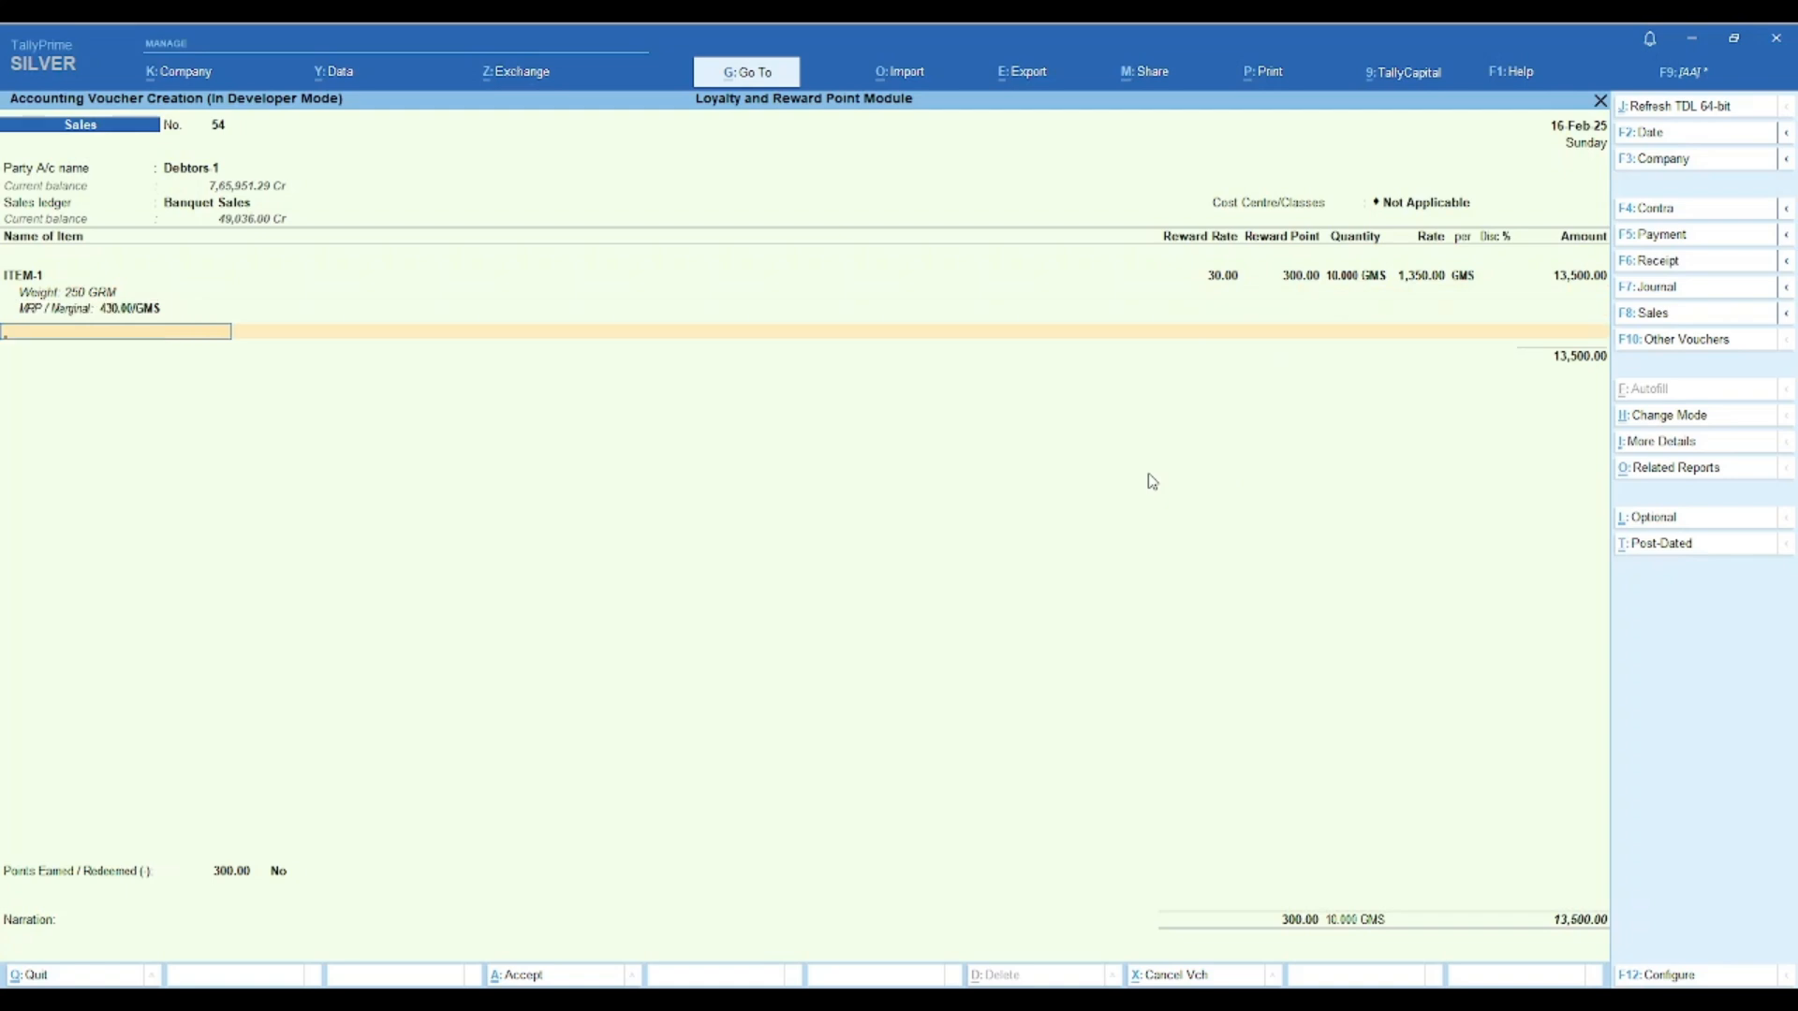
- Add Item-2 as the second line and allocate it to the ALLAHABAD godown under new batch 22
type("Item")
key("Down")
key("Down")
key("Down")
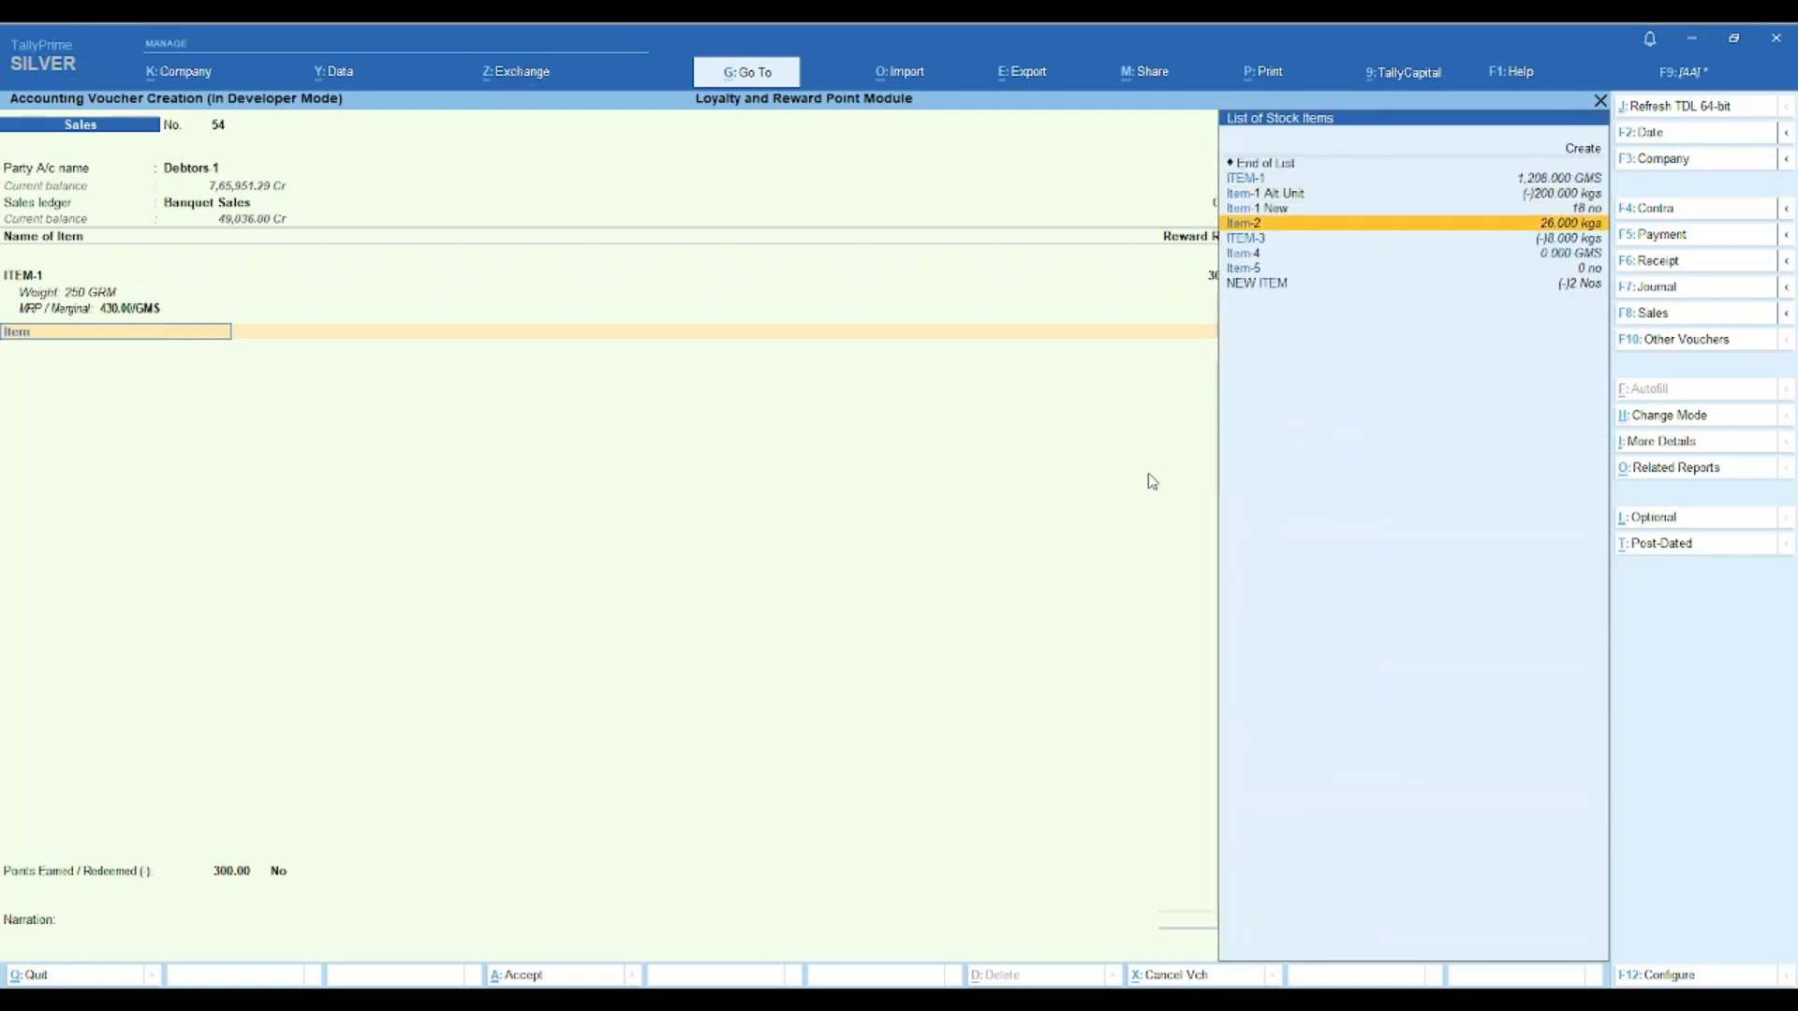
key("Return")
key("Return")
key("Return")
key("Return")
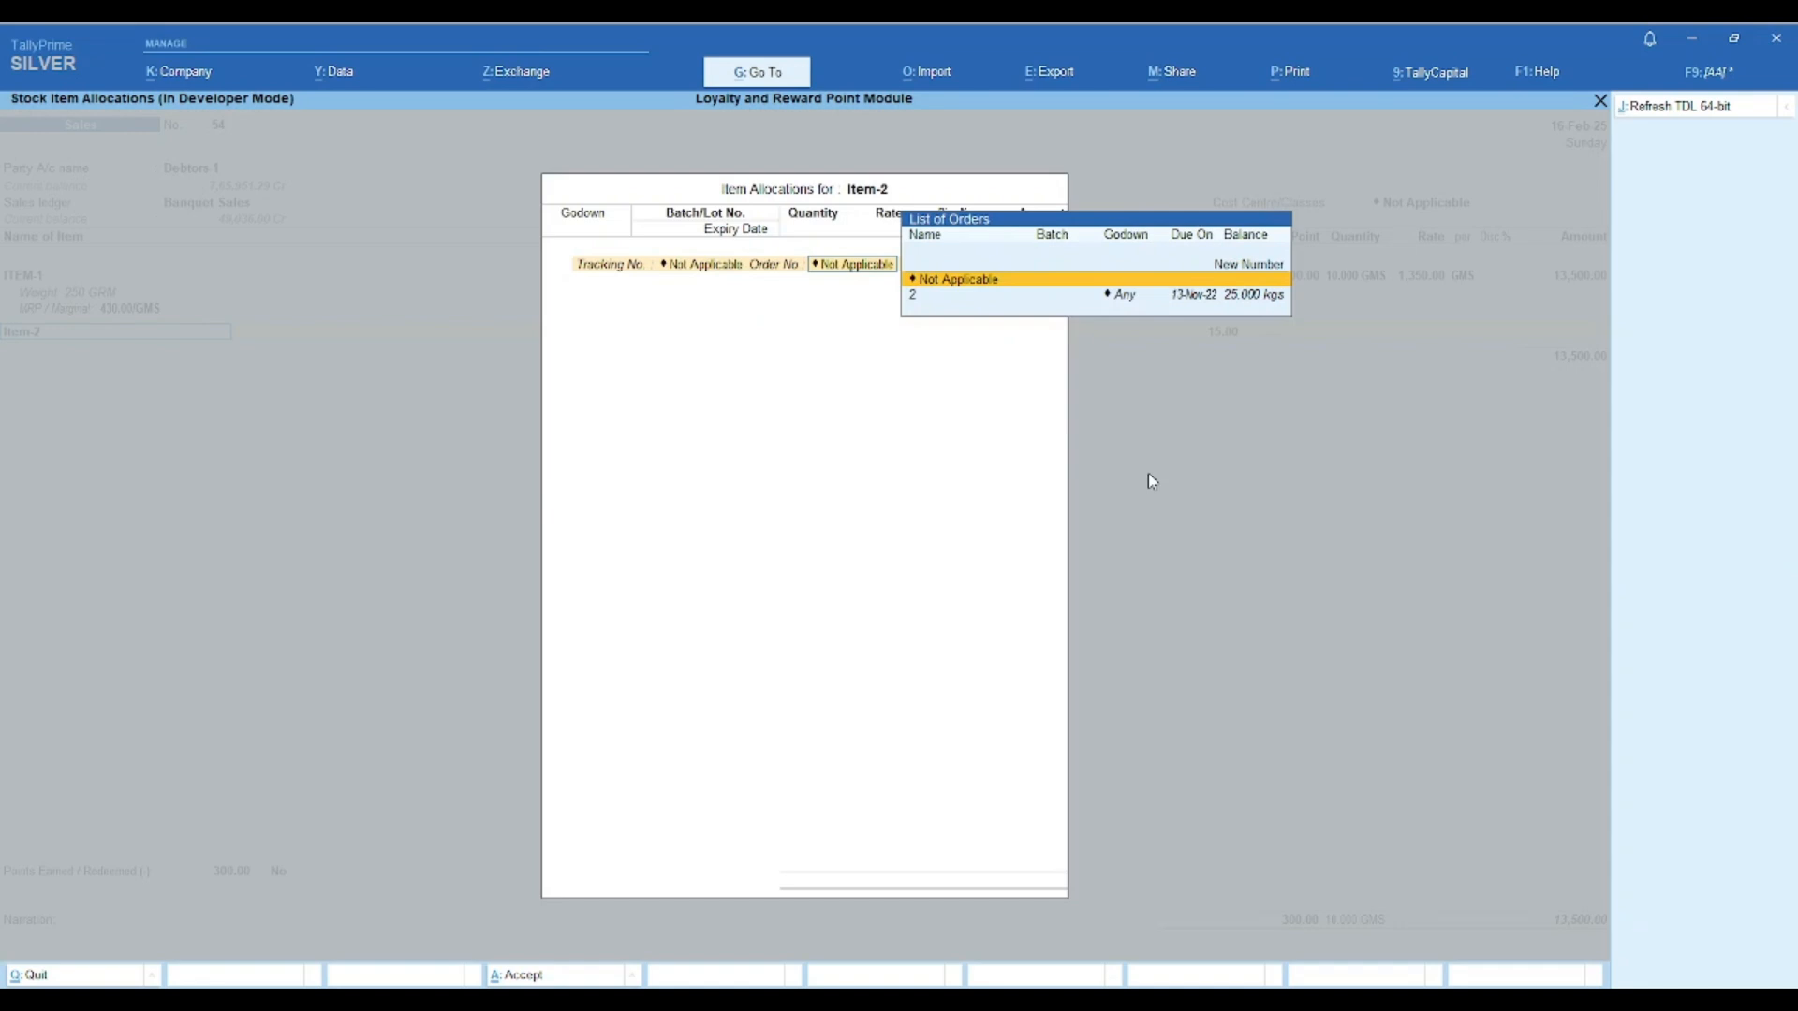
key("Return")
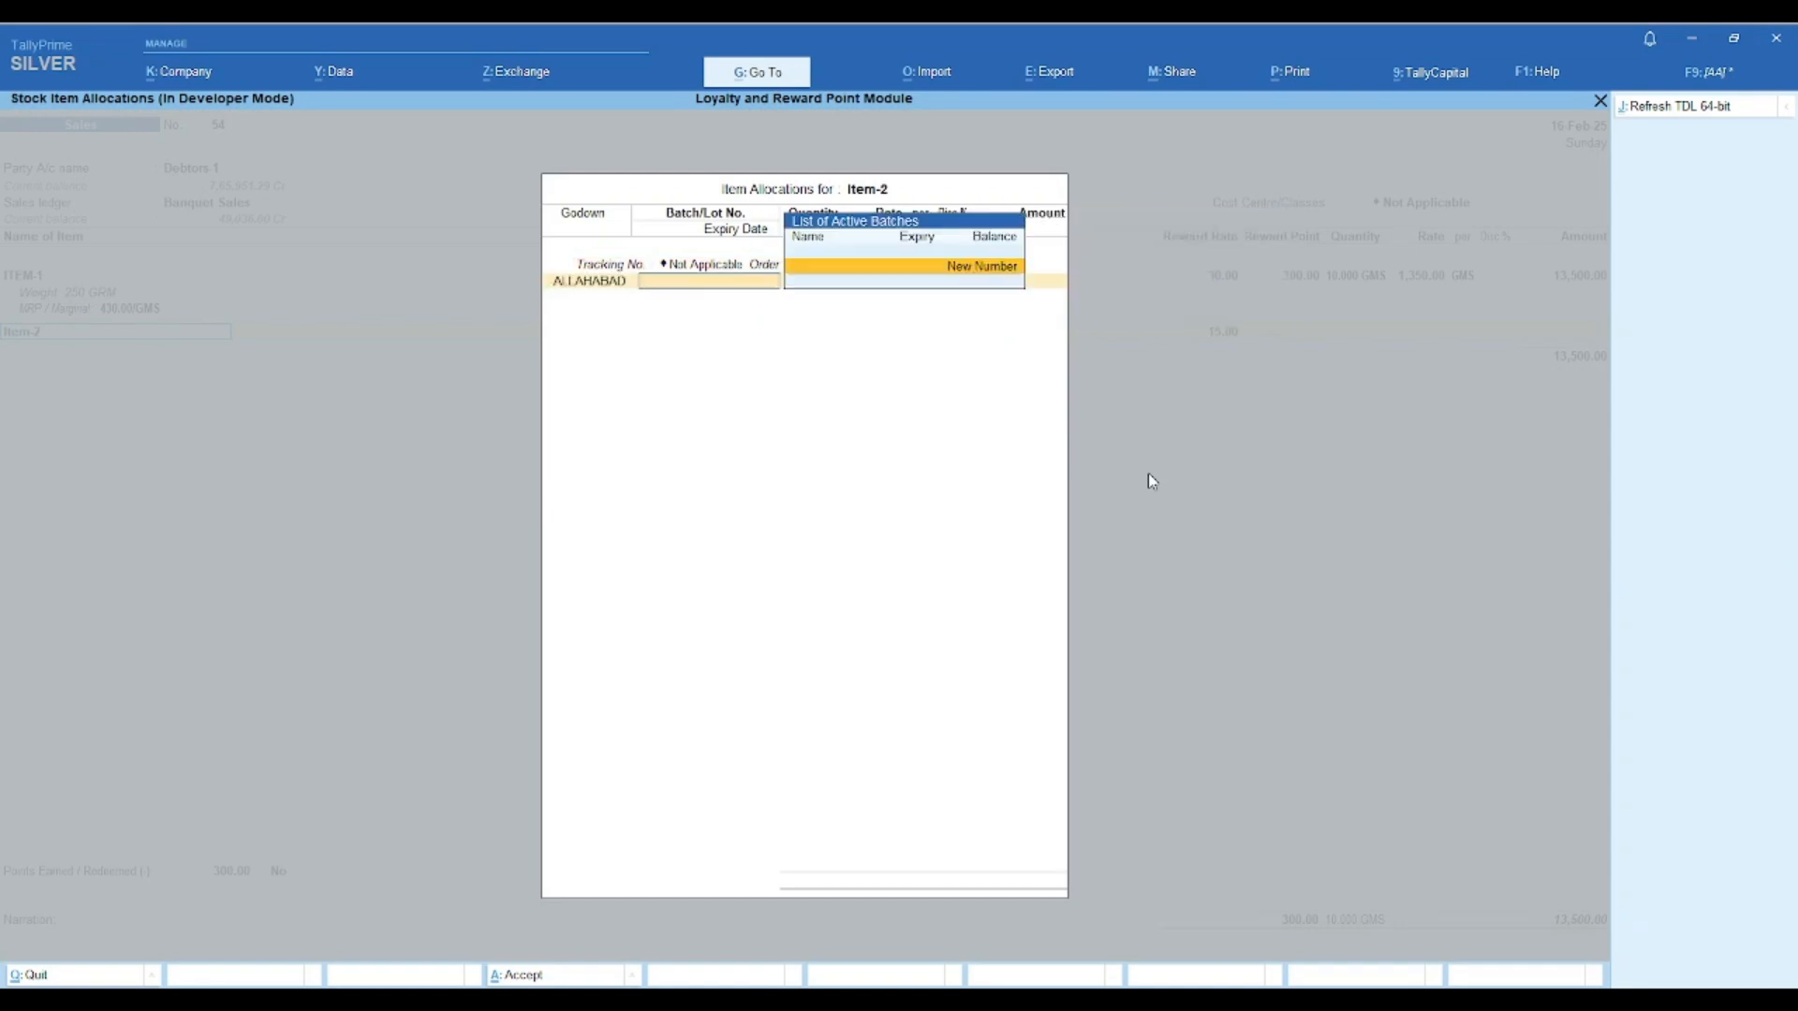
key("Return")
type("22")
key("Return")
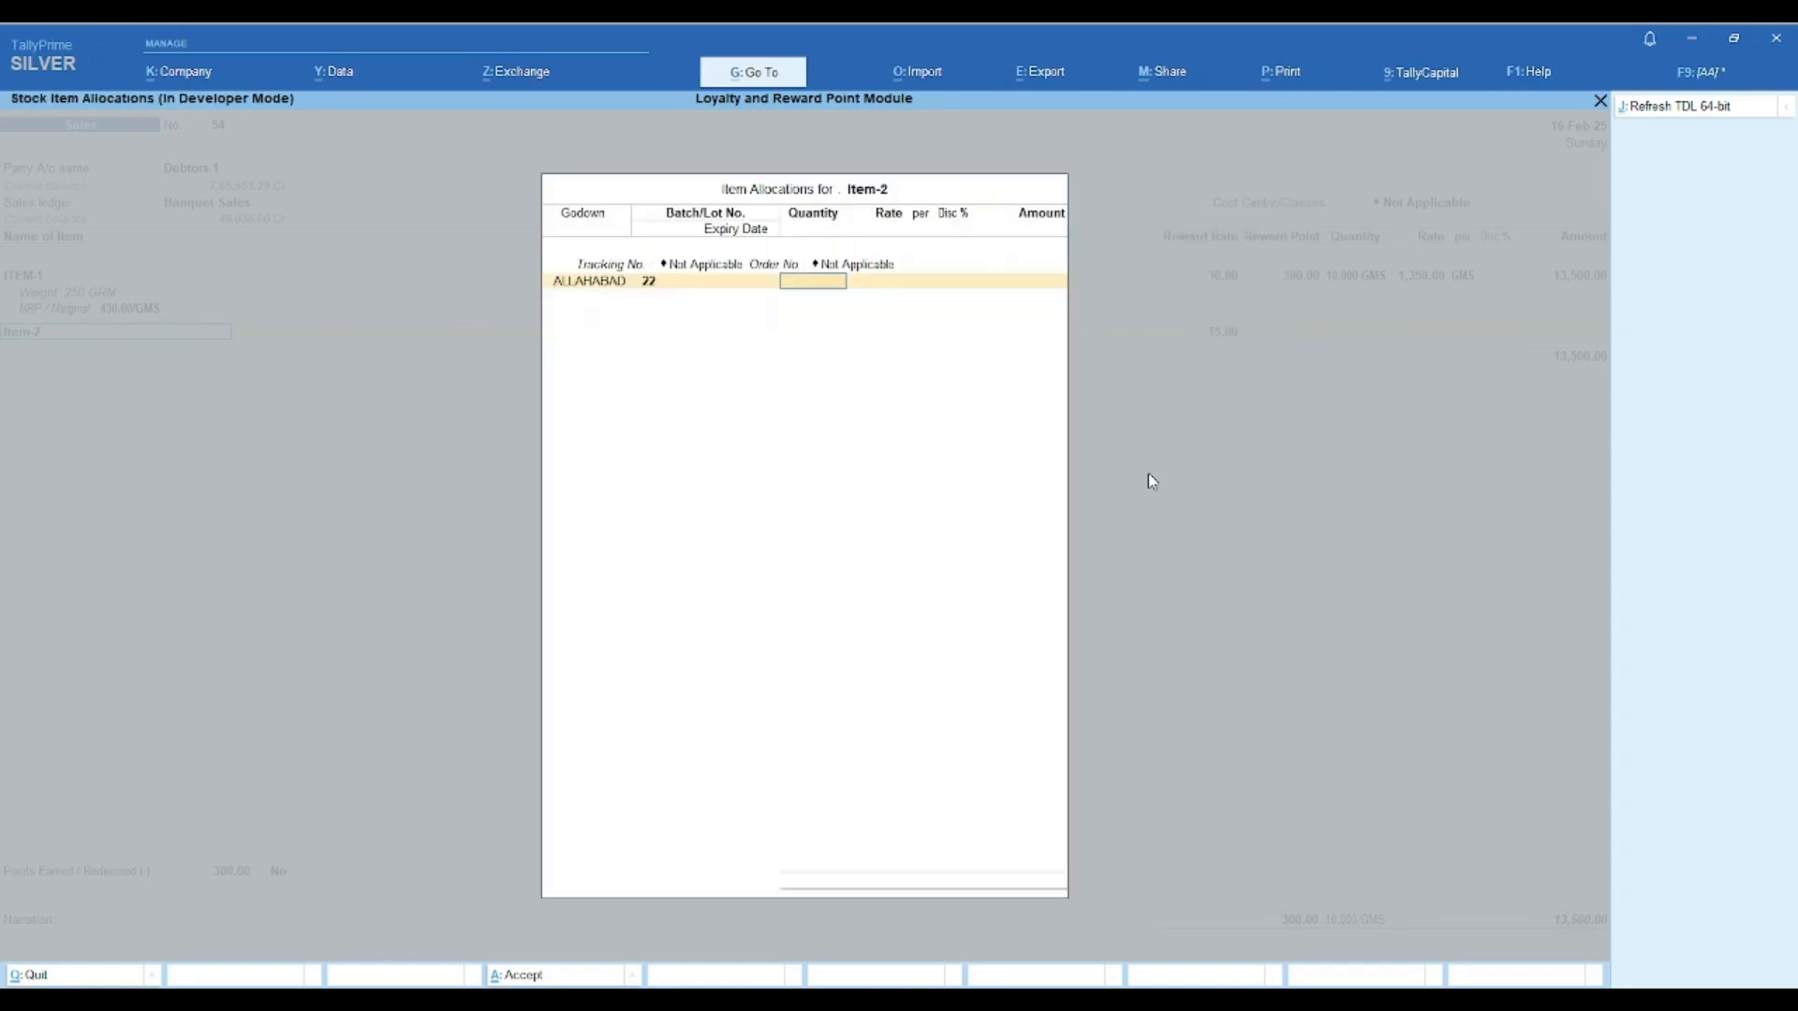
- Set Item-2's quantity to 5 kgs at the default rate and complete its line with the default reward rate
type("5")
key("Return")
key("Return")
key("Return")
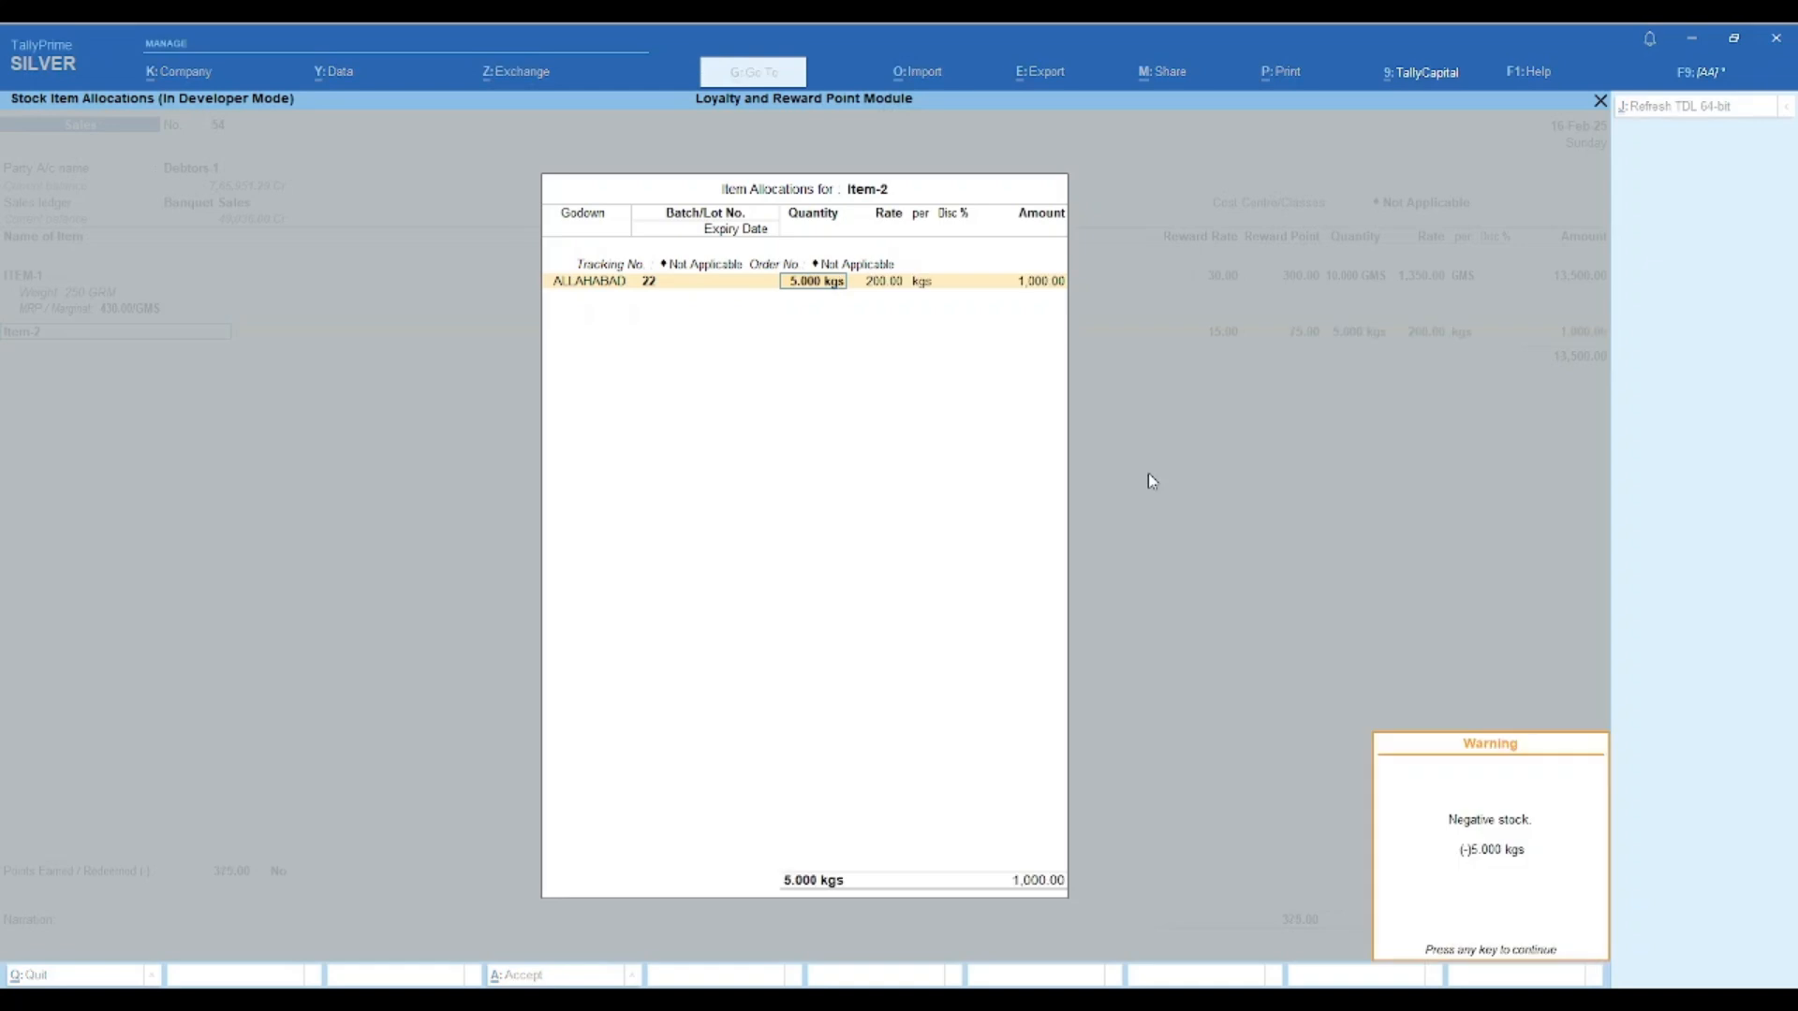
key("Return")
key("Return")
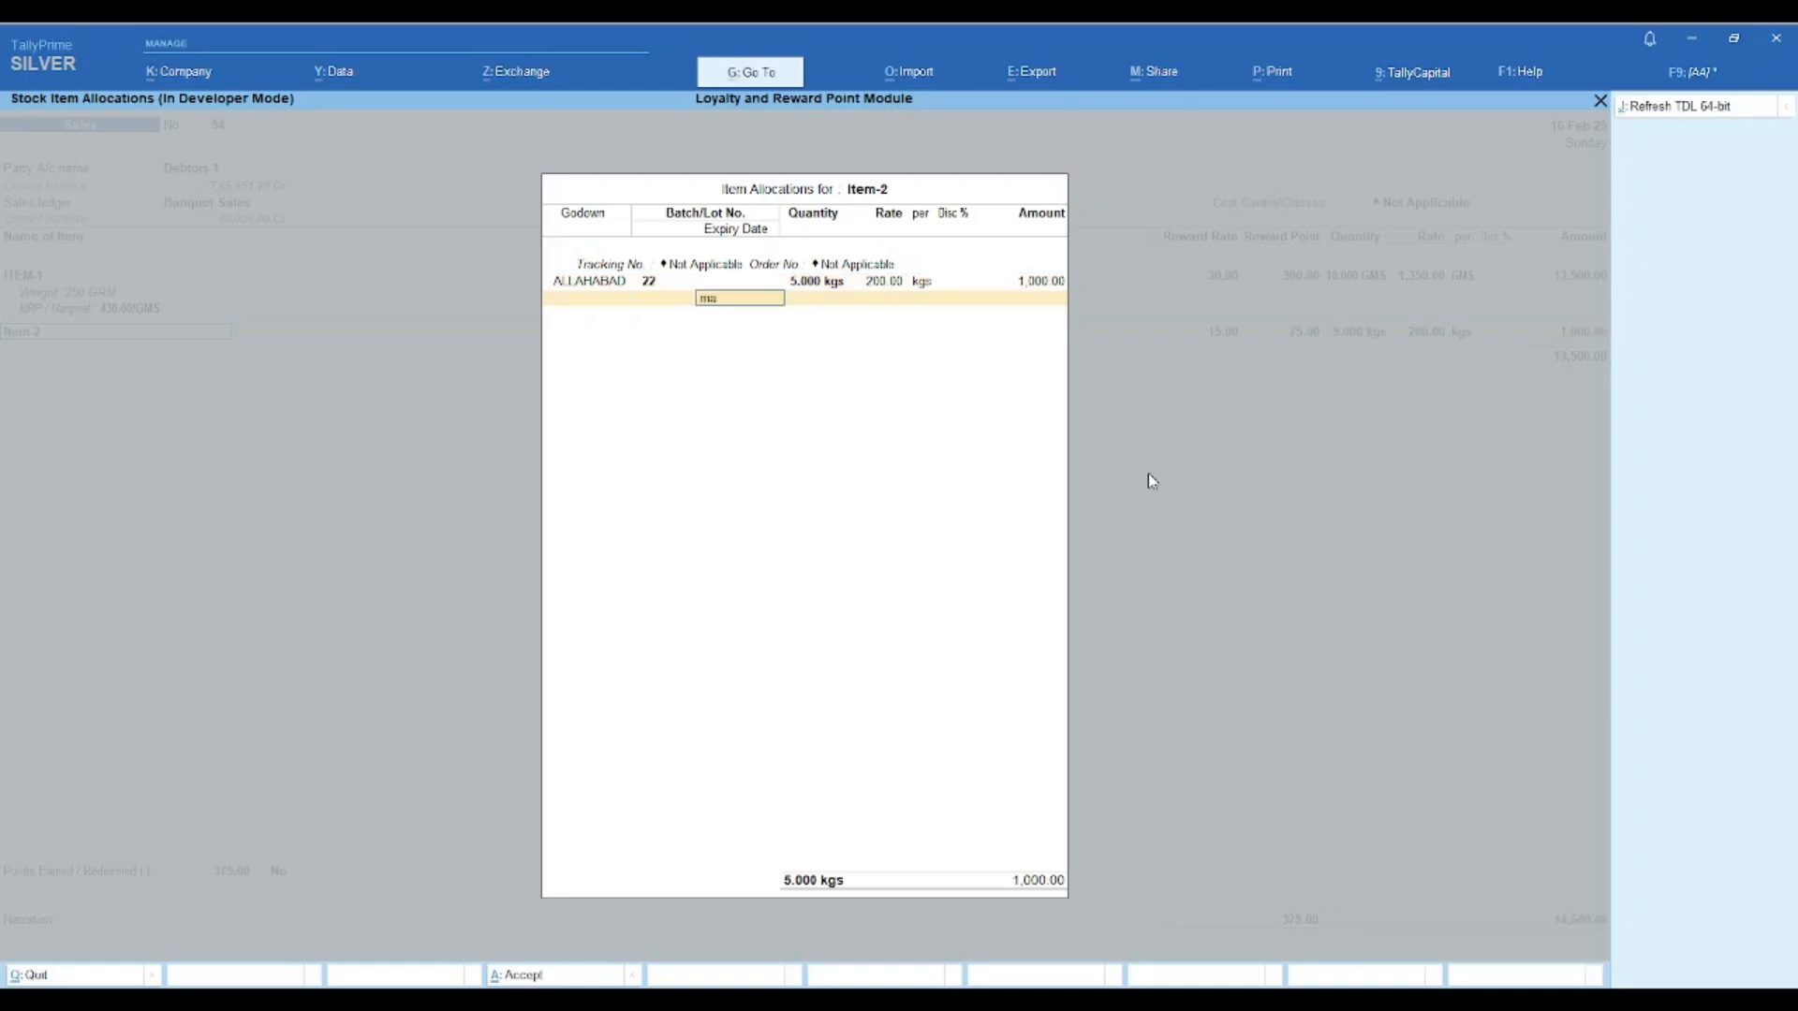
key("Return")
key("Return")
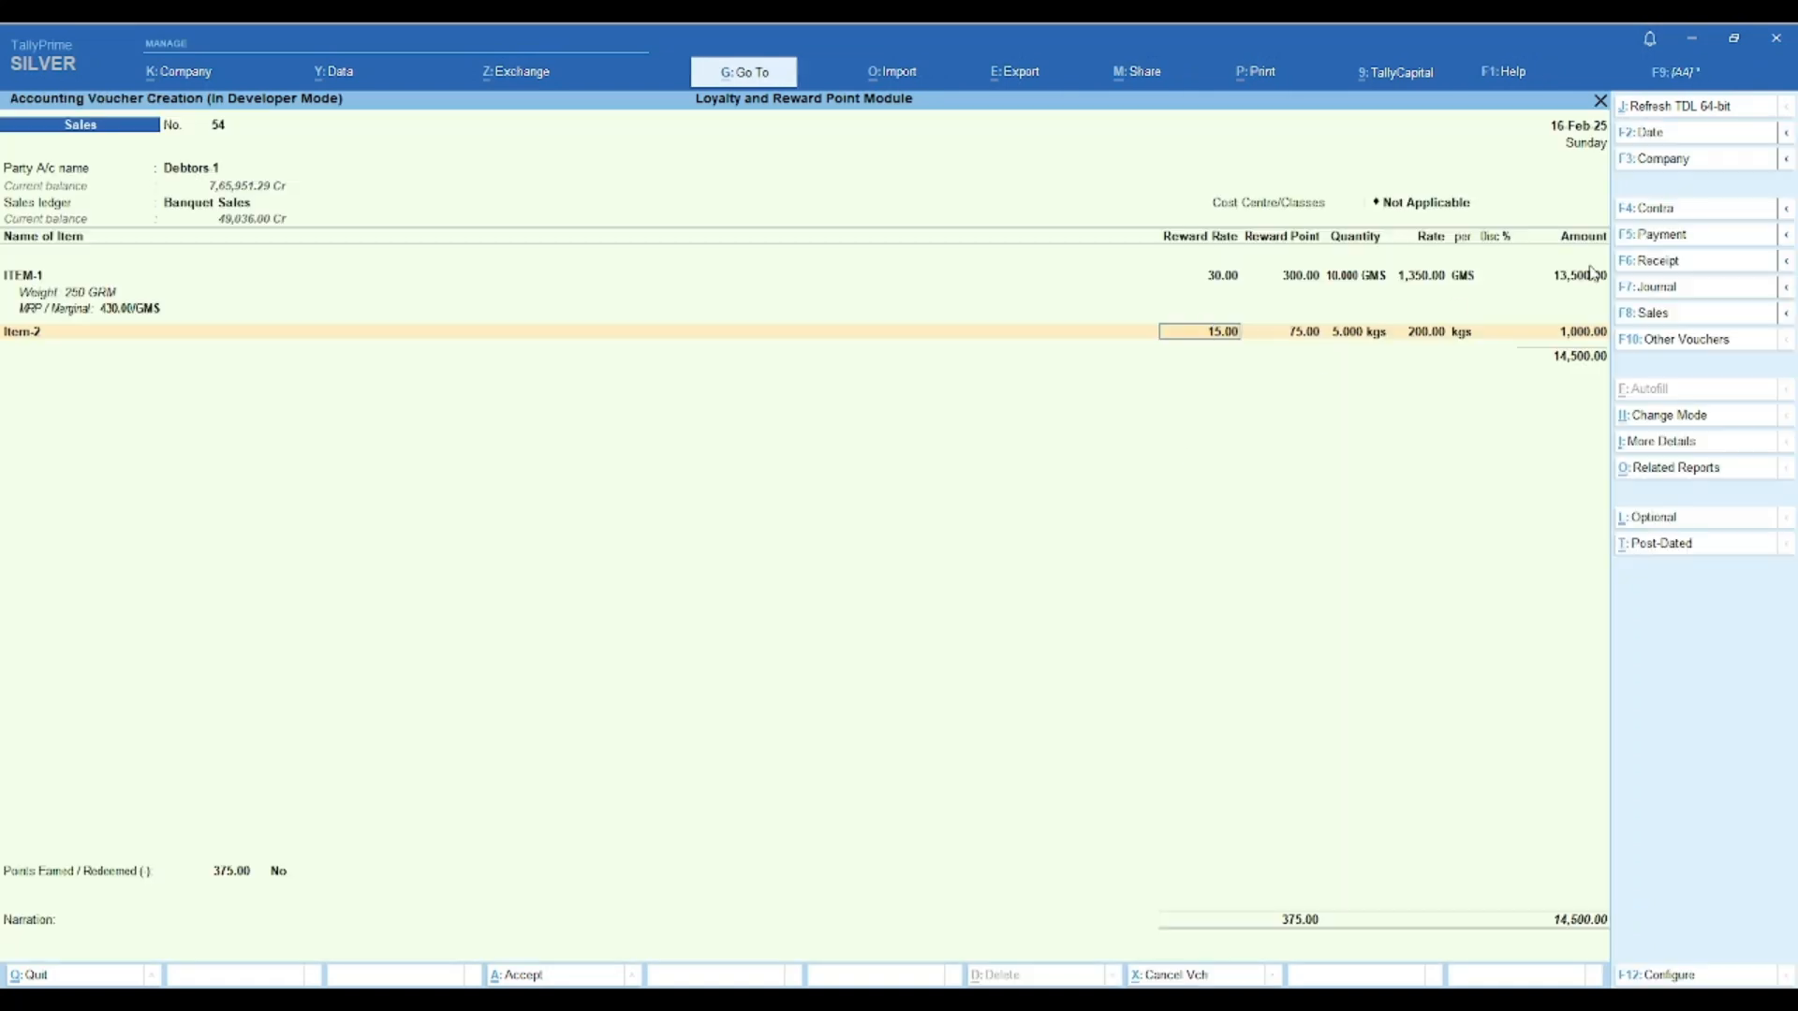
key("Return")
key("Return")
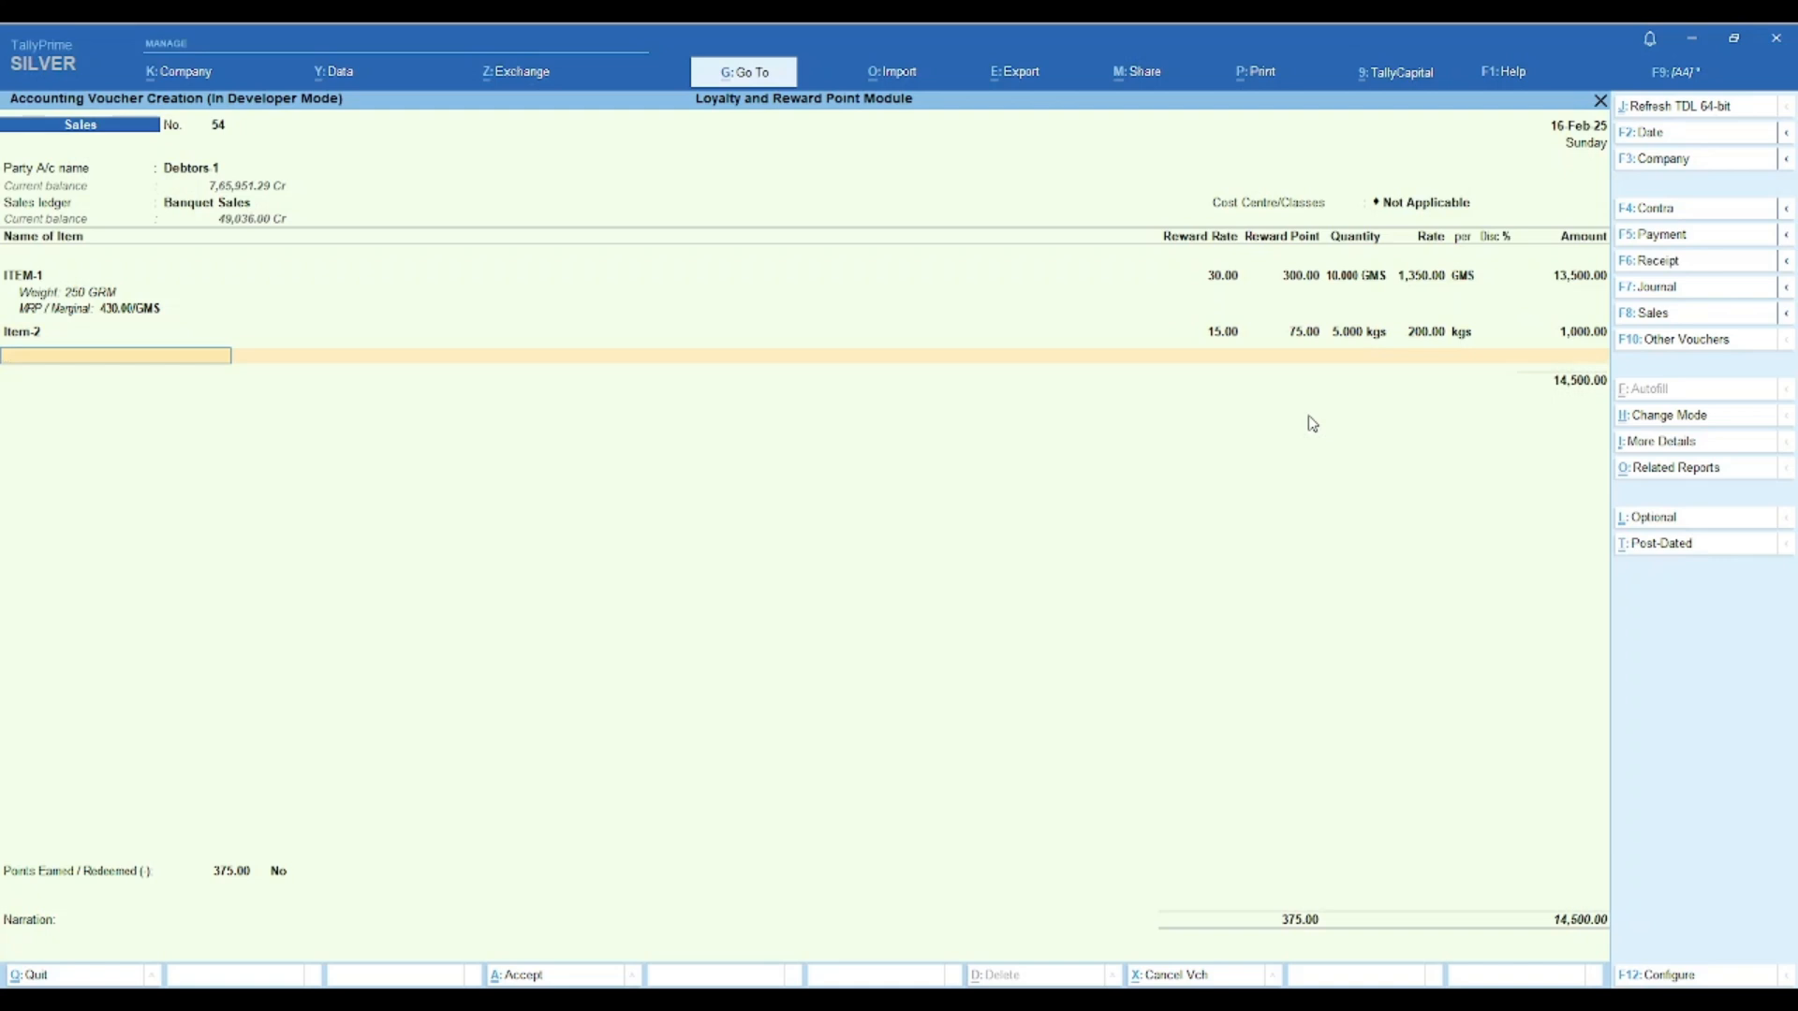
- Add ITEM-3 as the third line and allocate it to the ALLAHABAD godown without tracking or order numbers
type("Item")
key("Down")
key("Down")
key("Down")
key("Down")
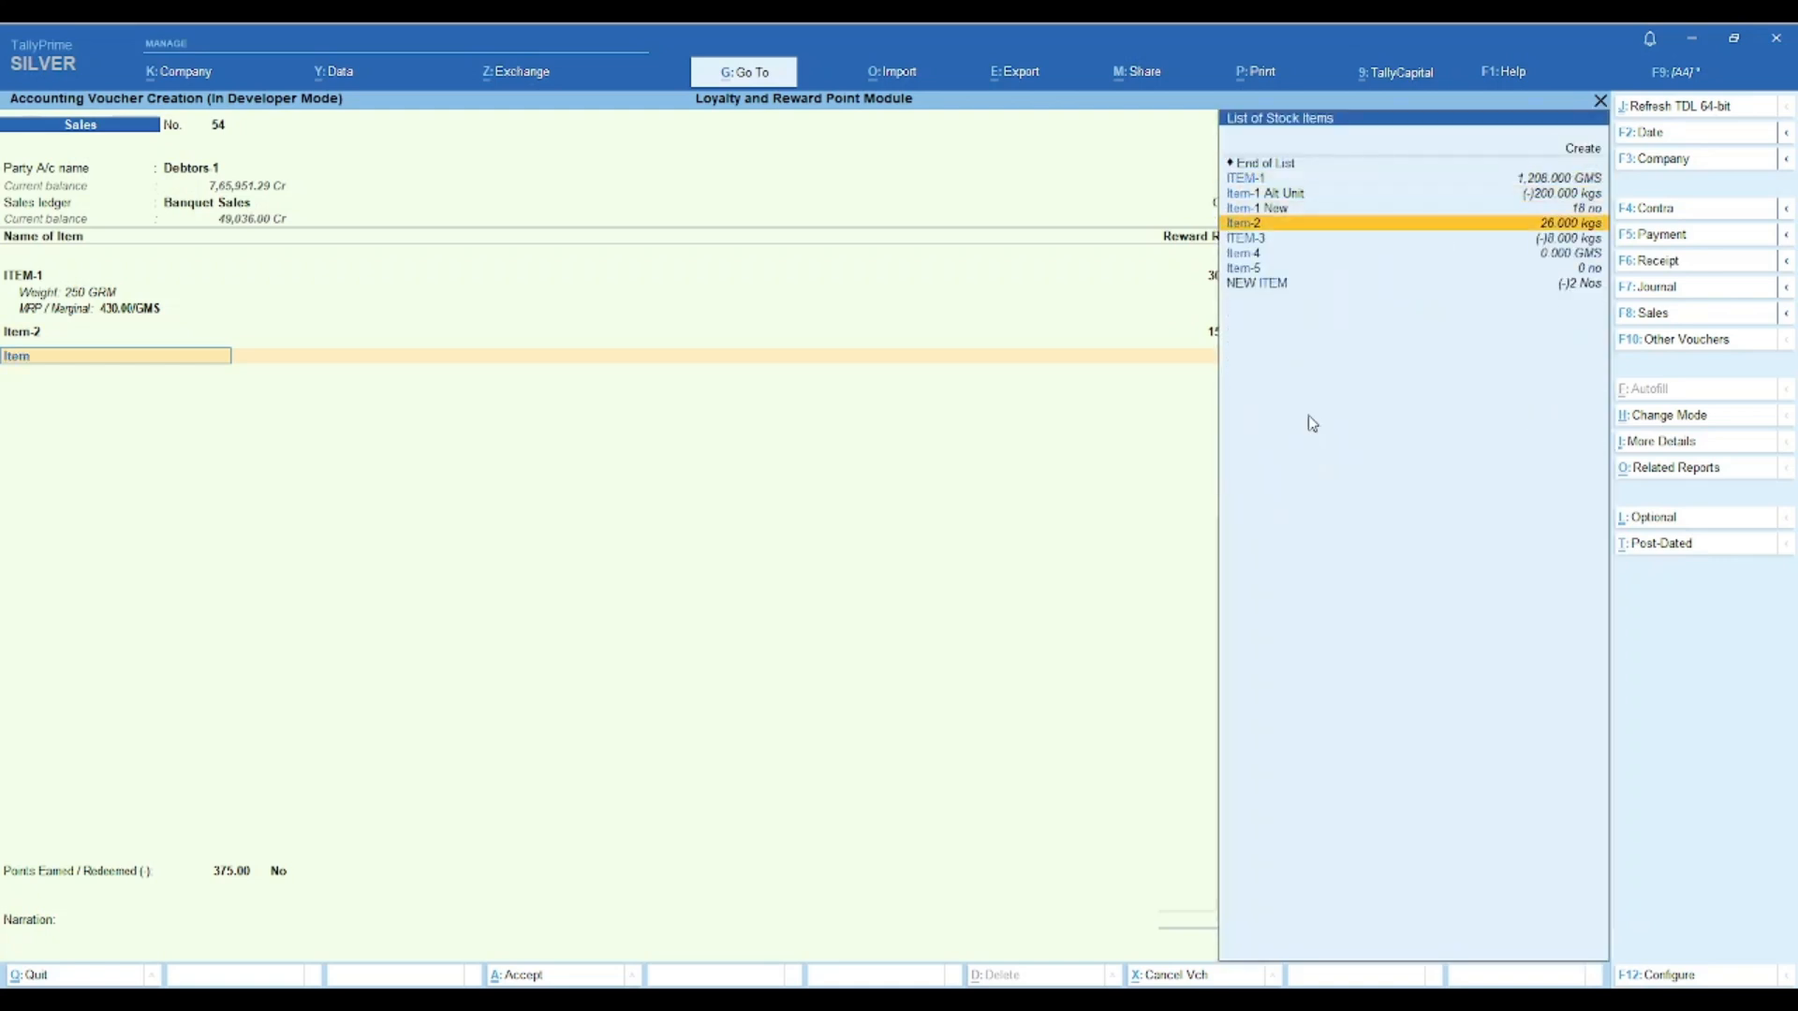
key("Return")
key("Return")
key("Return")
key("Return")
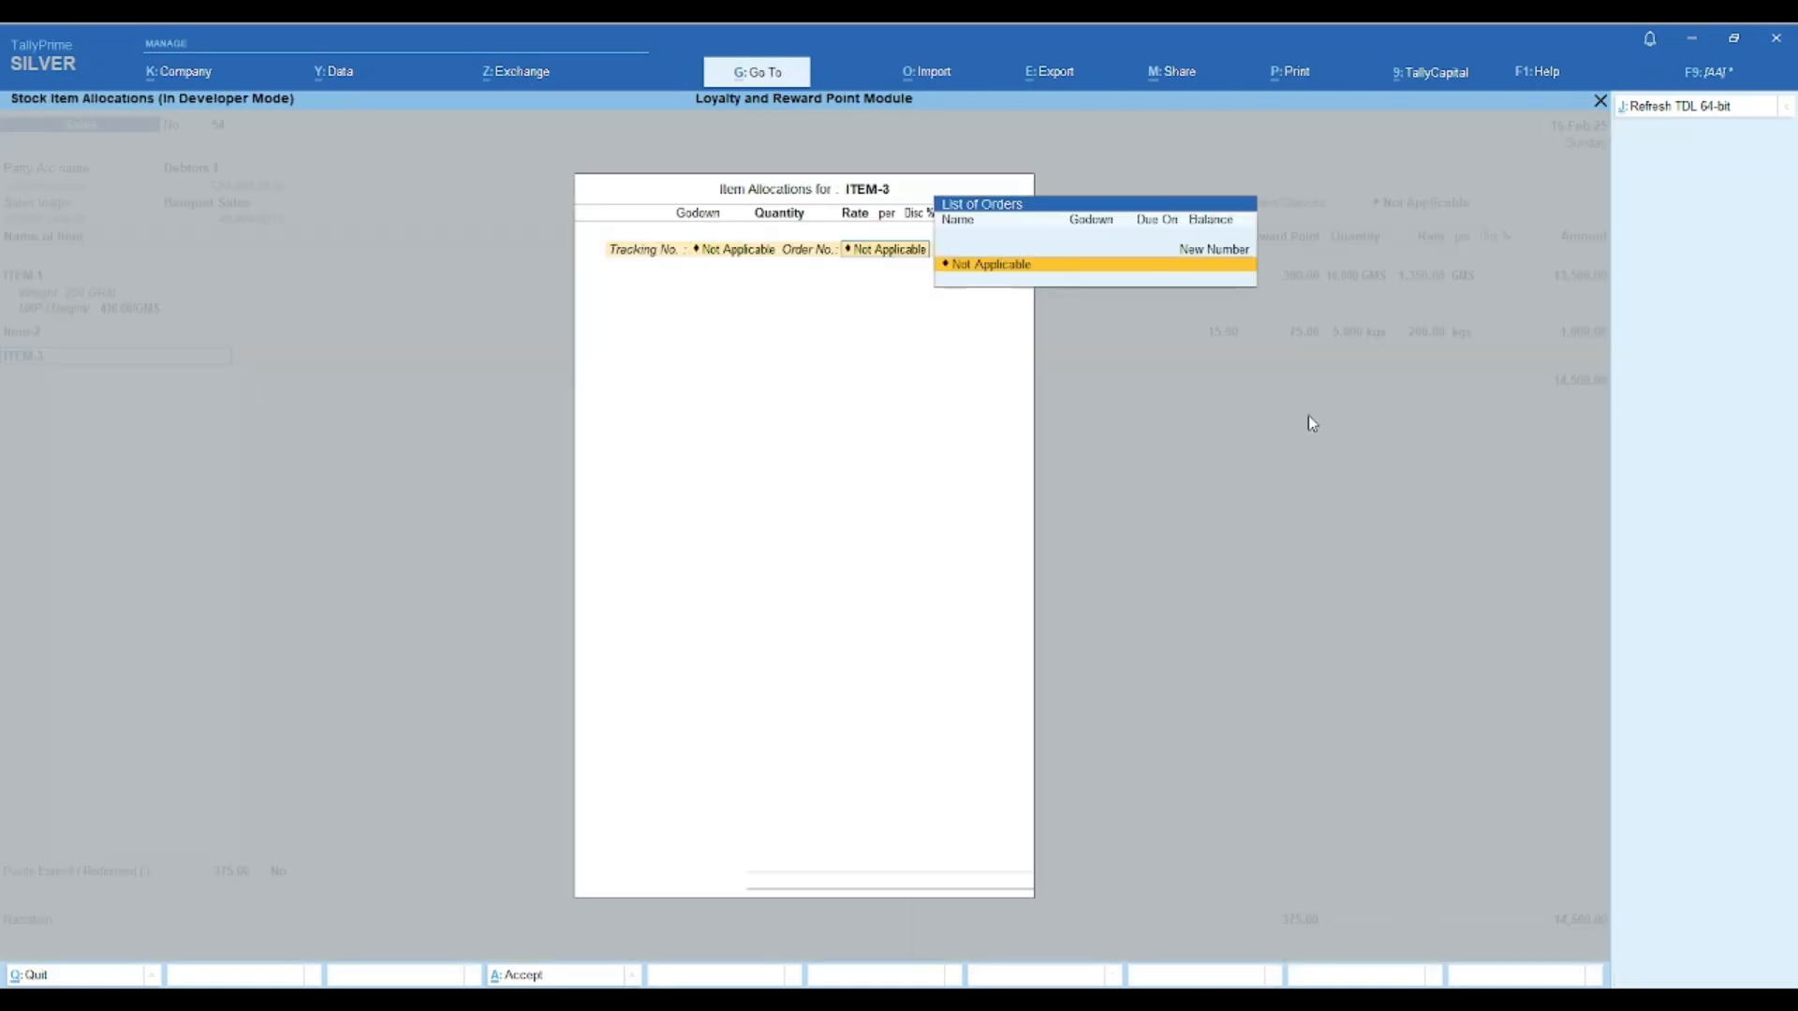
key("Return")
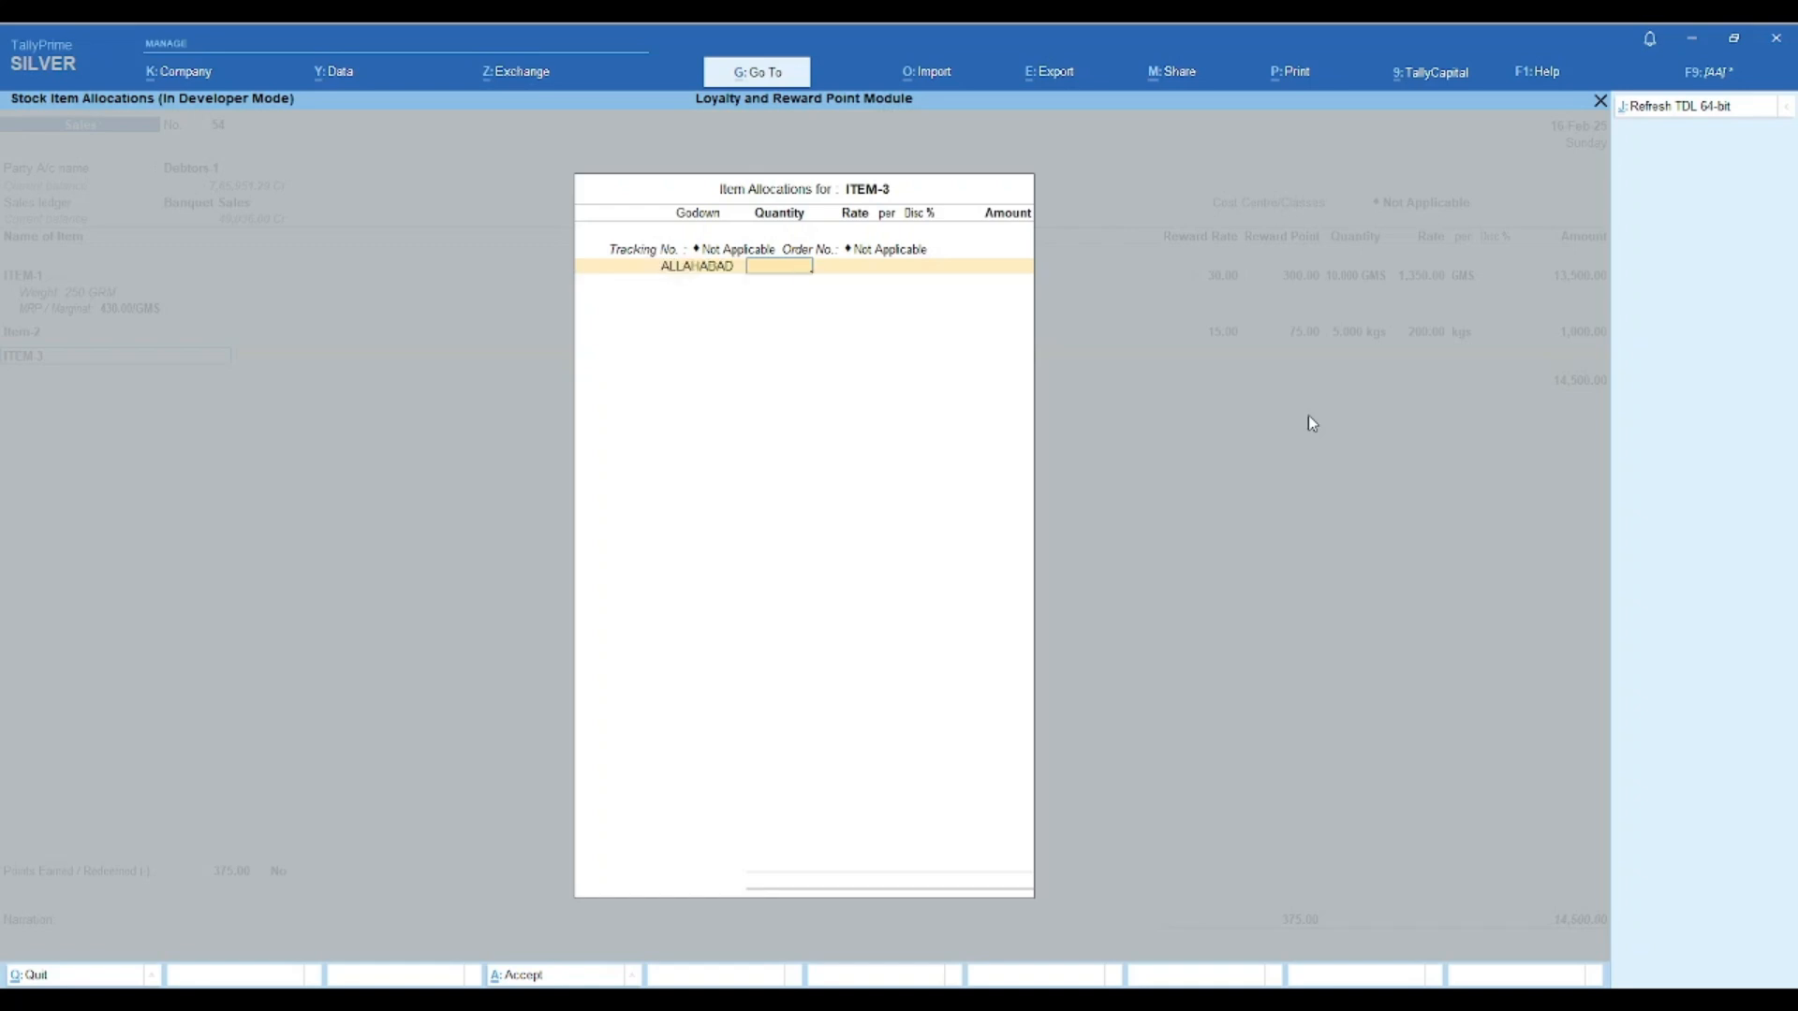
- Set ITEM-3's quantity to 15 kgs at the default rate and complete its line with the reward rate left blank
type("15")
key("Return")
key("Return")
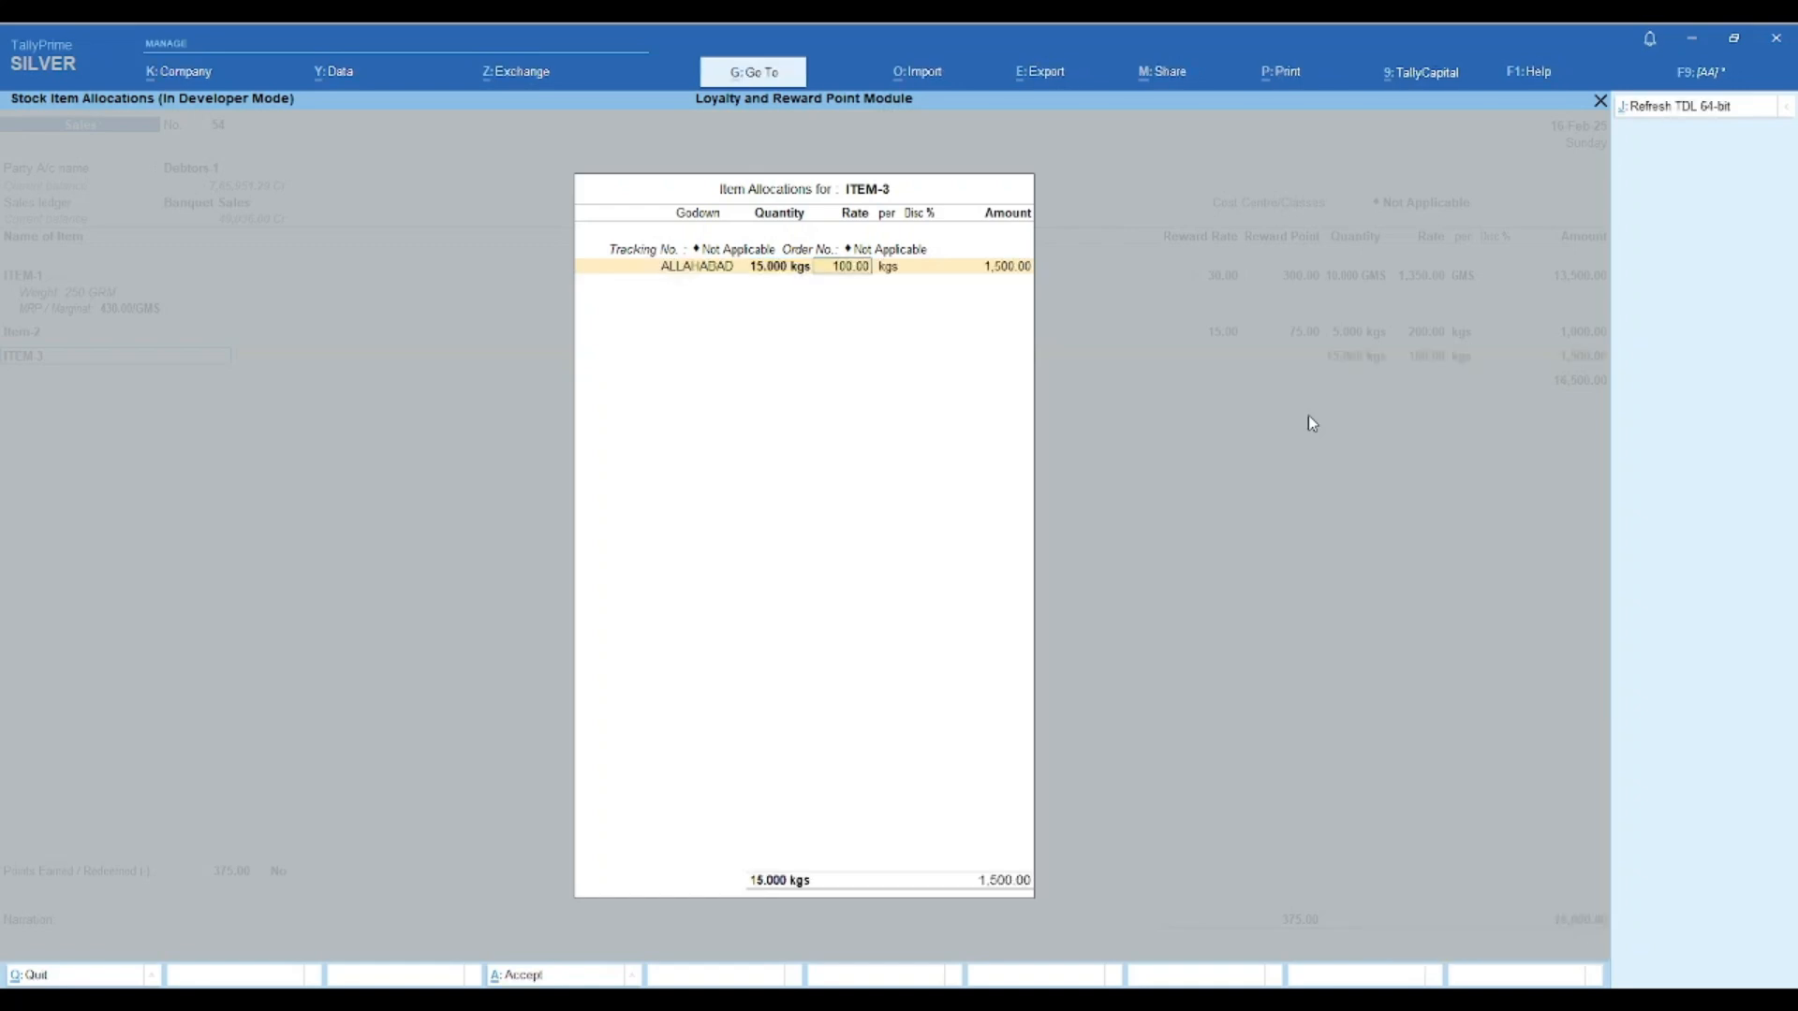
key("Return")
key("Return")
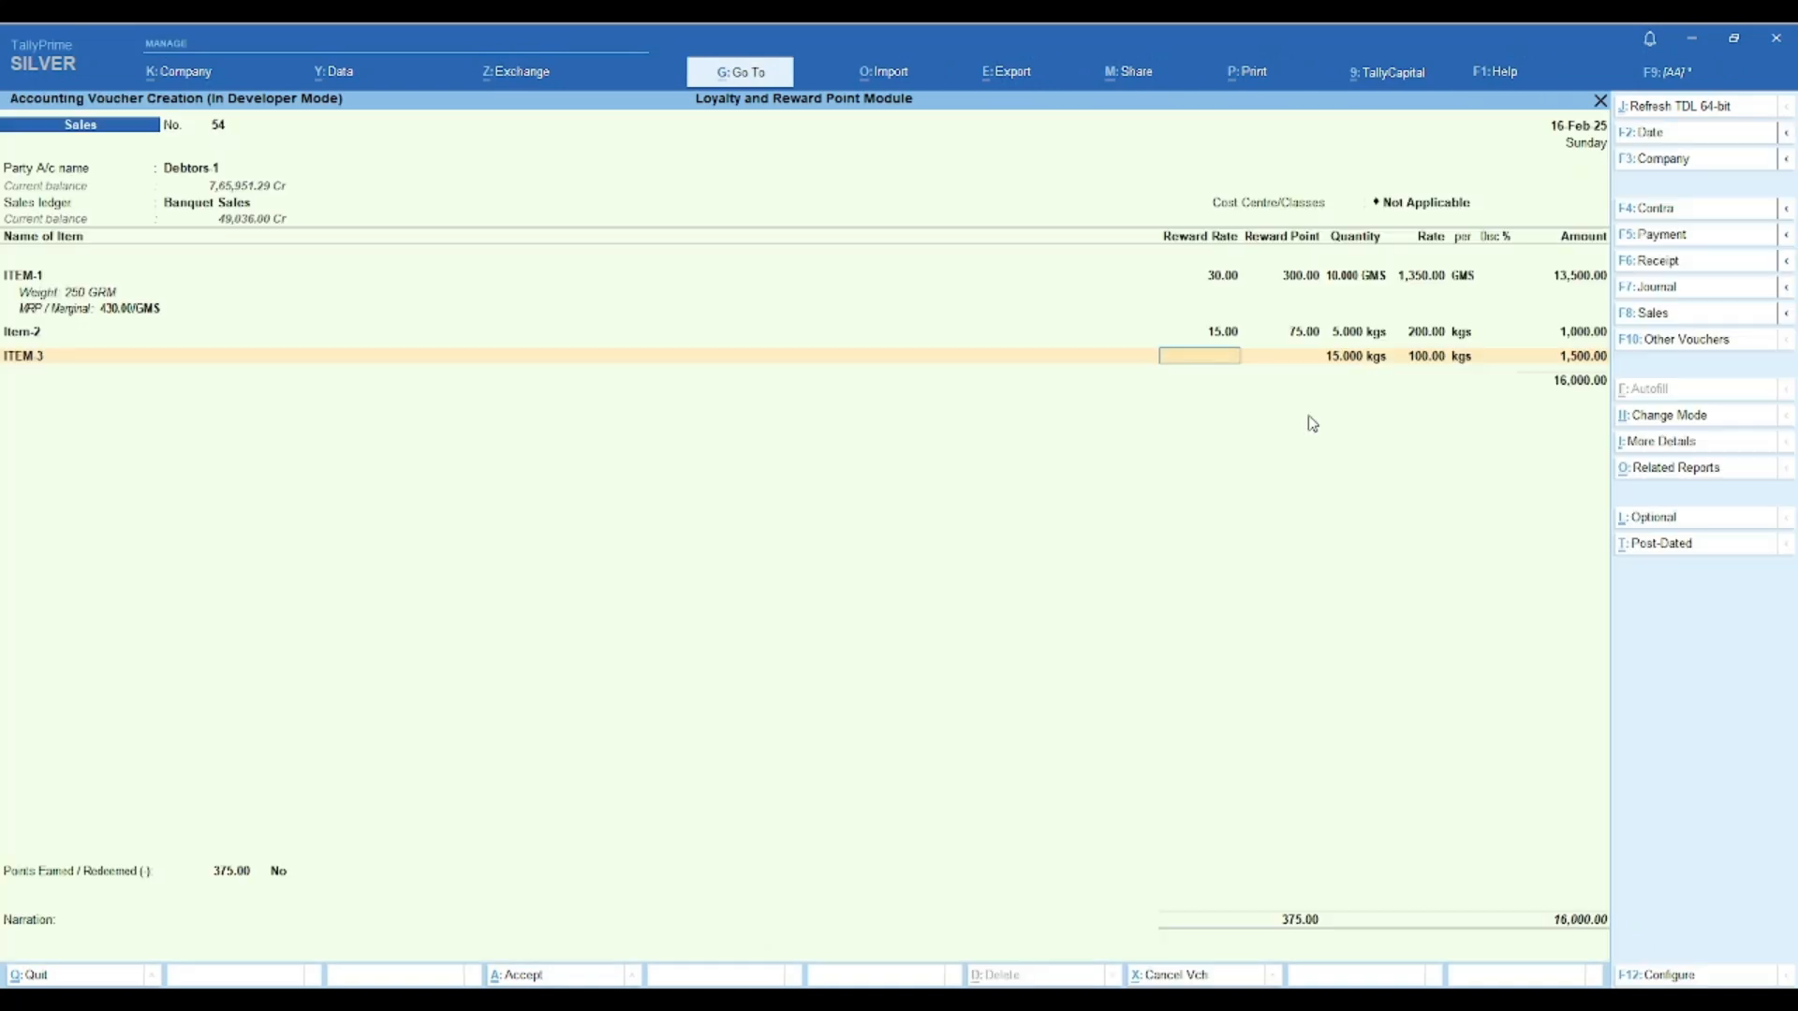
key("Return")
key("Return")
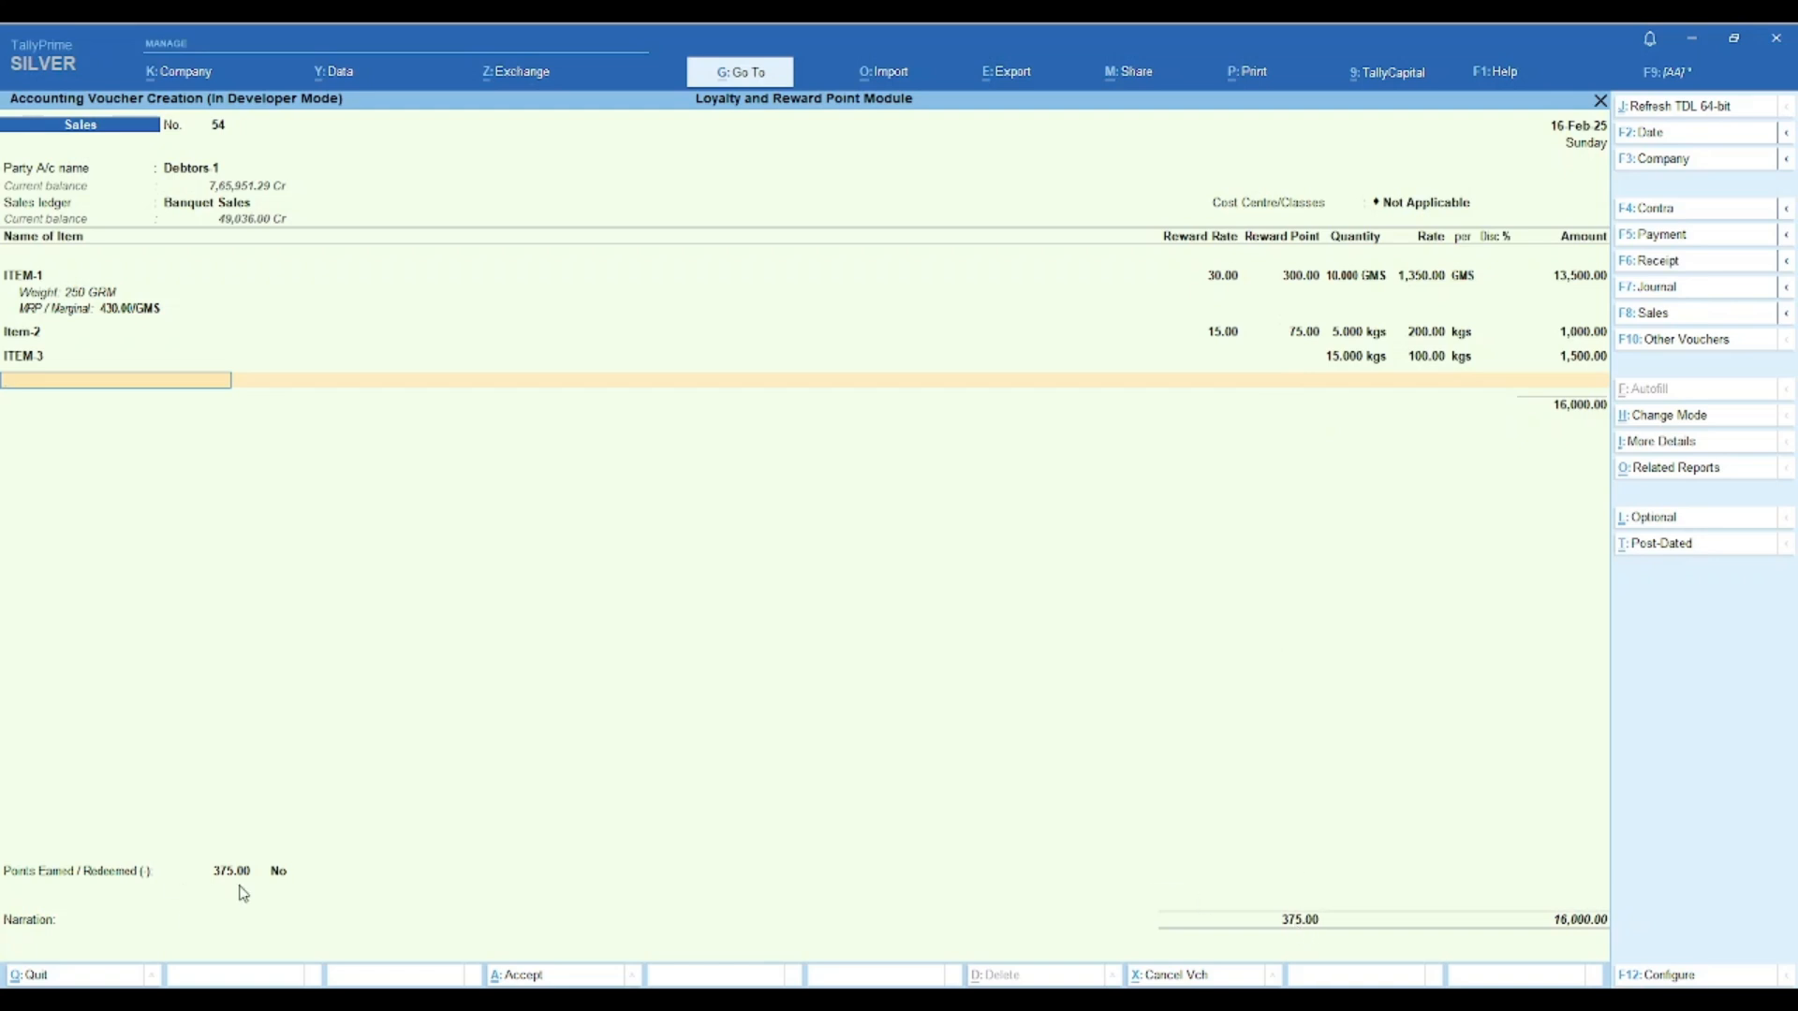
- End the item list, keep the earned points unredeemed and allocate the Debtors-1 amount to cost centre AA
key("Return")
key("Return")
key("Return")
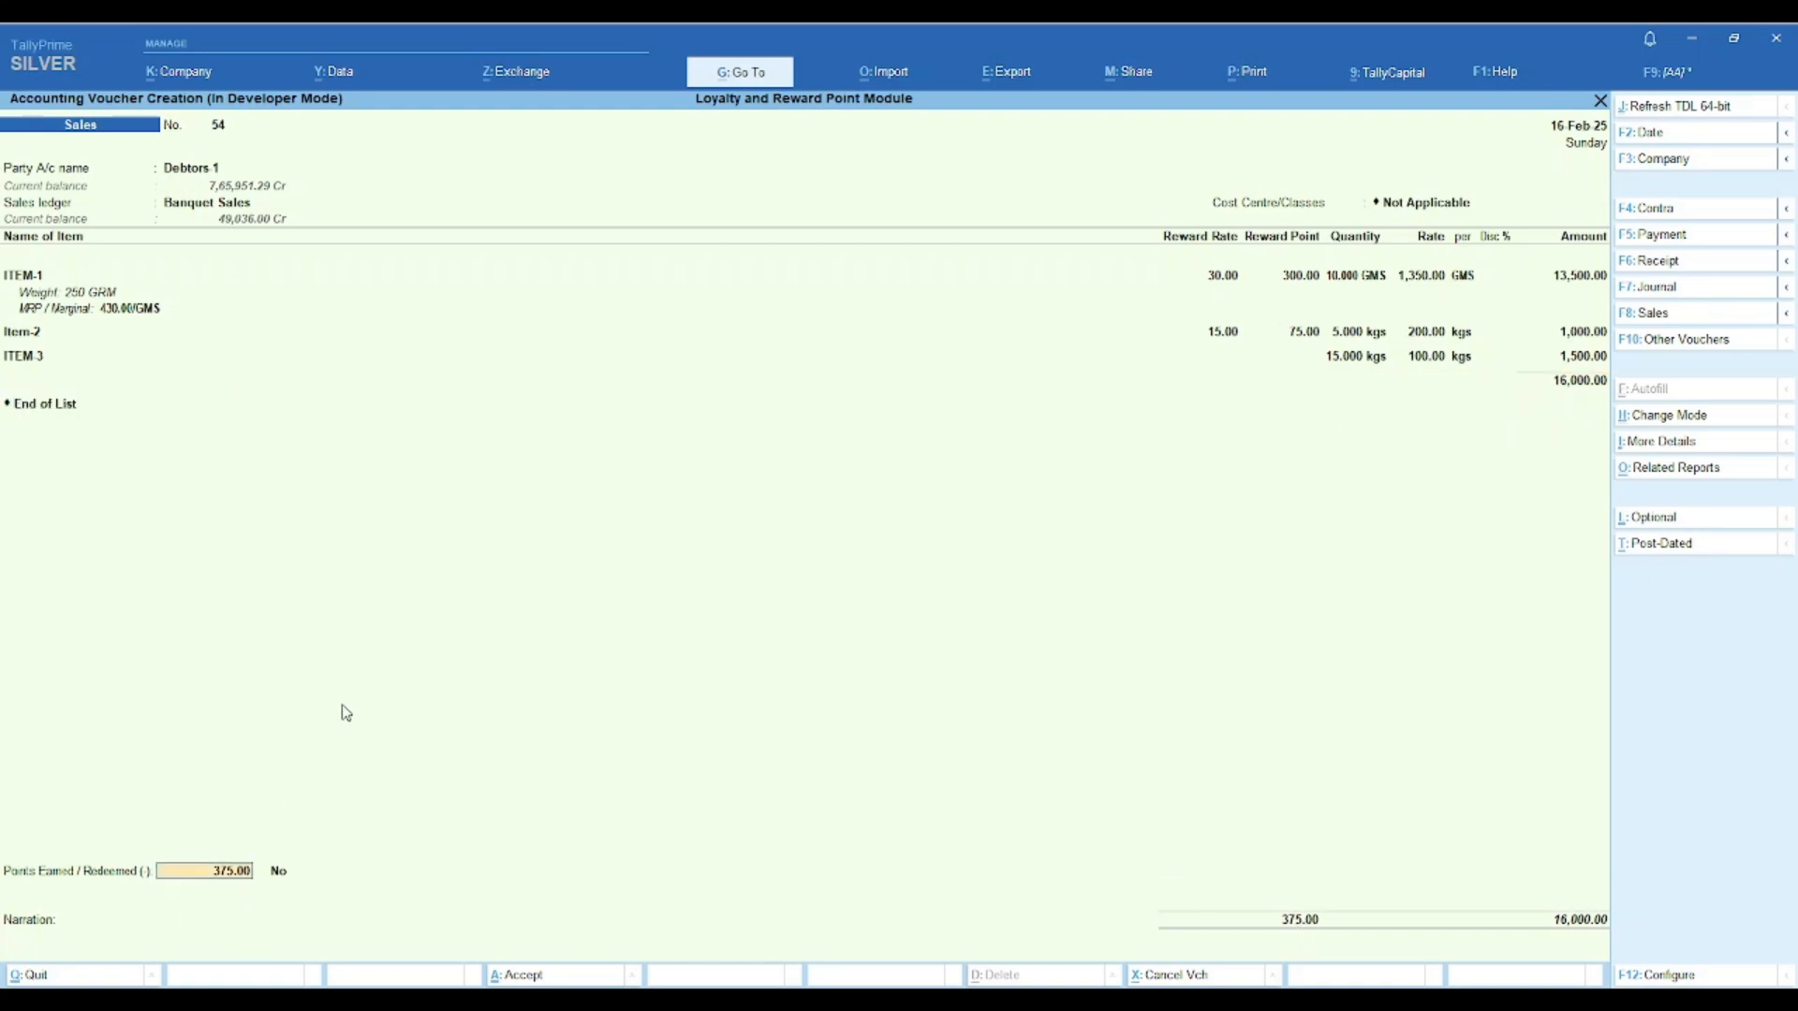
key("Return")
key("Return")
key("Return")
key("Return")
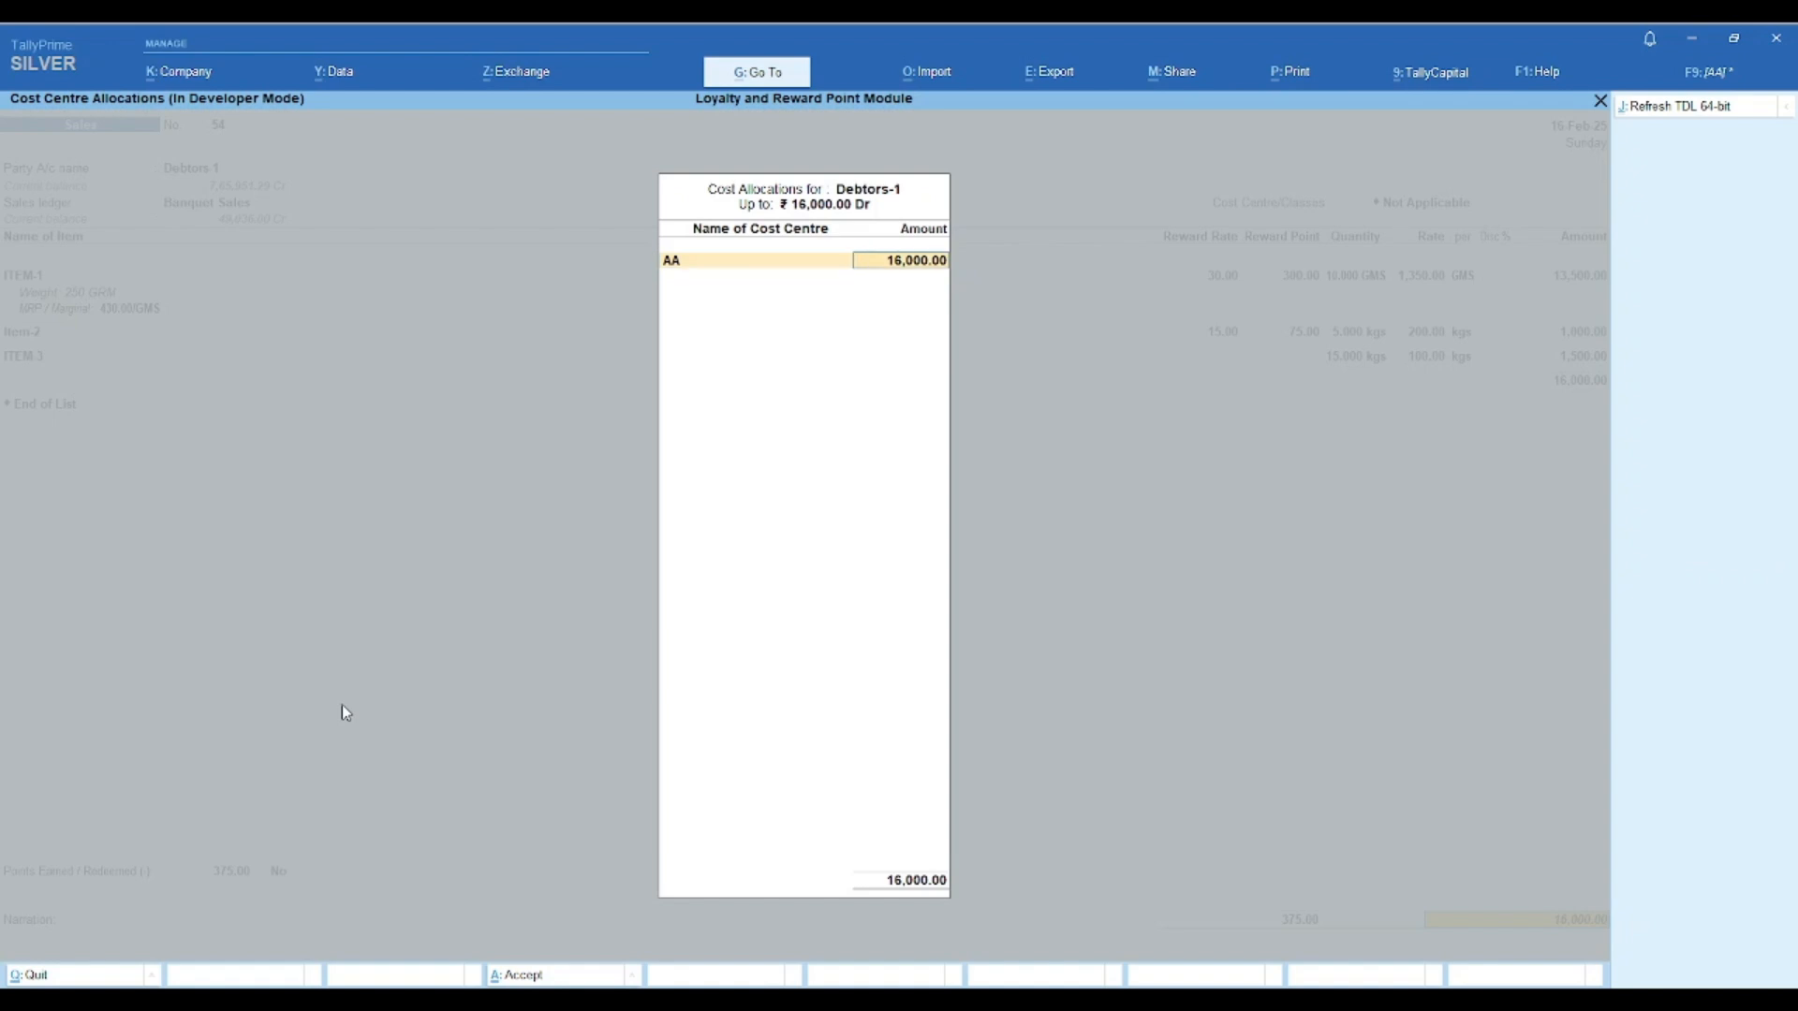
- Save the sales voucher and return to the Gateway of Tally
key("Return")
key("Return")
key("Escape")
key("Escape")
key("Return")
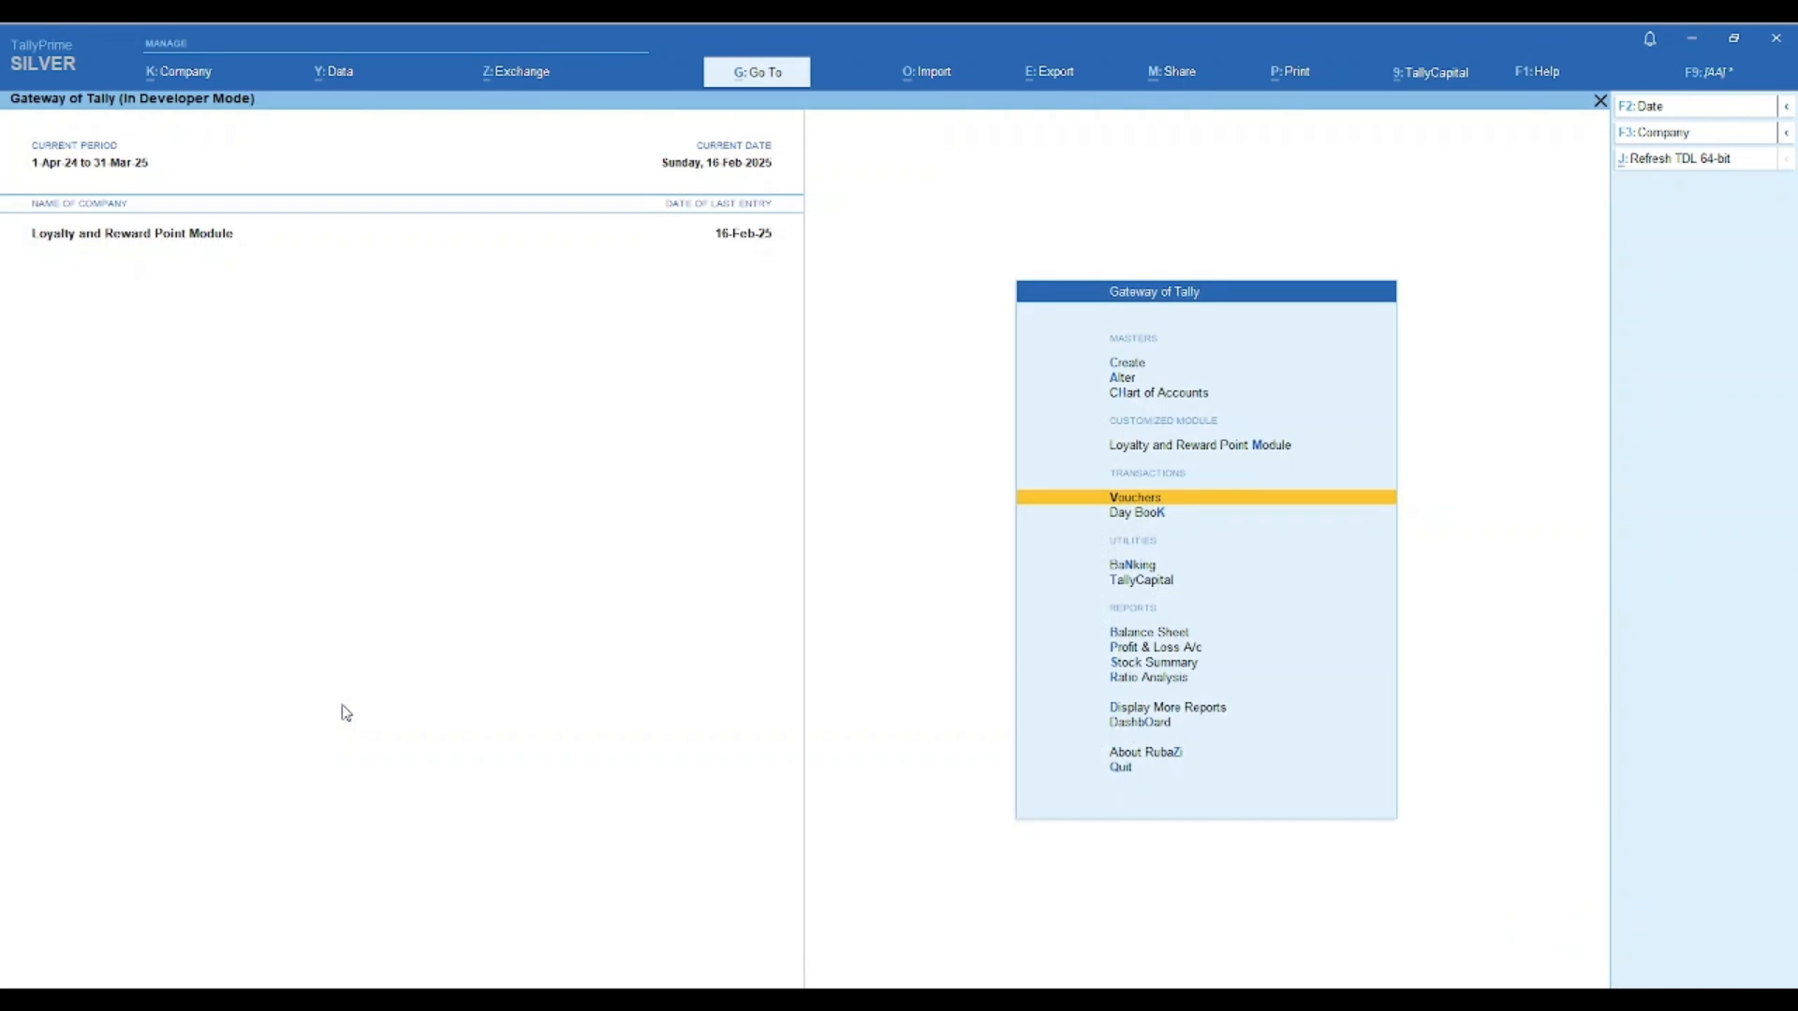
- Open the ledger-wise reward point report for Debtors-1 from the Loyalty and Reward Point Module
key("m")
key("Down")
key("Down")
key("Down")
key("Return")
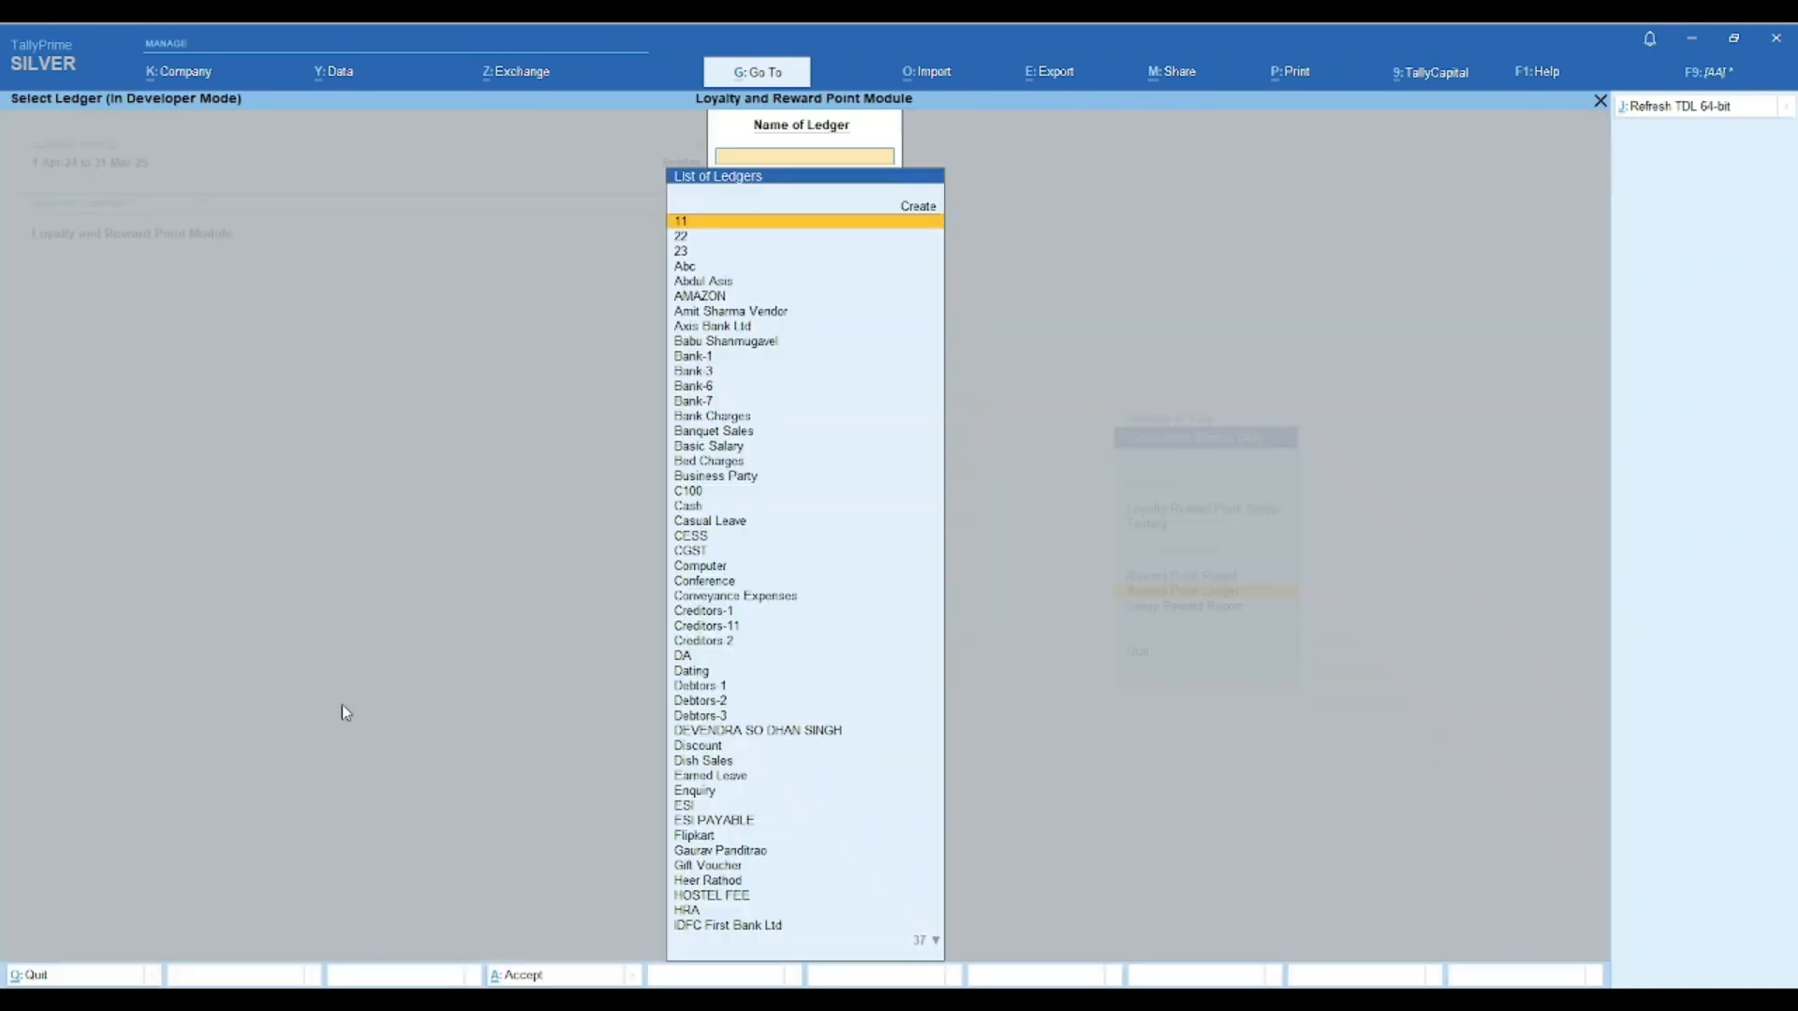
type("deb")
key("Return")
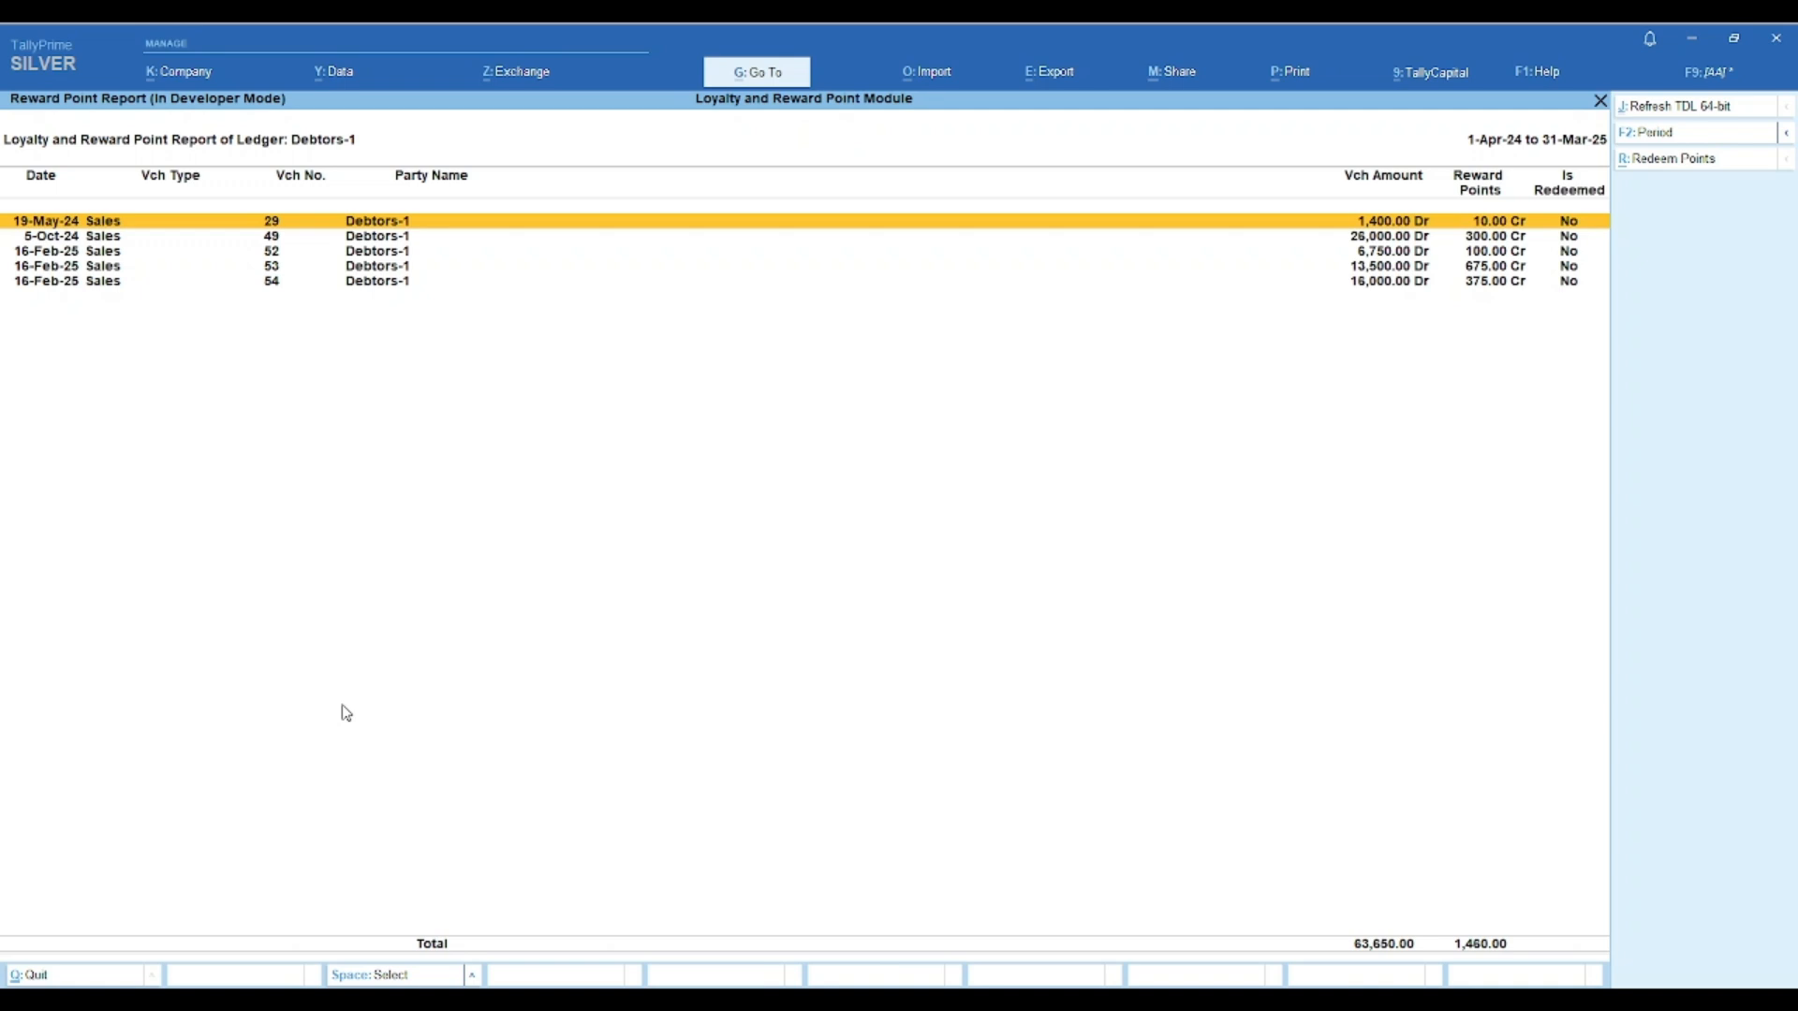
- Examine the voucher amounts, reward points and redemption status of each Debtors-1 sales voucher, and close the report
key("Down")
key("Down")
key("Down")
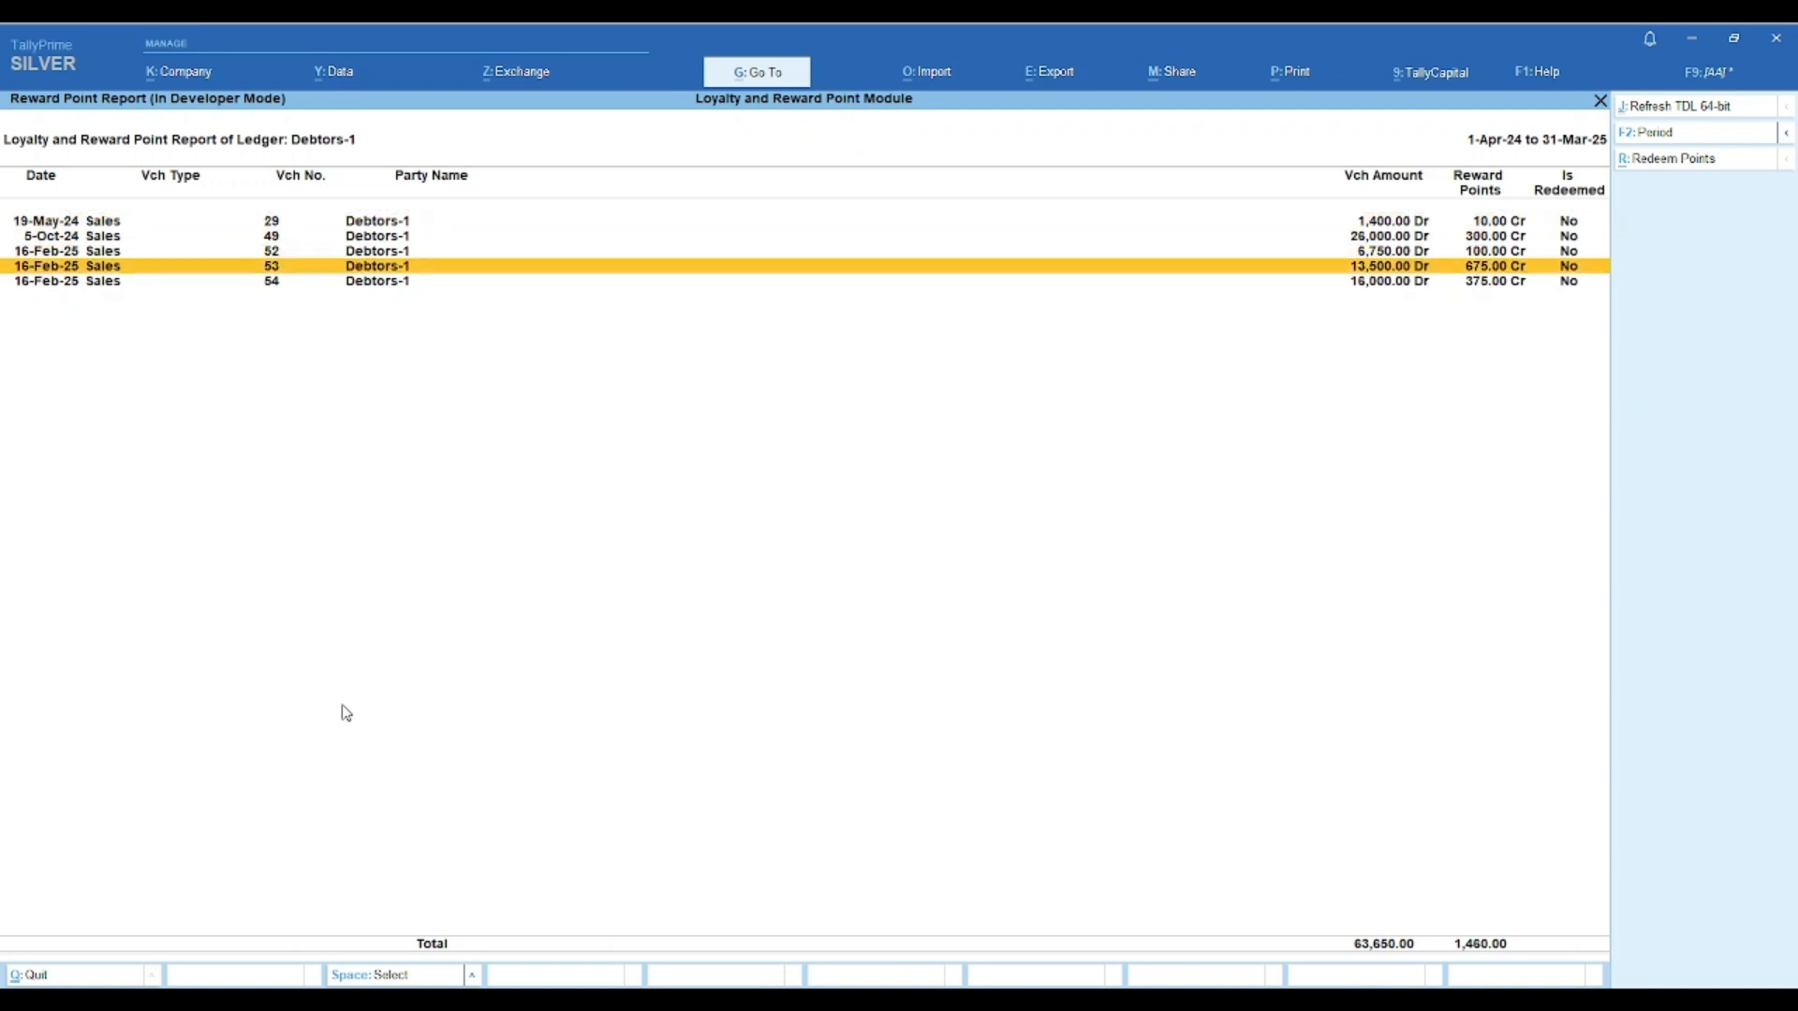
key("Down")
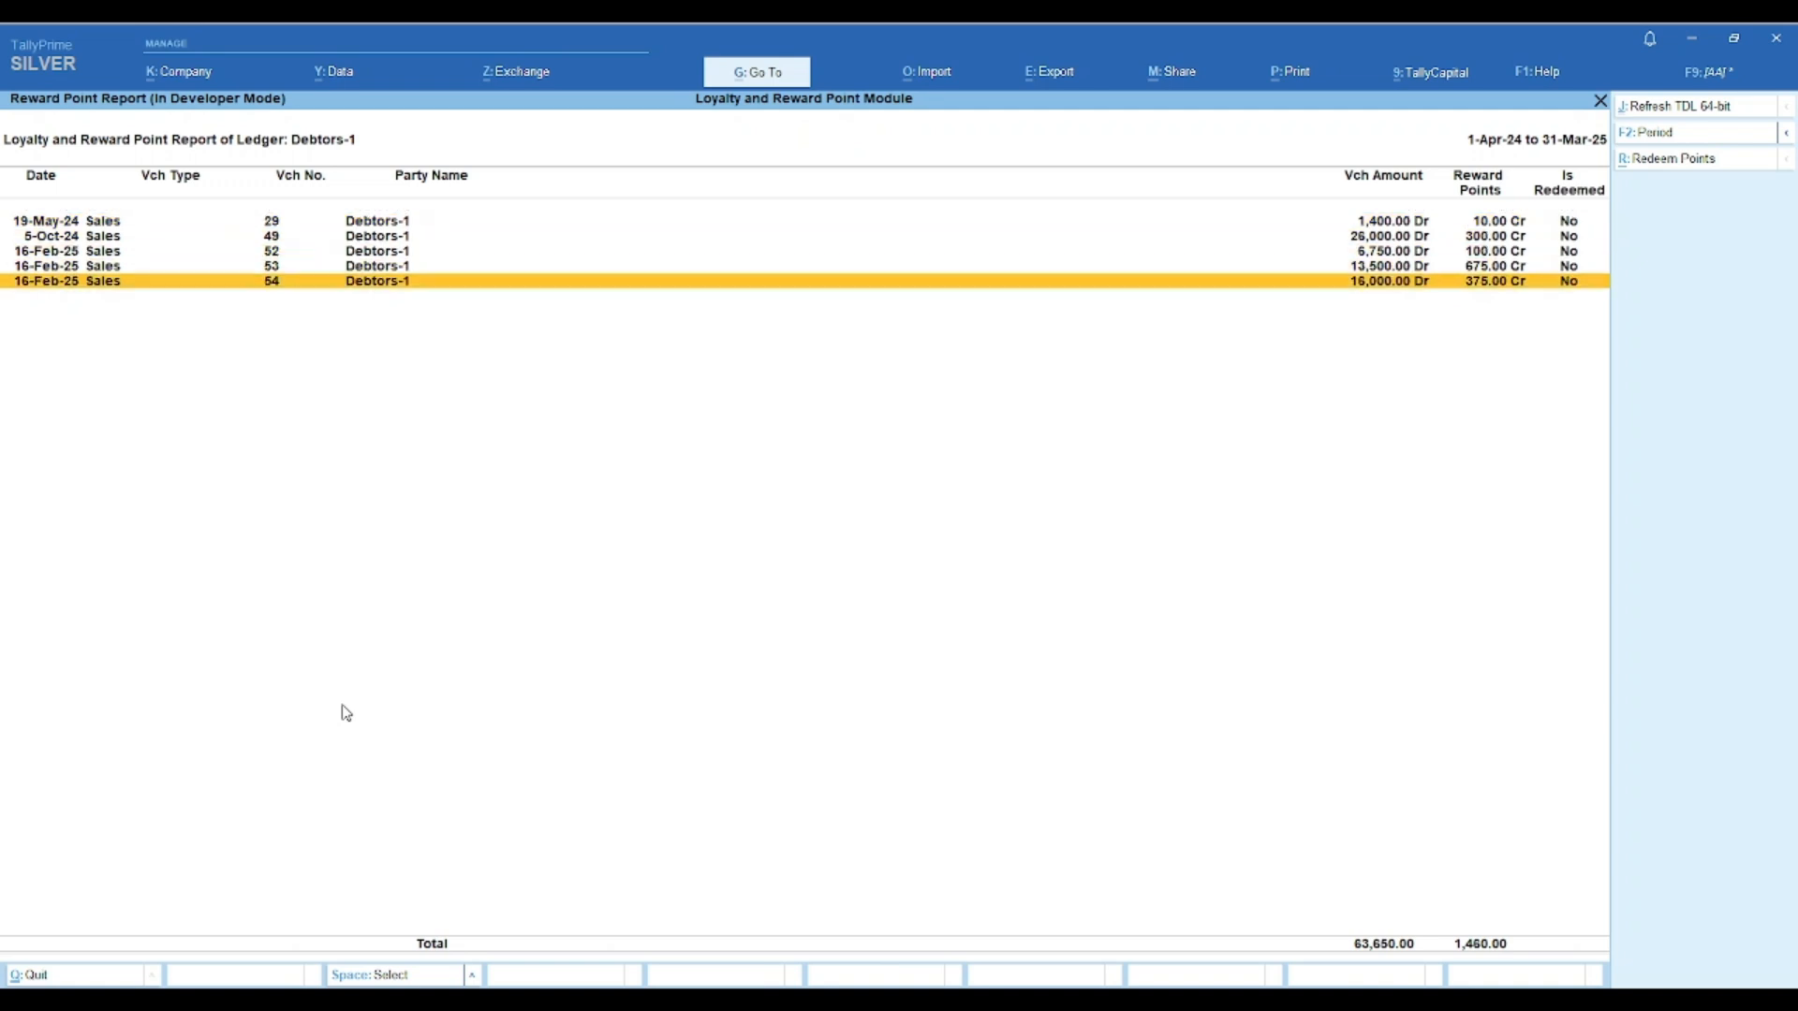
key("Up")
key("Up")
key("Up")
key("Up")
key("Down")
key("Down")
key("Down")
key("Down")
key("Up")
key("Up")
key("Up")
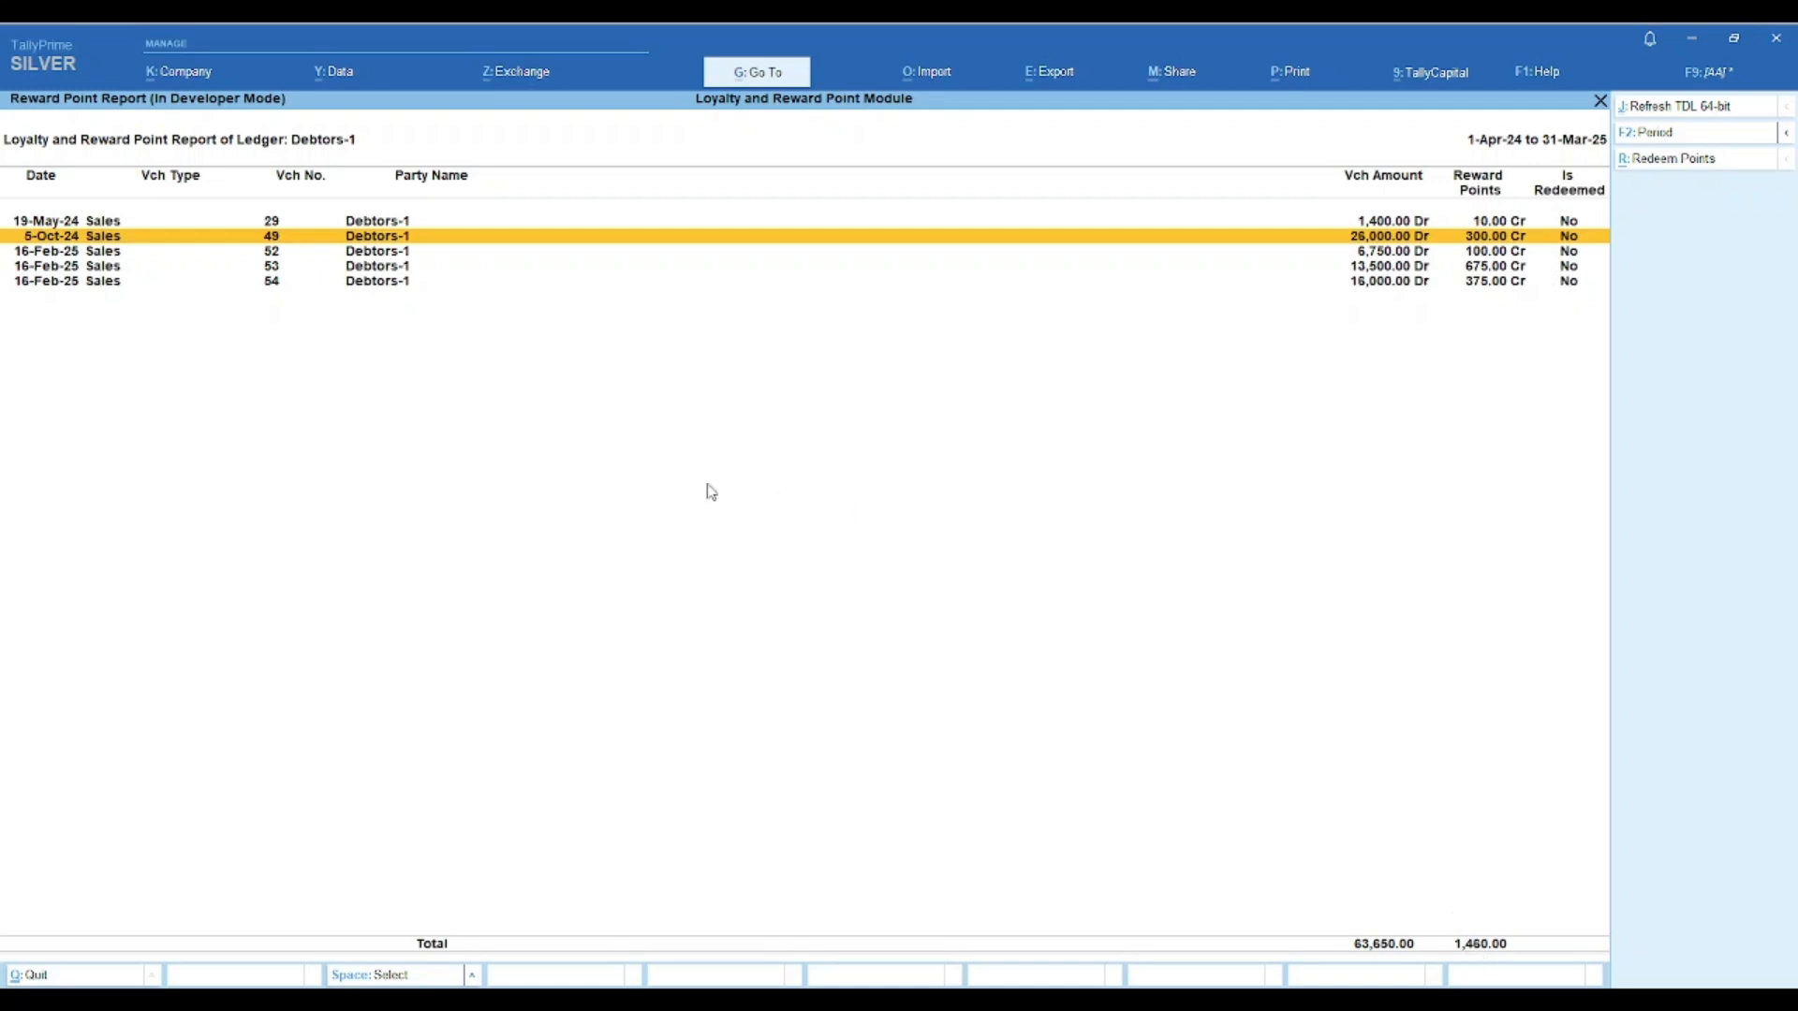
key("Escape")
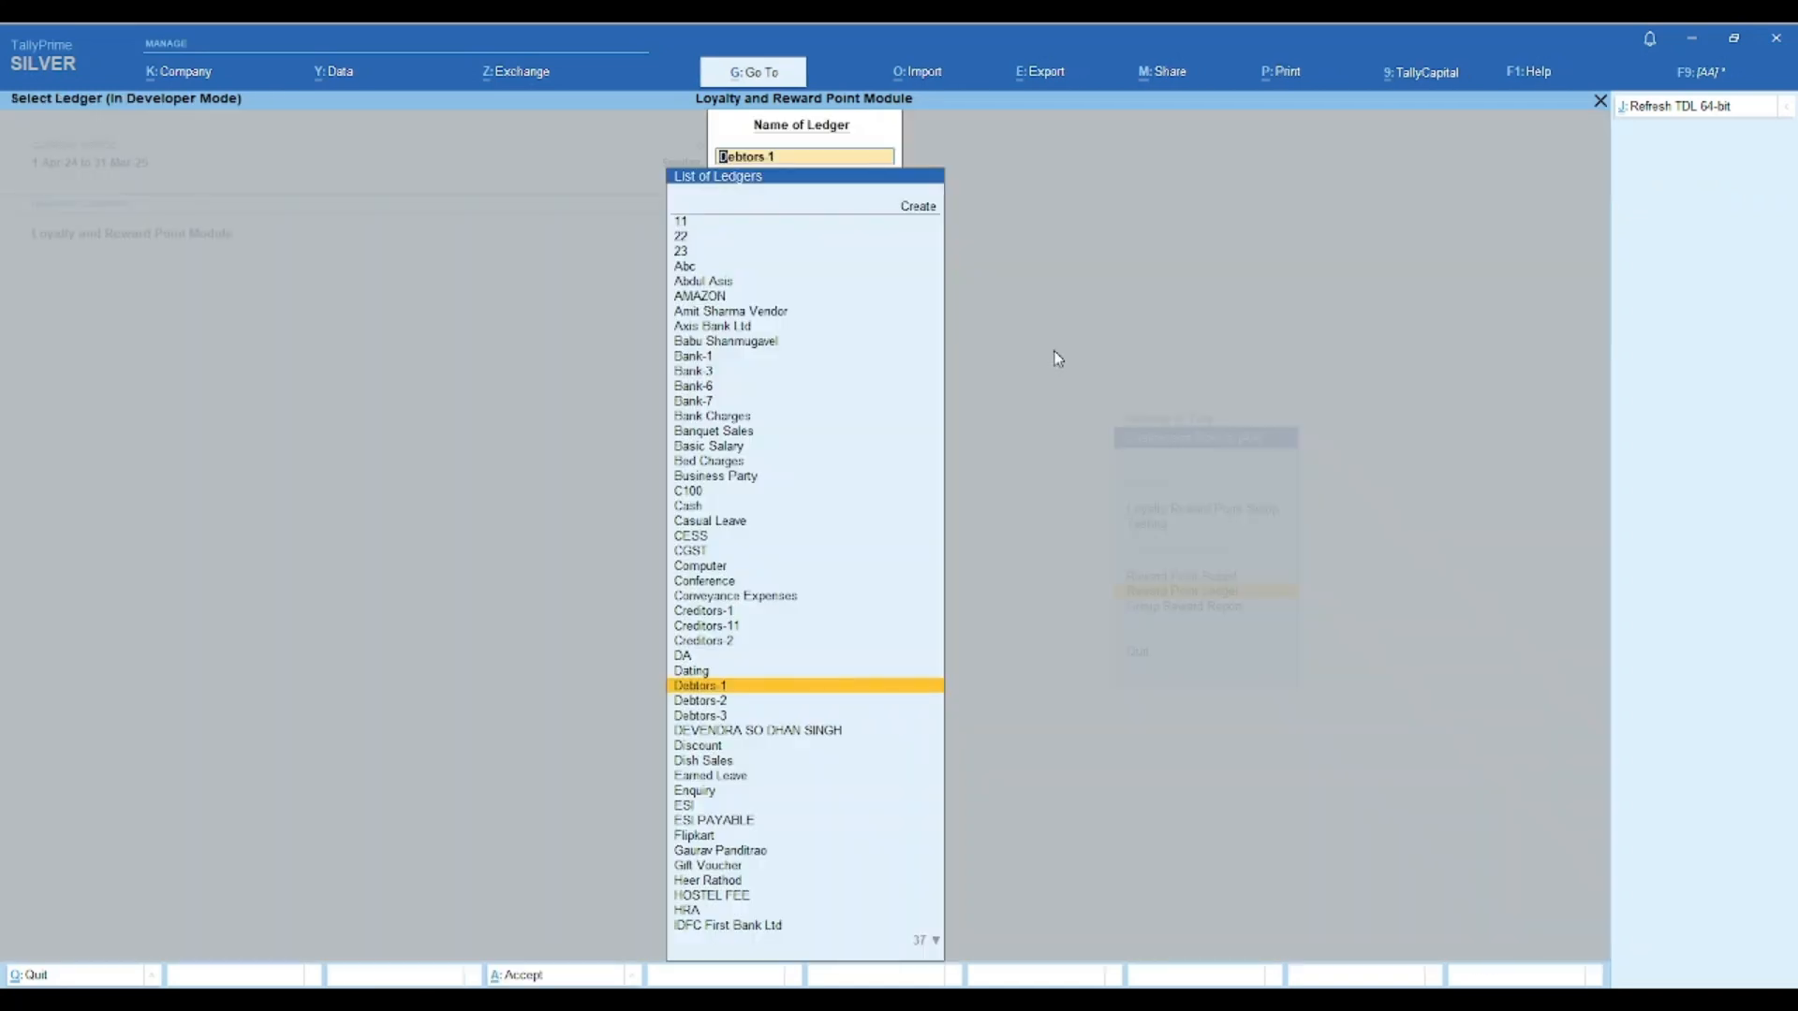
- Leave the ledger selection, view the general Reward Point Report and return to the customized module menu
key("Escape")
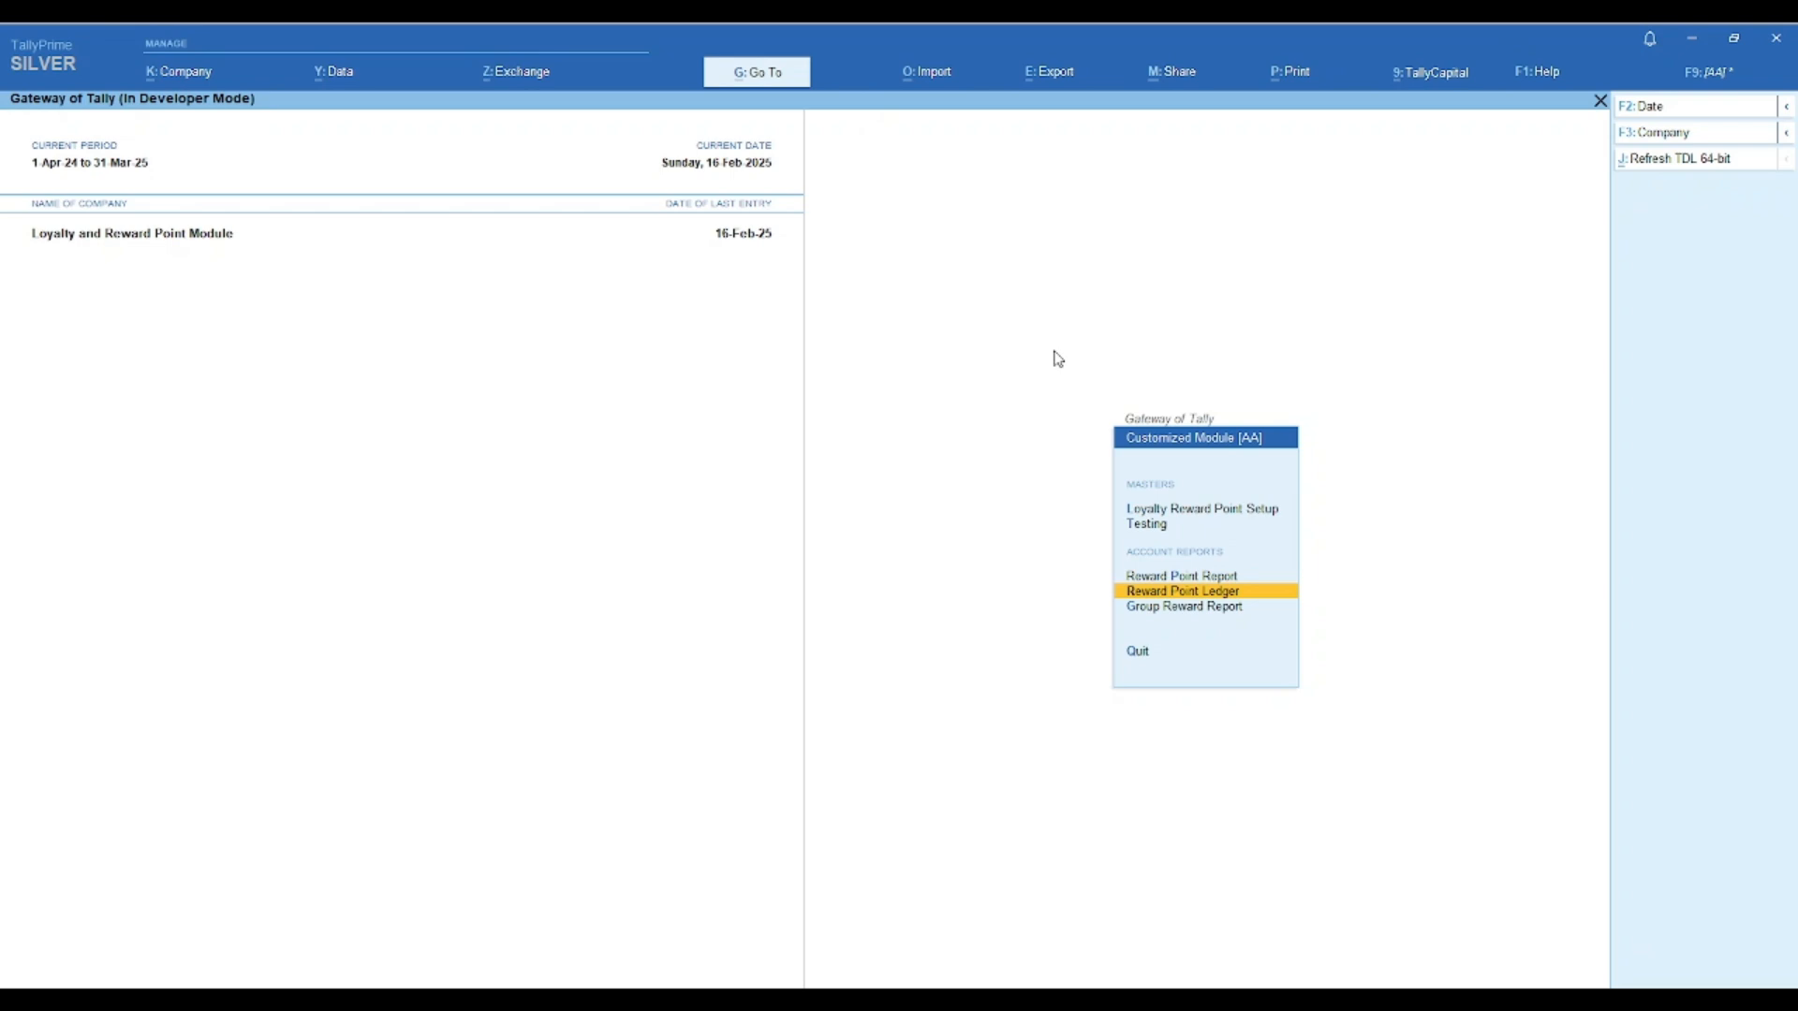
key("Up")
key("Return")
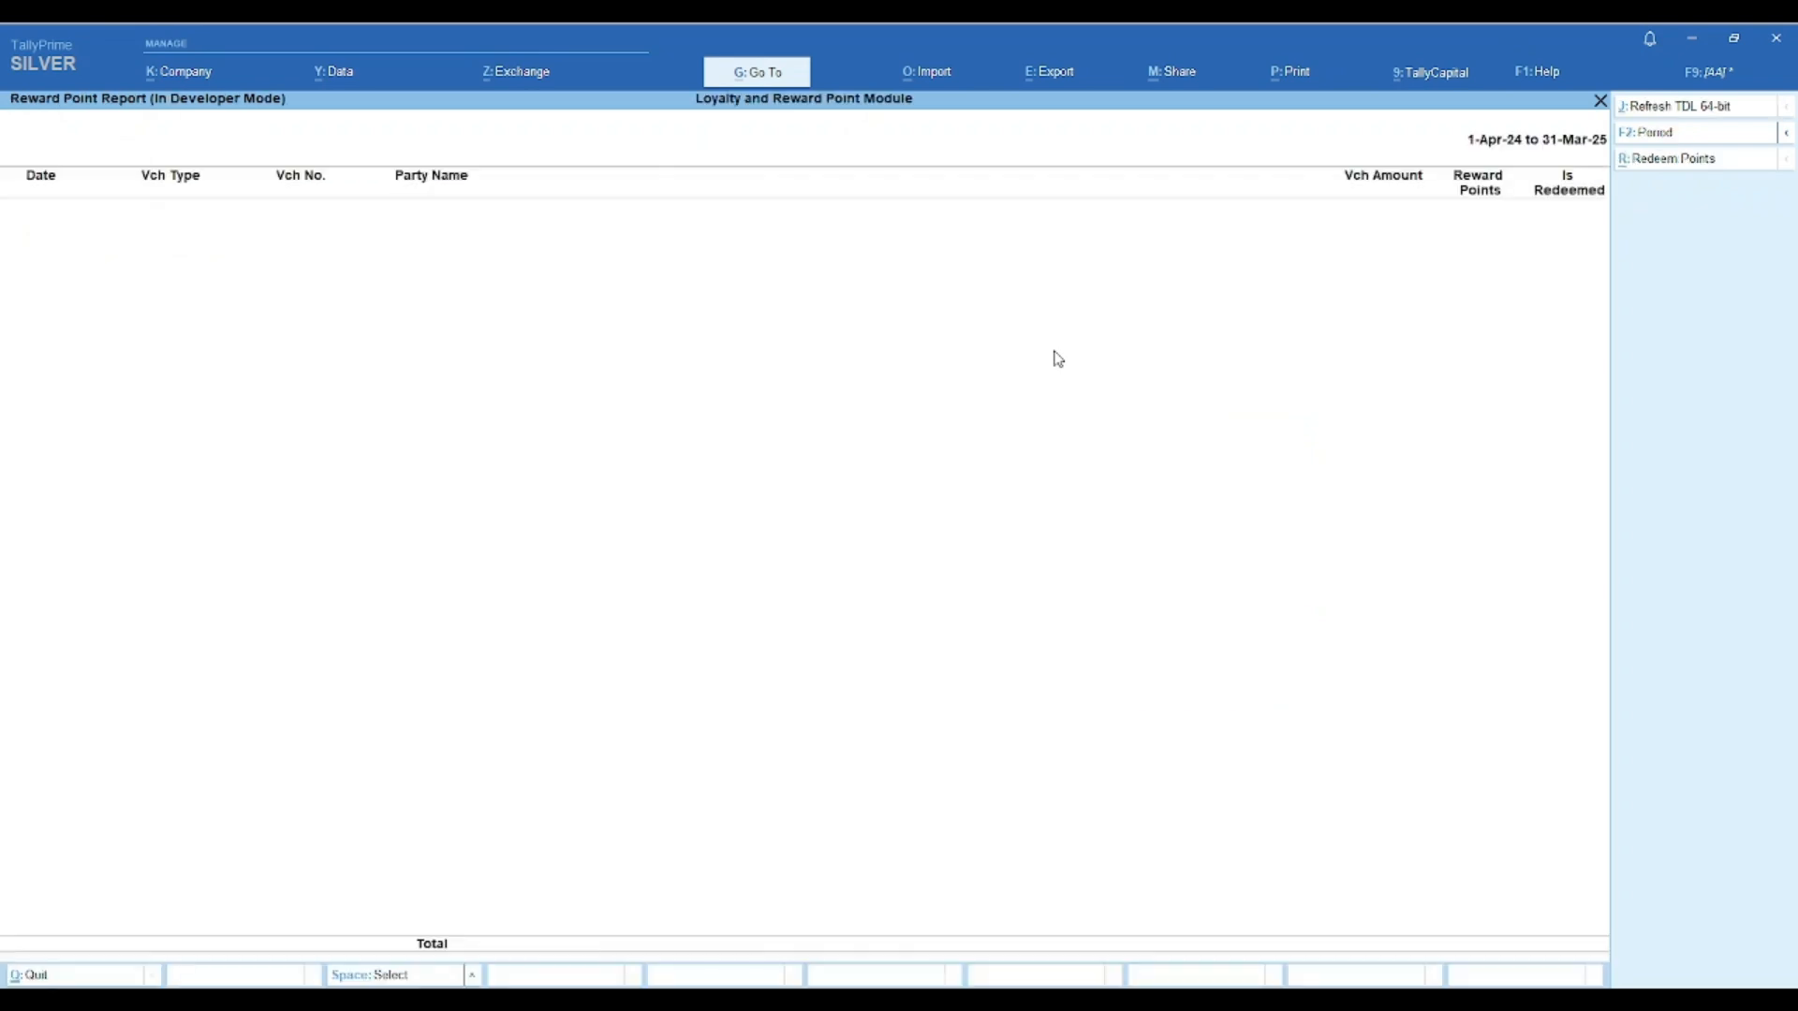
key("Escape")
key("Down")
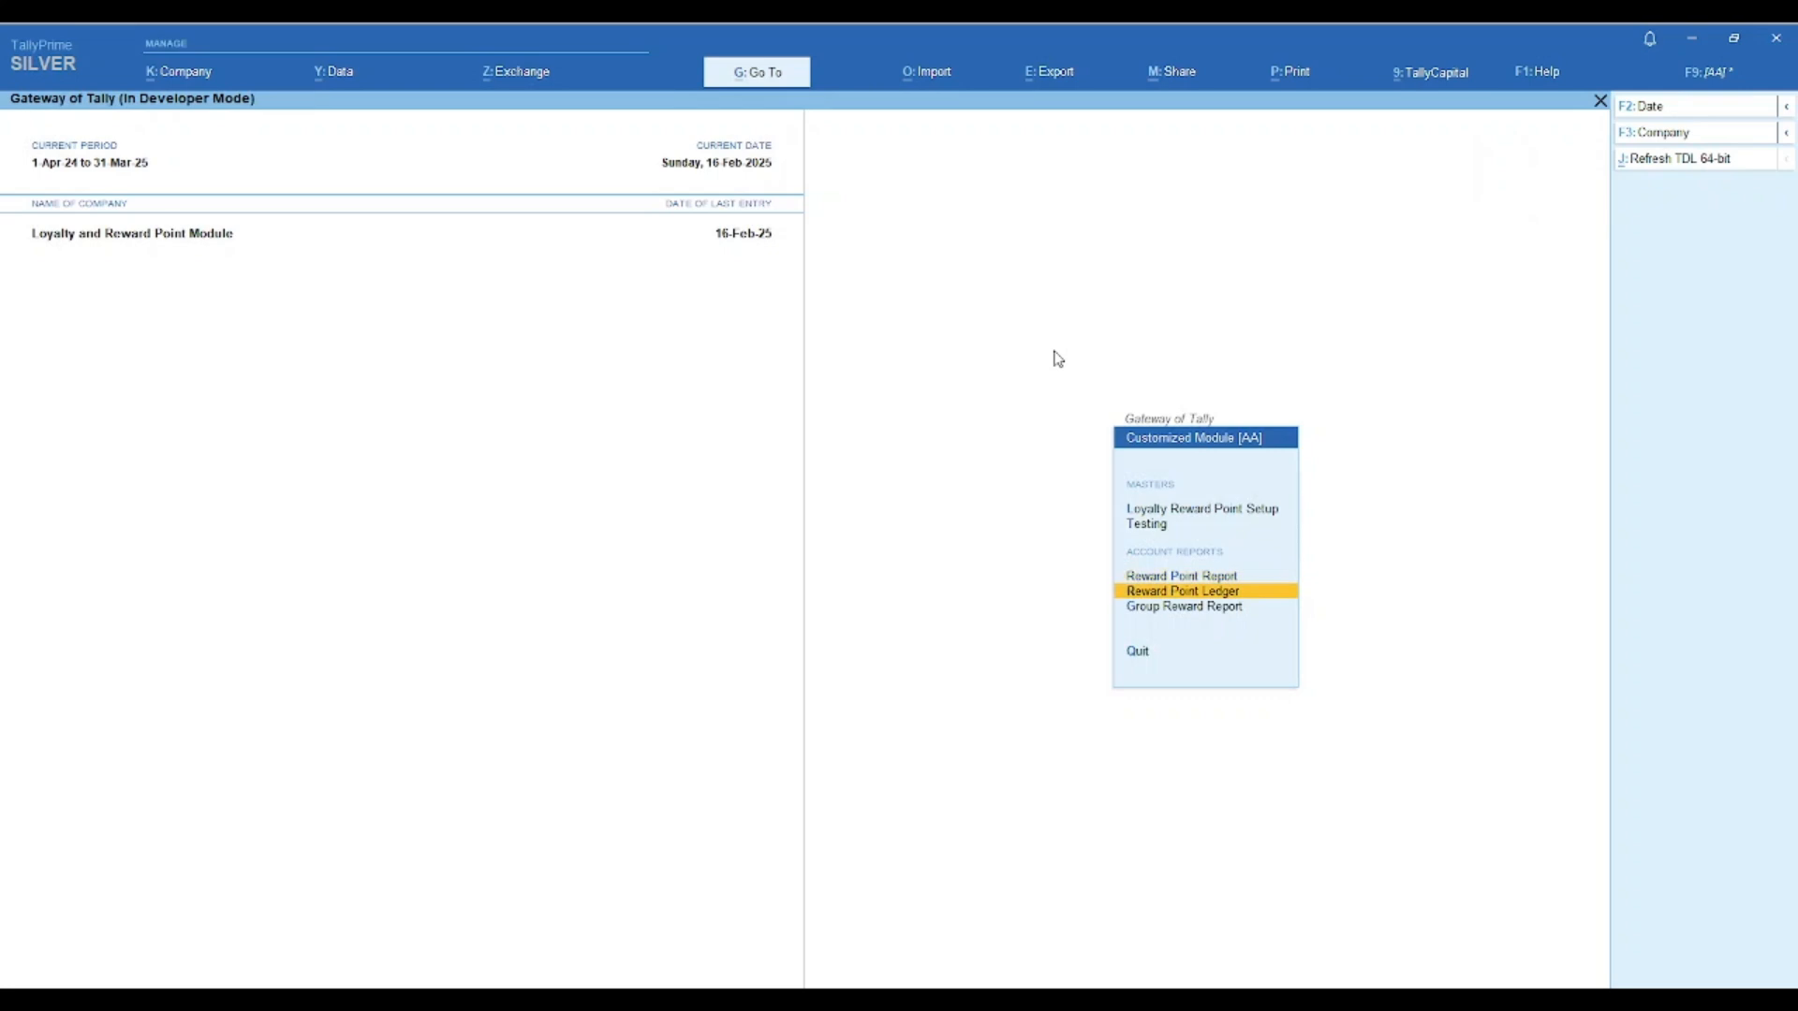
key("Return")
key("Escape")
- View the Group Reward Report for Sundry Debtors and return to the customized module menu
key("Down")
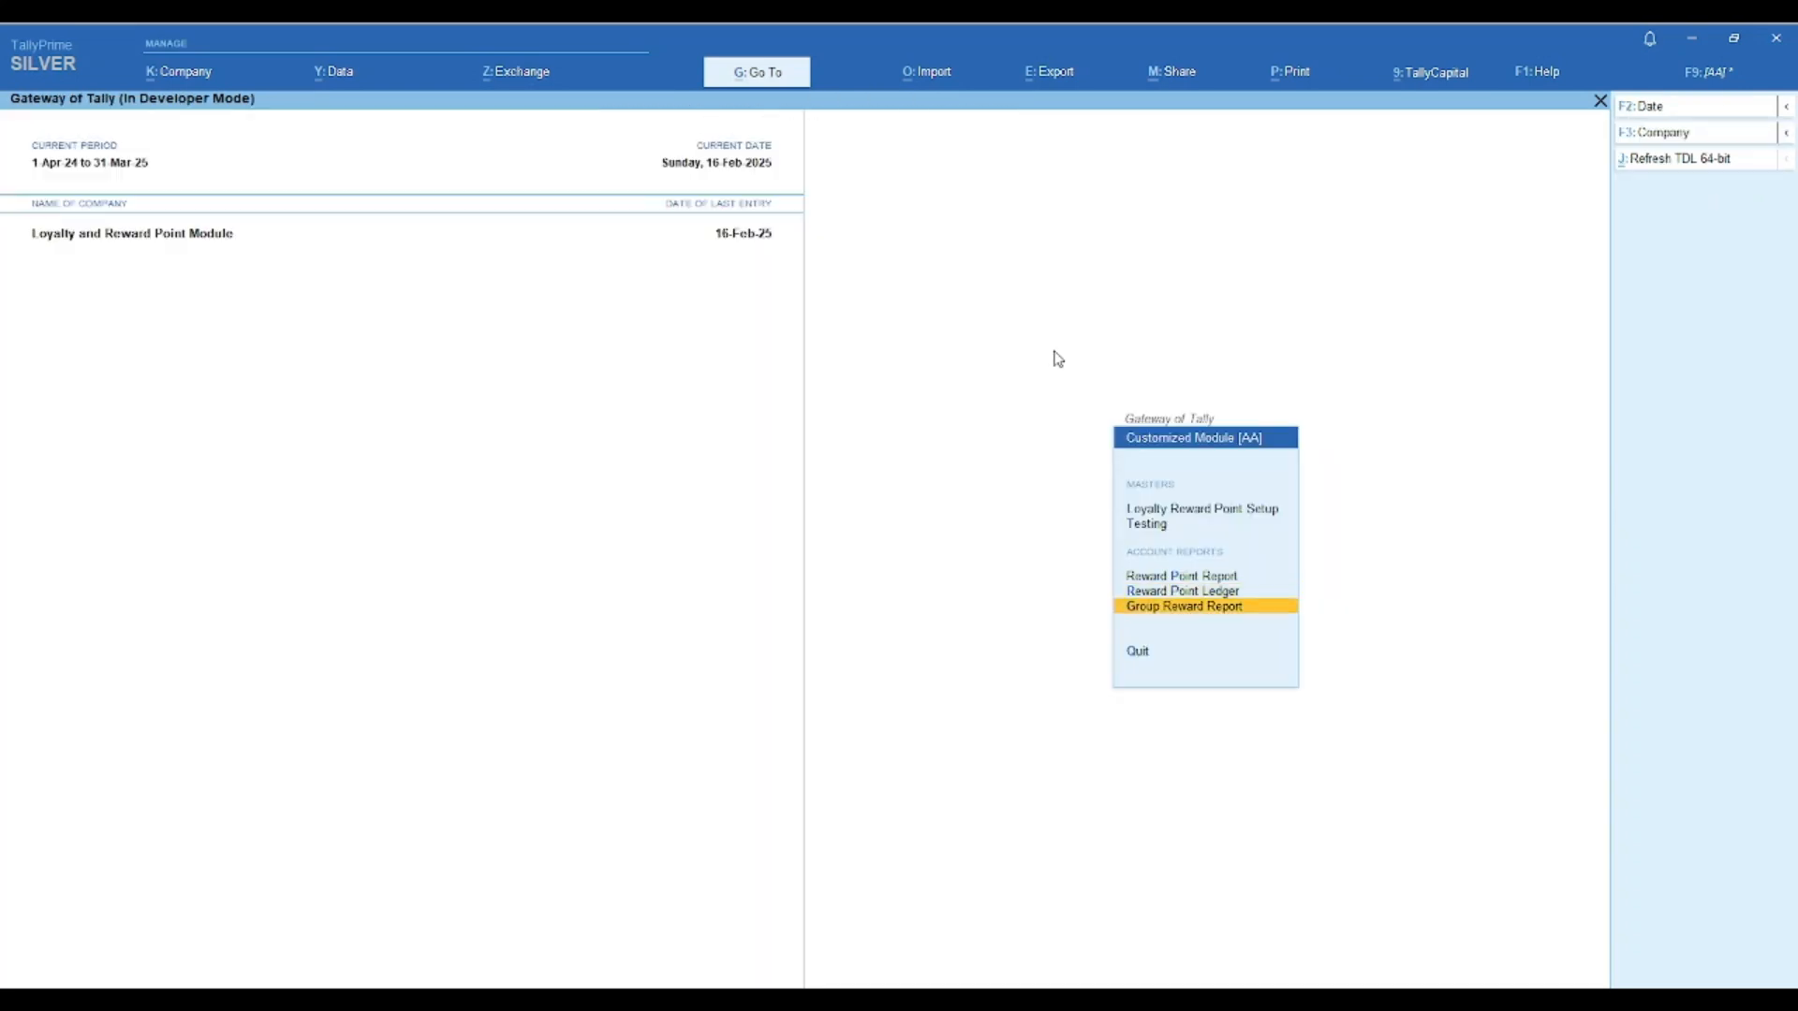
key("Return")
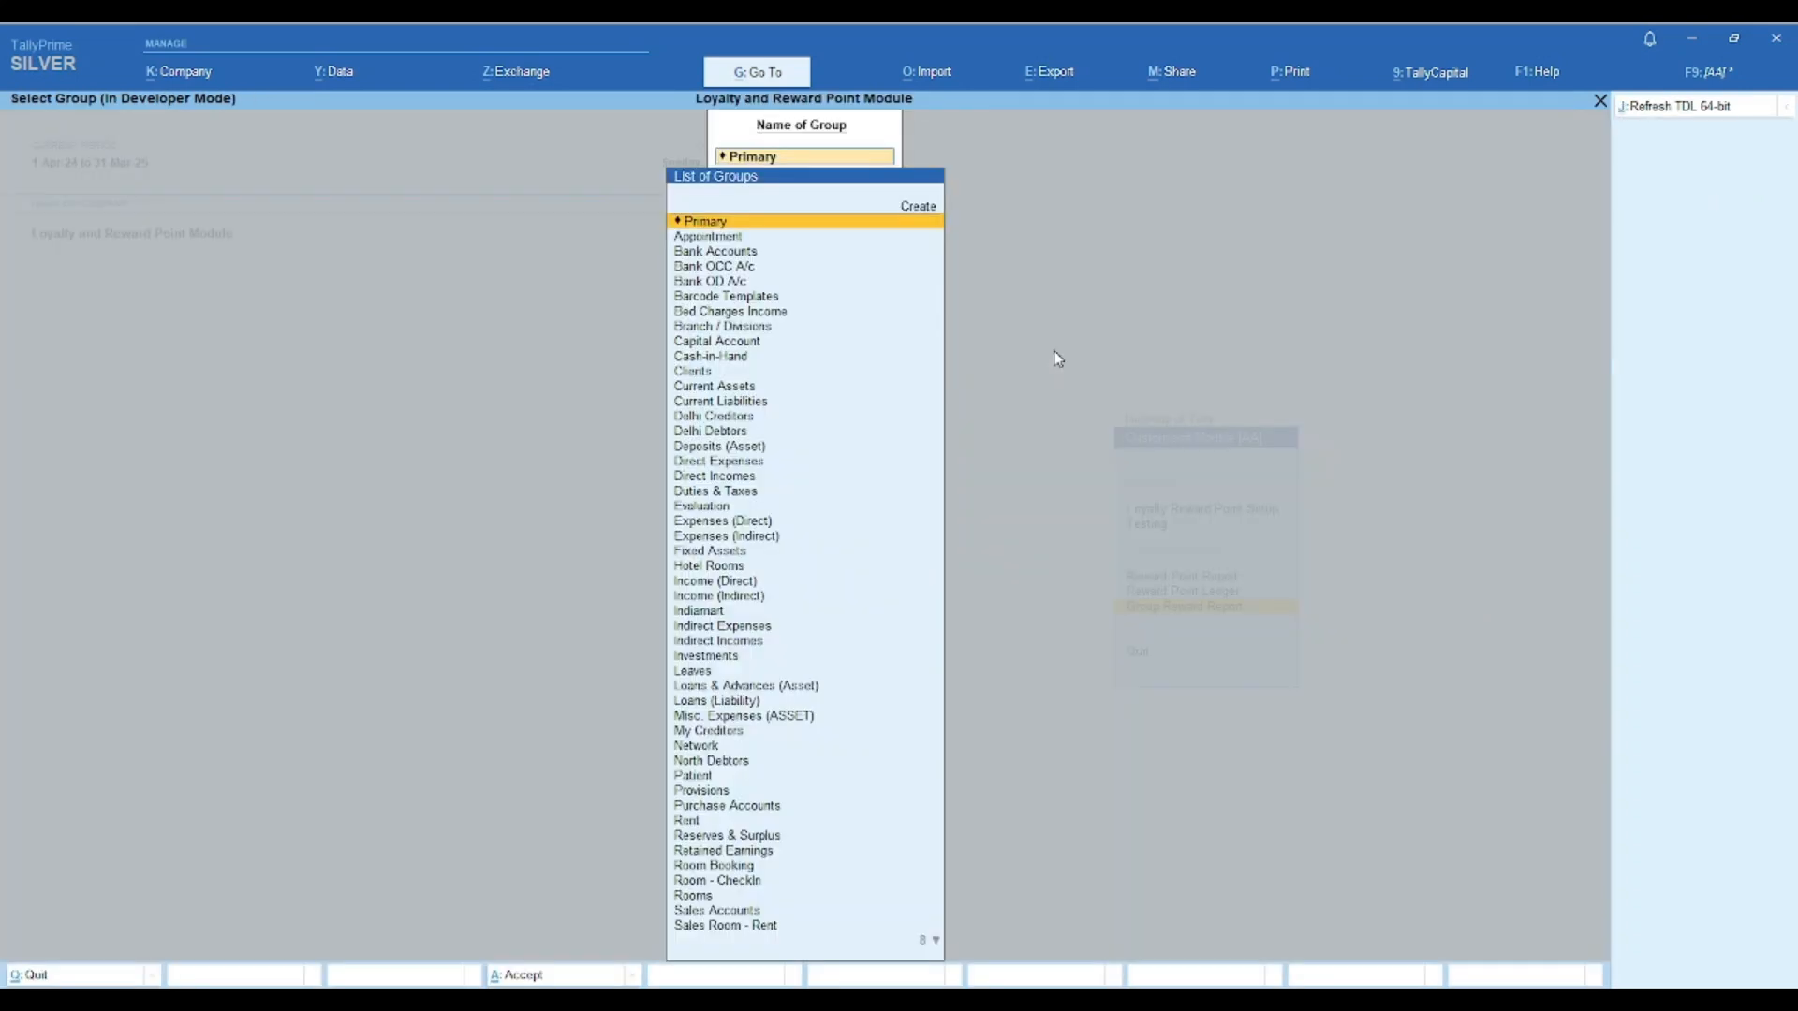
type("Sund")
key("Down")
key("Return")
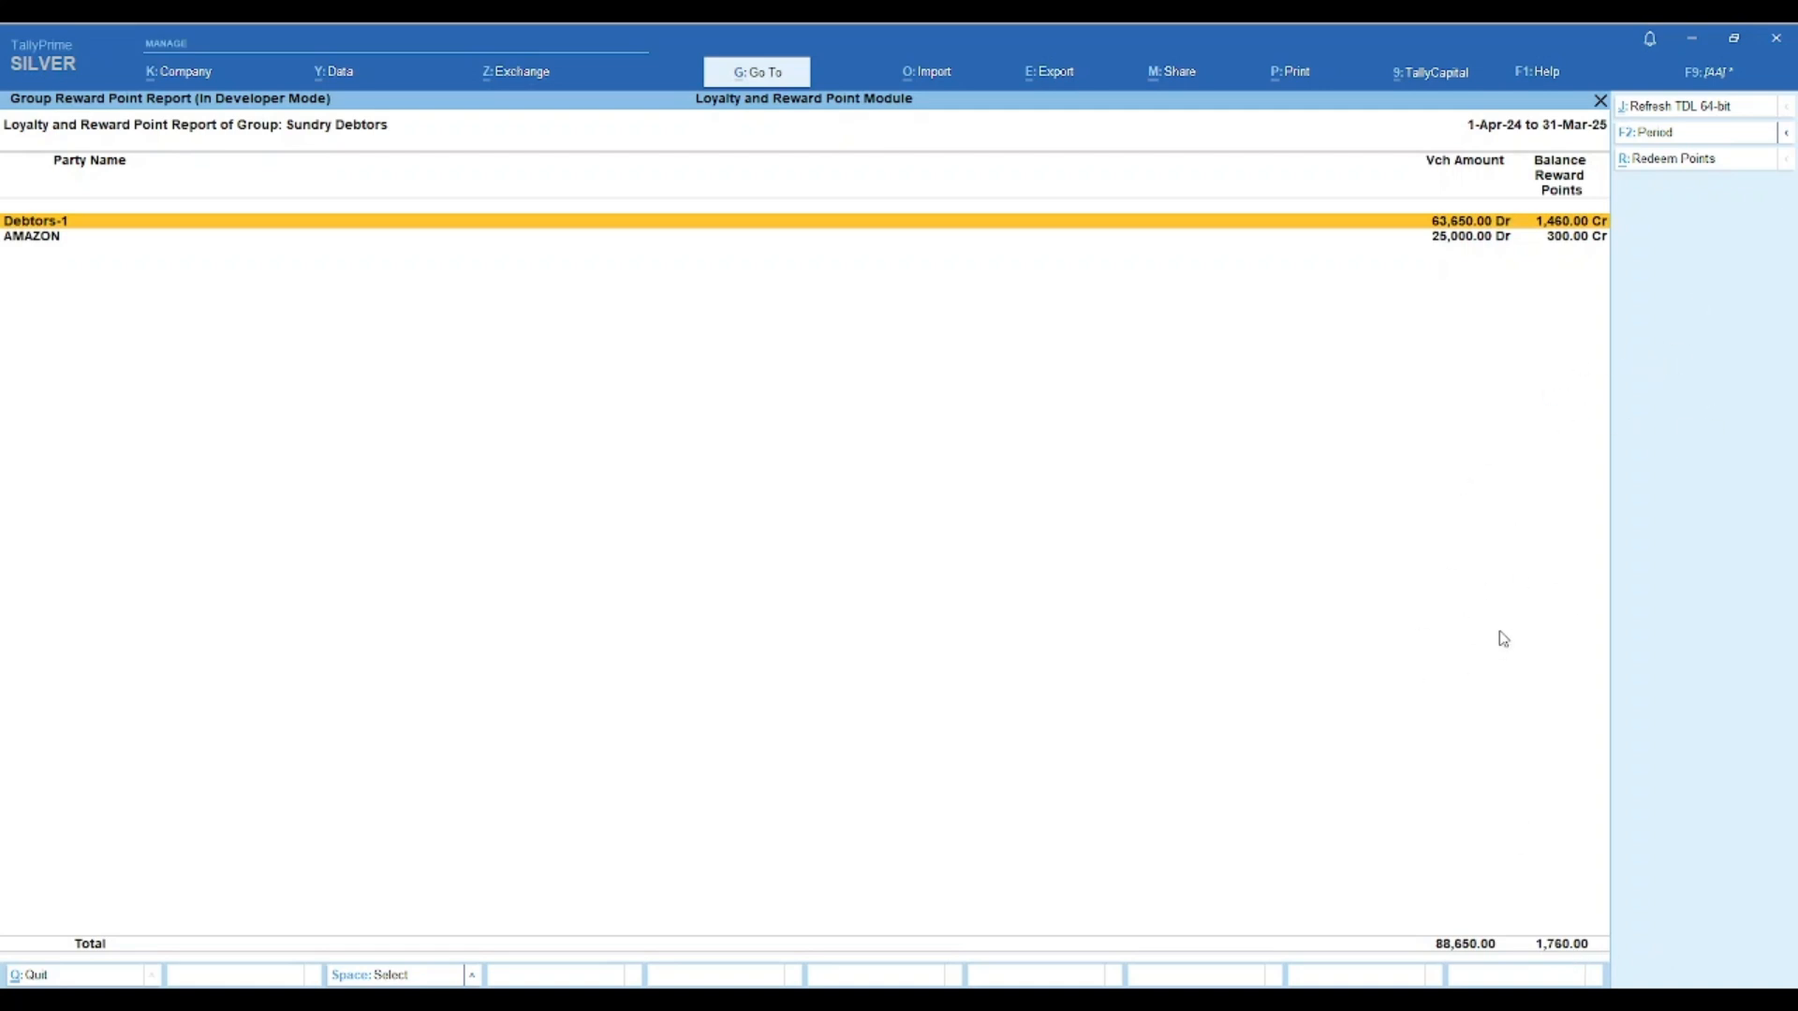
key("Escape")
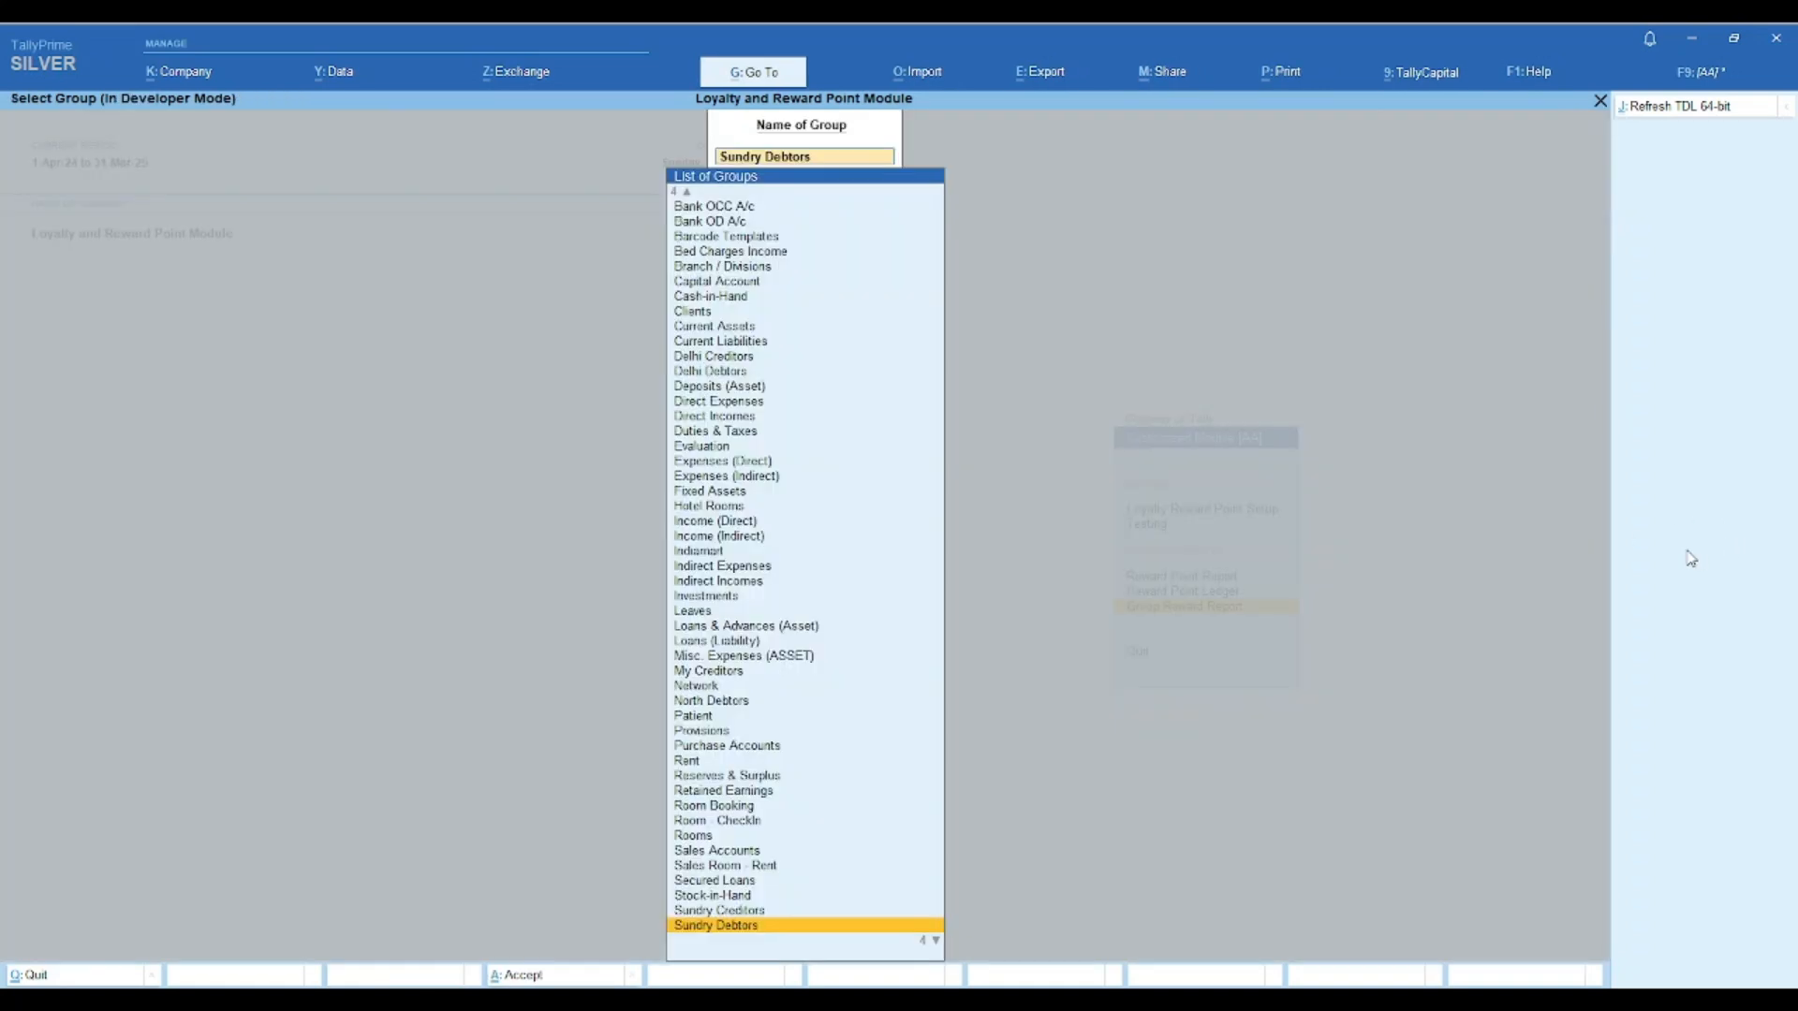
key("Escape")
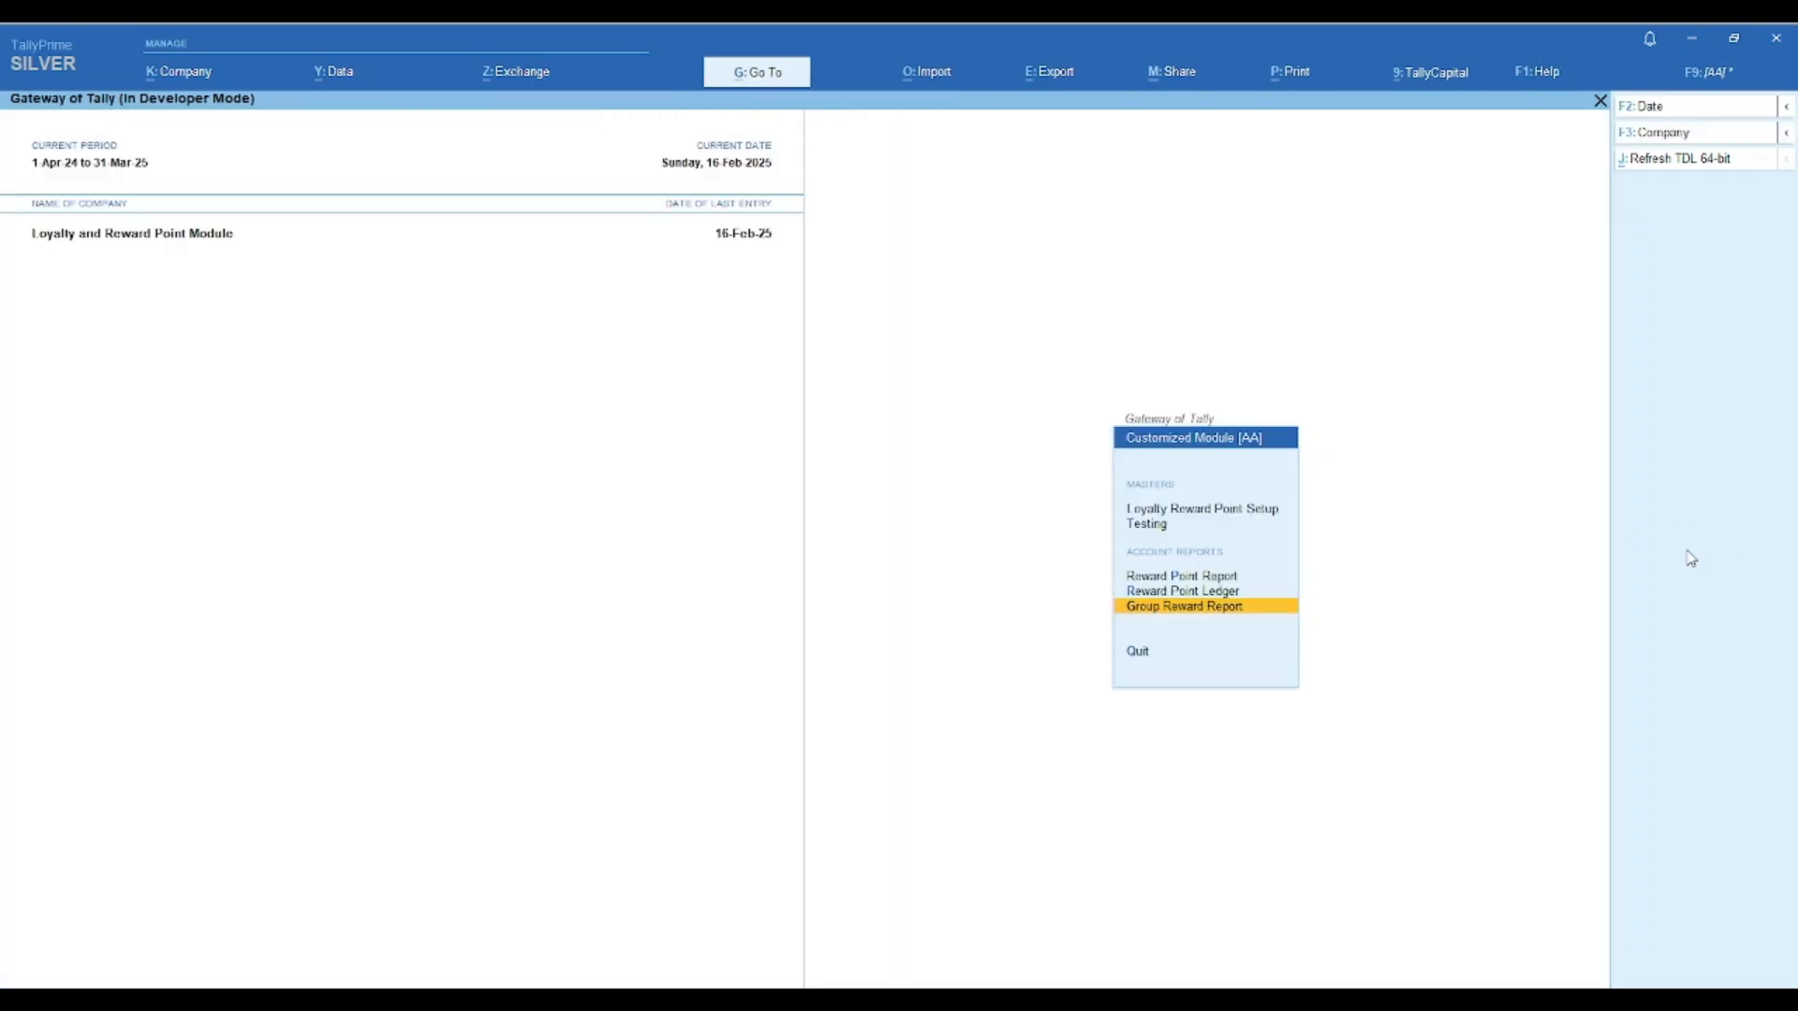
- Open the Reward Point Ledger for Debtors-1 and select the 19-May-24 sales voucher 29
key("Up")
key("Return")
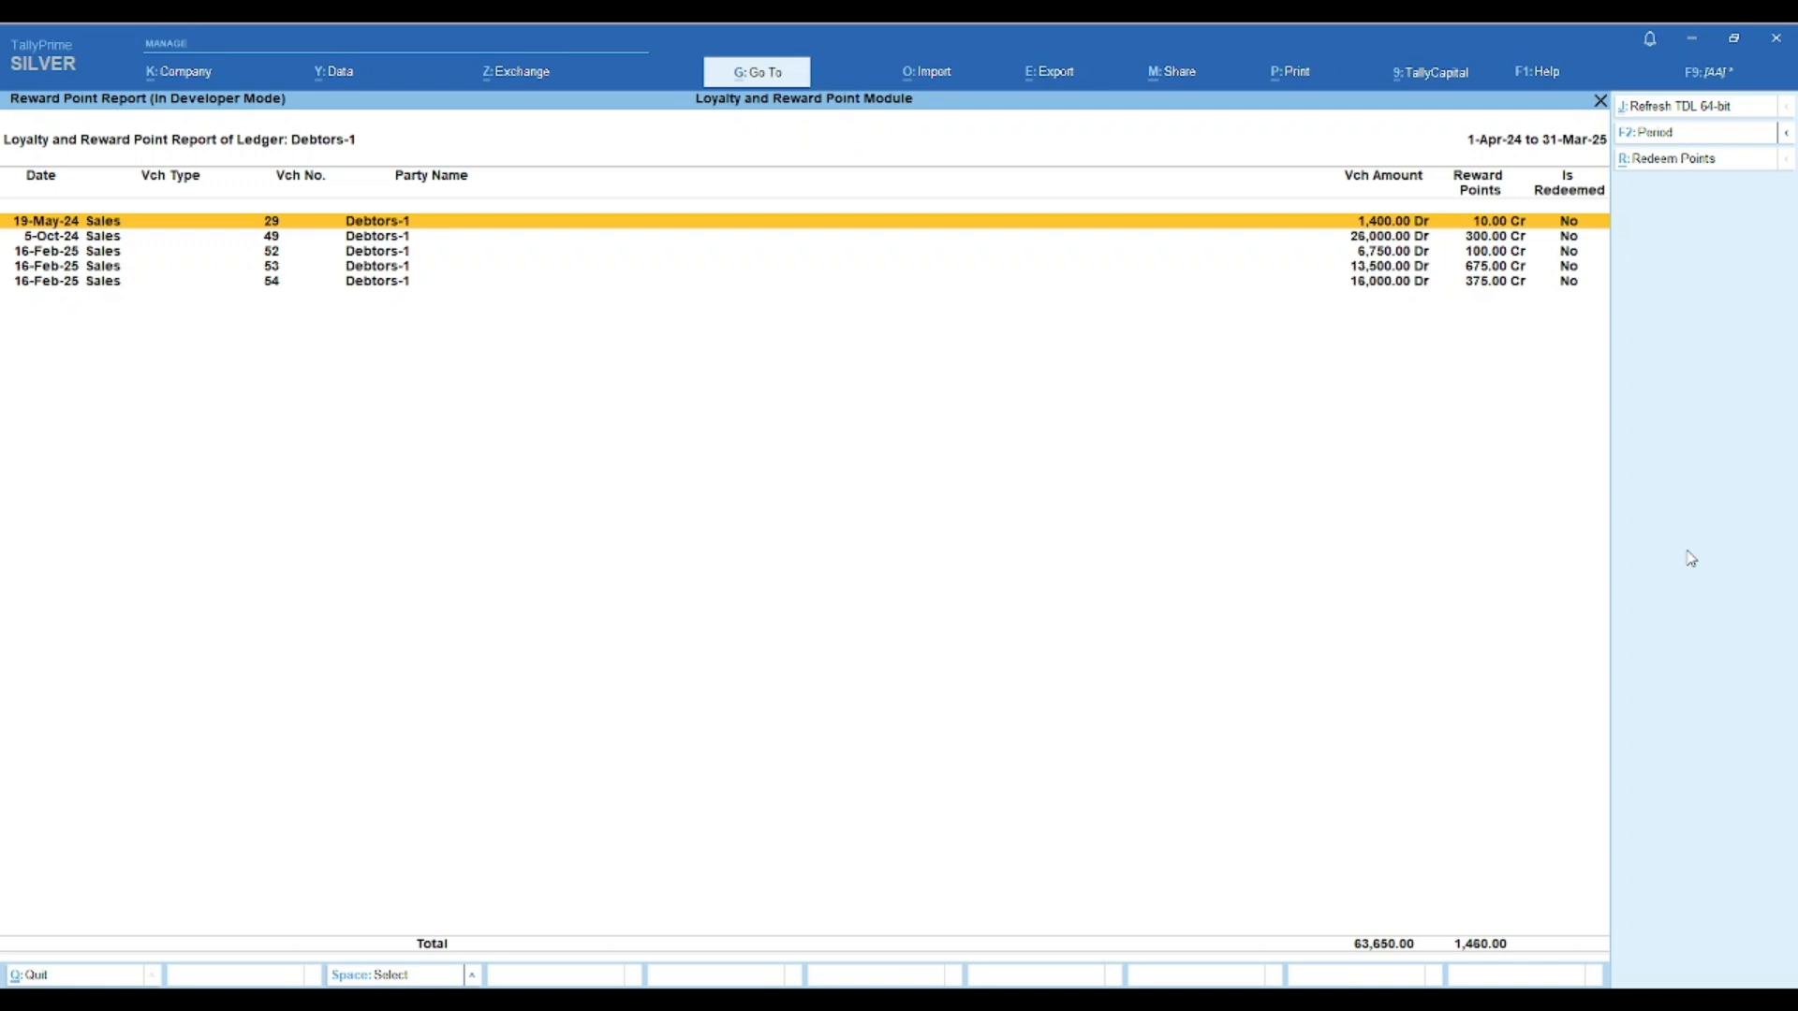
key("space")
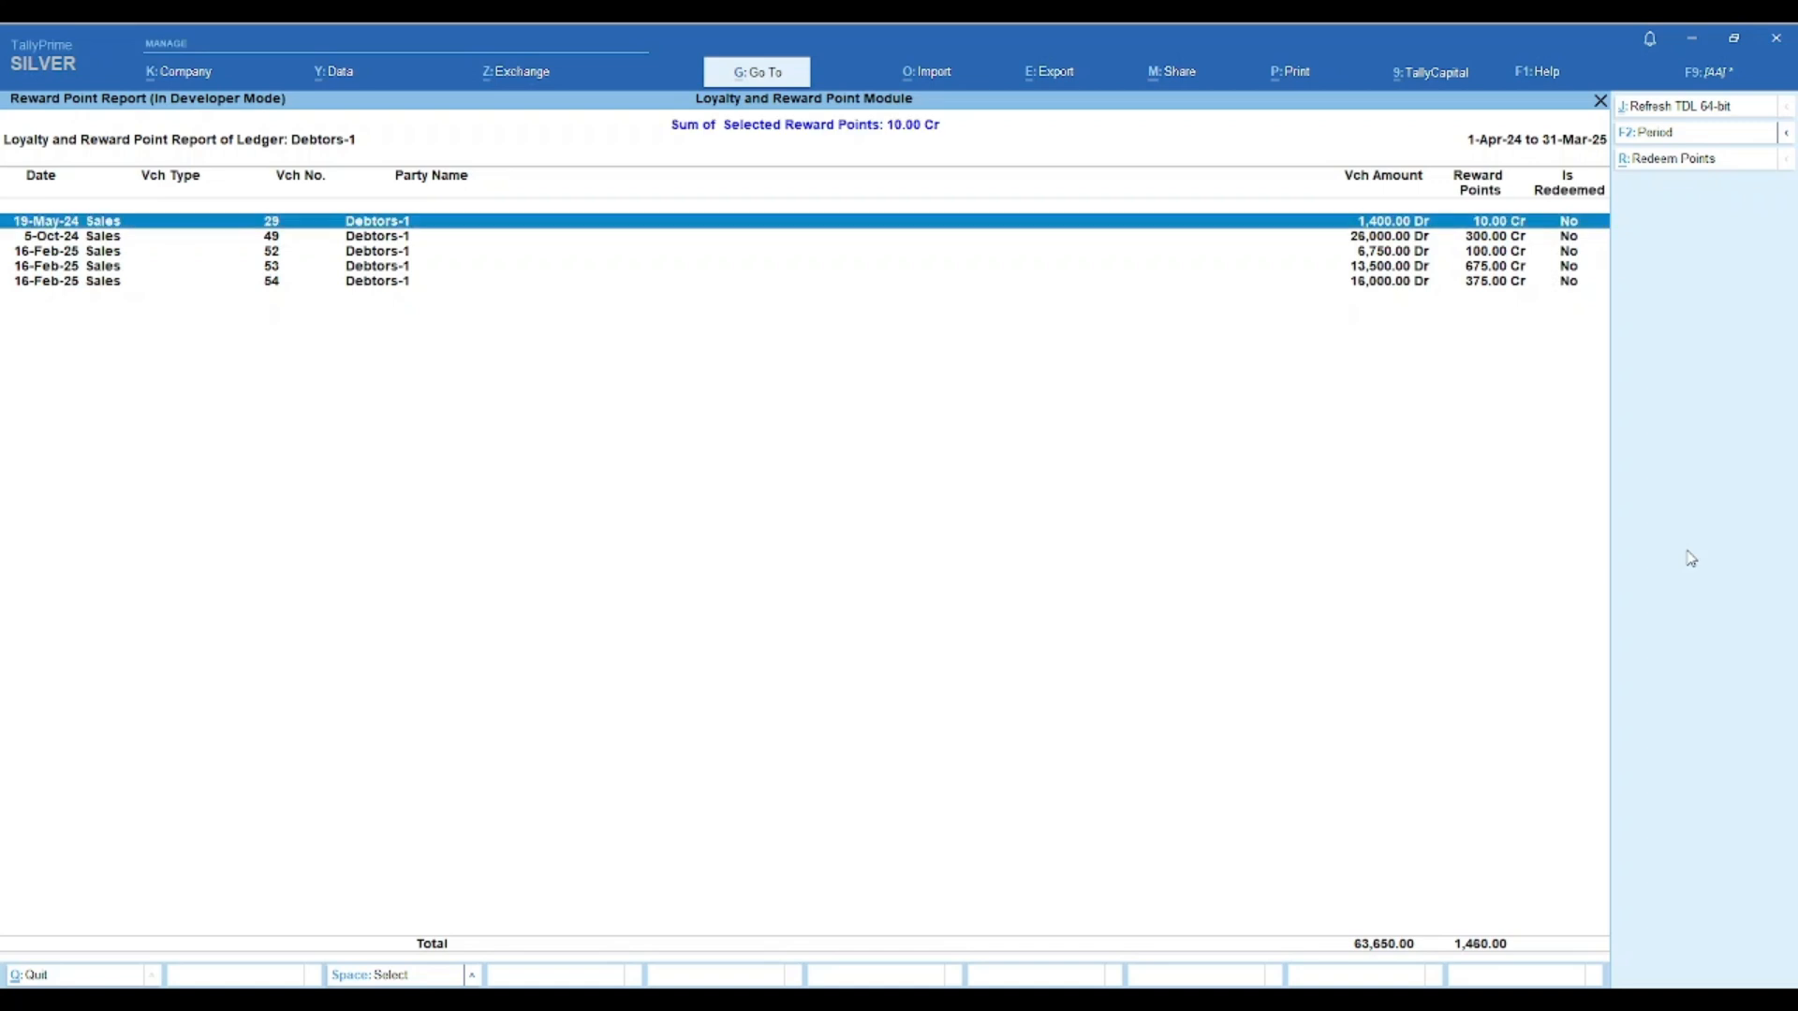
- Redeem the selected points through a Journal voucher dated 16-Feb-25, with party ledger Debtors-1 and expense ledger Reward Redemption
left_click(1653, 161)
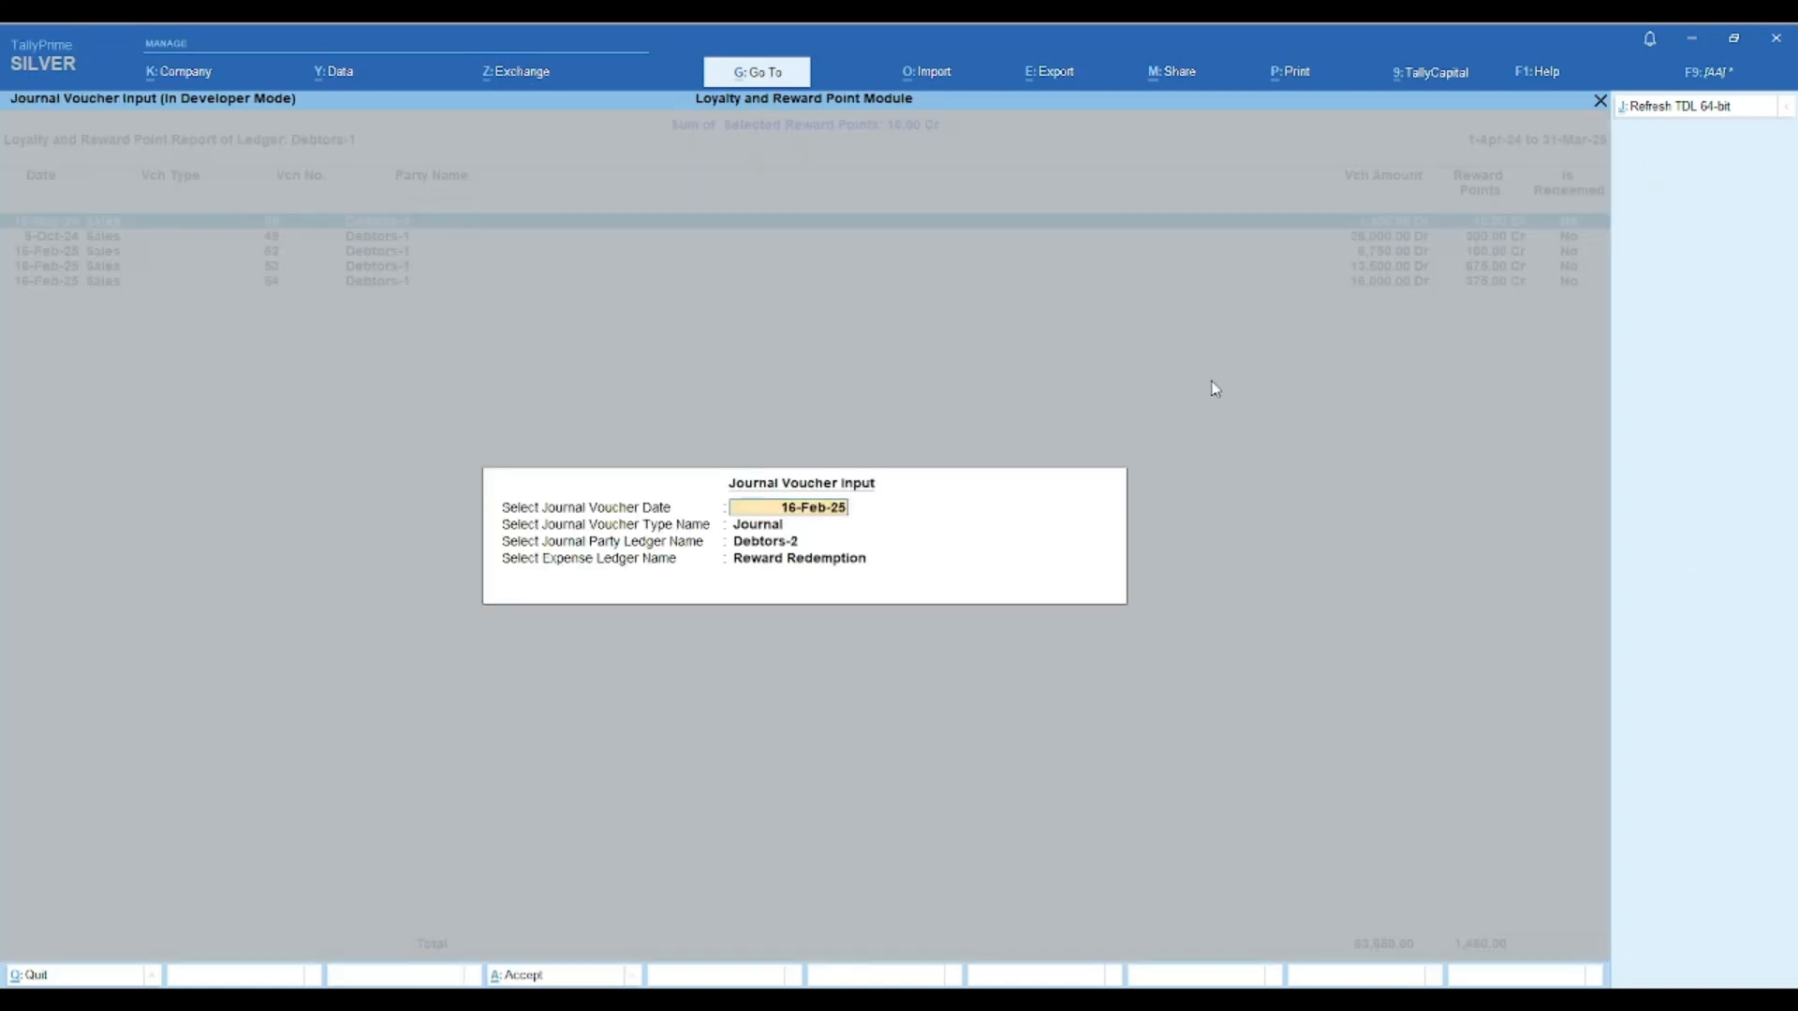
key("Return")
key("Return")
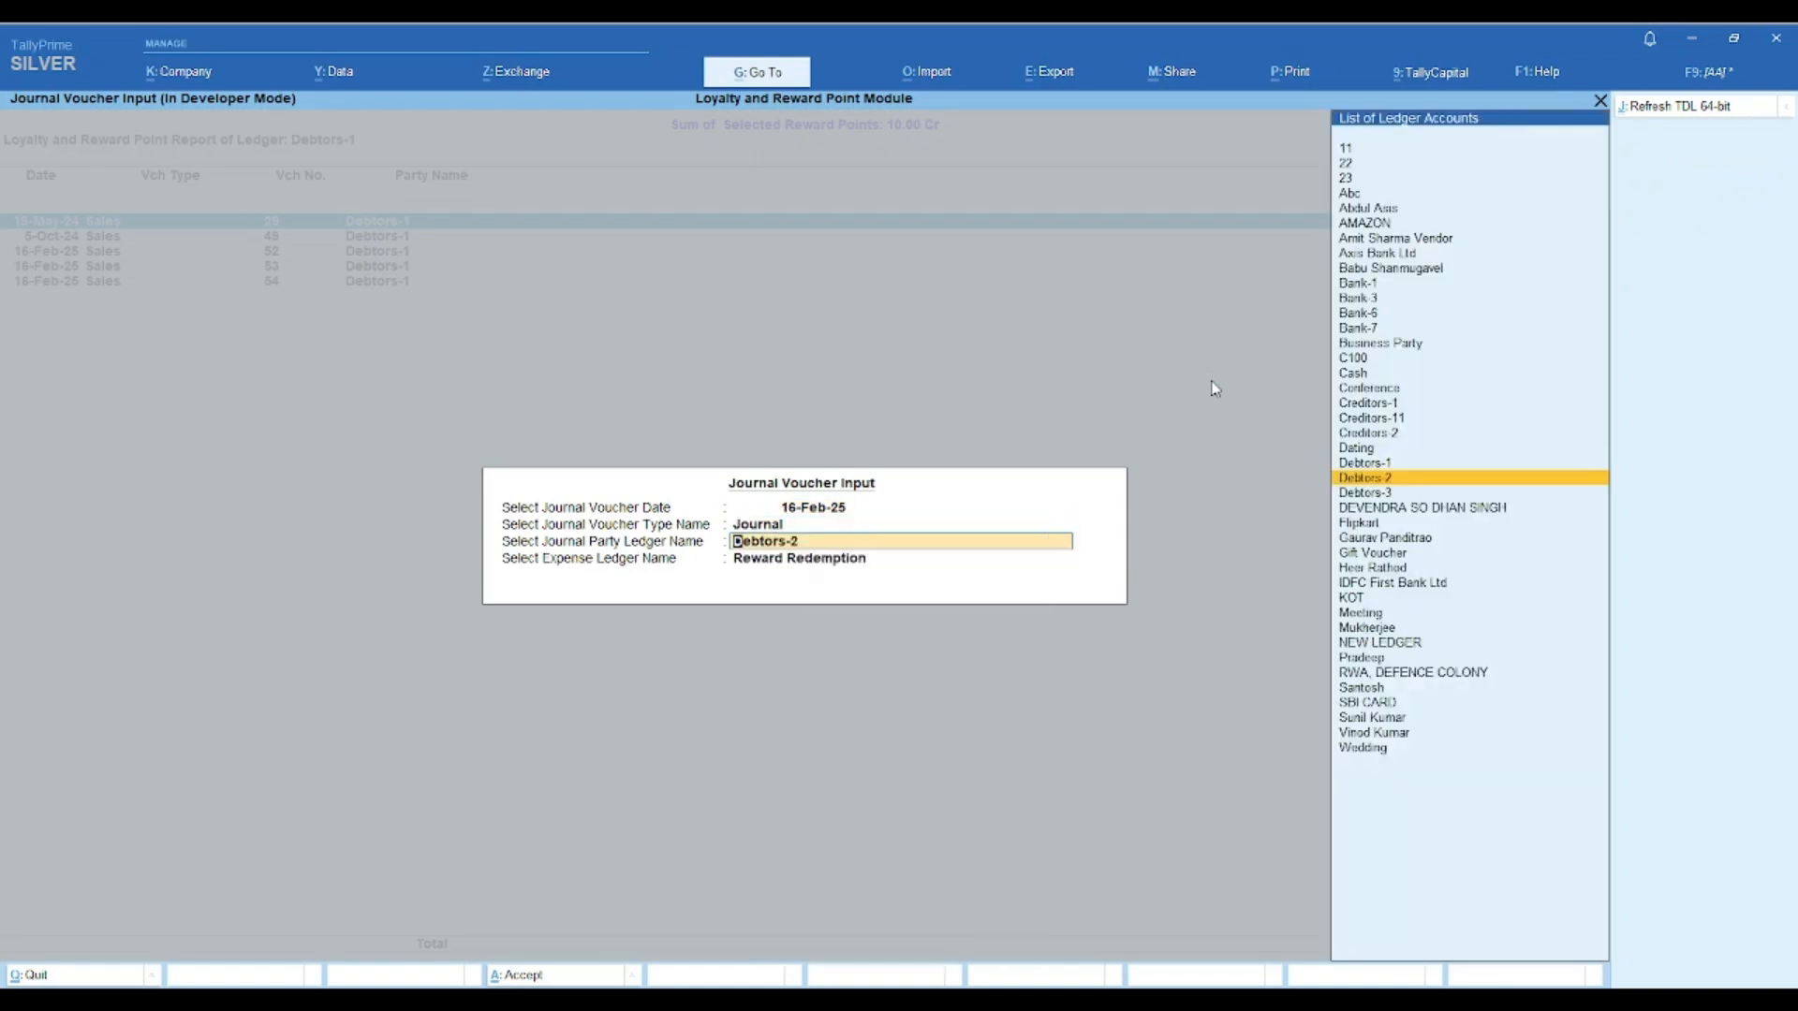
key("Up")
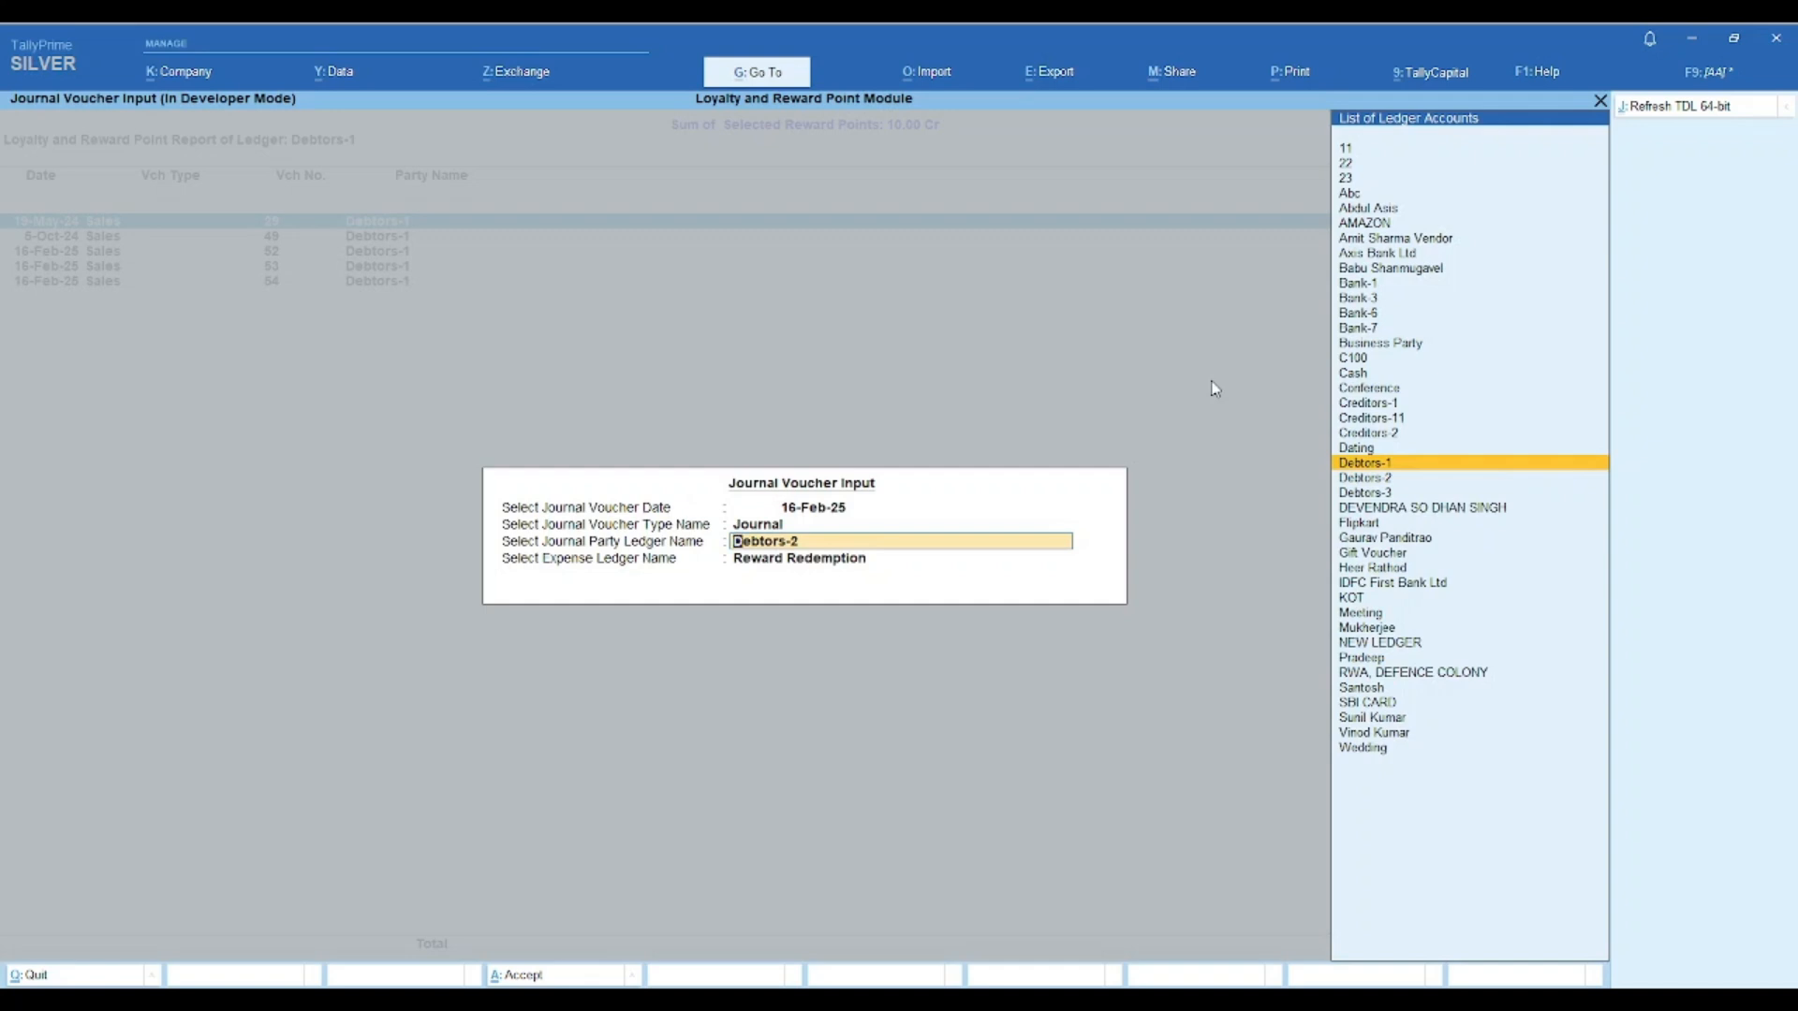
key("Return")
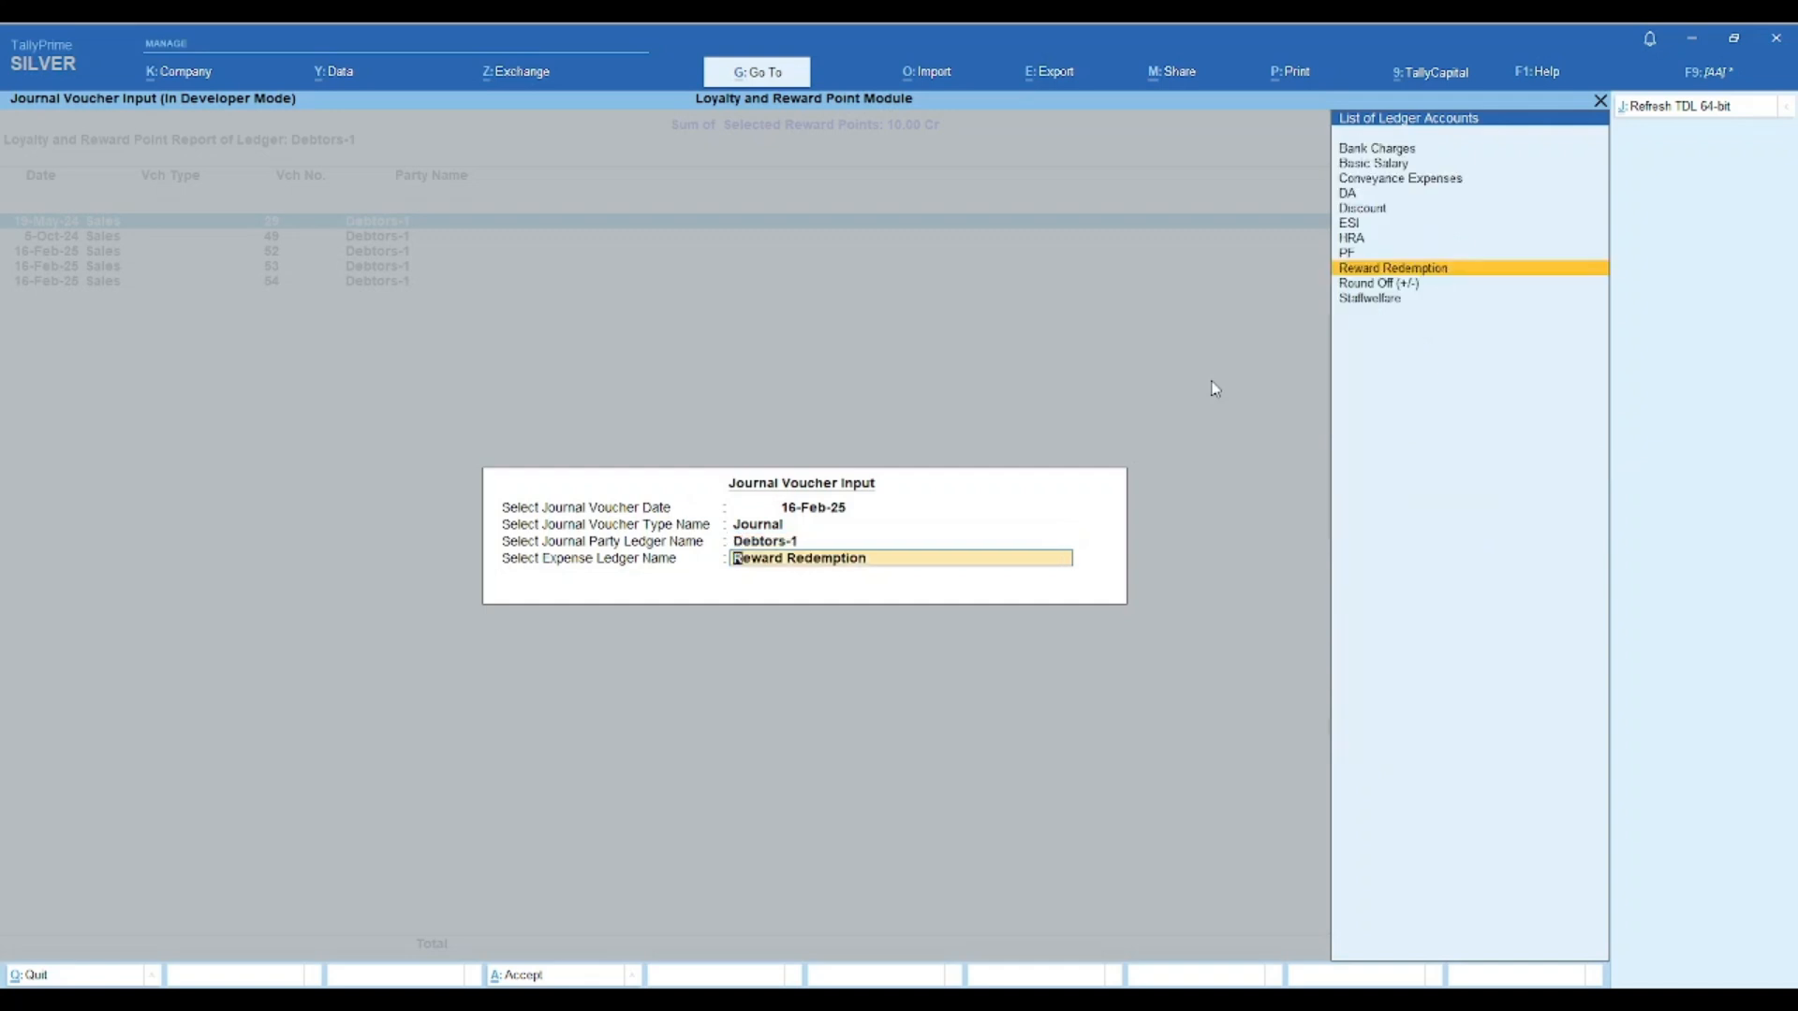
key("Up")
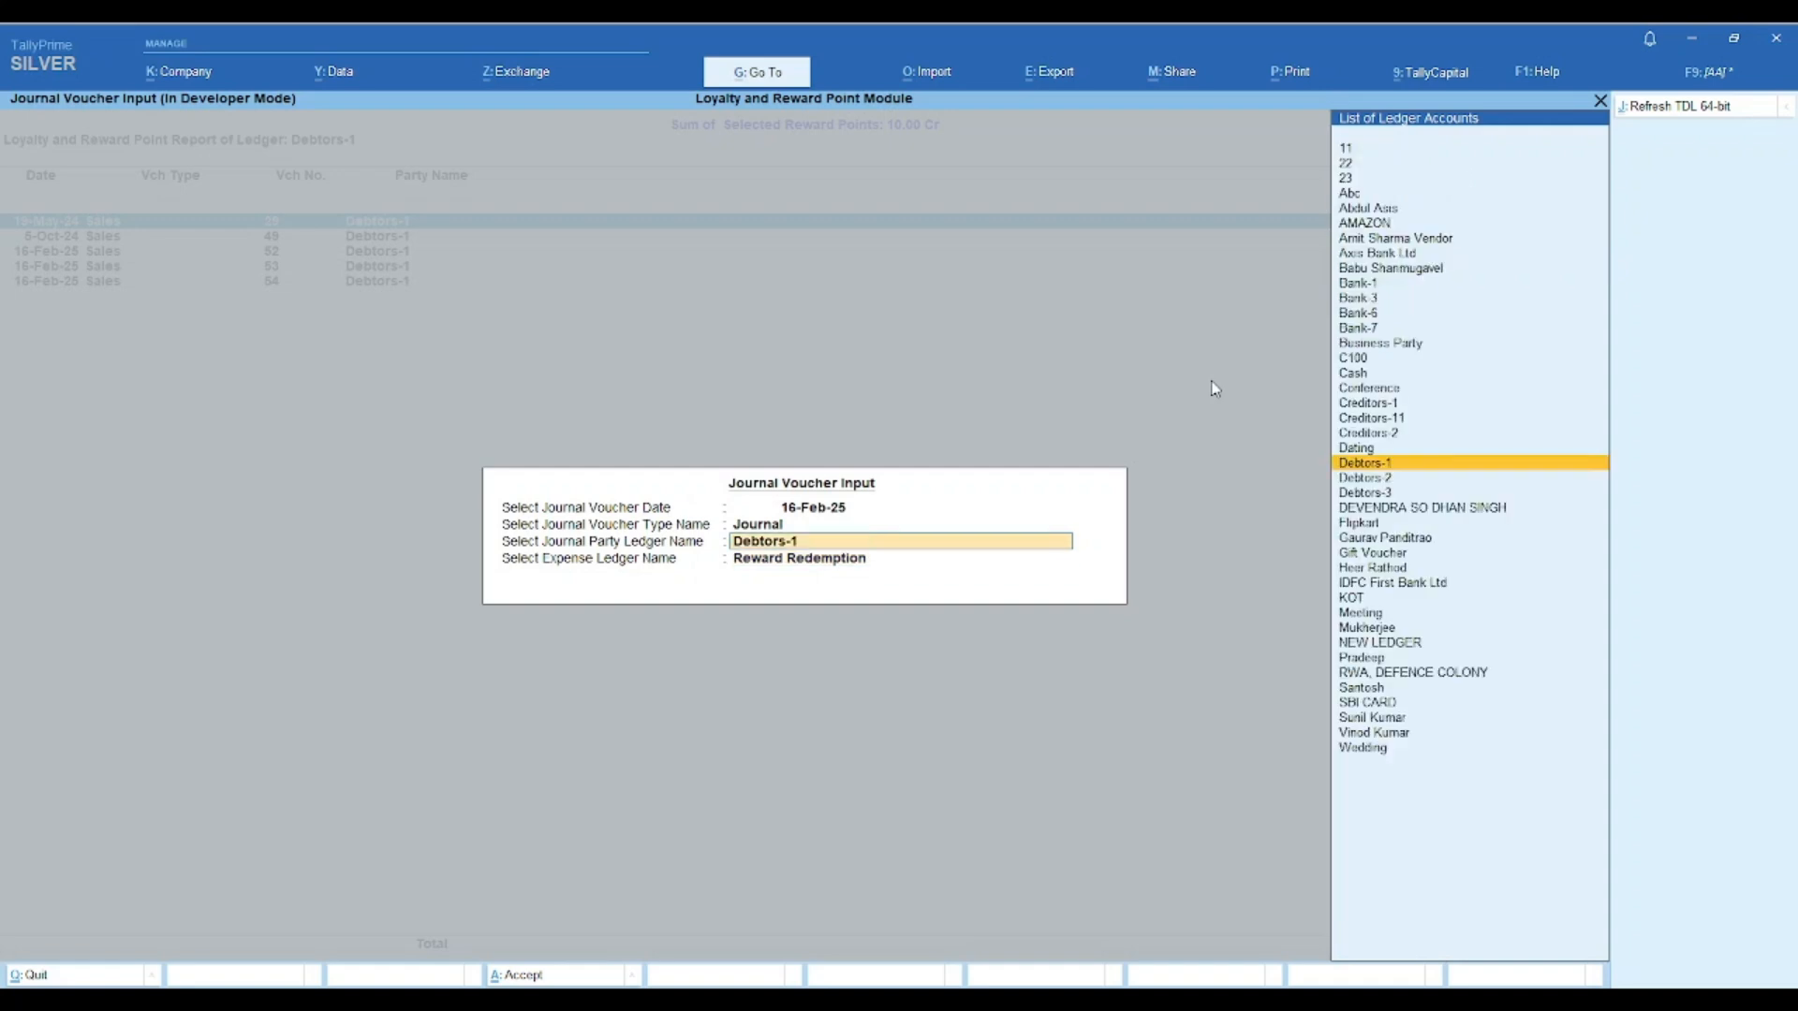
key("Return")
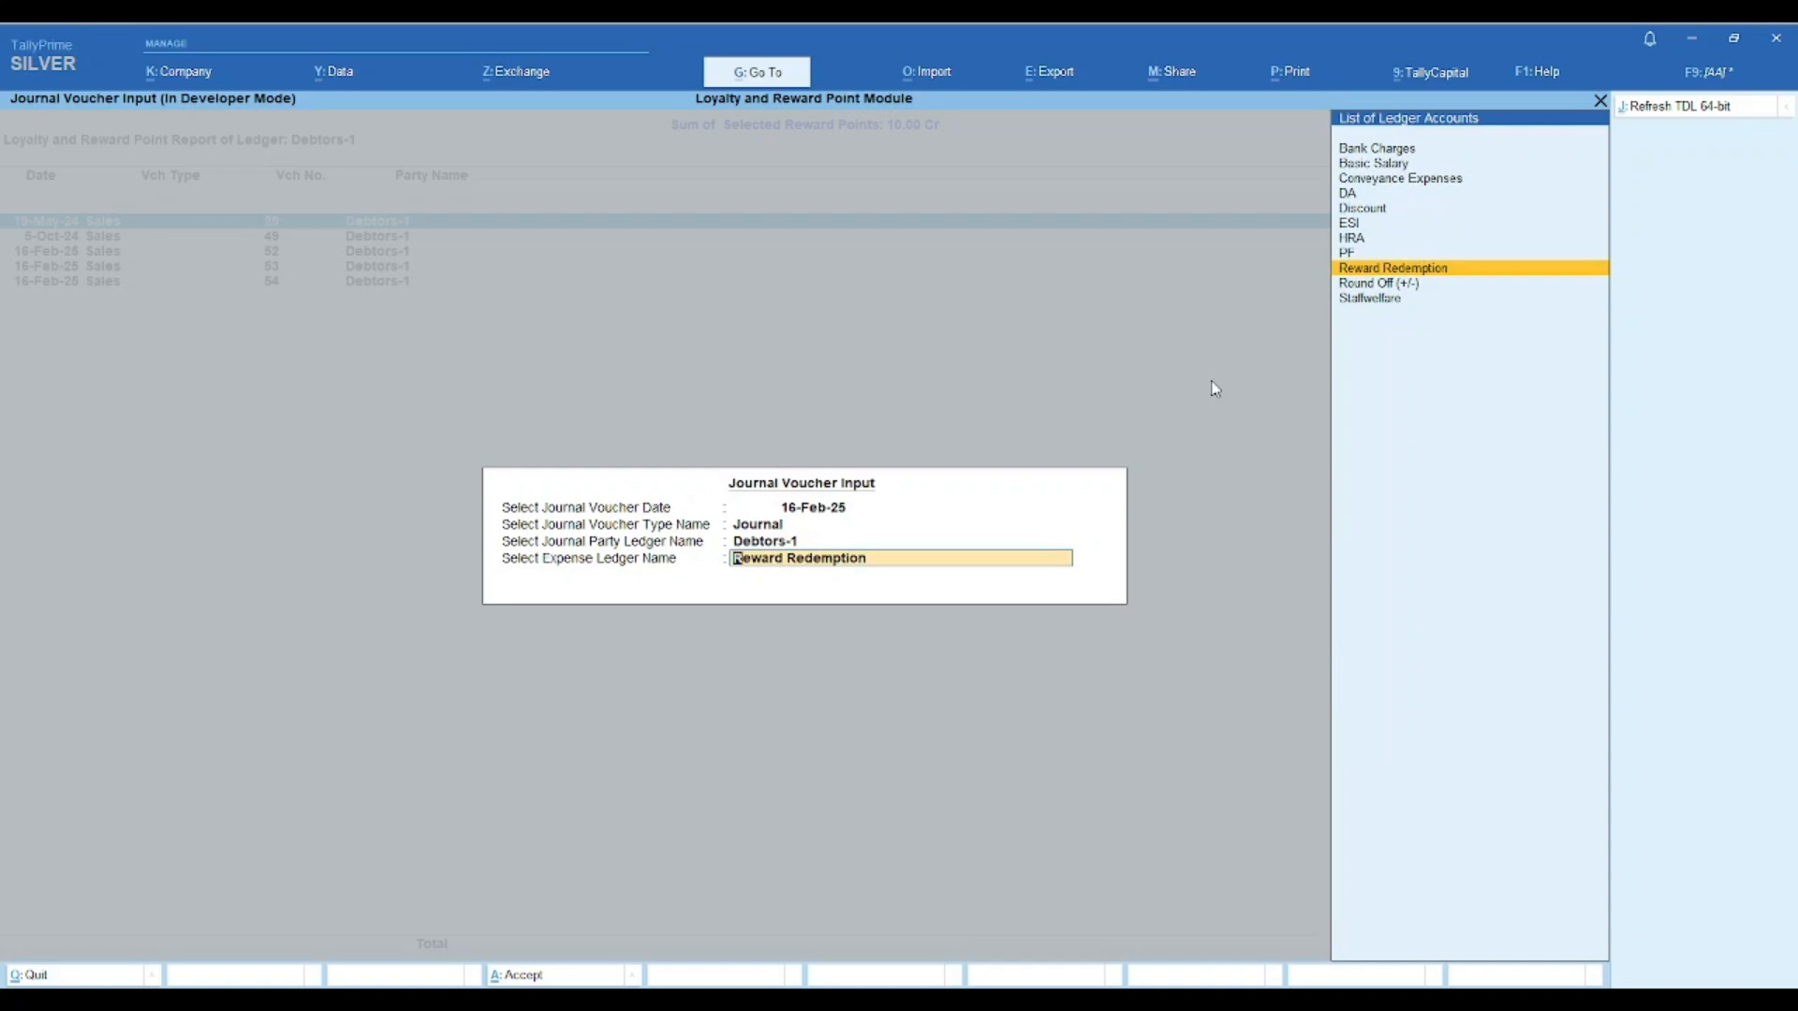
key("Return")
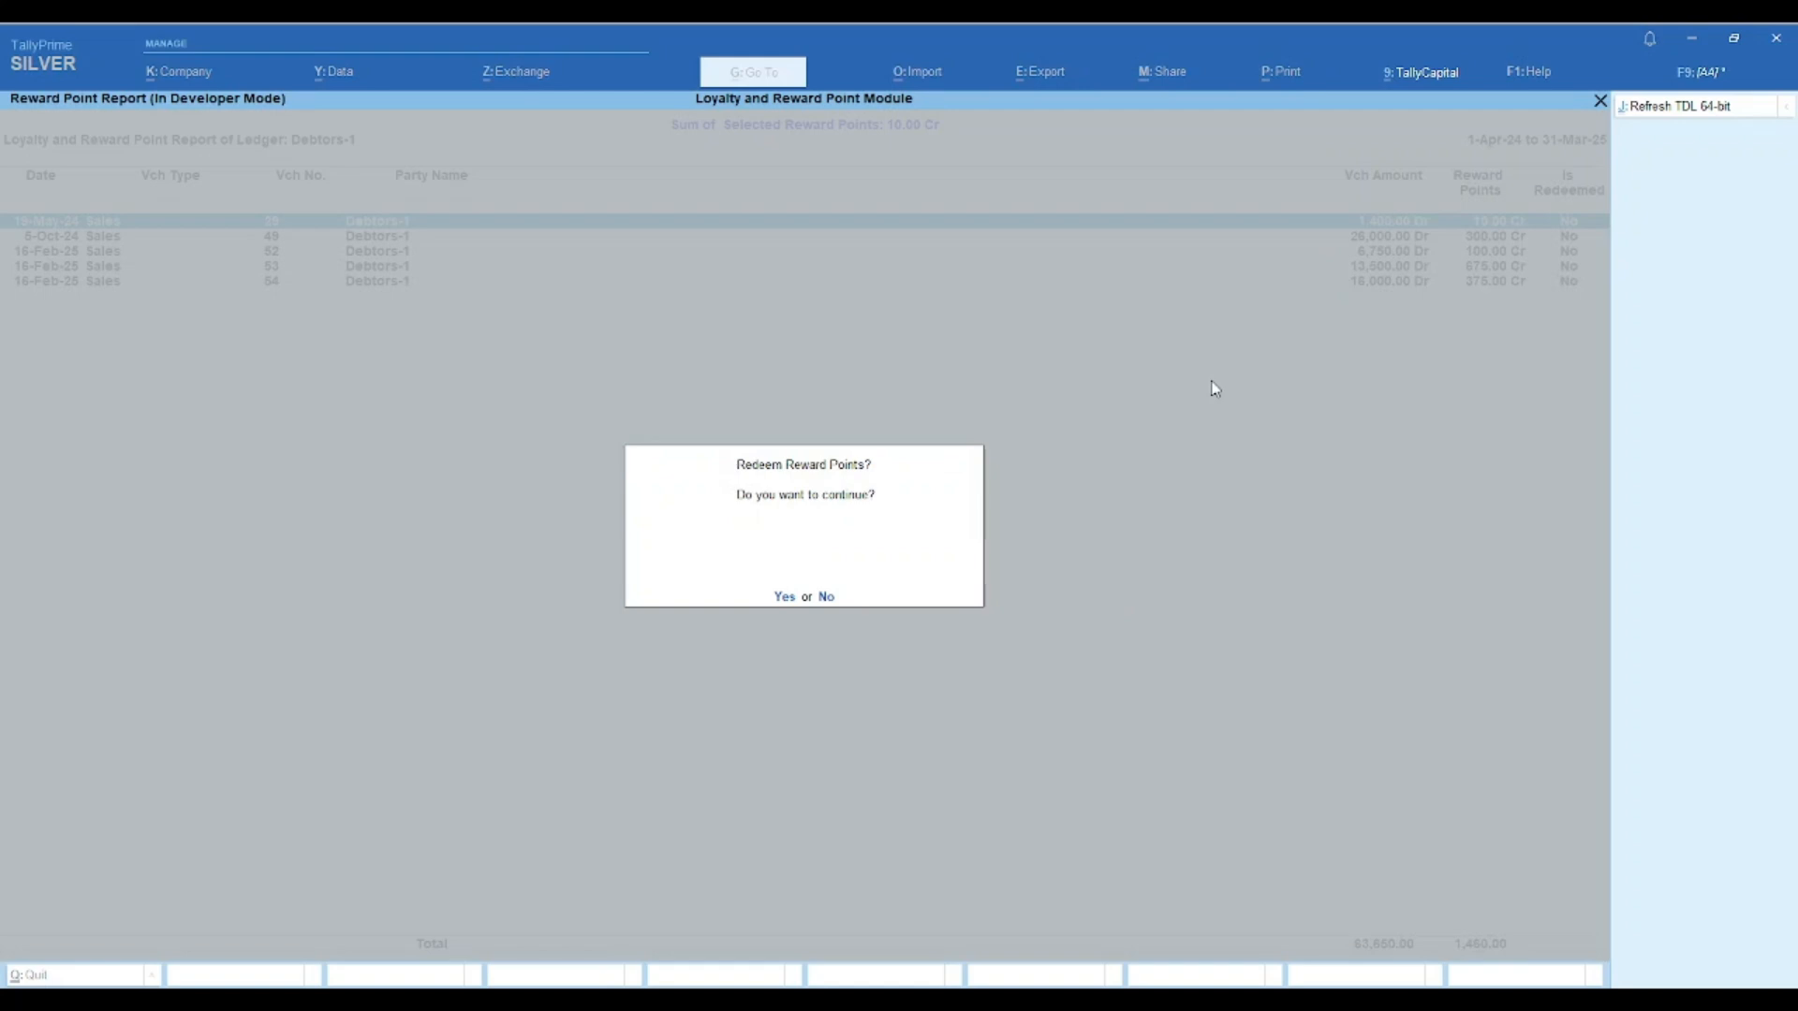
key("Return")
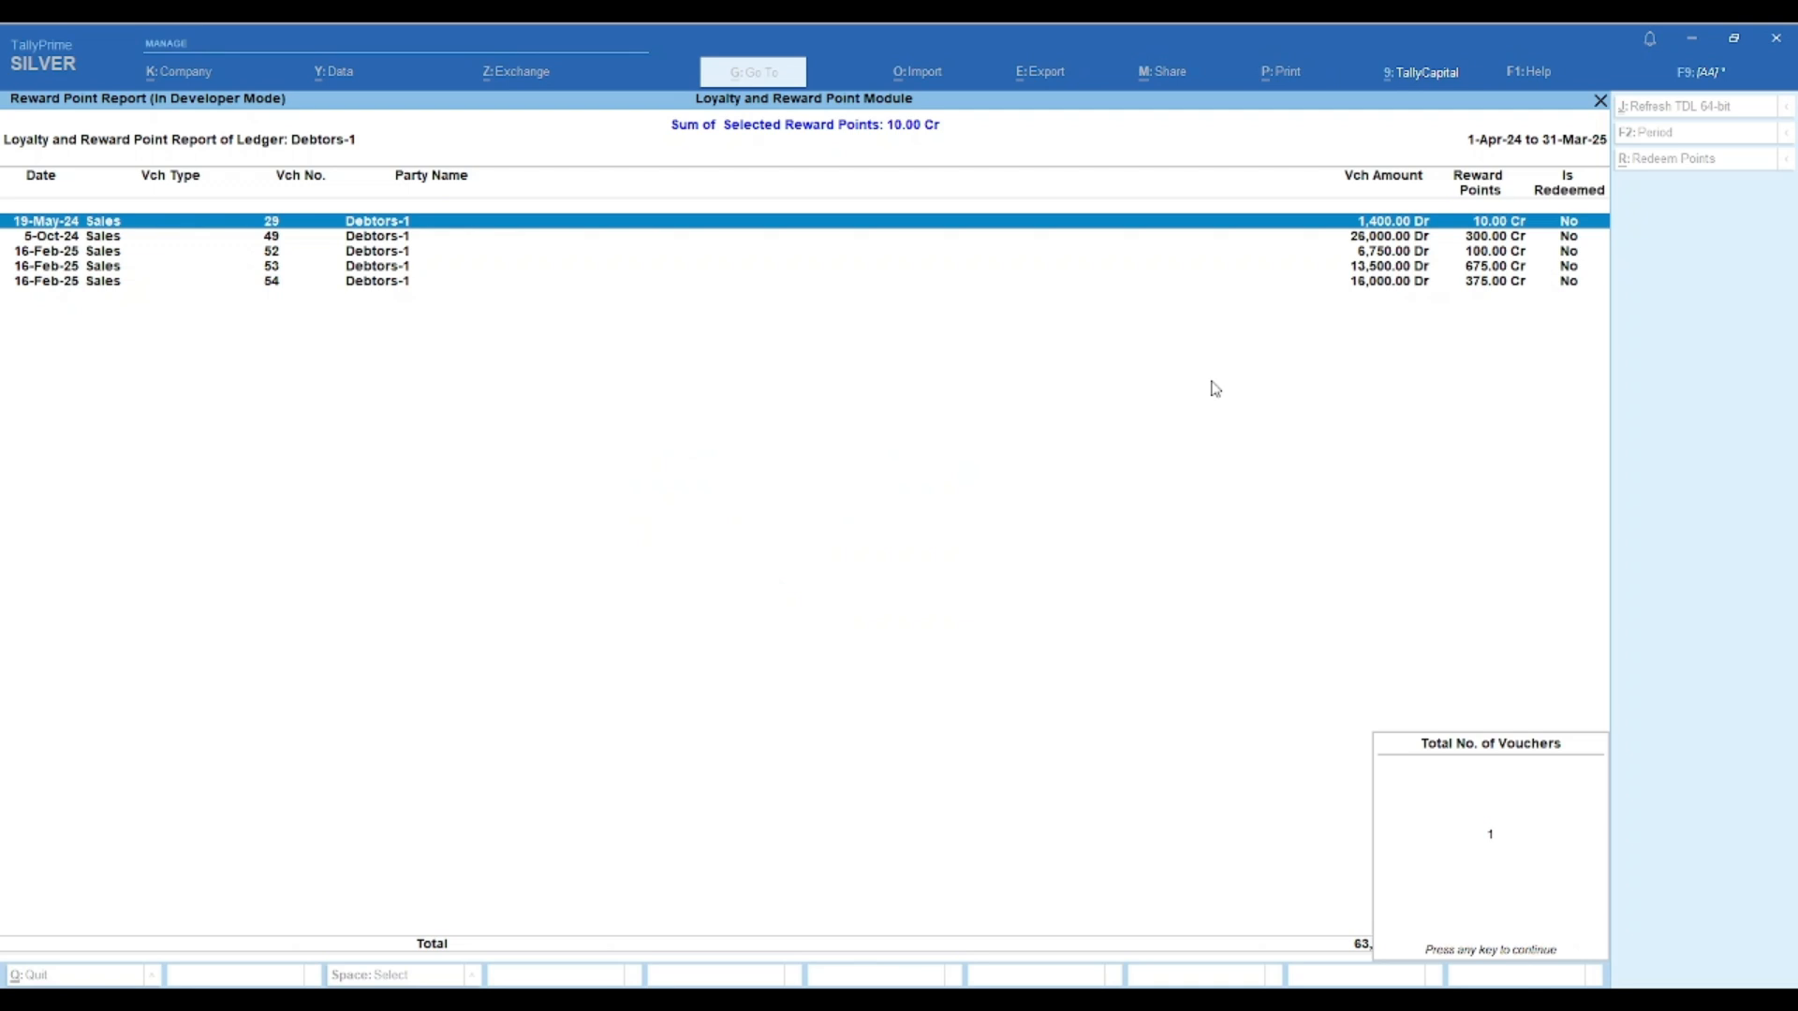
key("Return")
key("Return")
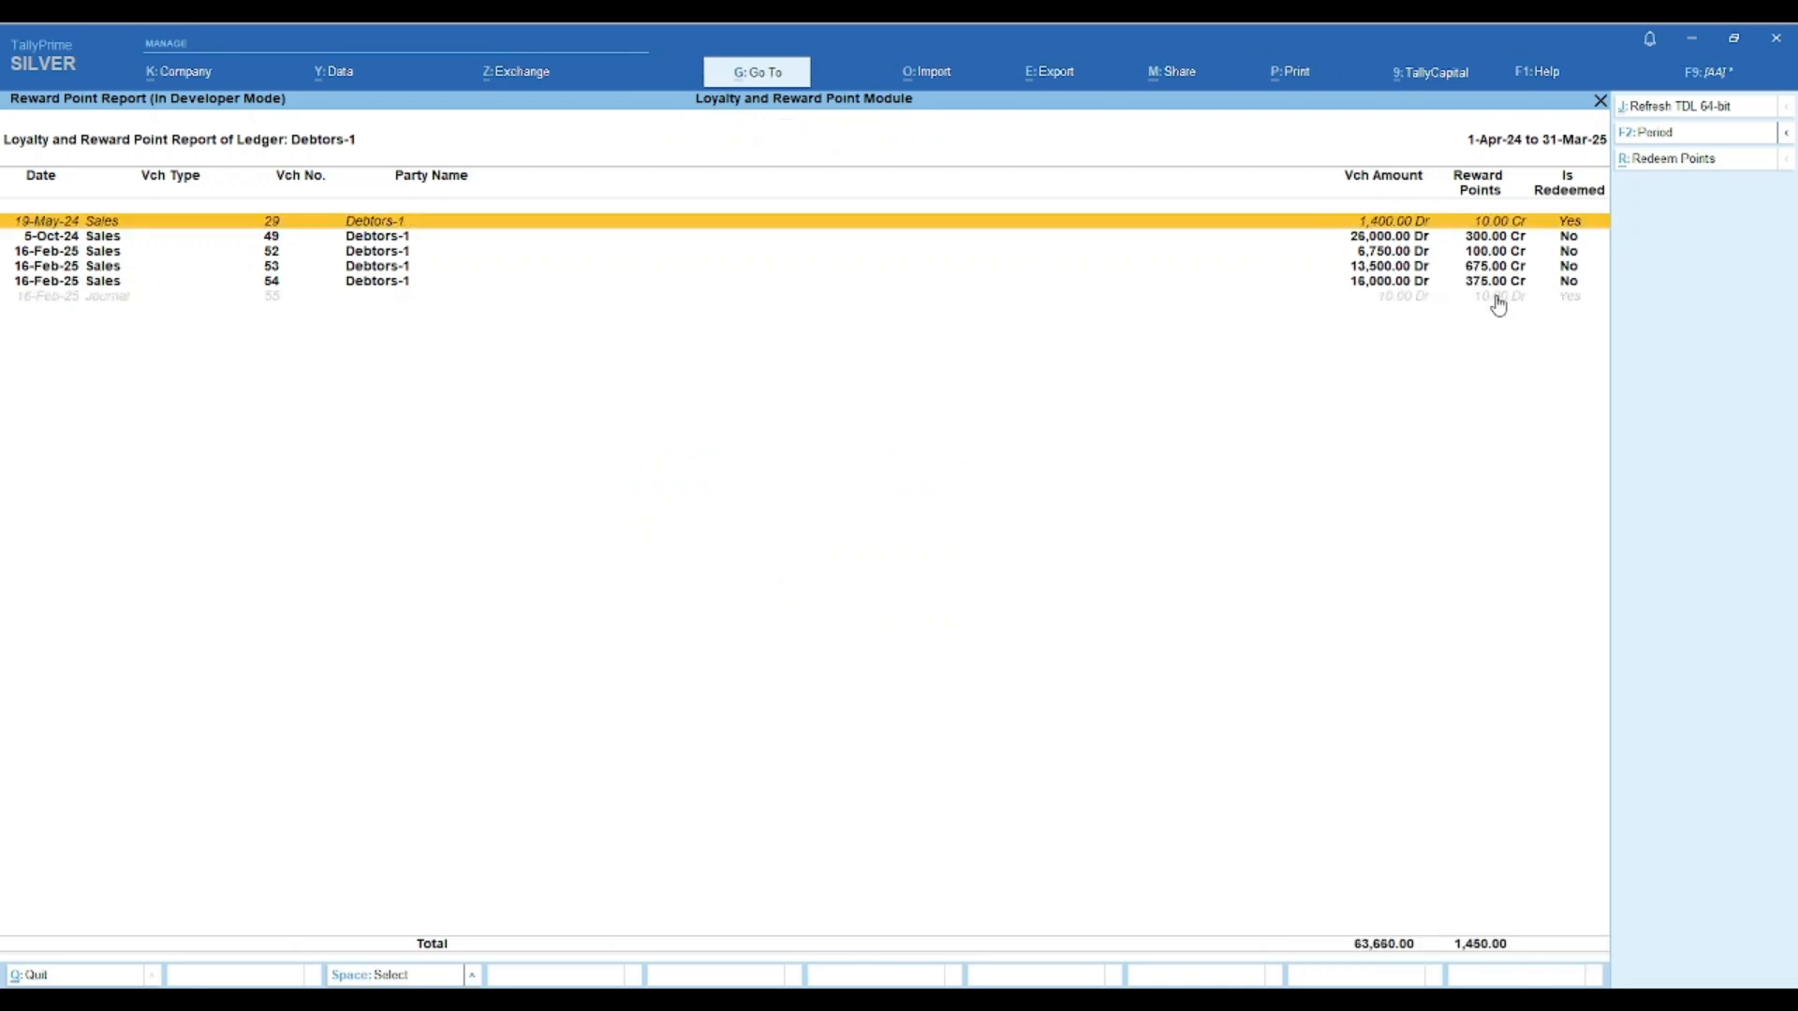
- Examine the redemption status and points of sales voucher 29 and the new journal entry in the Debtors-1 report
left_click(1428, 300)
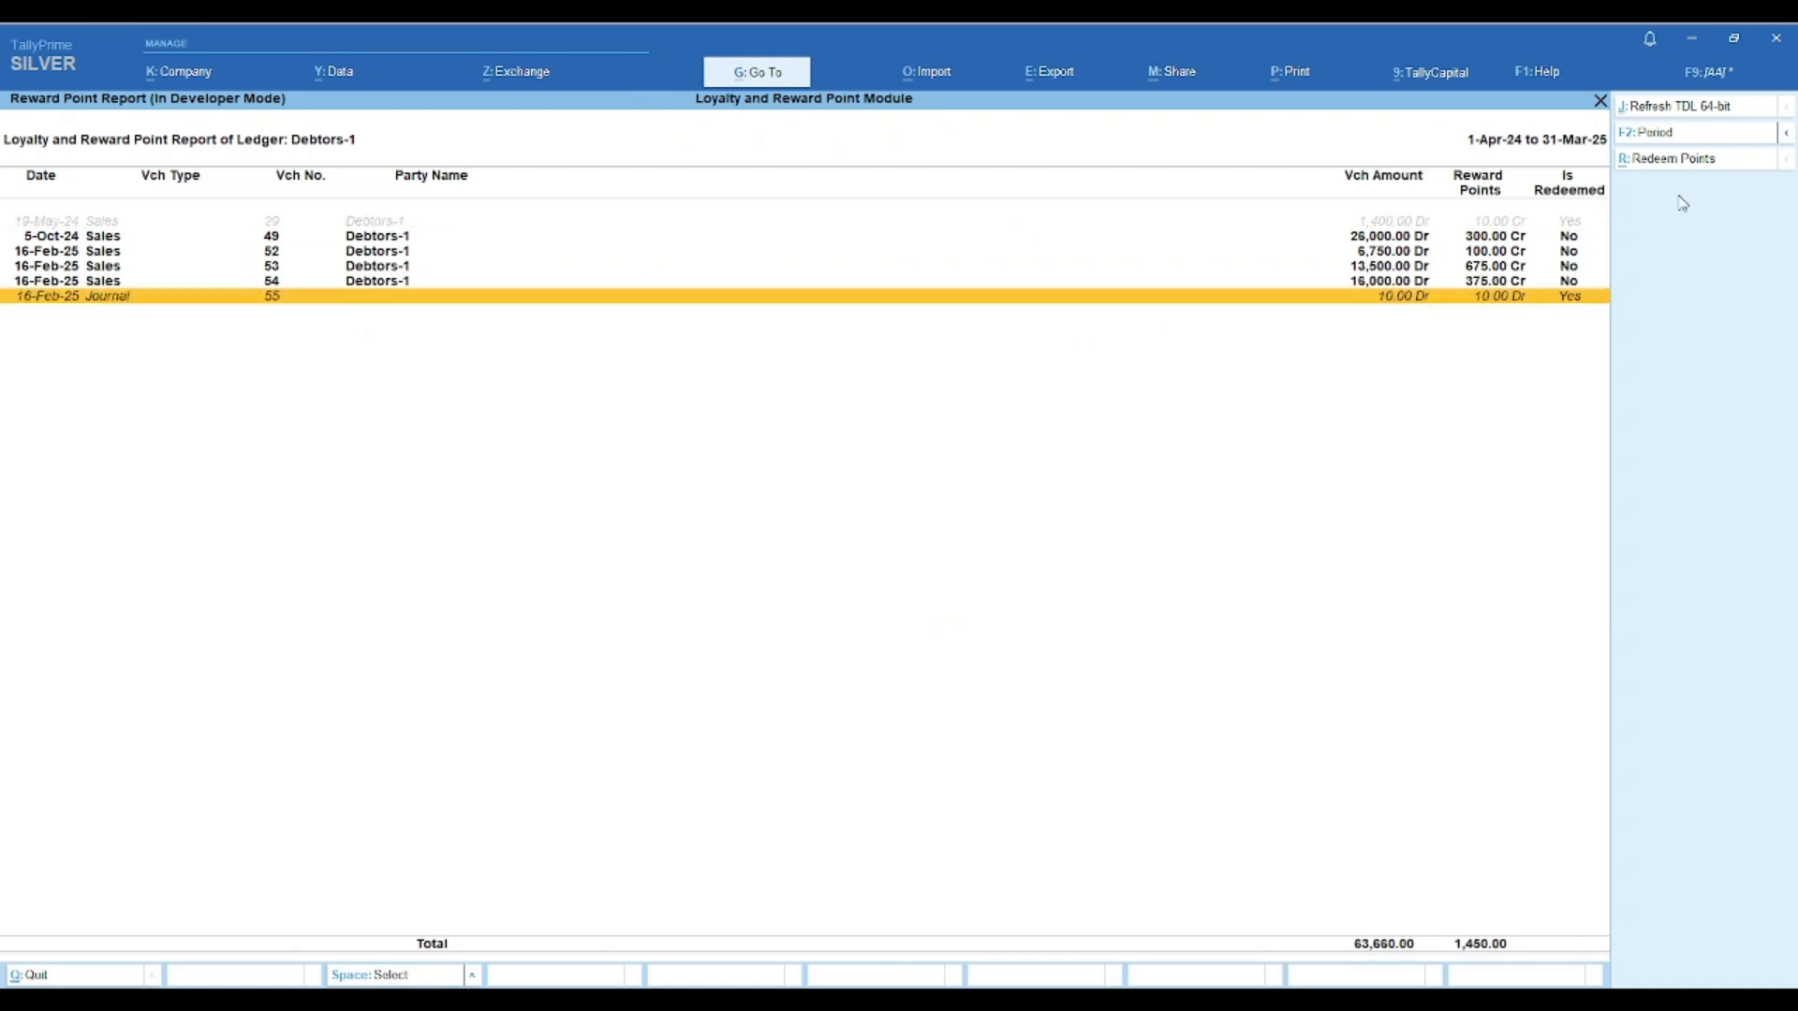
left_click(1556, 224)
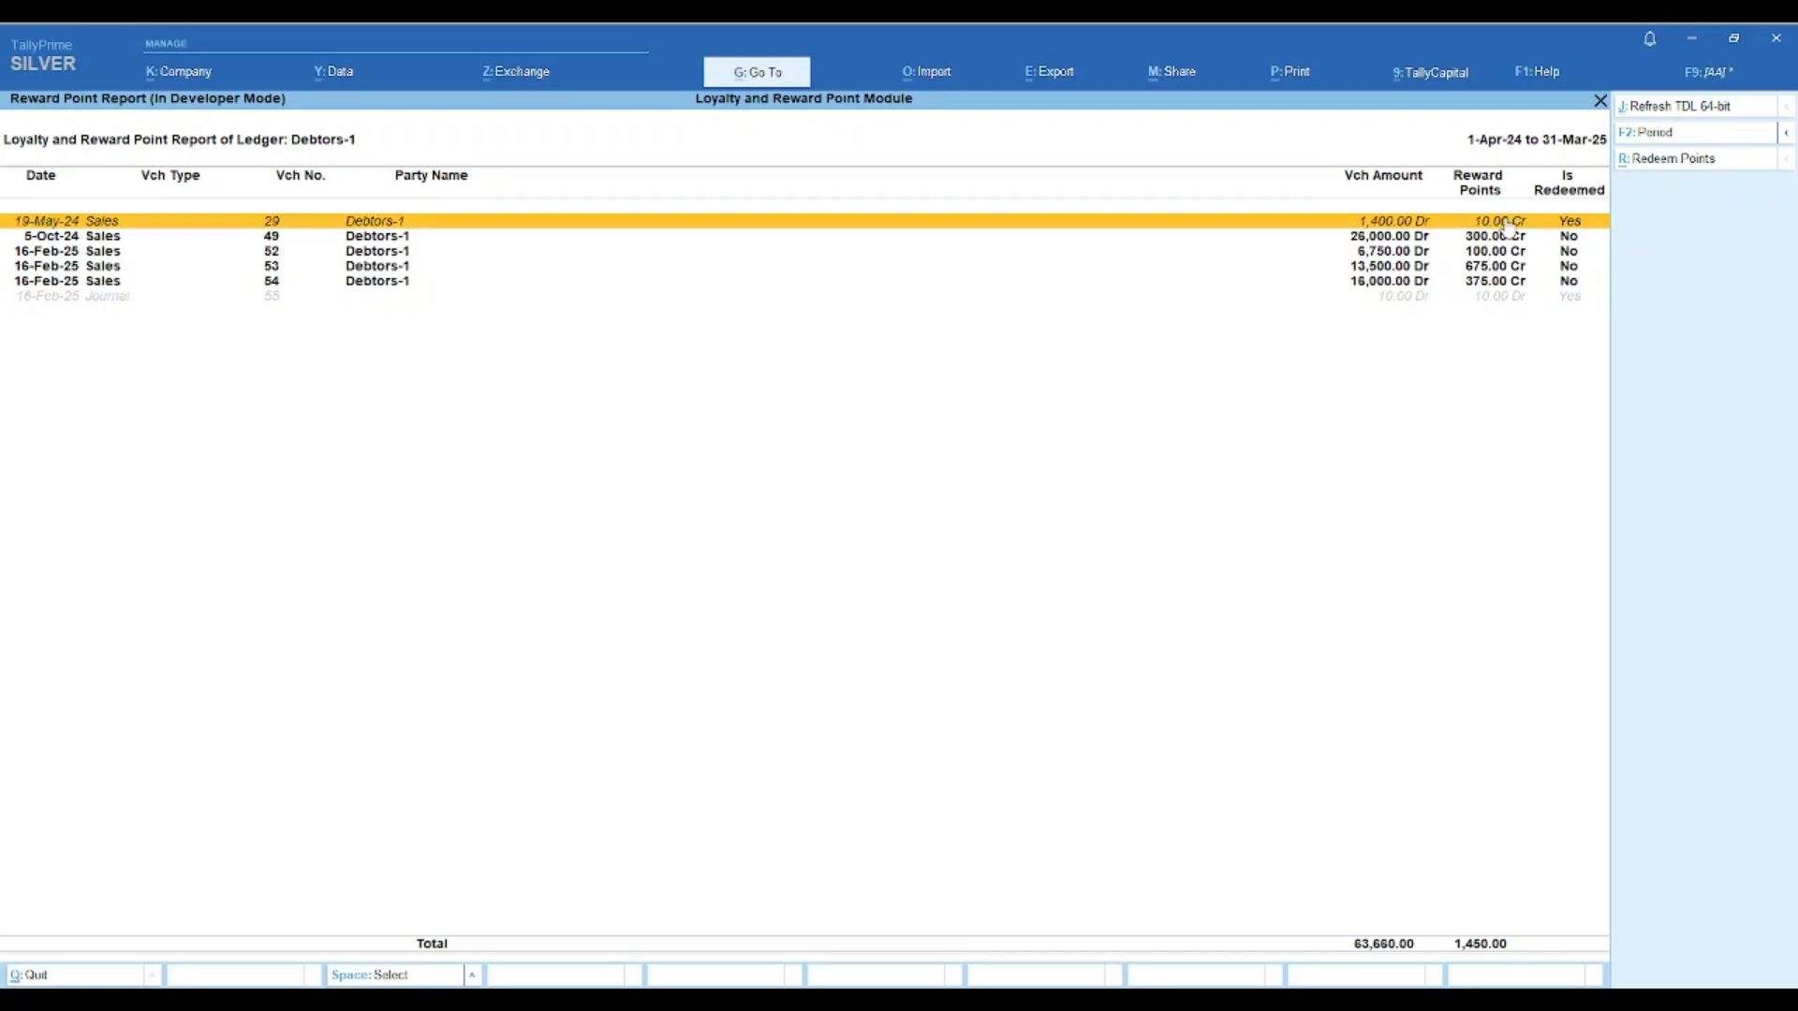
key("Down")
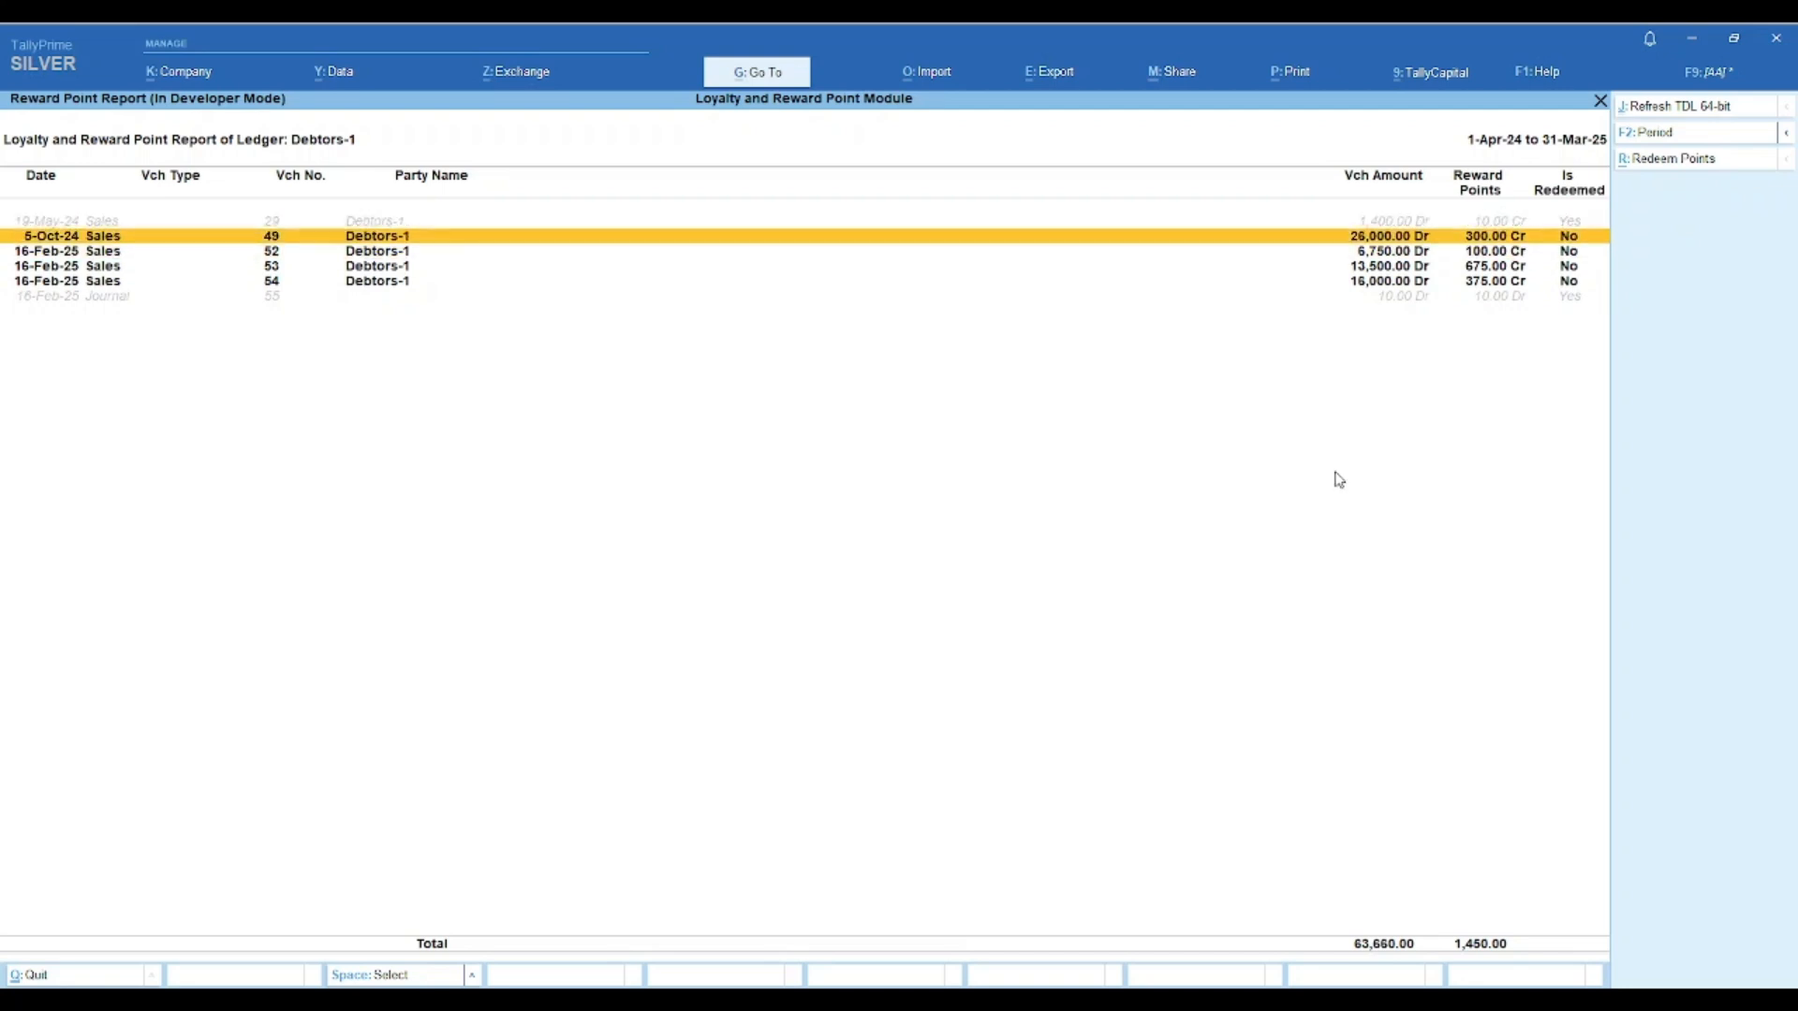
key("Up")
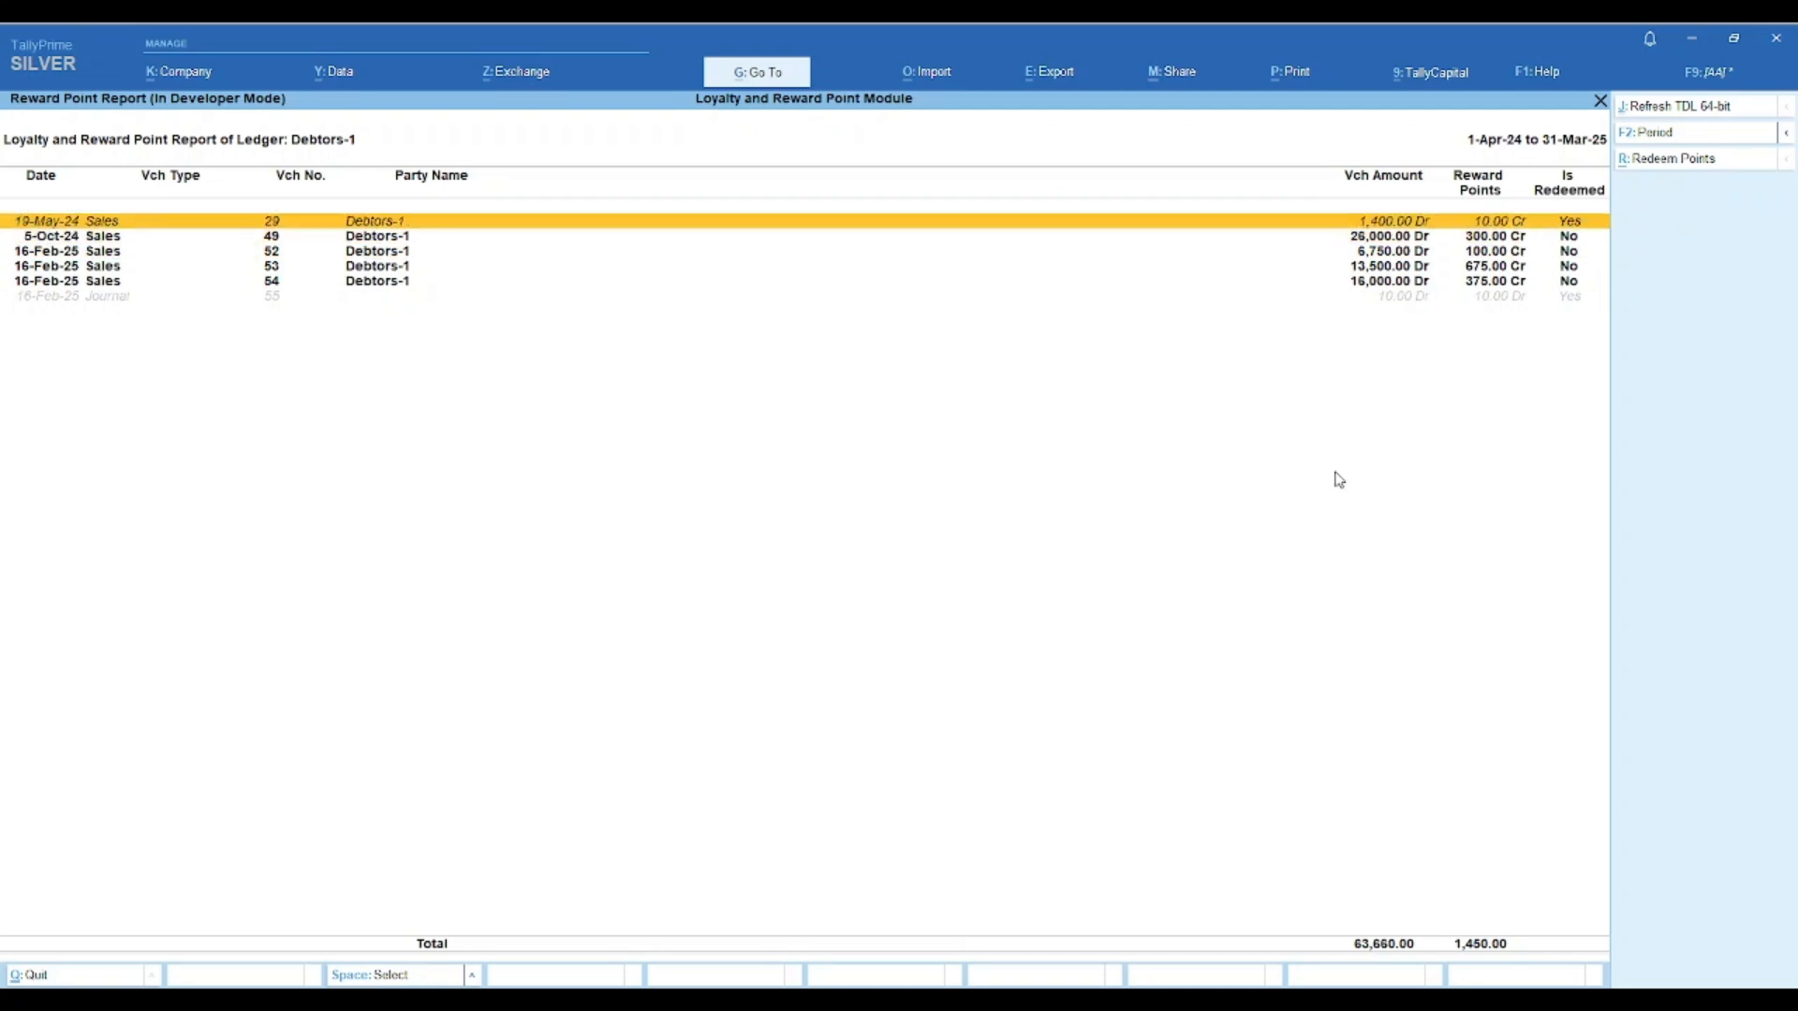
key("Down")
key("Down")
key("Down")
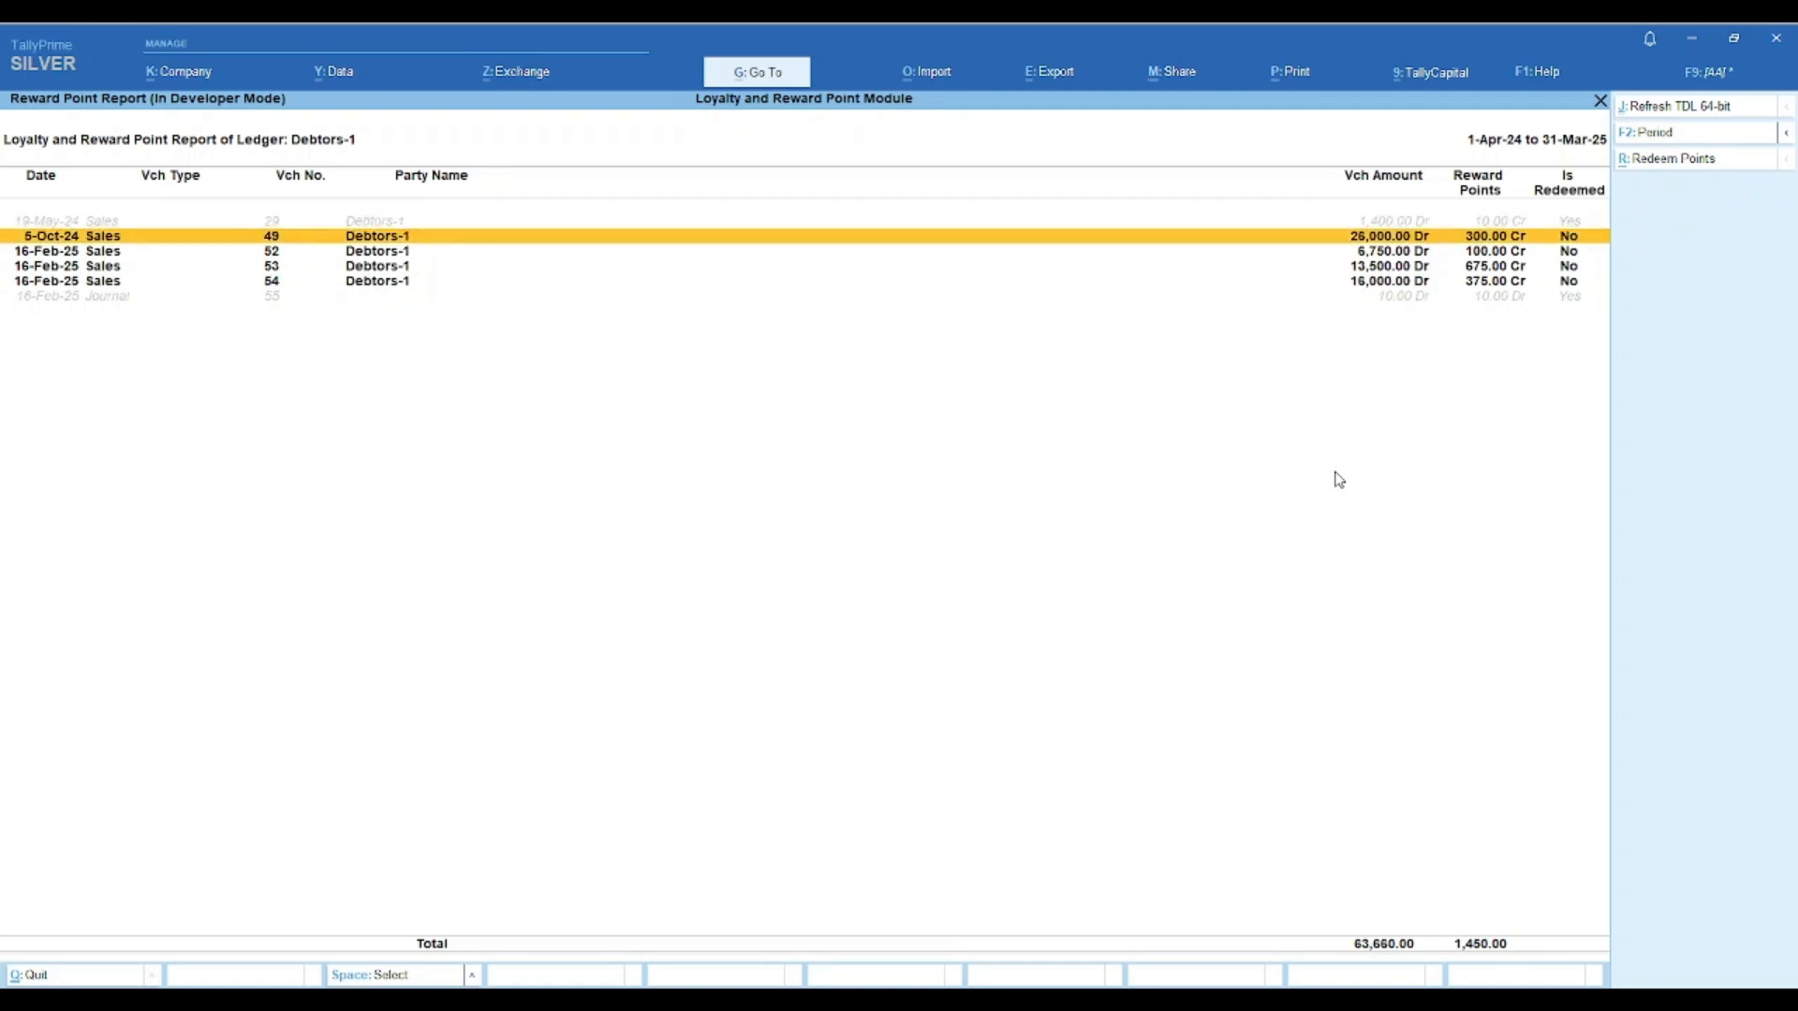
key("Up")
key("Up")
key("Up")
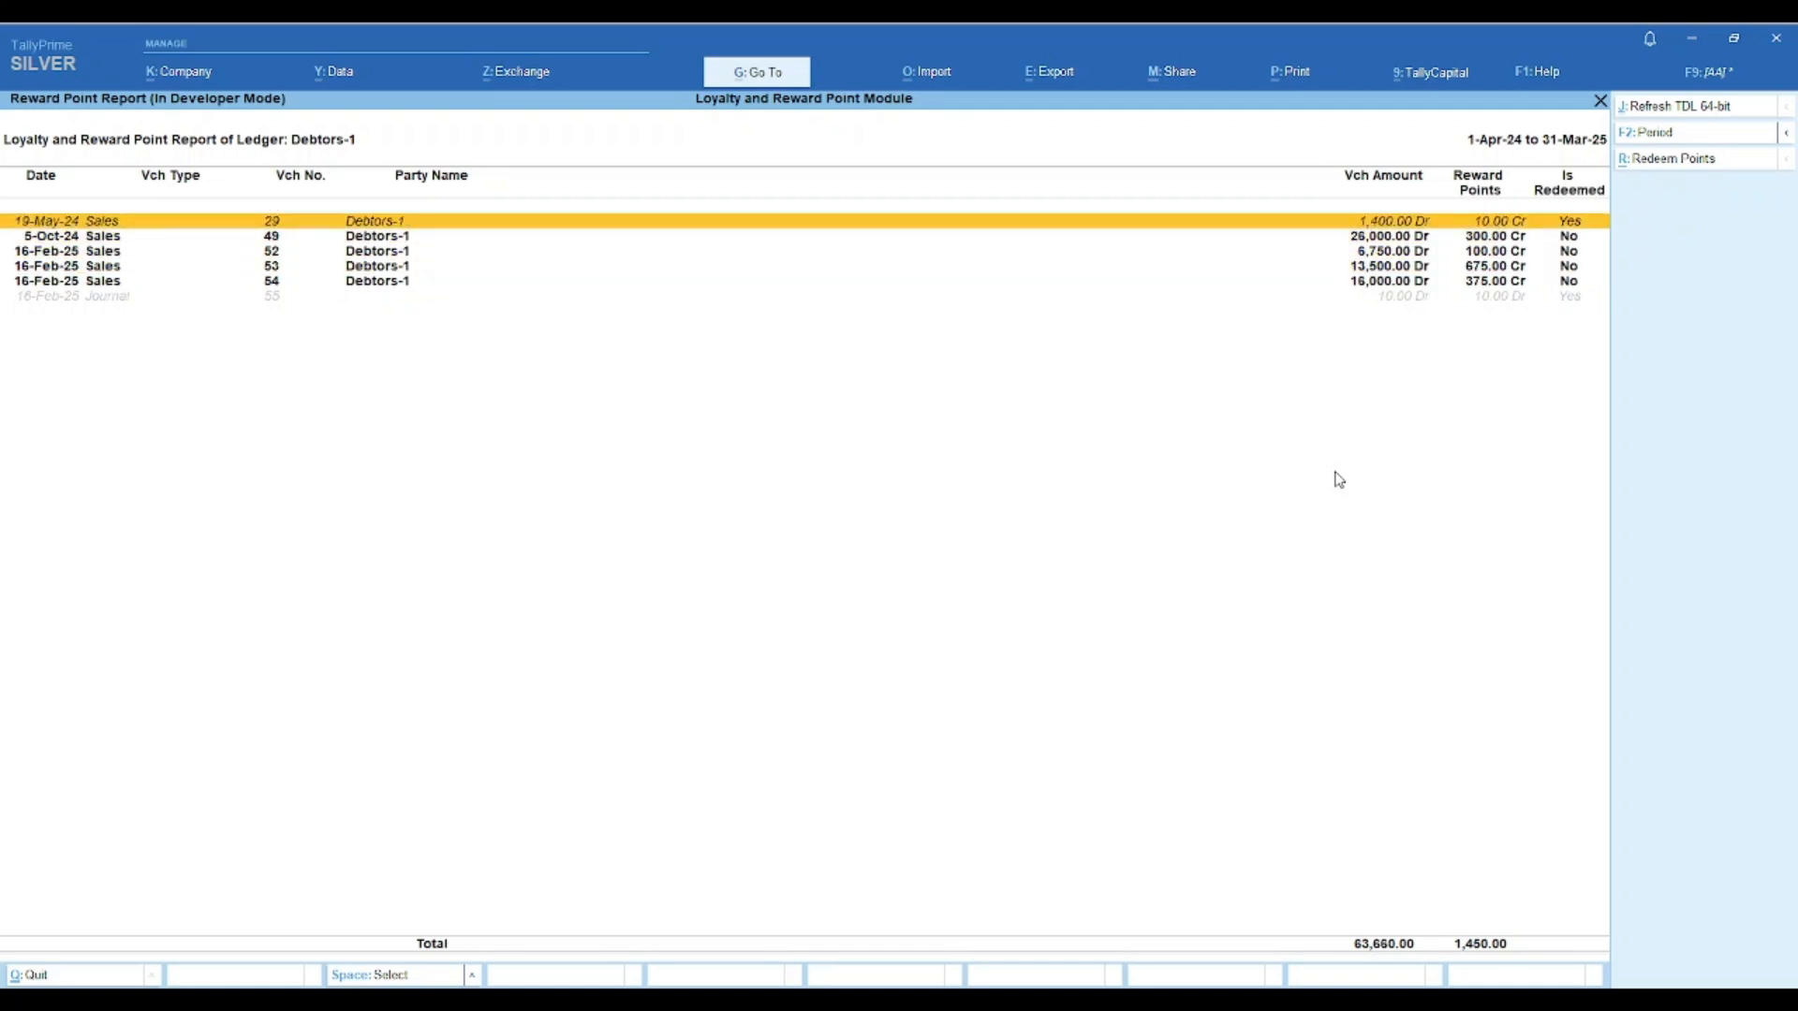
key("Down")
key("space")
key("space")
key("space")
key("space")
key("Up")
key("Up")
key("Up")
key("Up")
key("Up")
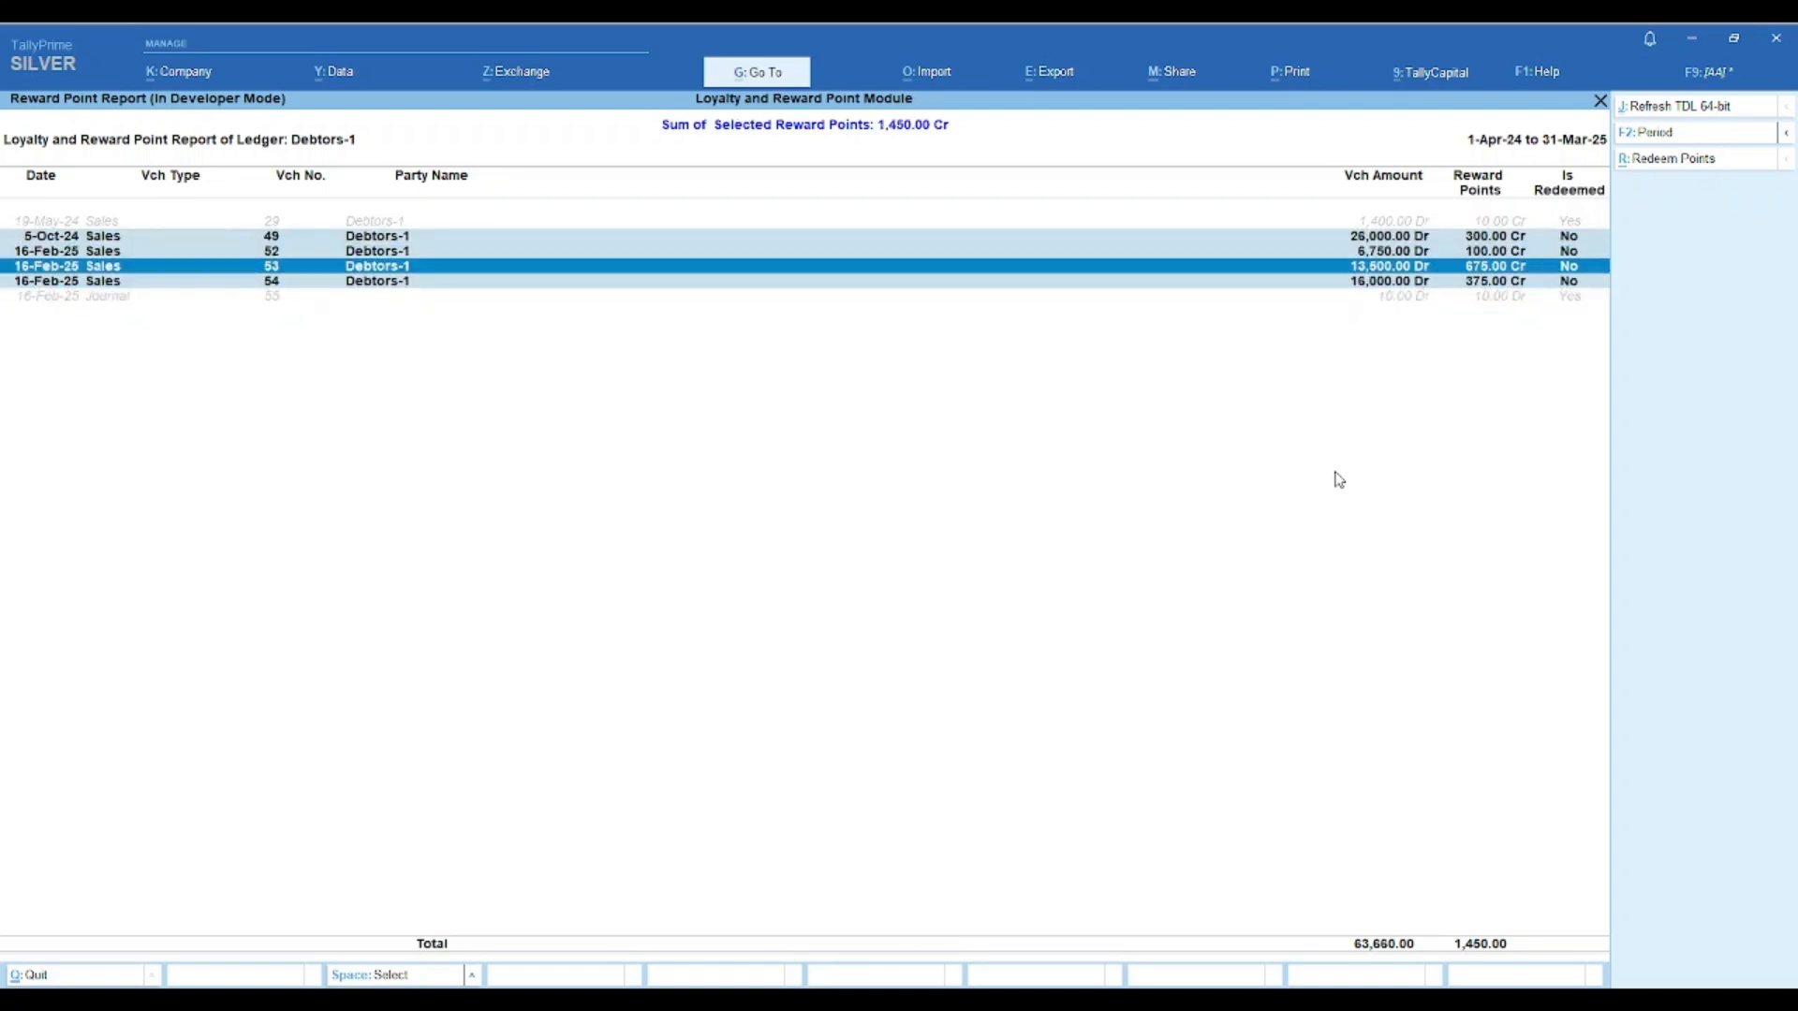
key("Down")
key("Down")
key("Down")
key("Down")
key("Down")
key("Up")
key("Up")
key("Up")
key("Up")
key("Up")
key("ctrl+space")
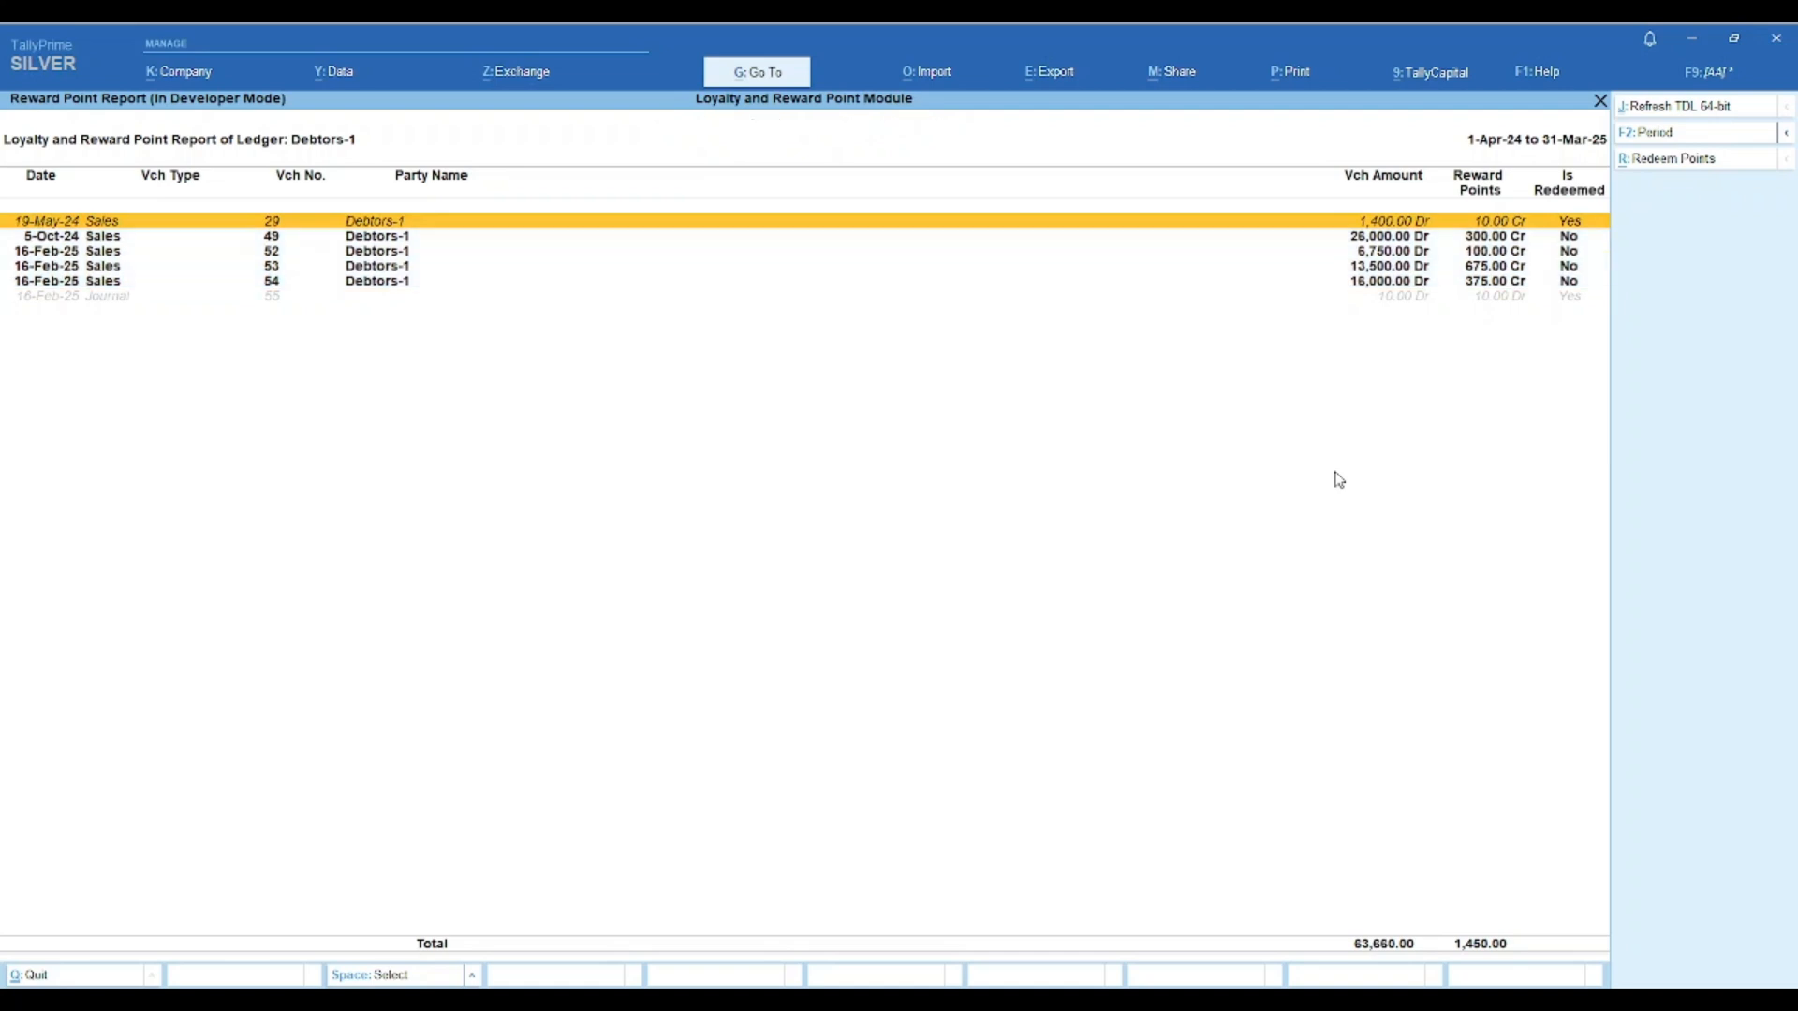
- Select the four unredeemed Debtors-1 sales vouchers 49, 52, 53 and 54 together
key("Down")
key("shift+Down")
key("shift+Down")
key("shift+Down")
key("shift+Down")
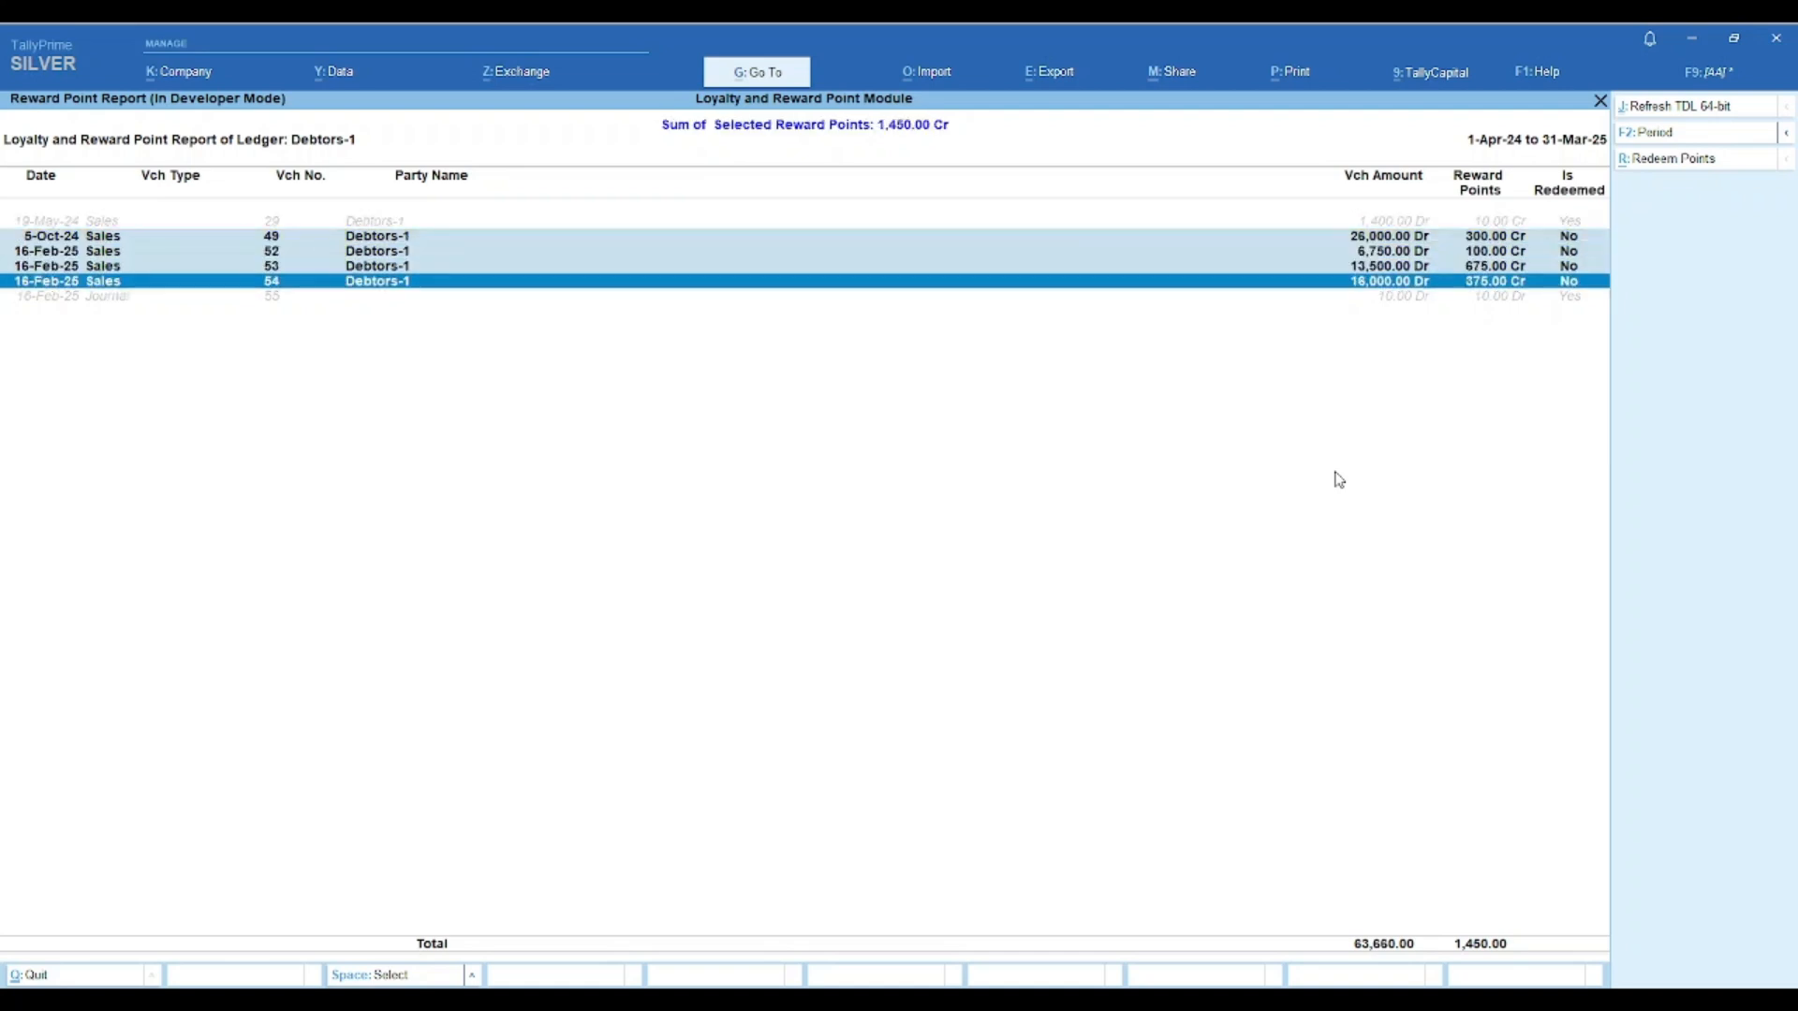
- Go through the selected vouchers and check the sum of their reward points
key("Up")
key("Up")
key("Up")
key("Up")
key("Up")
key("Down")
key("Down")
key("Down")
key("Down")
key("Down")
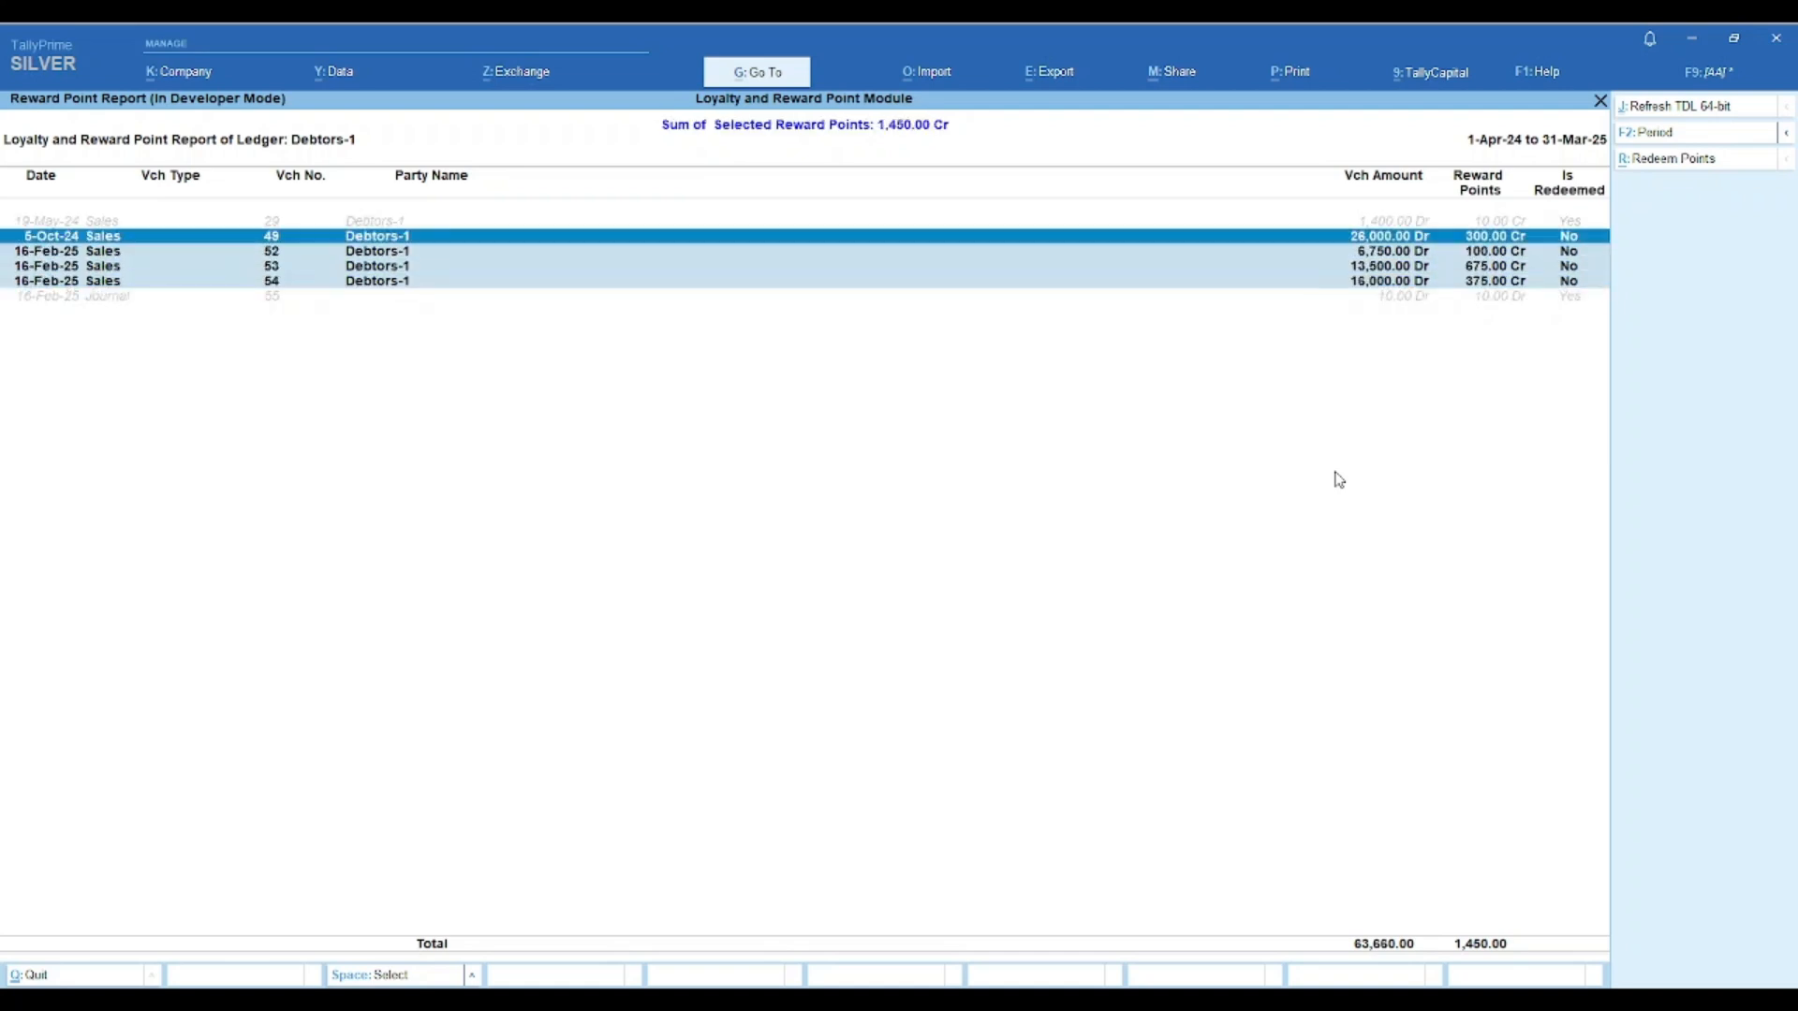
key("Up")
key("Up")
key("Up")
key("Up")
key("Down")
key("Down")
key("Down")
key("Down")
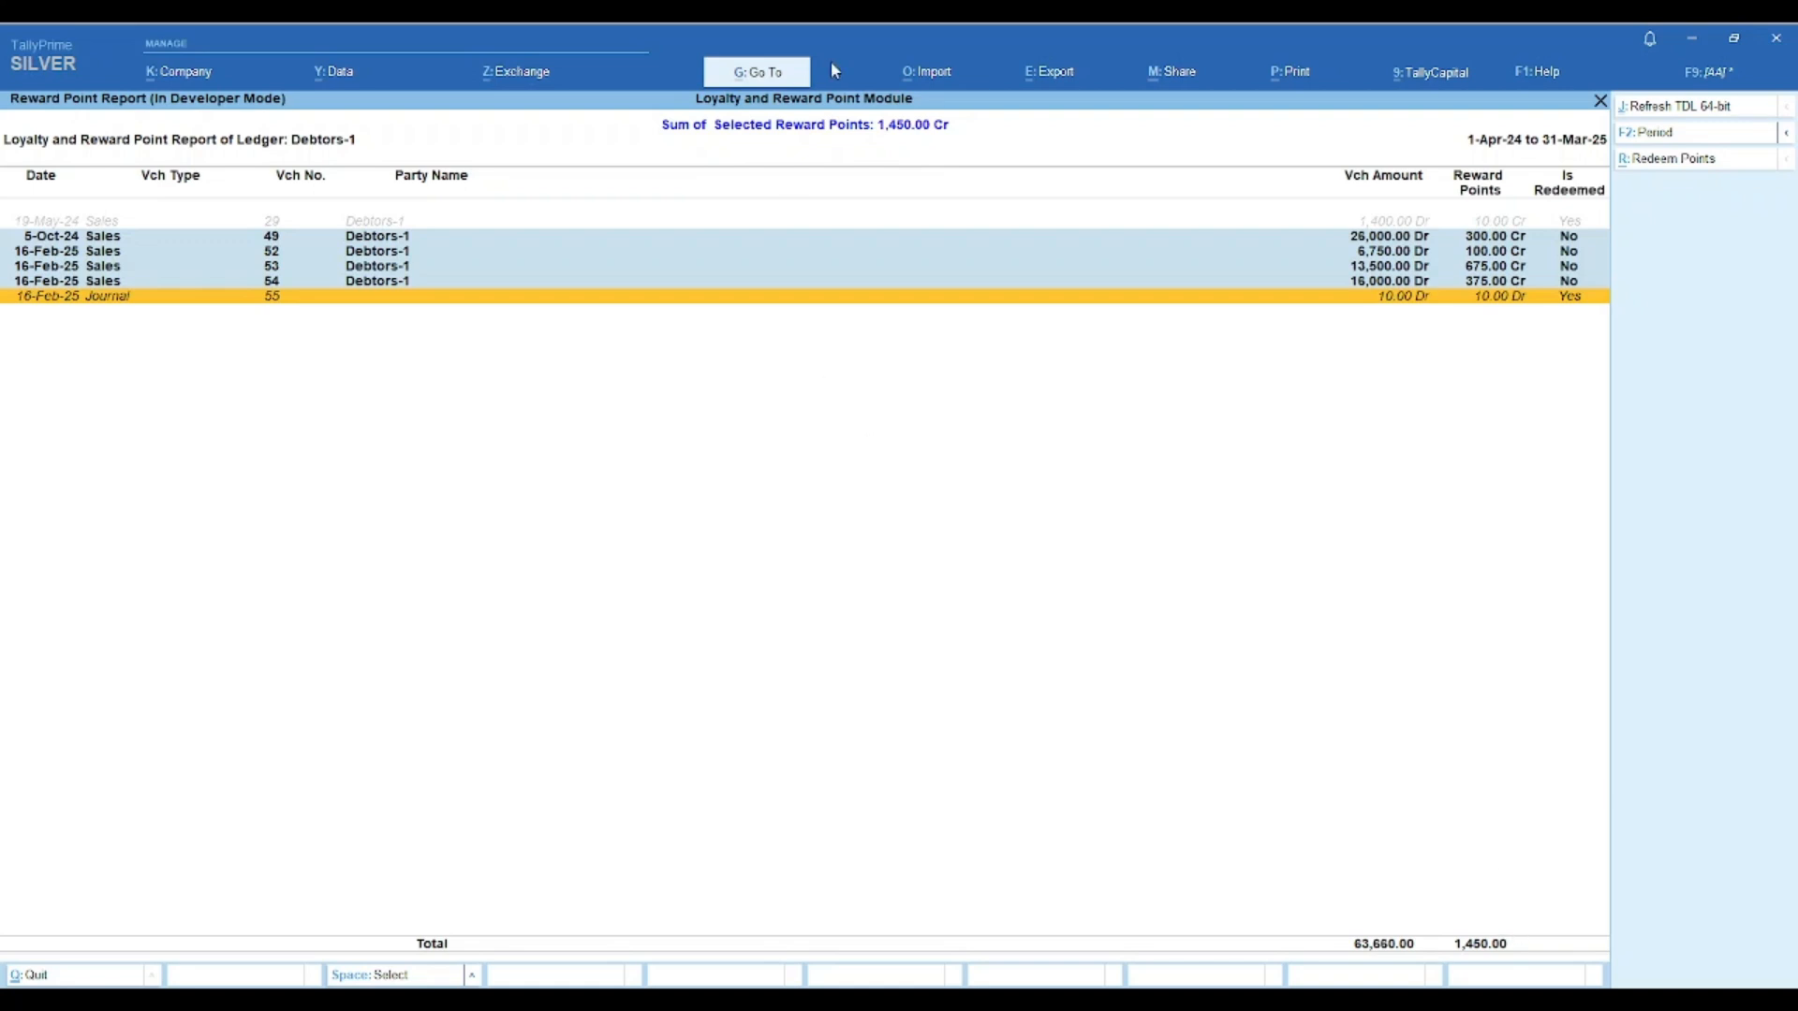
- Redeem the points of the four selected vouchers with a Journal dated 16-Feb-25, using Debtors-1 and the Reward Redemption expense ledger
left_click(1678, 159)
key("Return")
key("Return")
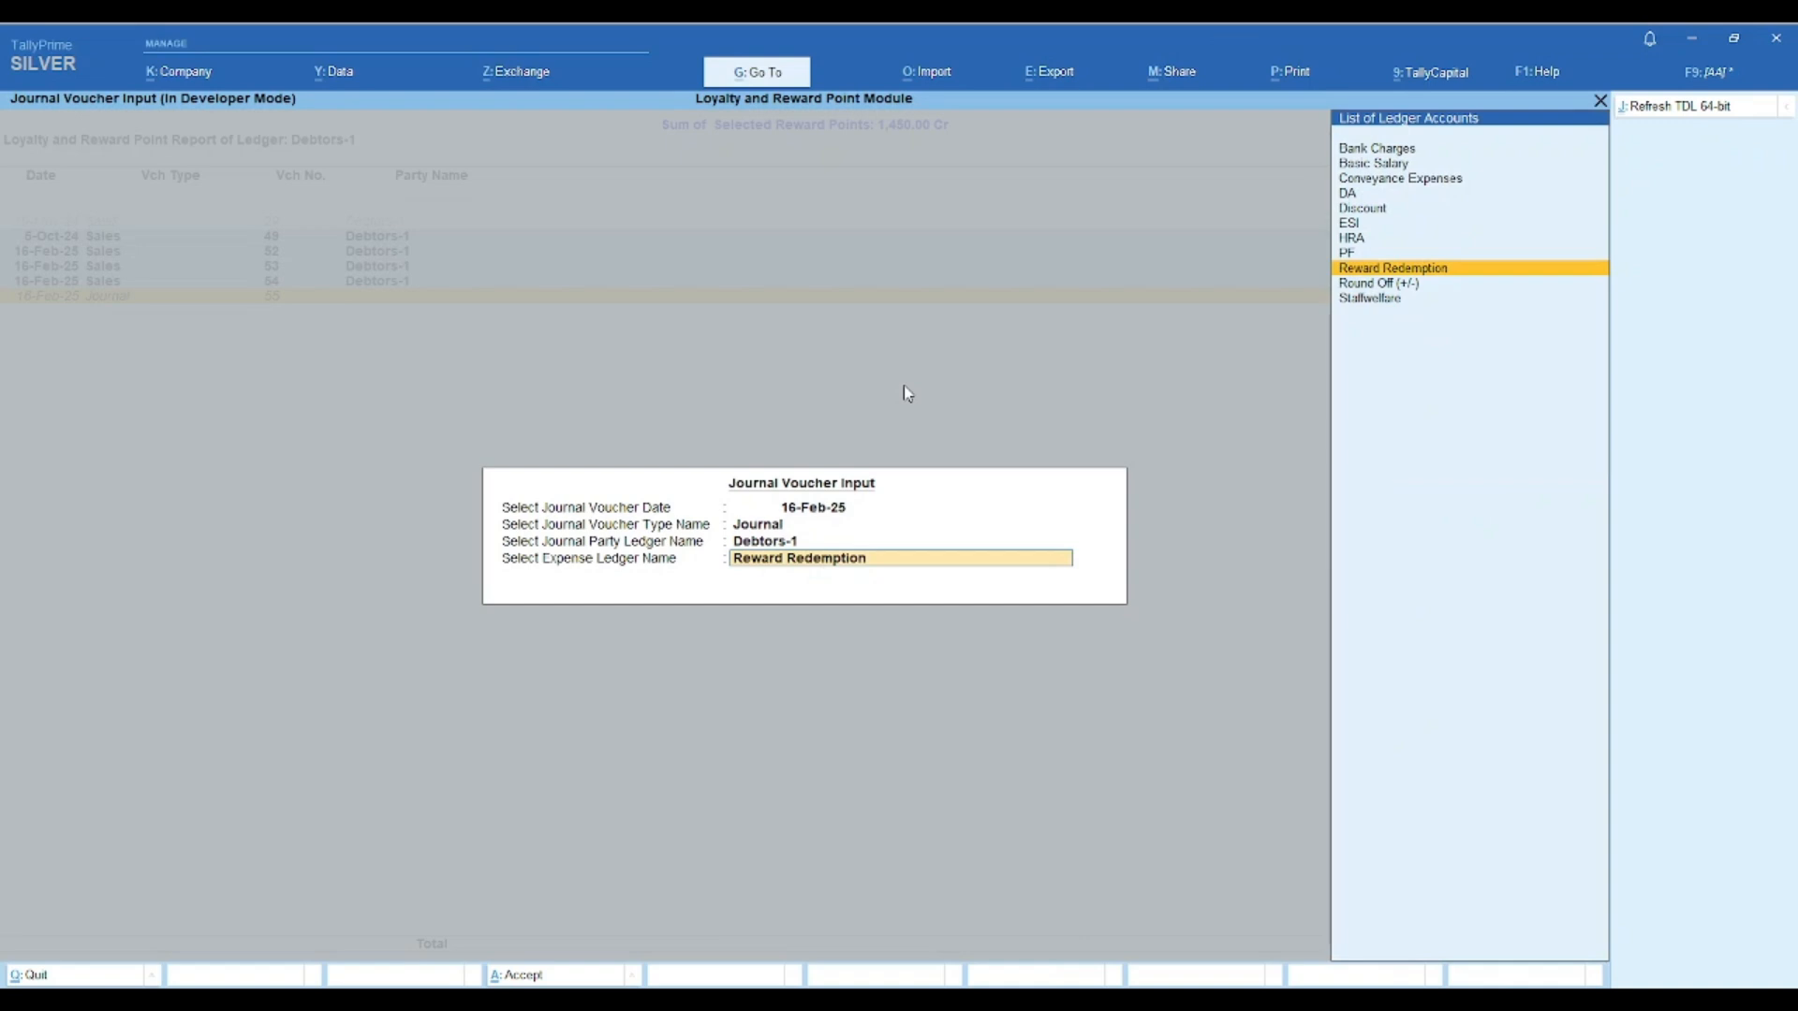
key("Return")
key("Return")
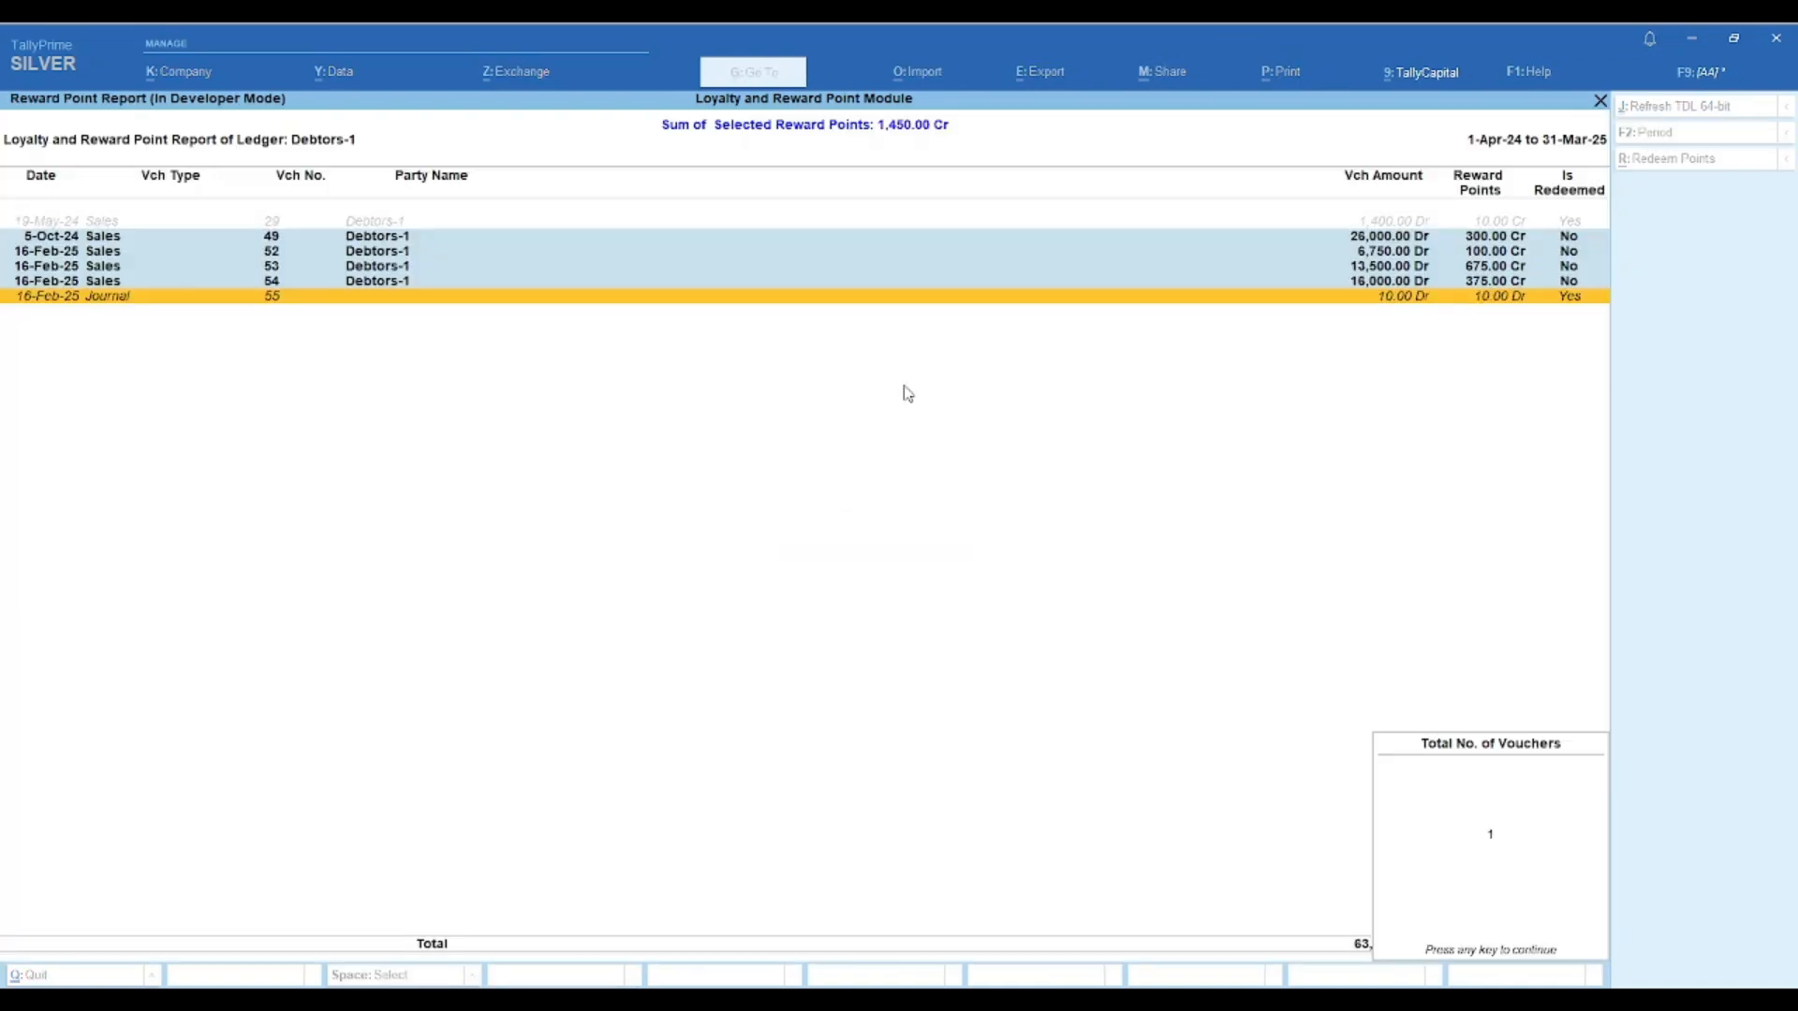
key("Return")
key("Return")
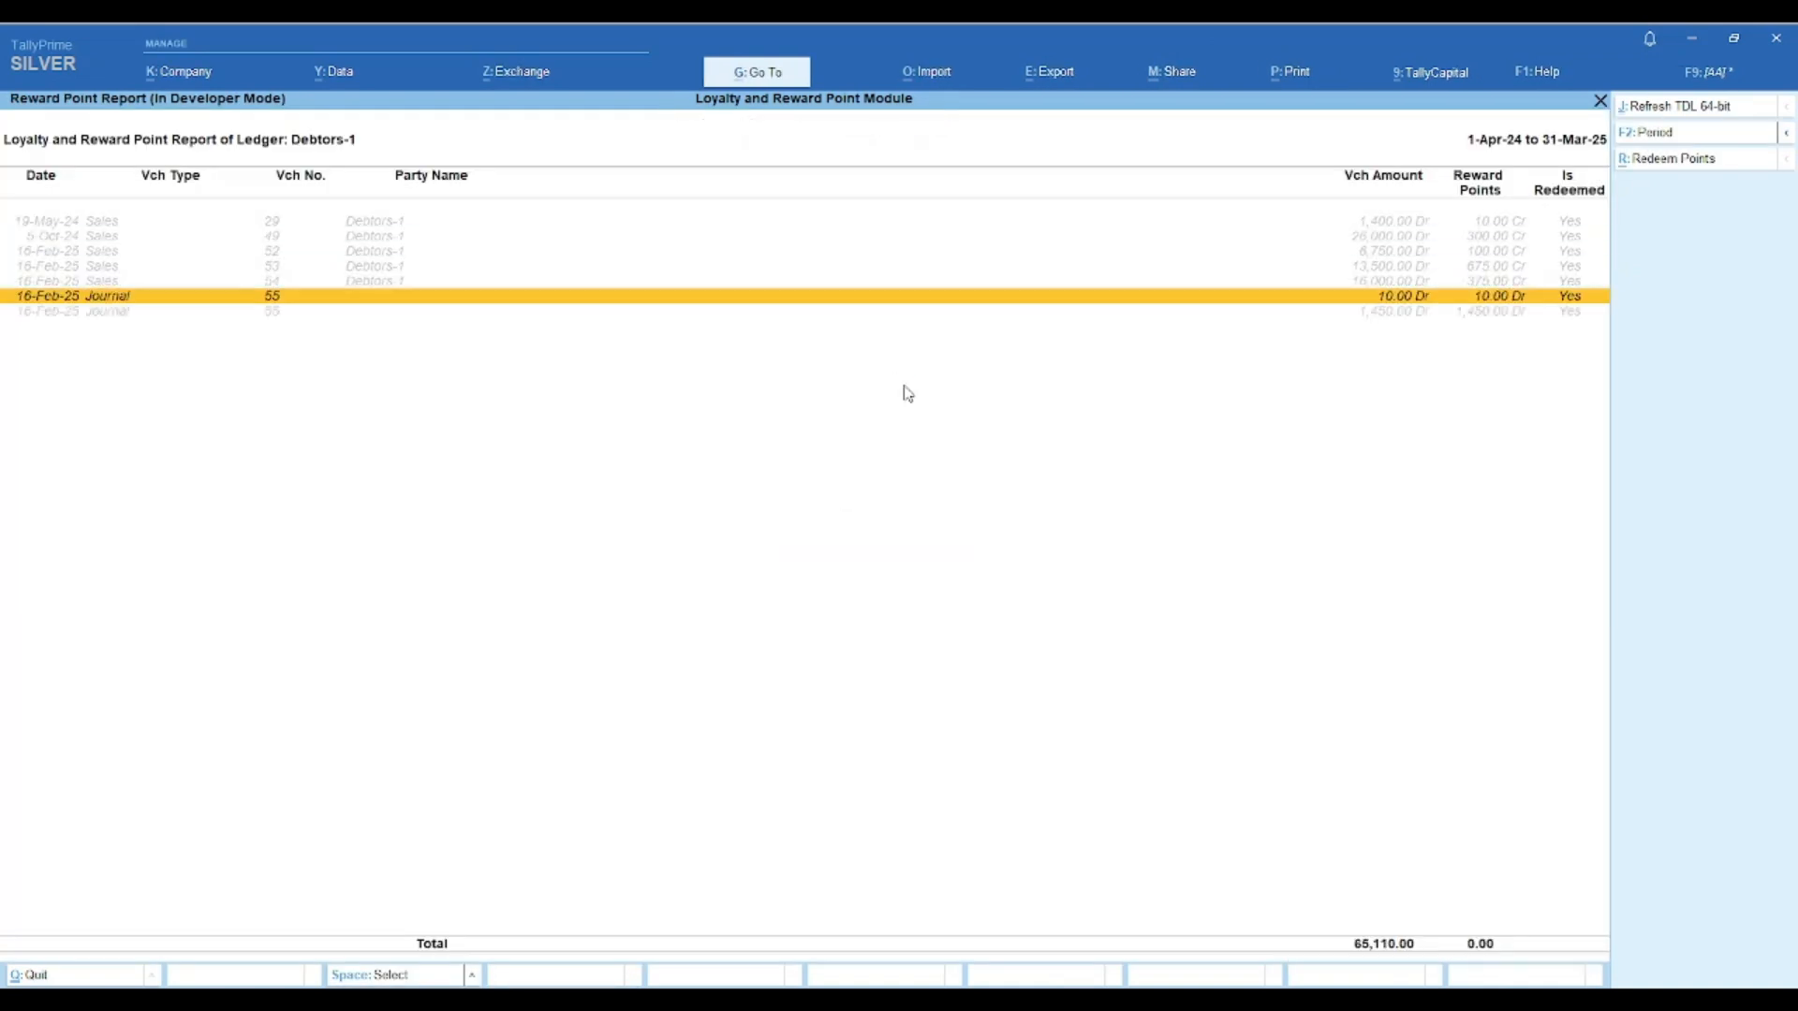
- Examine the redemption status of every sales and journal row and the remaining points total in the Debtors-1 report
key("Down")
key("Up")
key("Up")
key("Up")
key("Up")
key("Up")
key("Up")
key("Down")
key("Down")
key("Down")
key("Down")
key("Down")
key("Down")
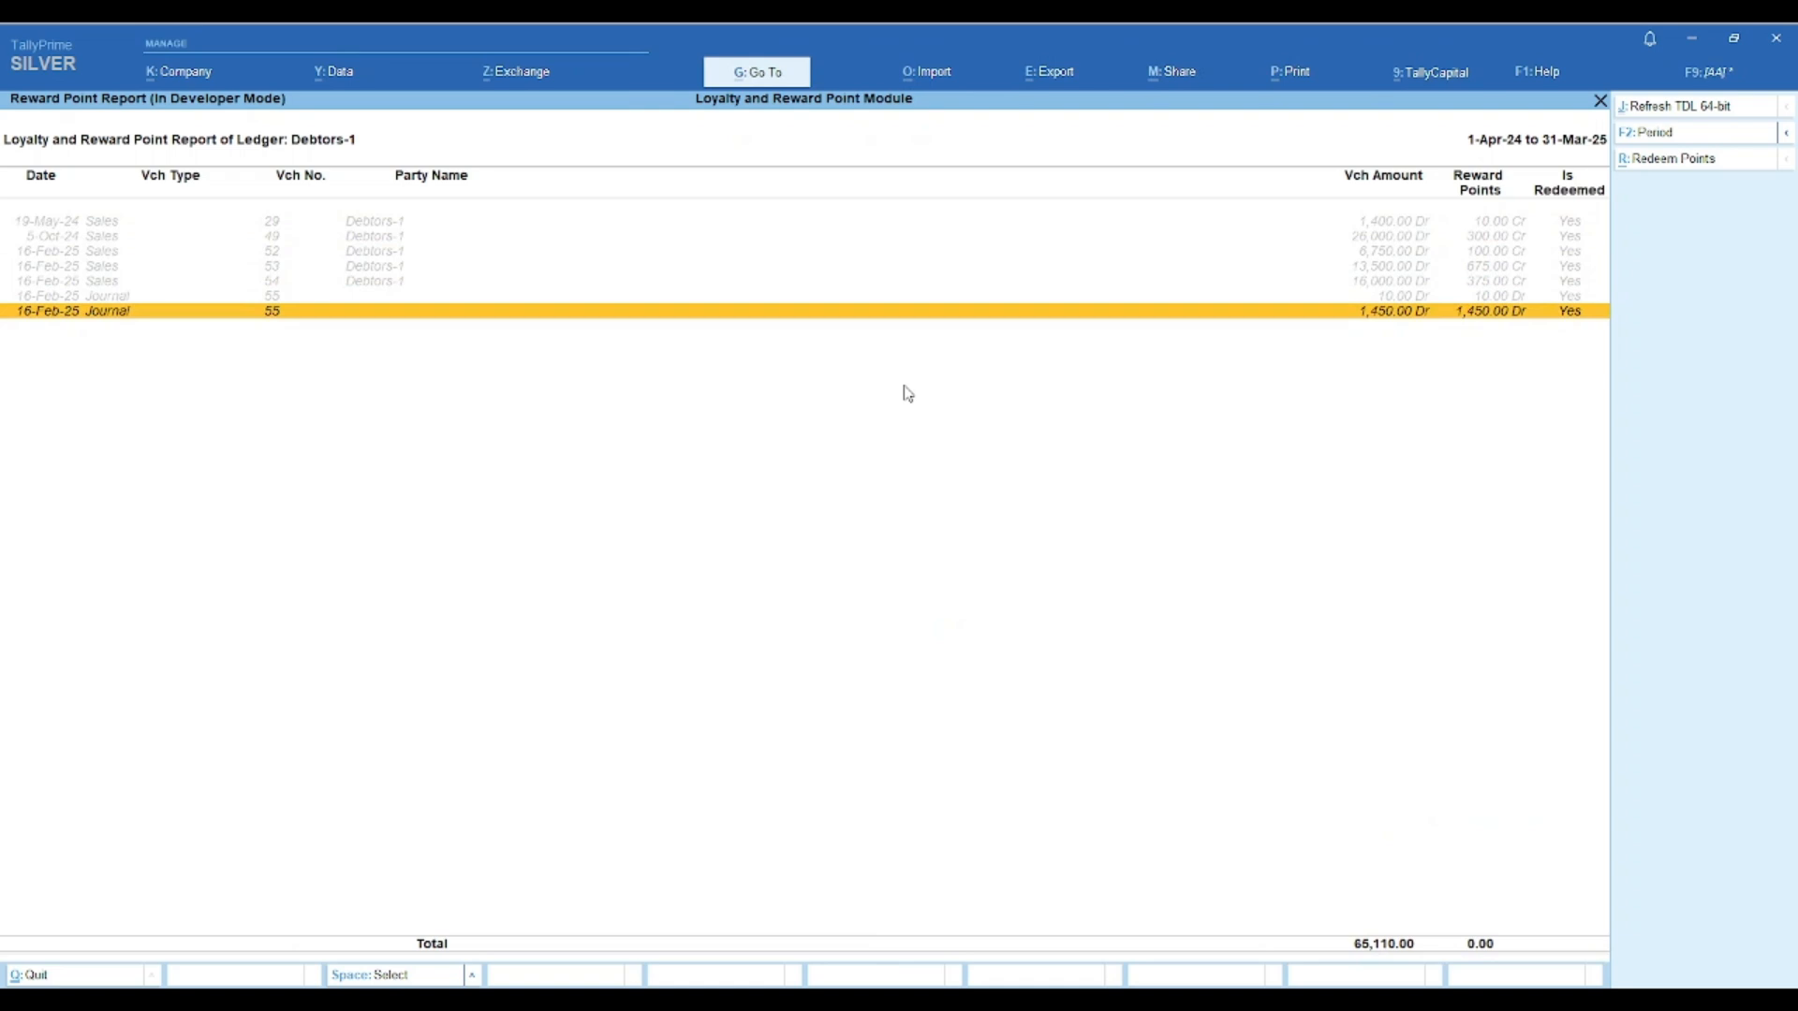
- Close the Debtors-1 report and back out through the menus to the Gateway of Tally quit prompt
key("Escape")
key("Escape")
key("Escape")
key("Escape")
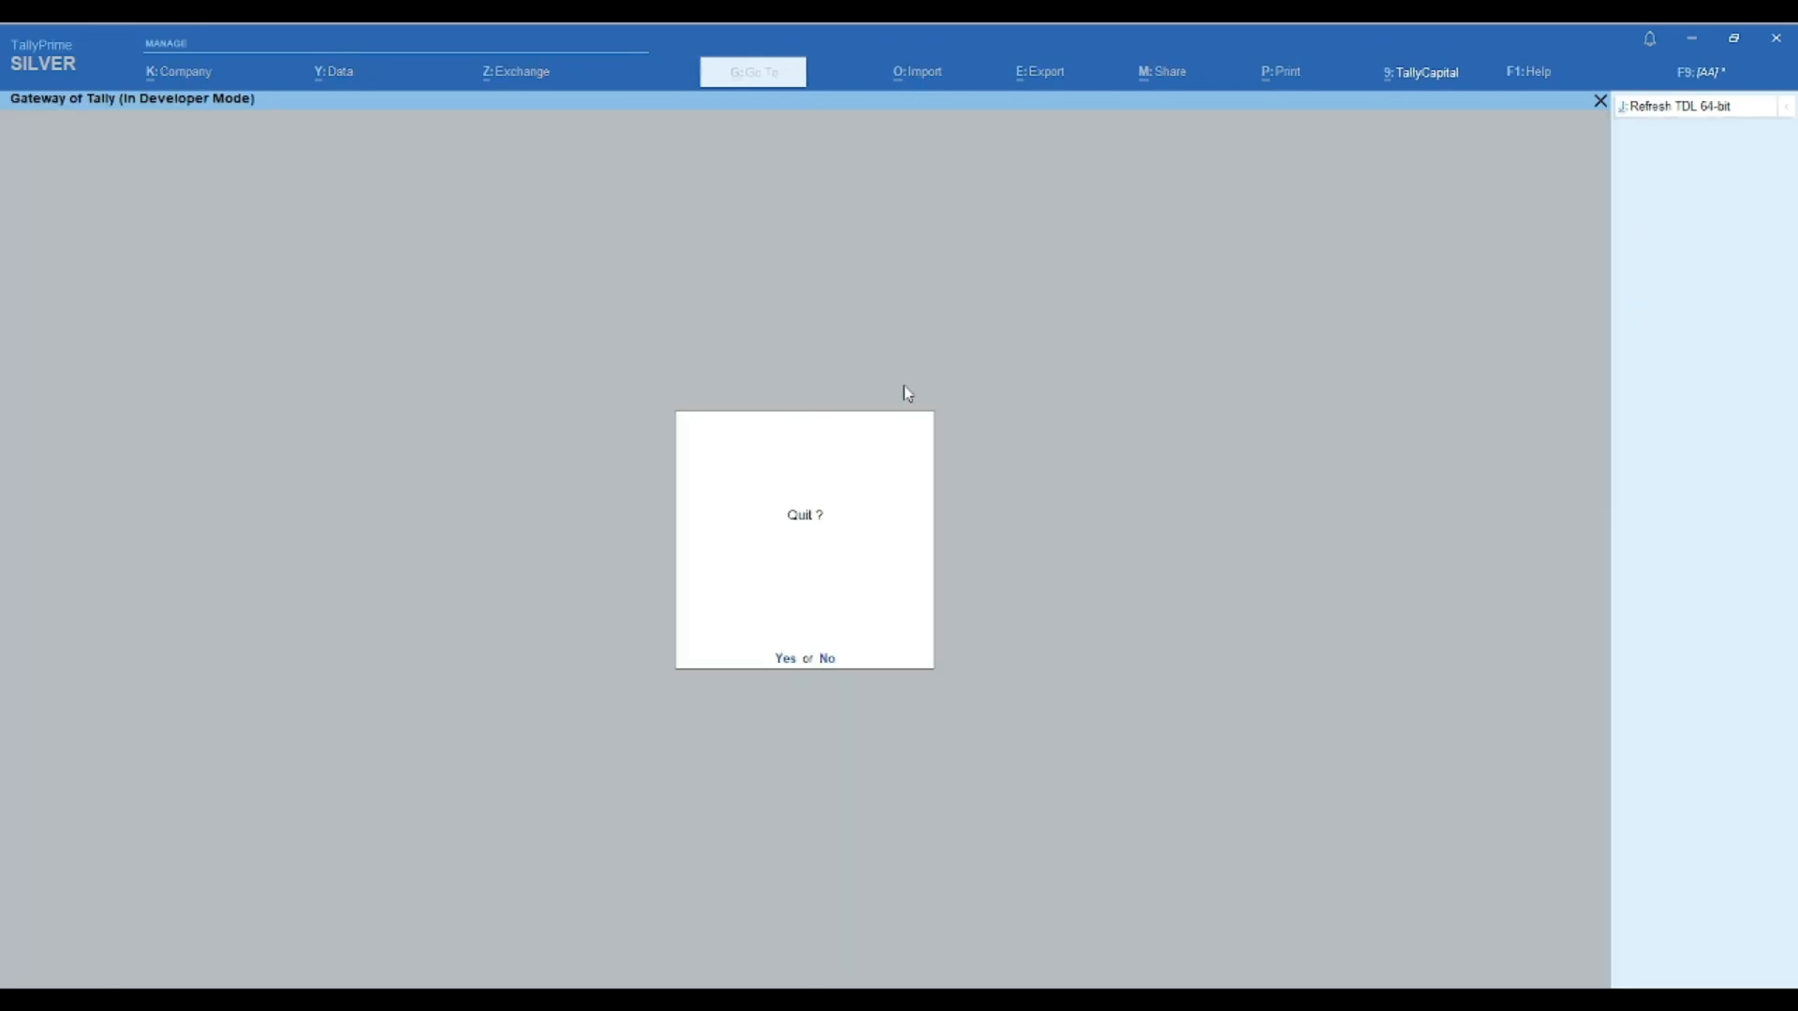
- Open the ledger vouchers of Debtors-1 from the account books, check its Reward Redemption journal entries, and return to Gateway of Tally
type("dal")
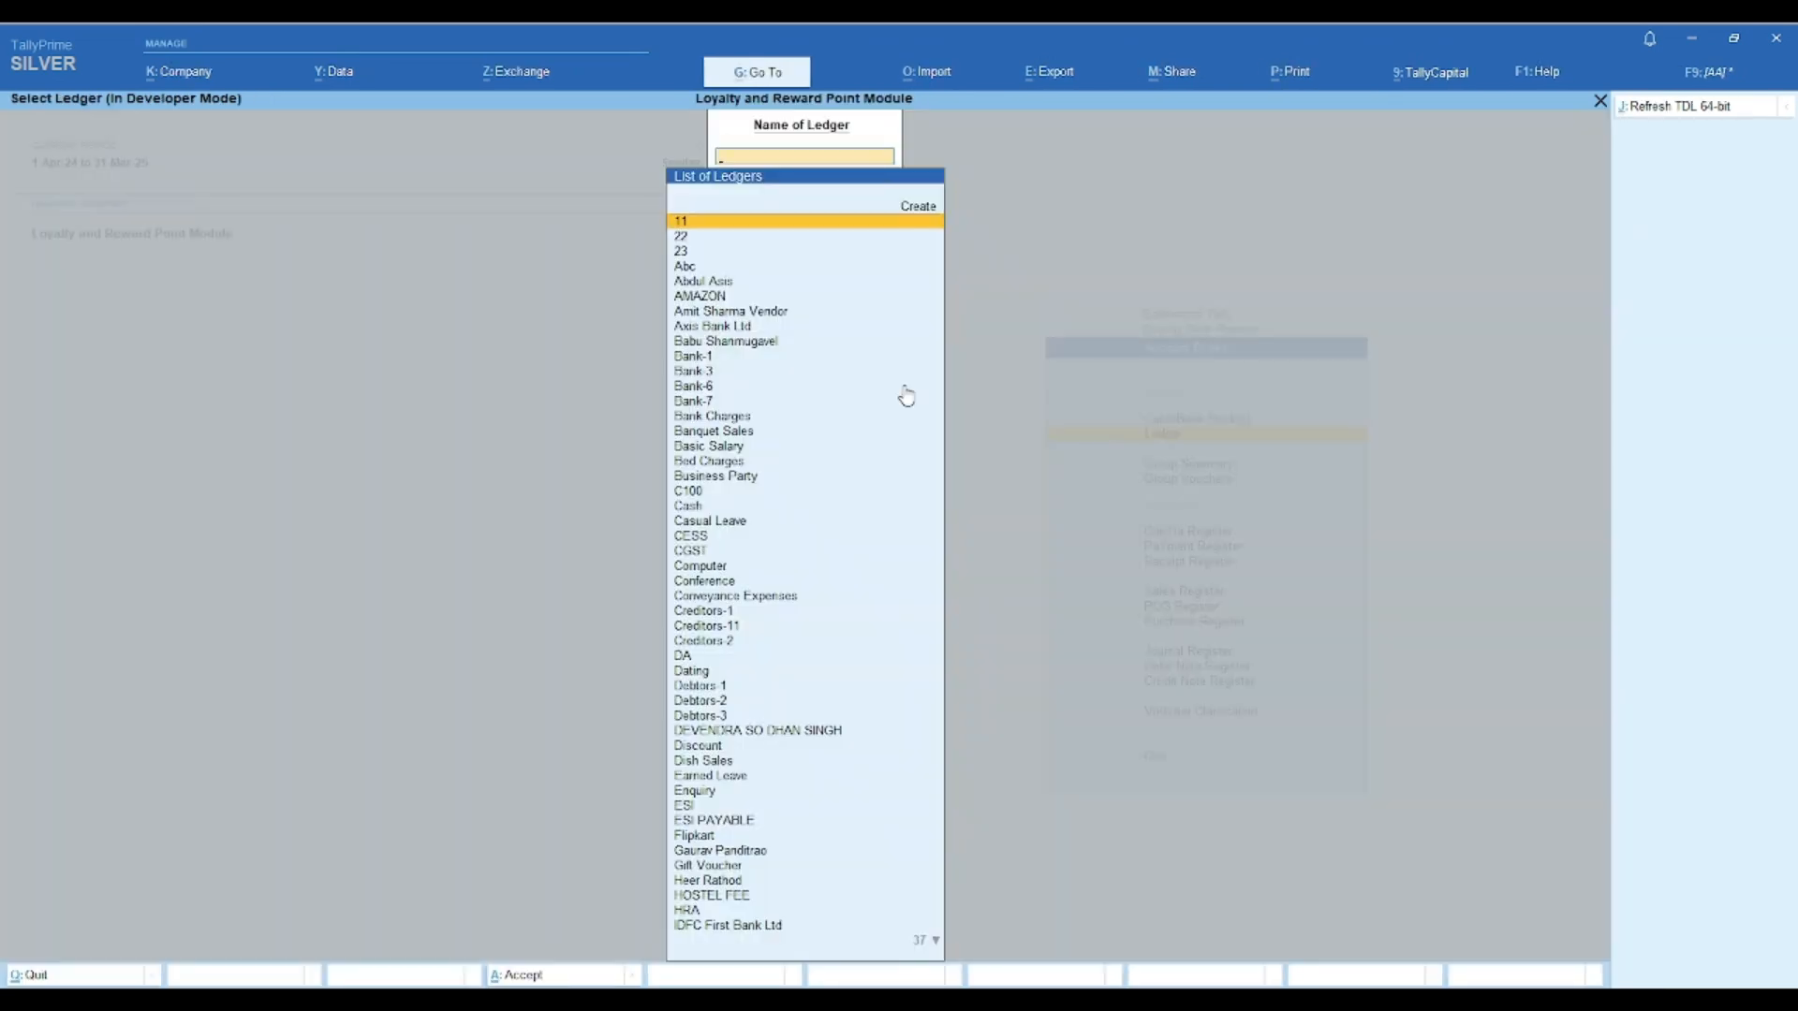
type("deb")
key("Return")
key("Down")
key("Down")
key("Down")
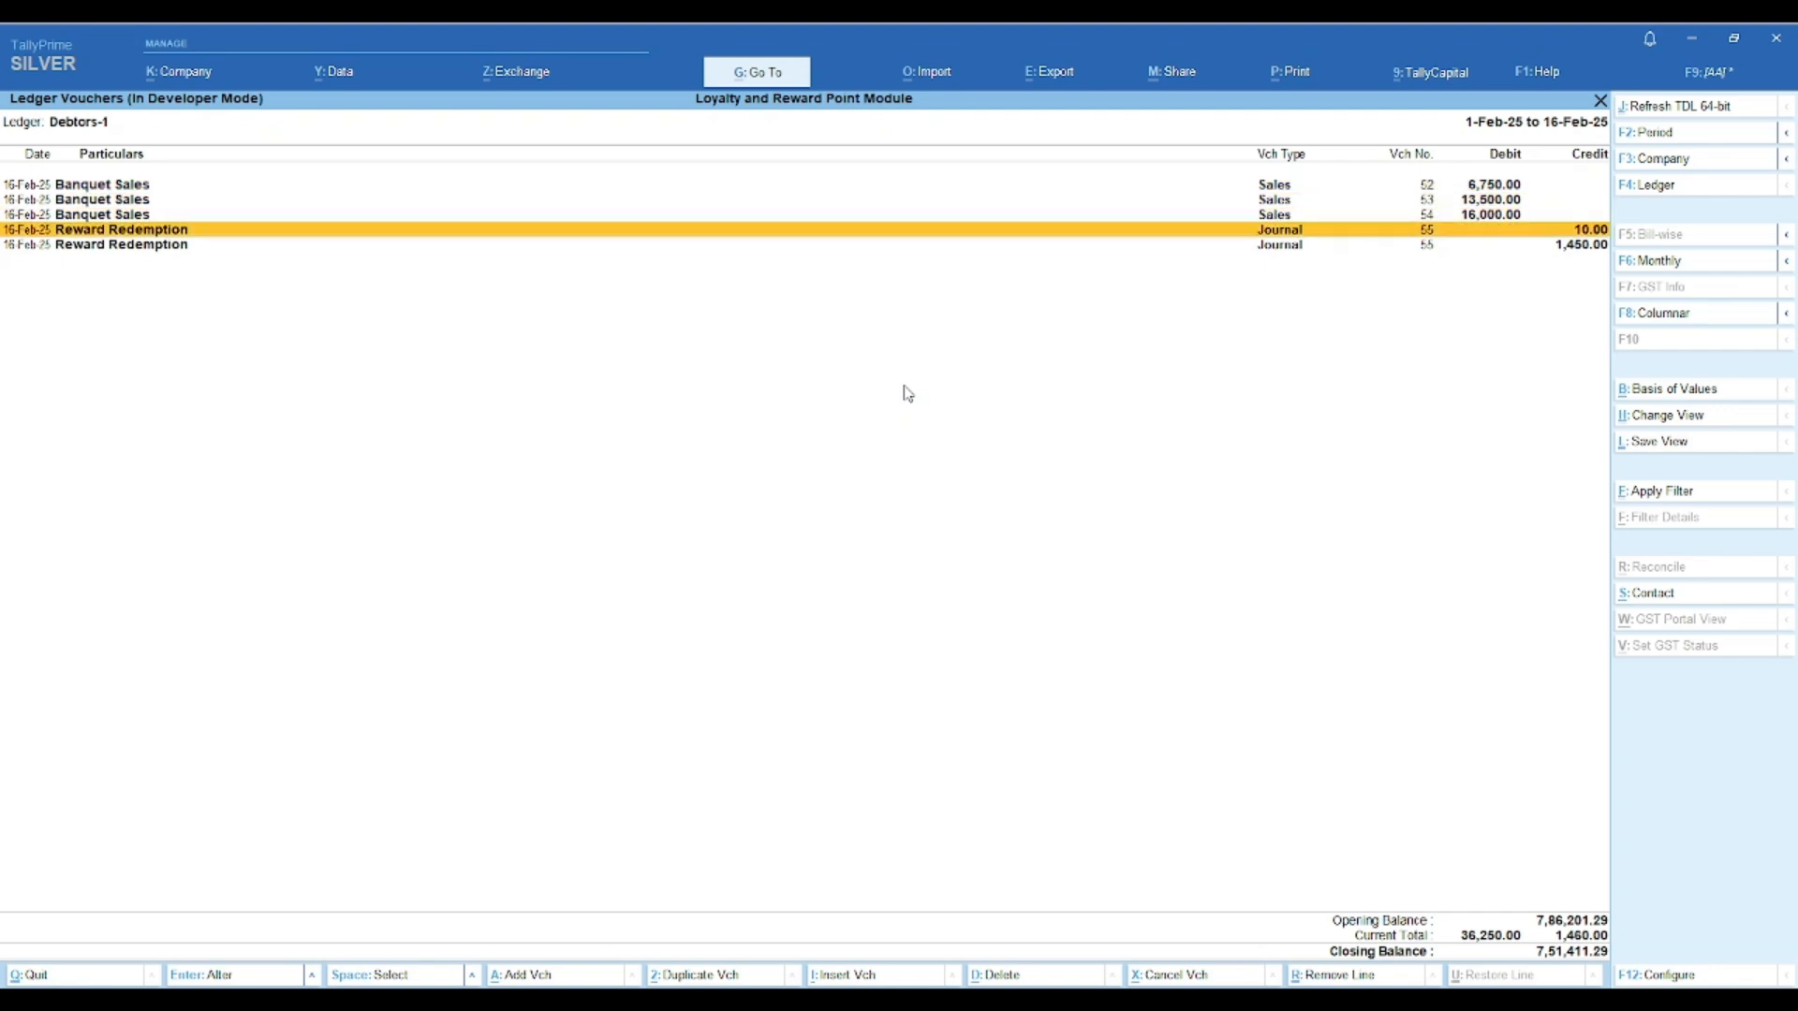
key("Down")
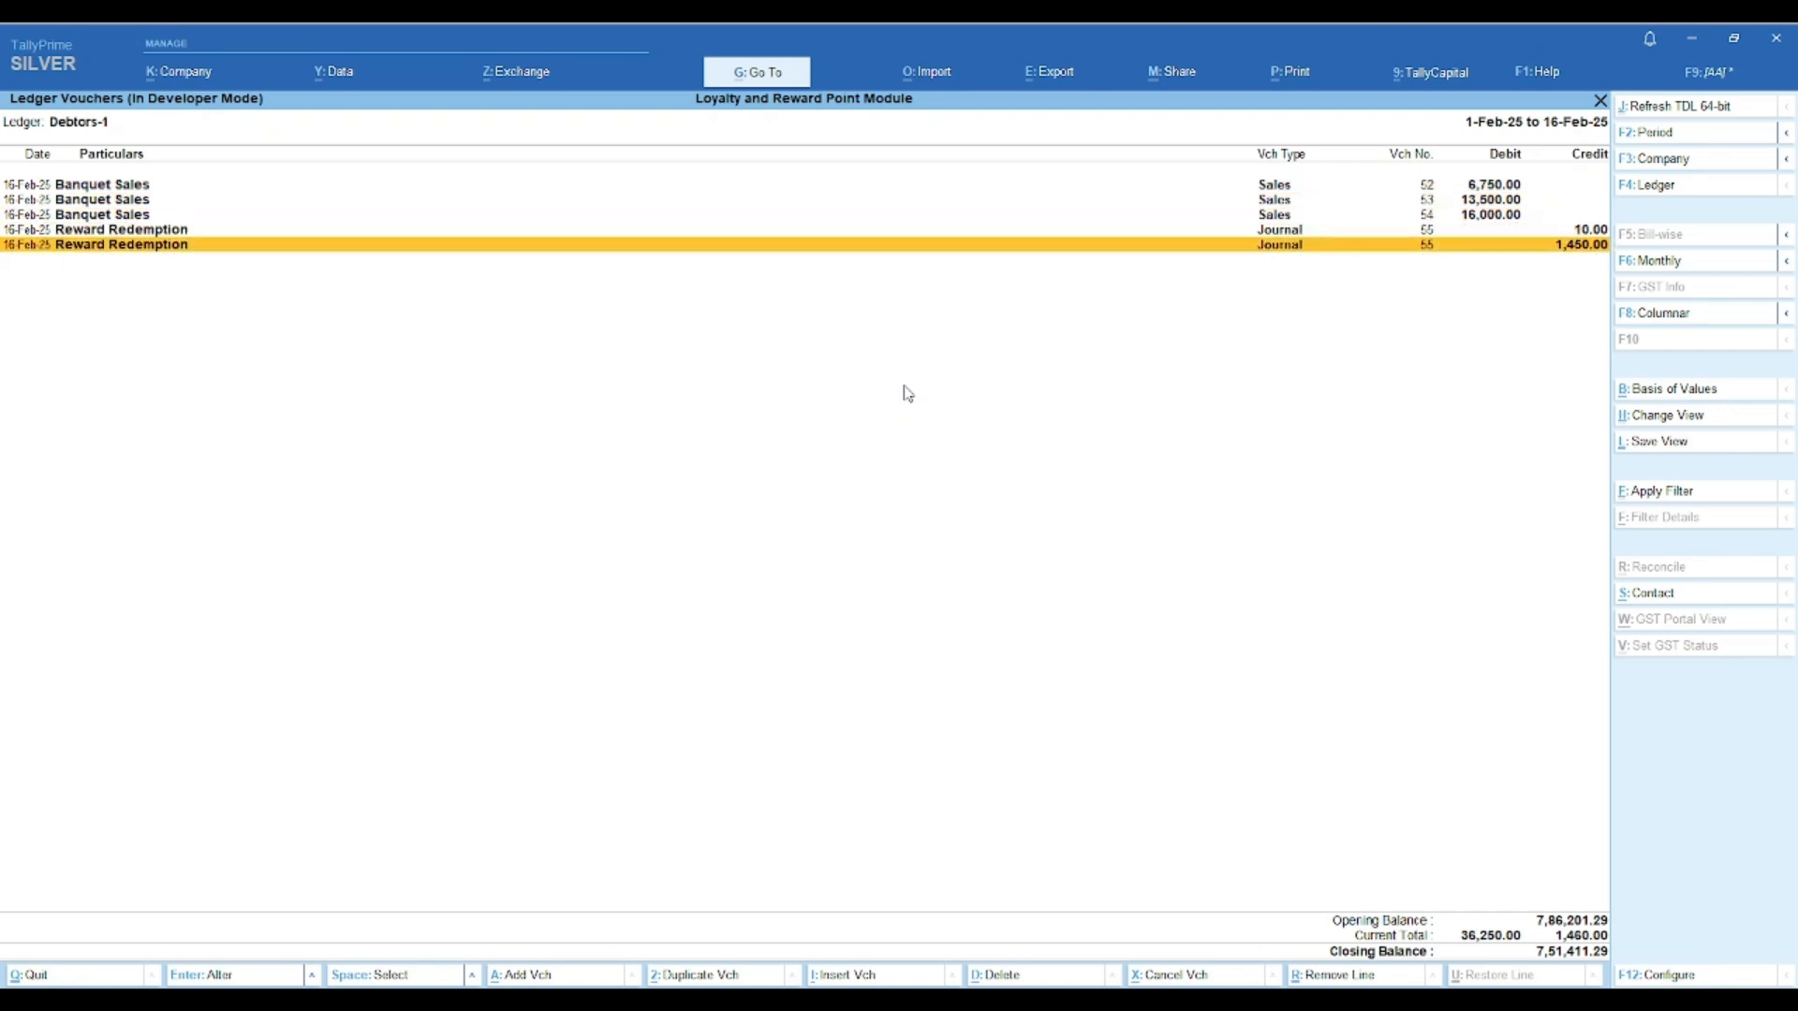
key("Escape")
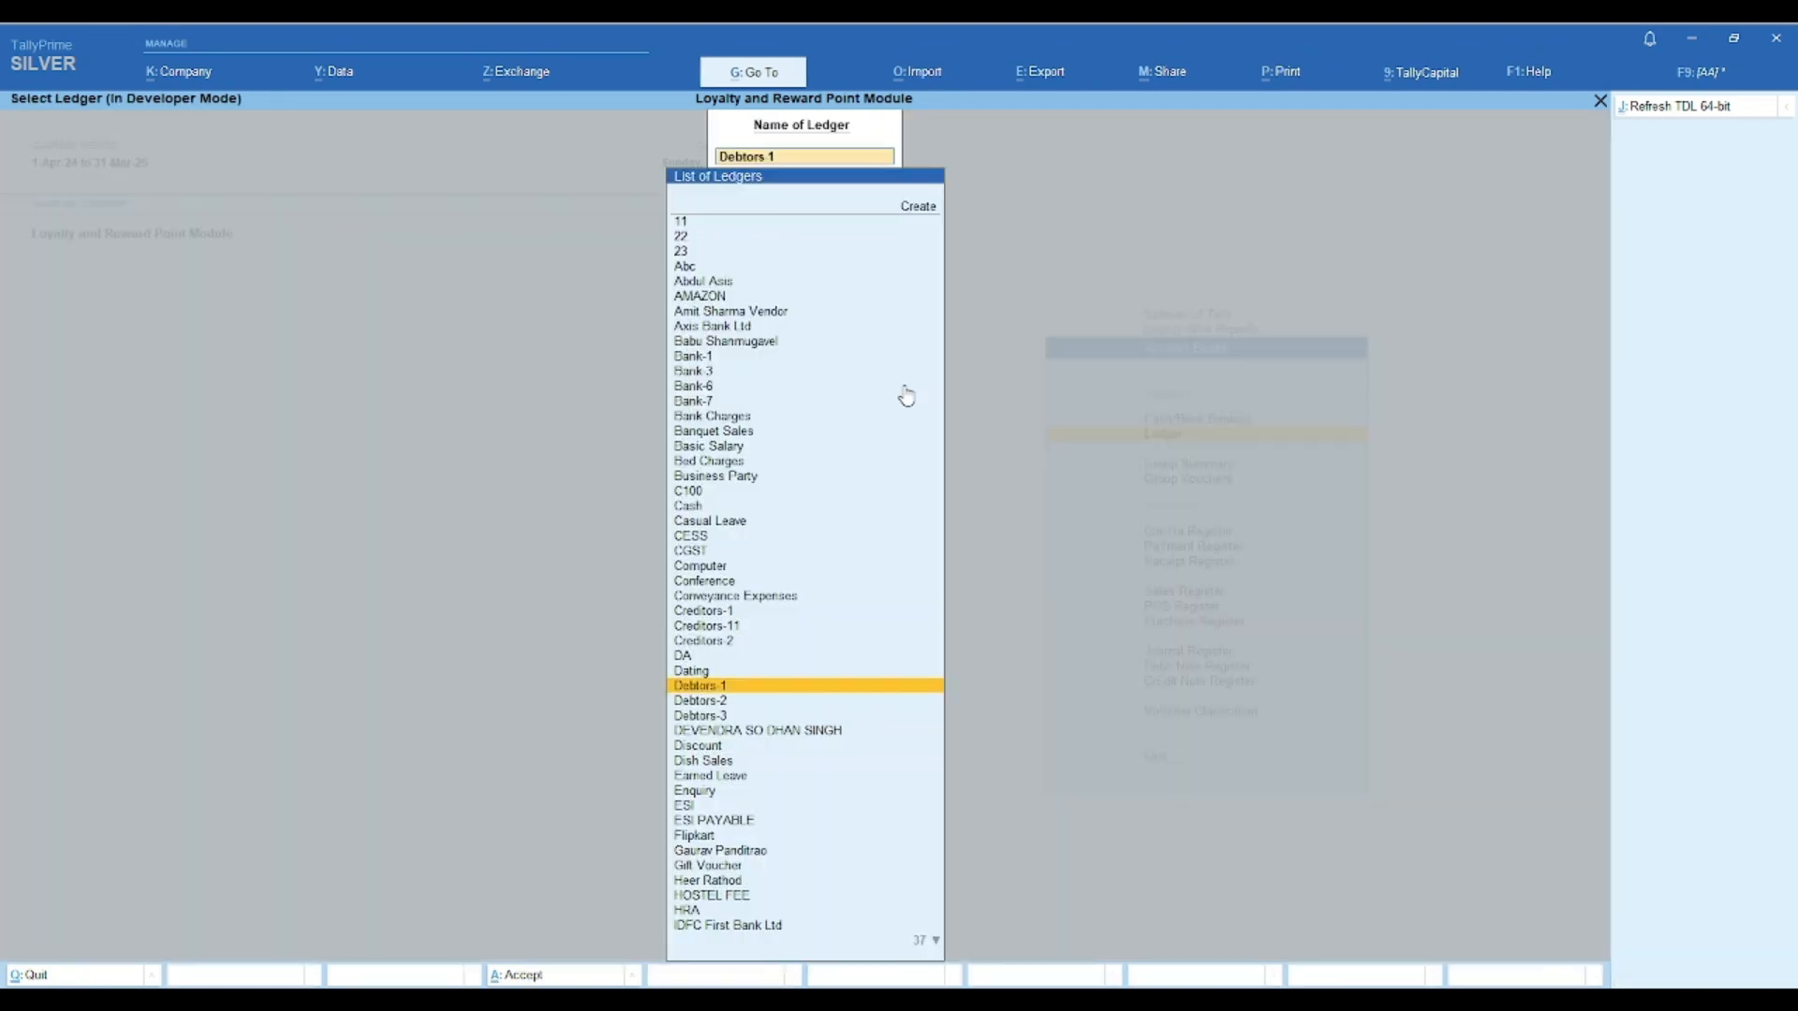
key("Escape")
key("Escape")
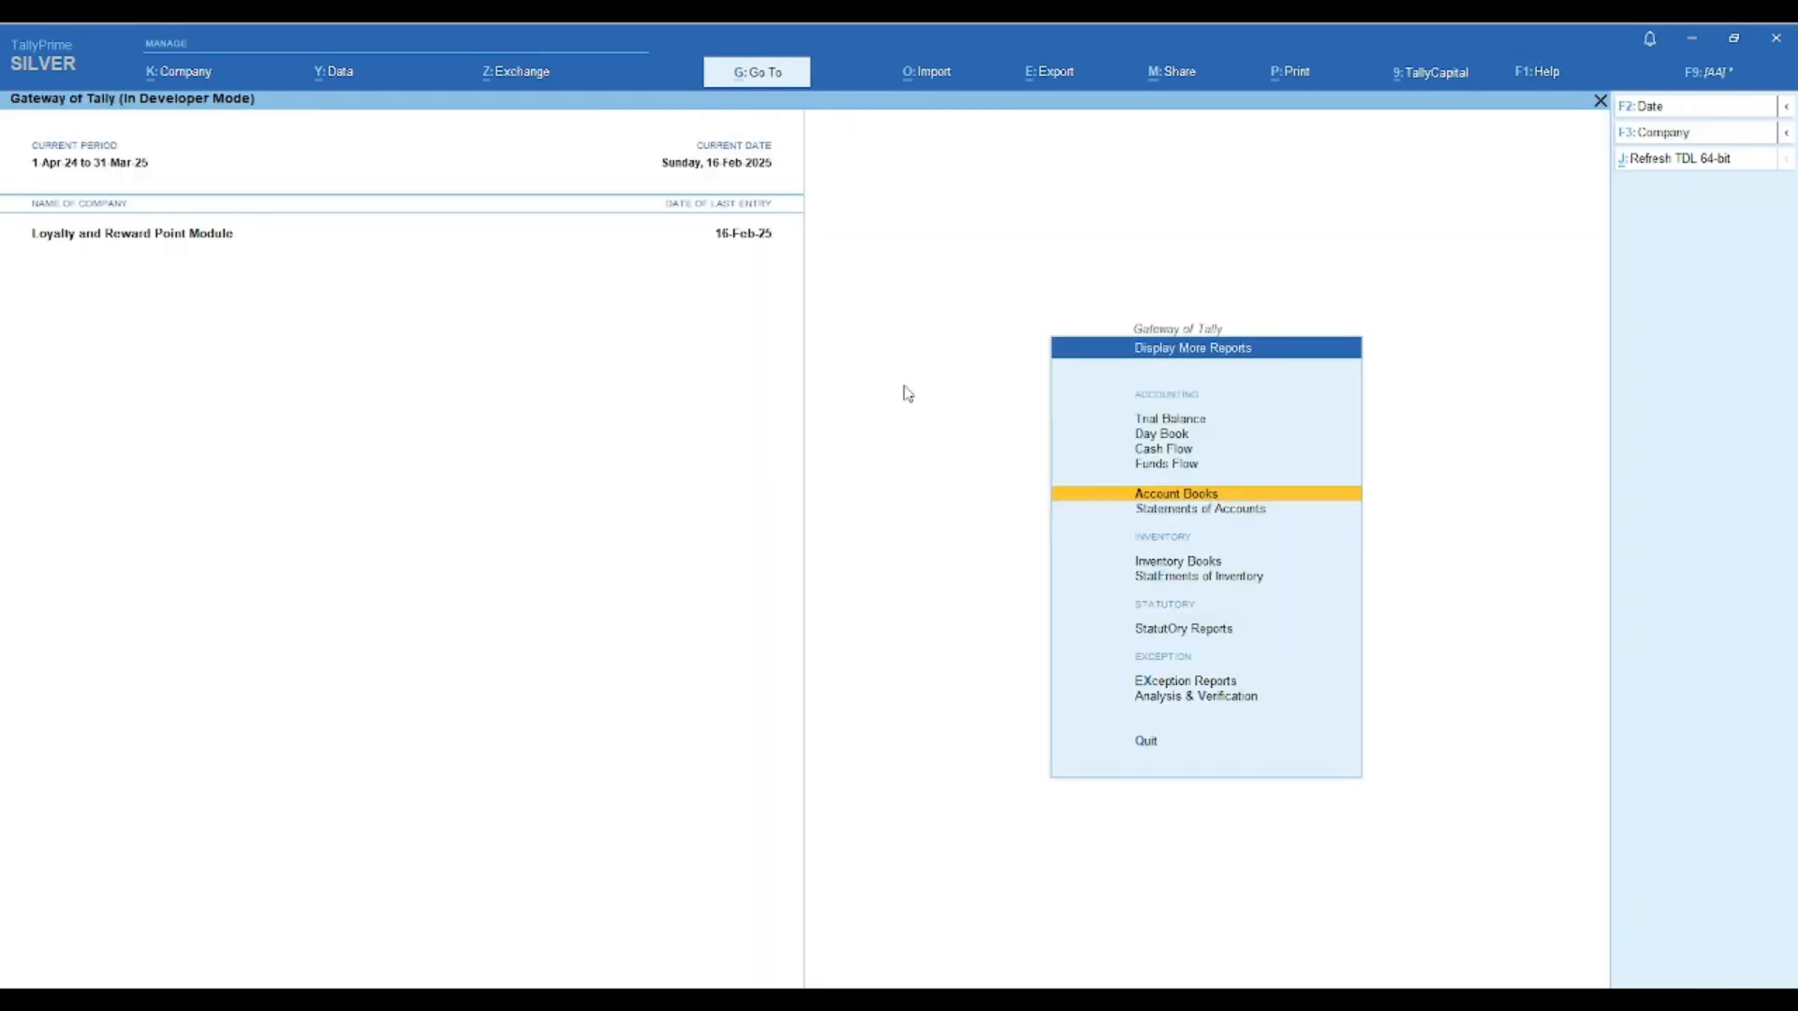
key("Escape")
- Open the Group Reward Report for Sundry Debtors, check the parties' balance reward points, and close it
key("l")
key("Down")
key("Down")
key("Down")
key("Down")
key("Return")
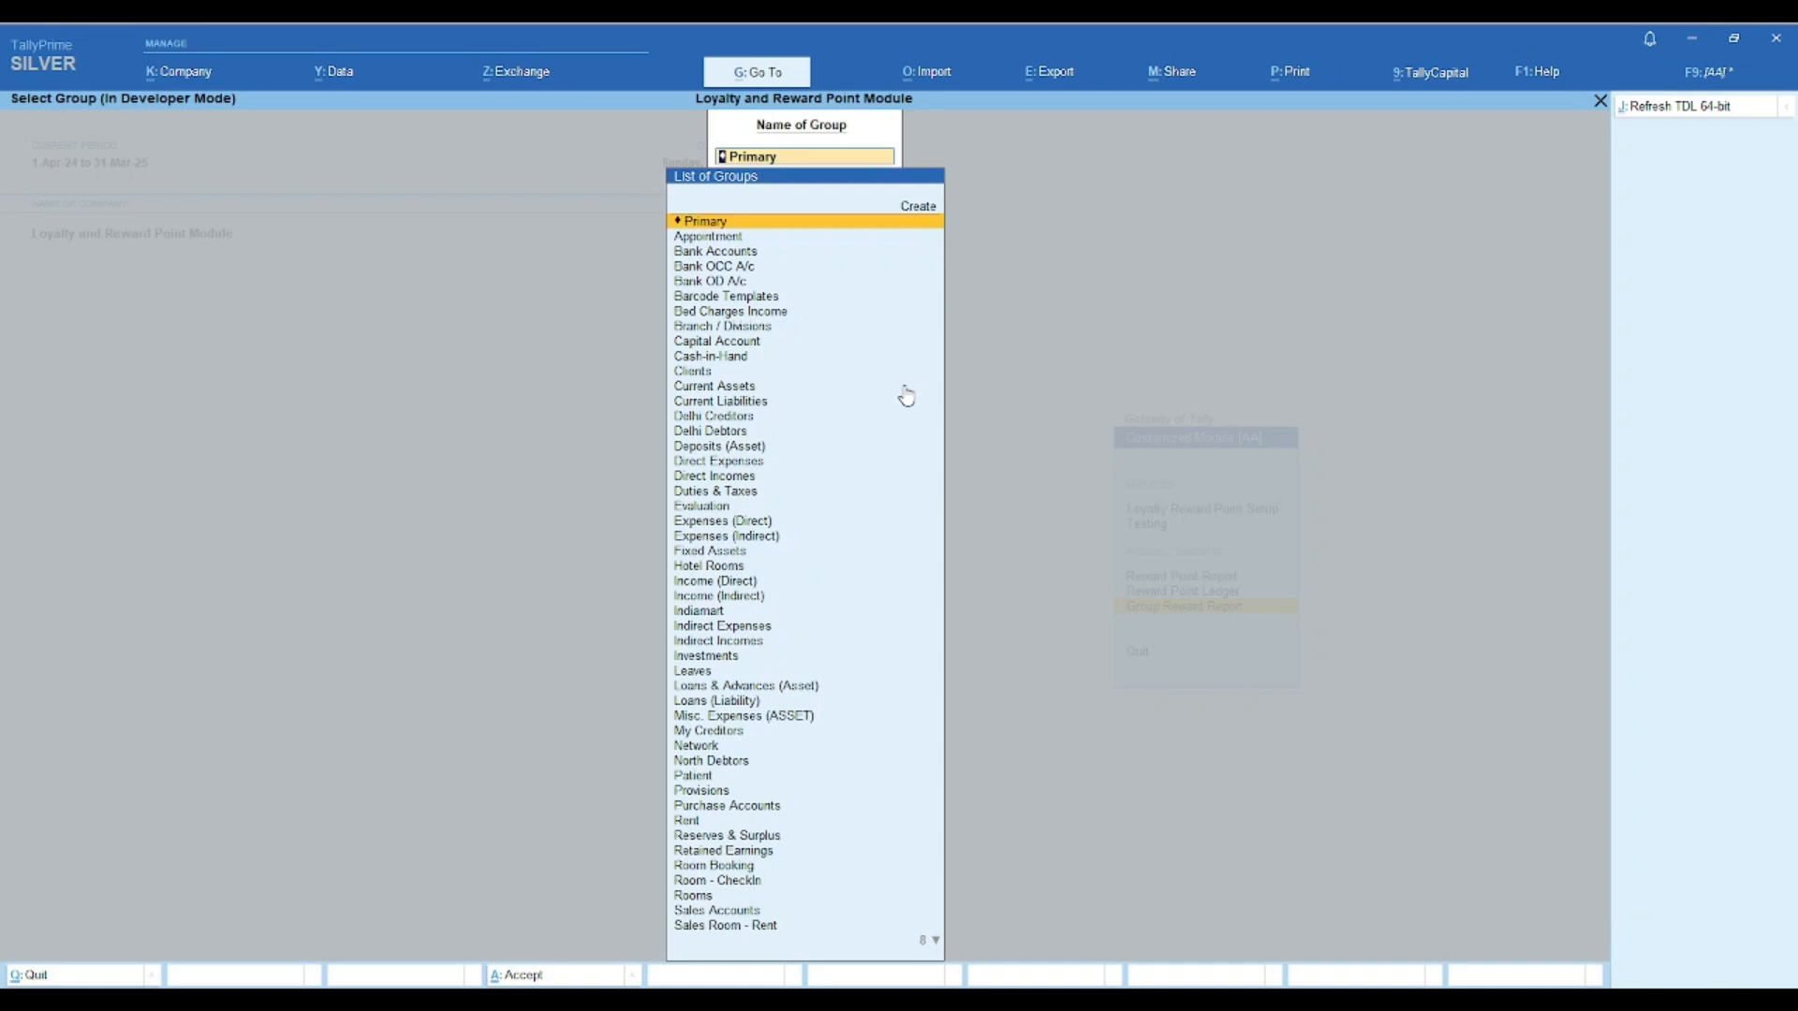
type("Sund")
key("Down")
key("Down")
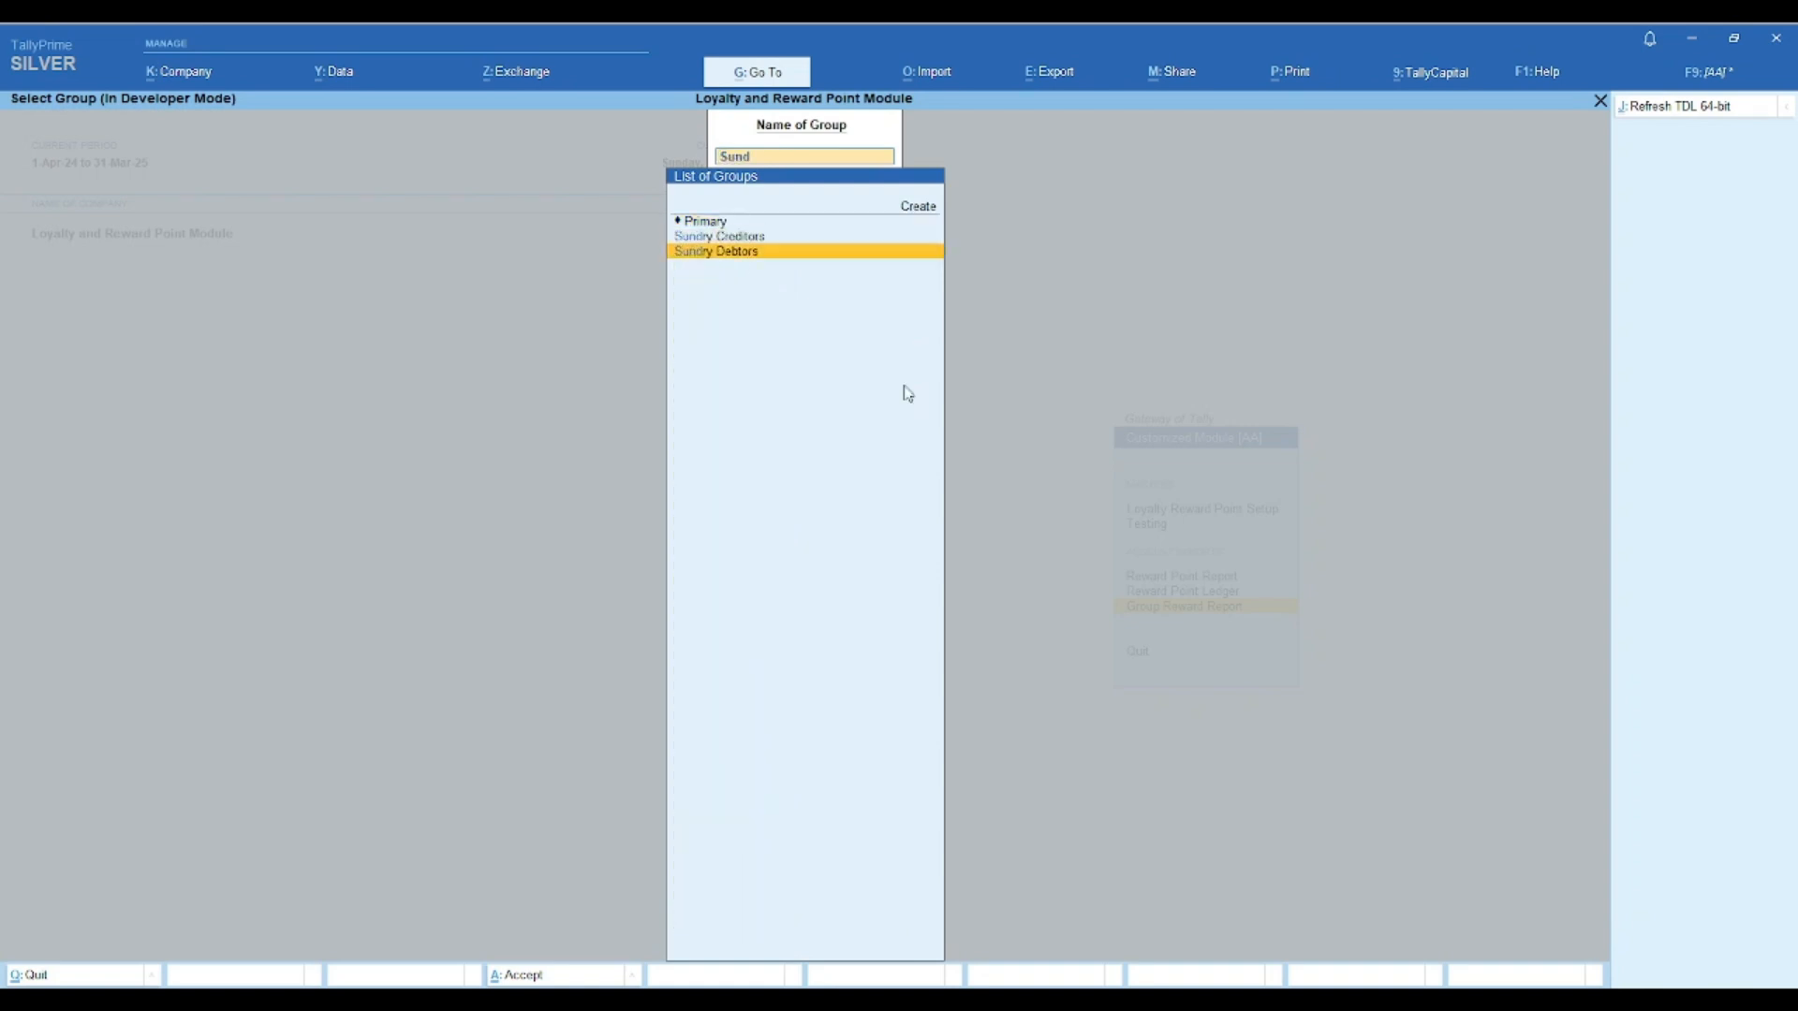
key("Return")
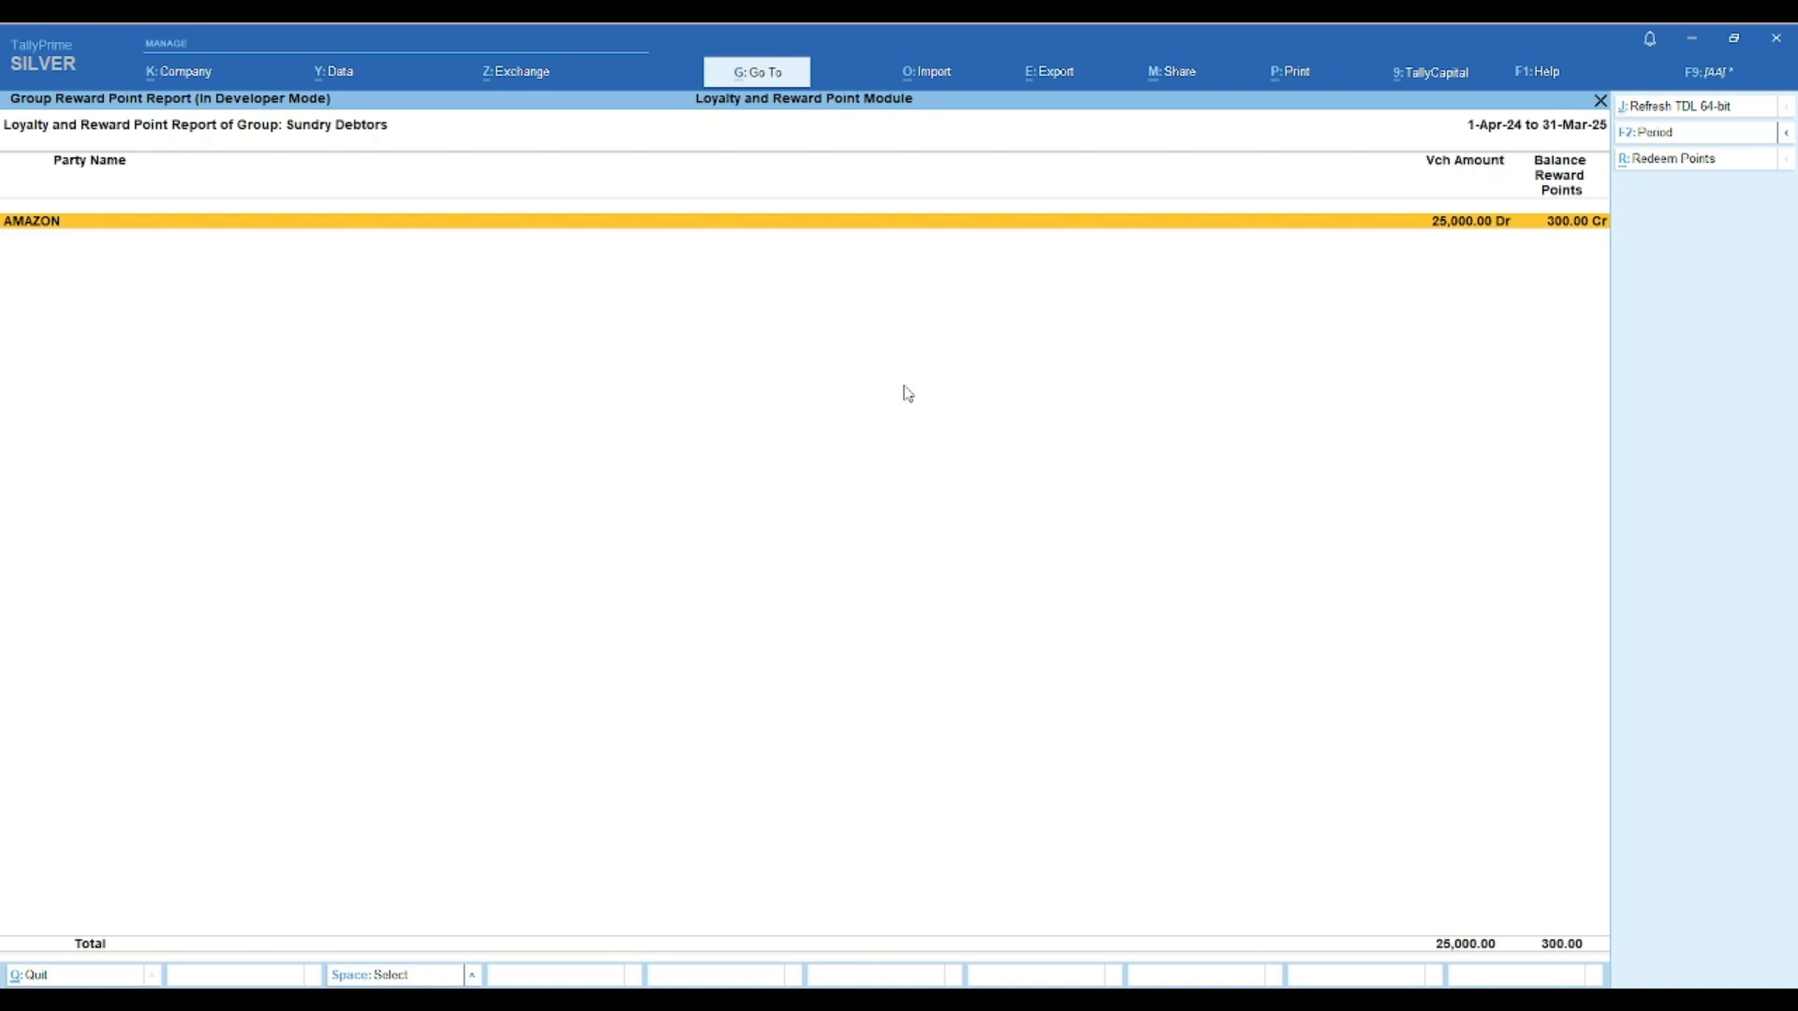
key("Escape")
key("BackSpace")
key("Escape")
- Open the Reward Point Ledger for Debtors-1 and go through its sales and journal rows down to the last one
key("Up")
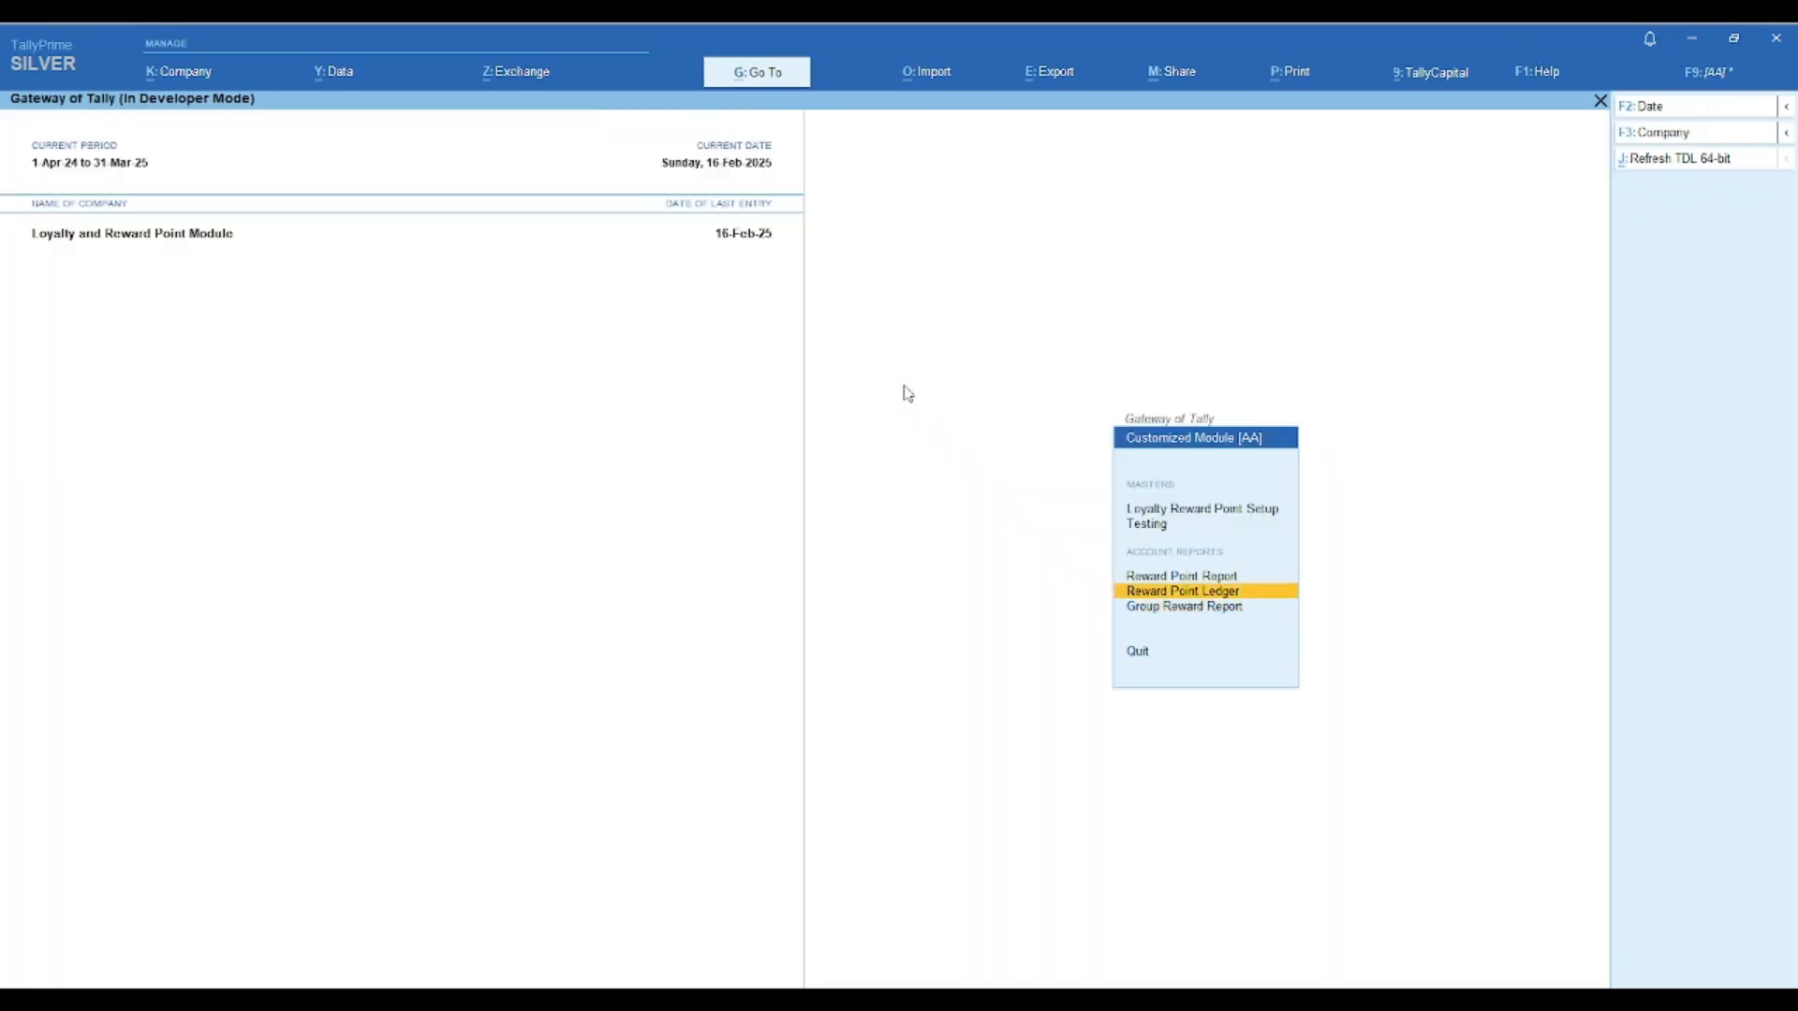
key("Return")
type("deb")
key("Return")
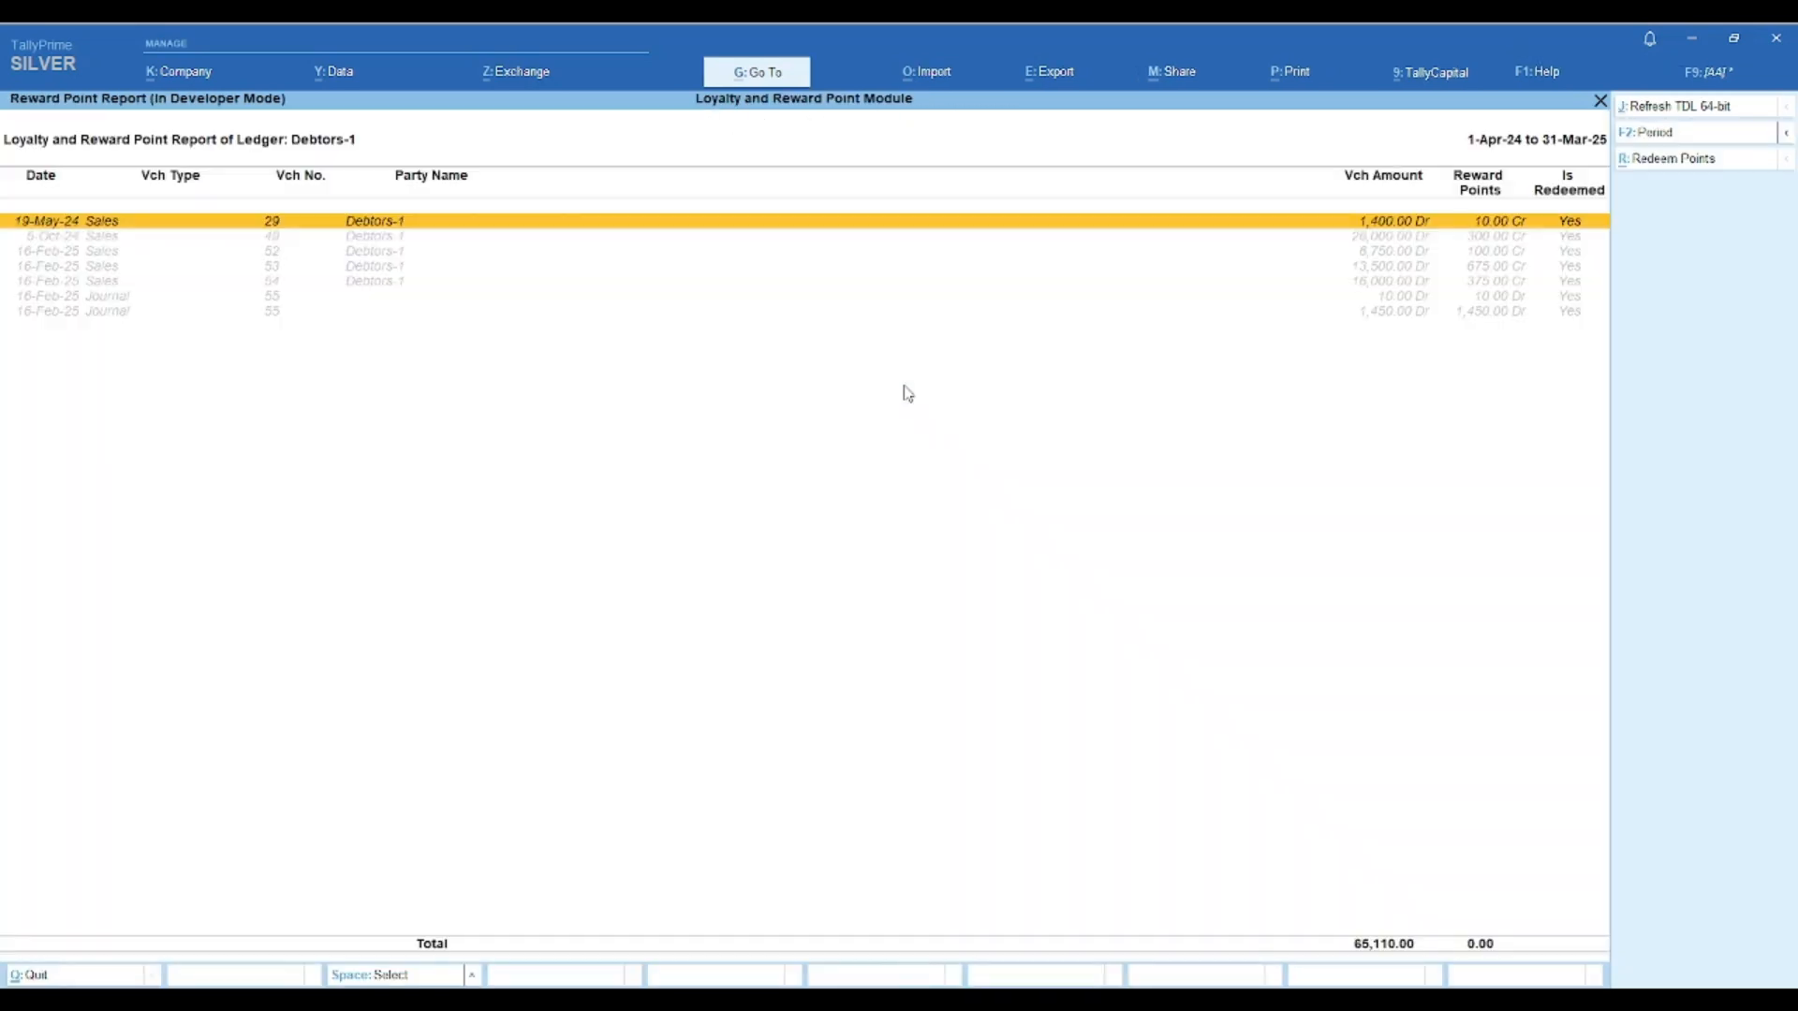
key("Down")
key("Down")
key("Down")
key("Down")
key("Down")
key("Down")
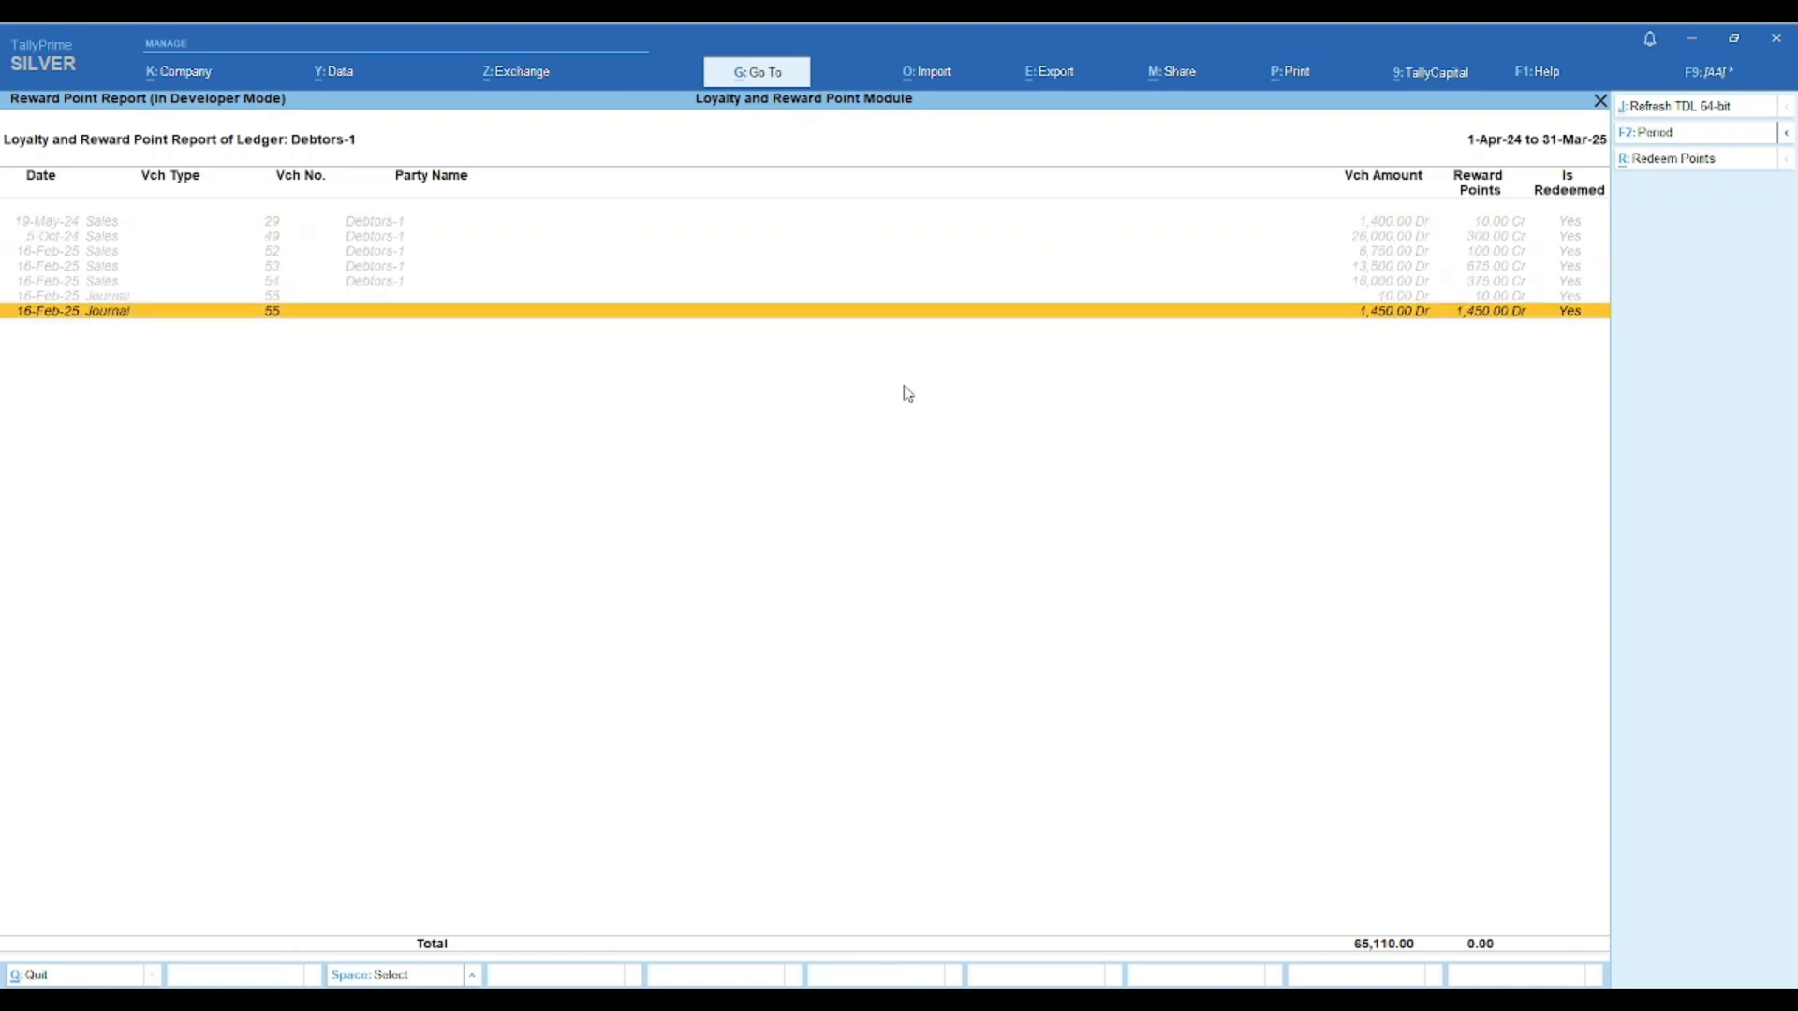
- Open the 1,450.00 redemption journal, examine its redeemed points and narration, and quit without editing it
key("Return")
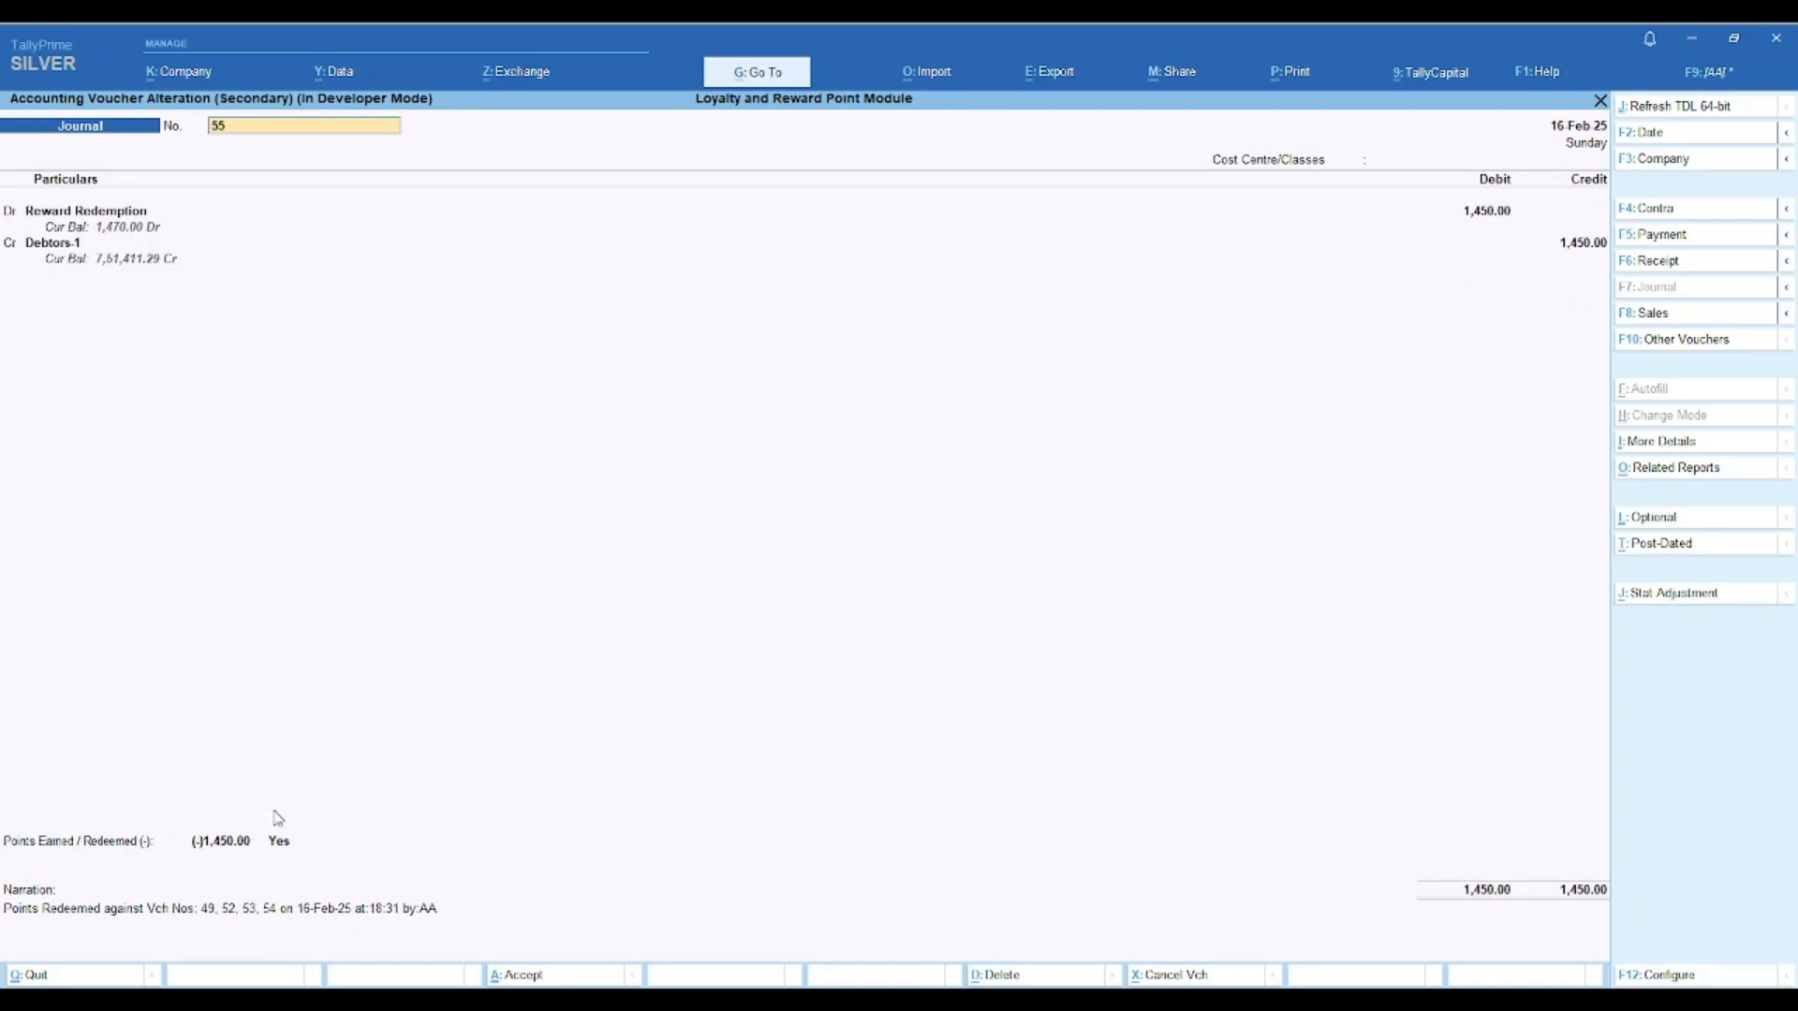
key("Escape")
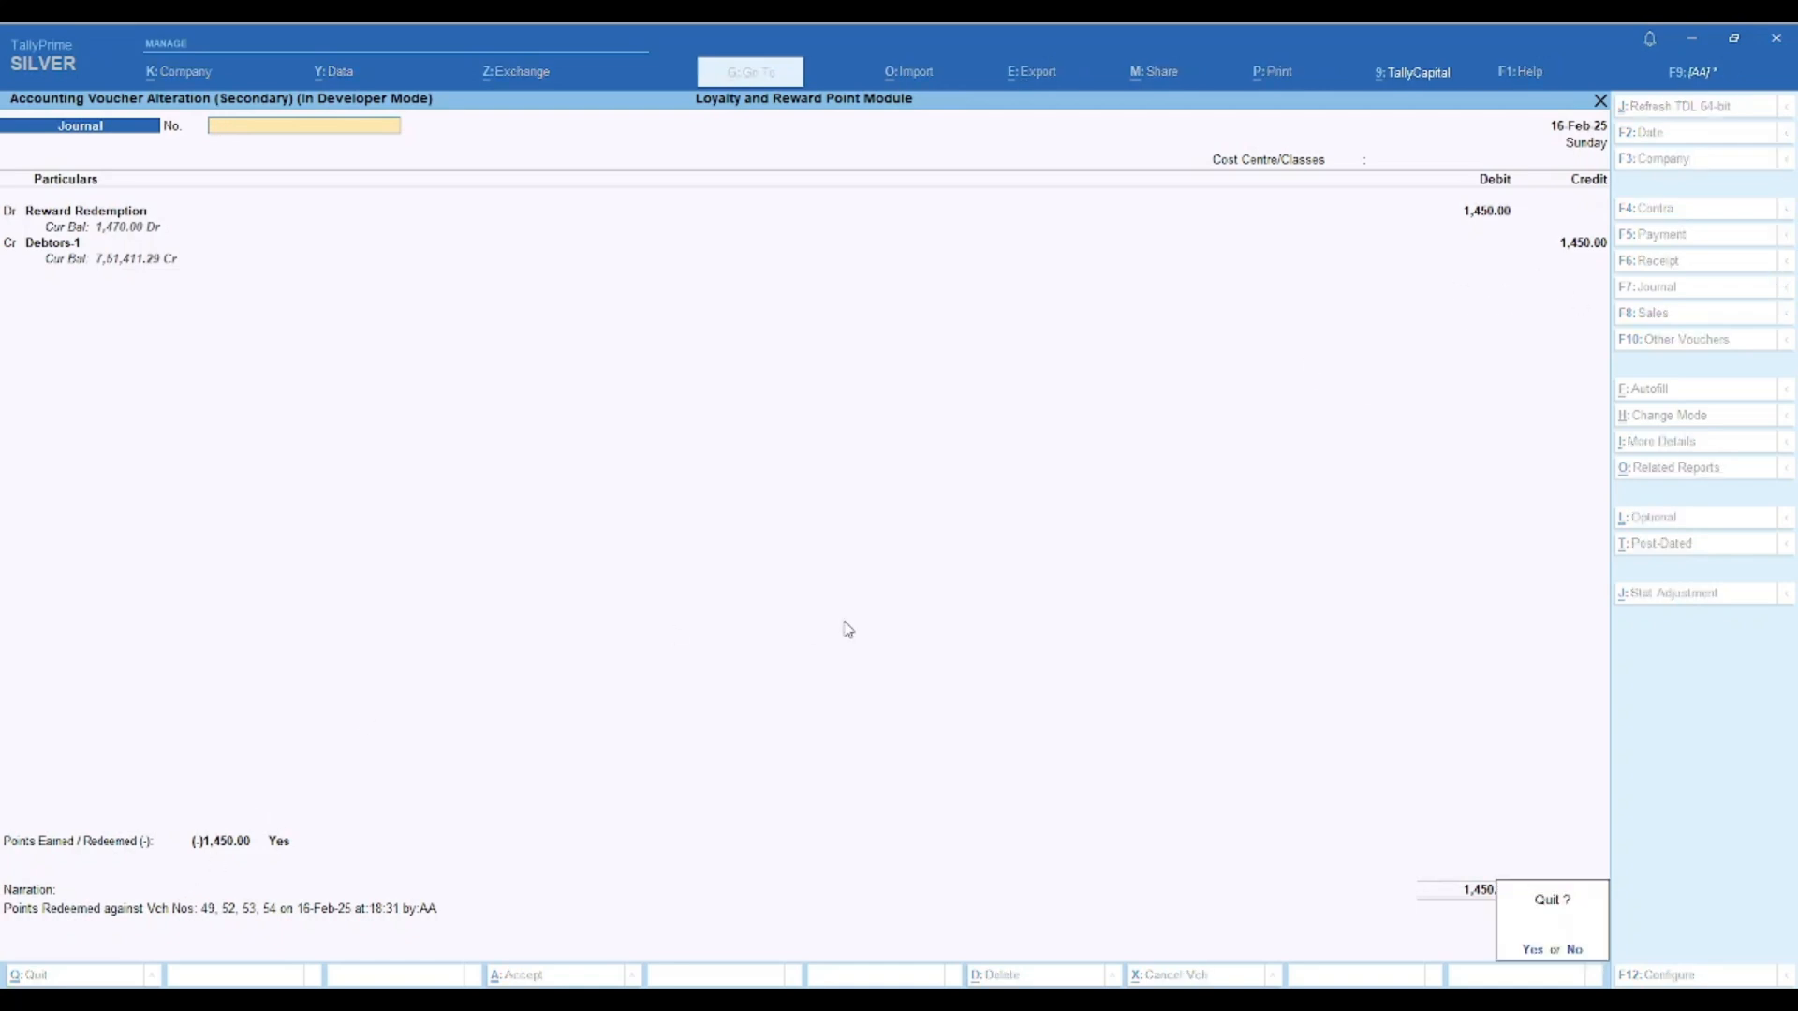
key("y")
- Look back over the redeemed sales rows of Debtors-1, then close the report and return to Gateway of Tally
key("Up")
key("Up")
key("Up")
key("Up")
key("Up")
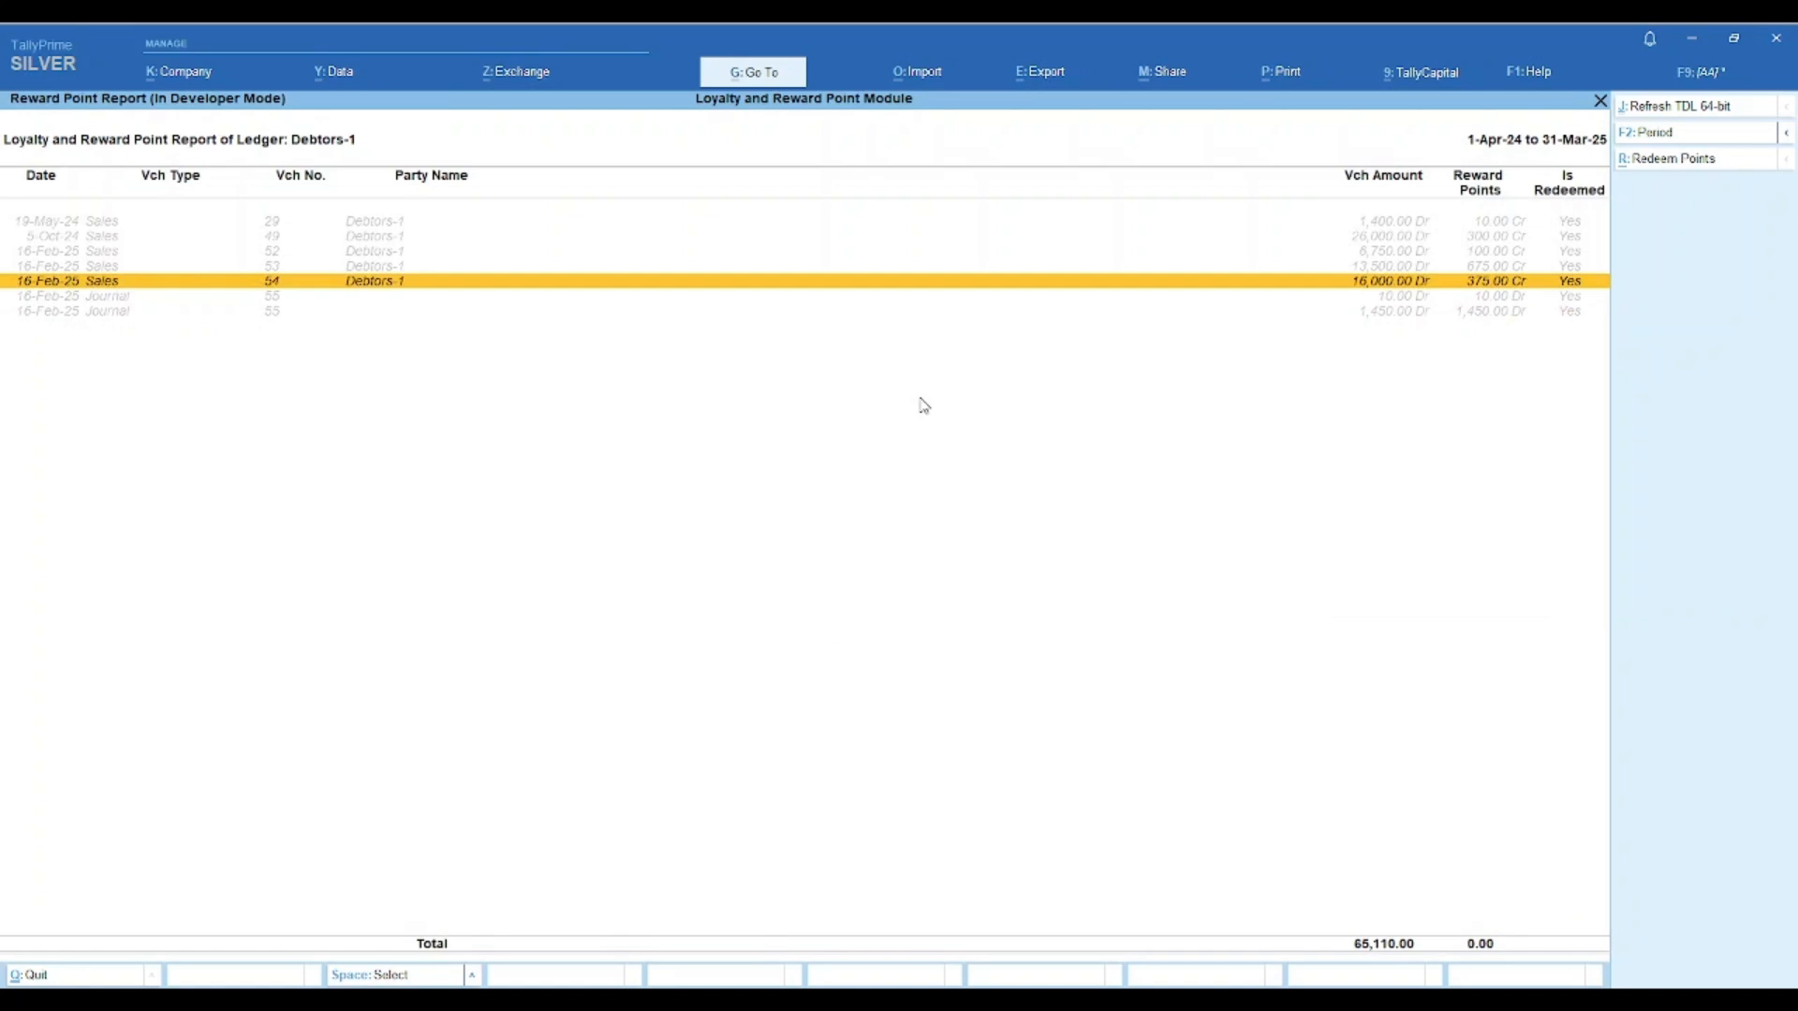
key("Escape")
key("Escape")
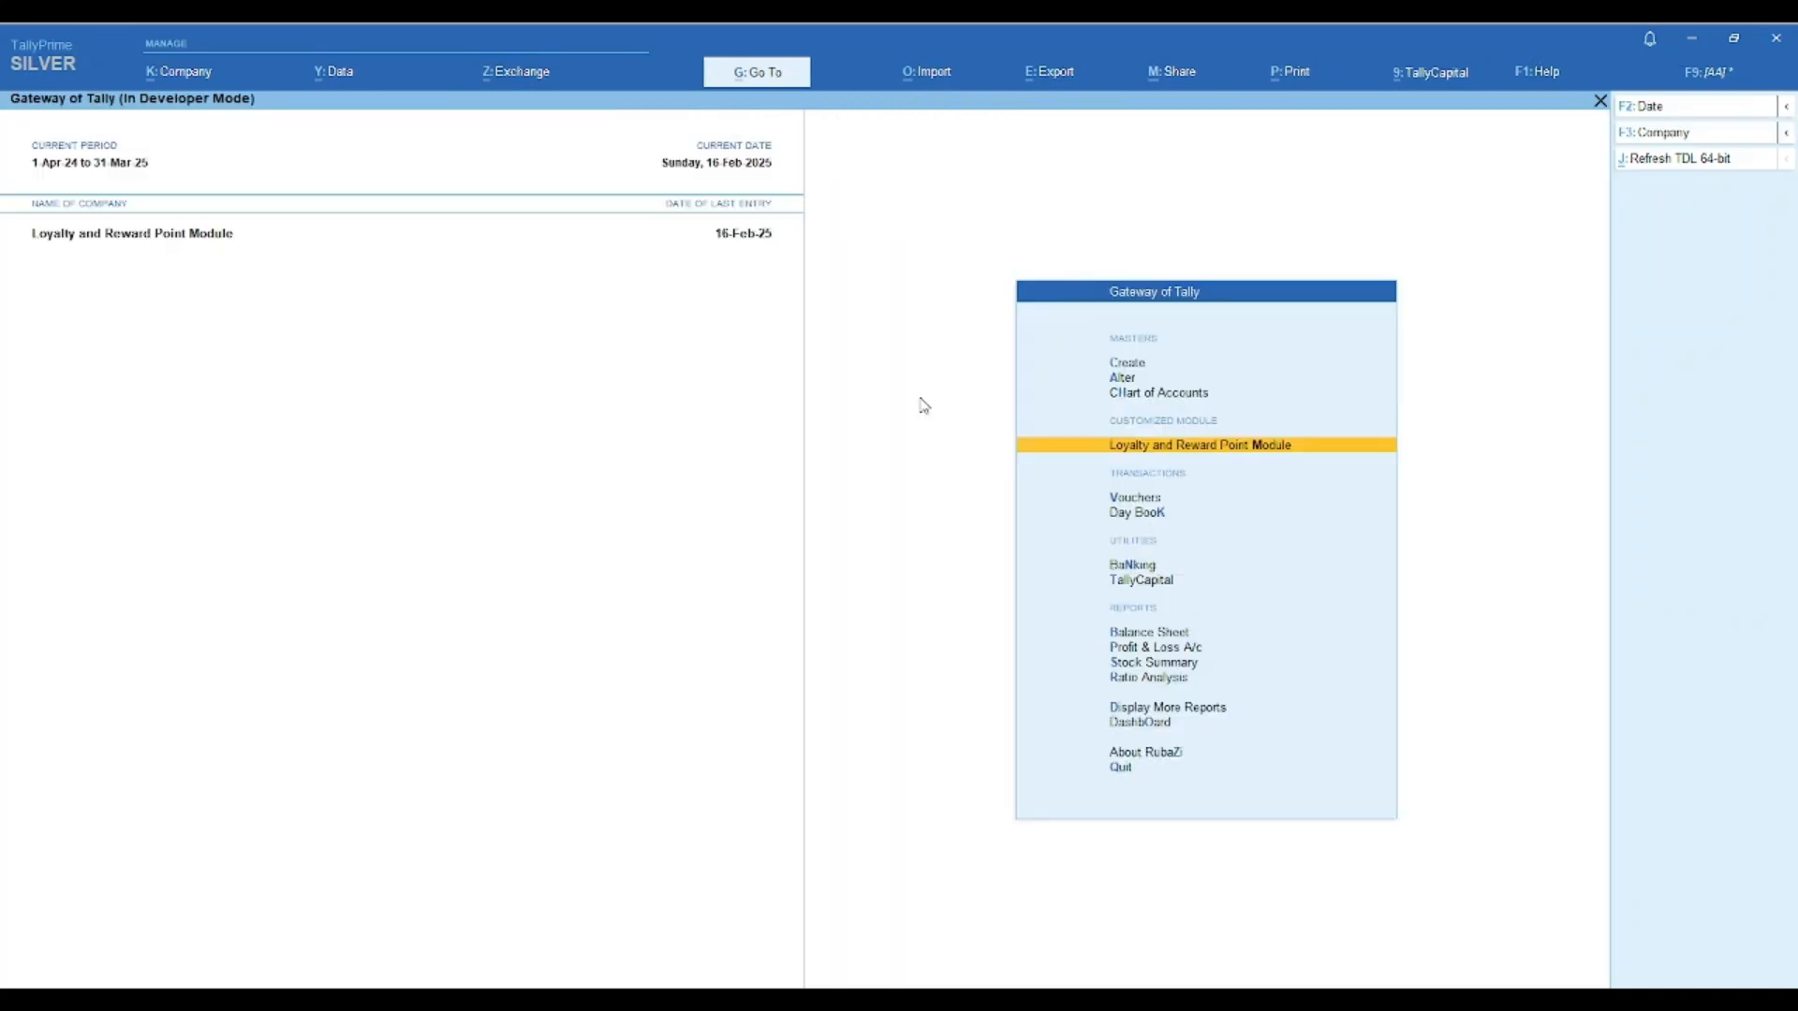
- Open the Go To search from Gateway of Tally
key("alt+g")
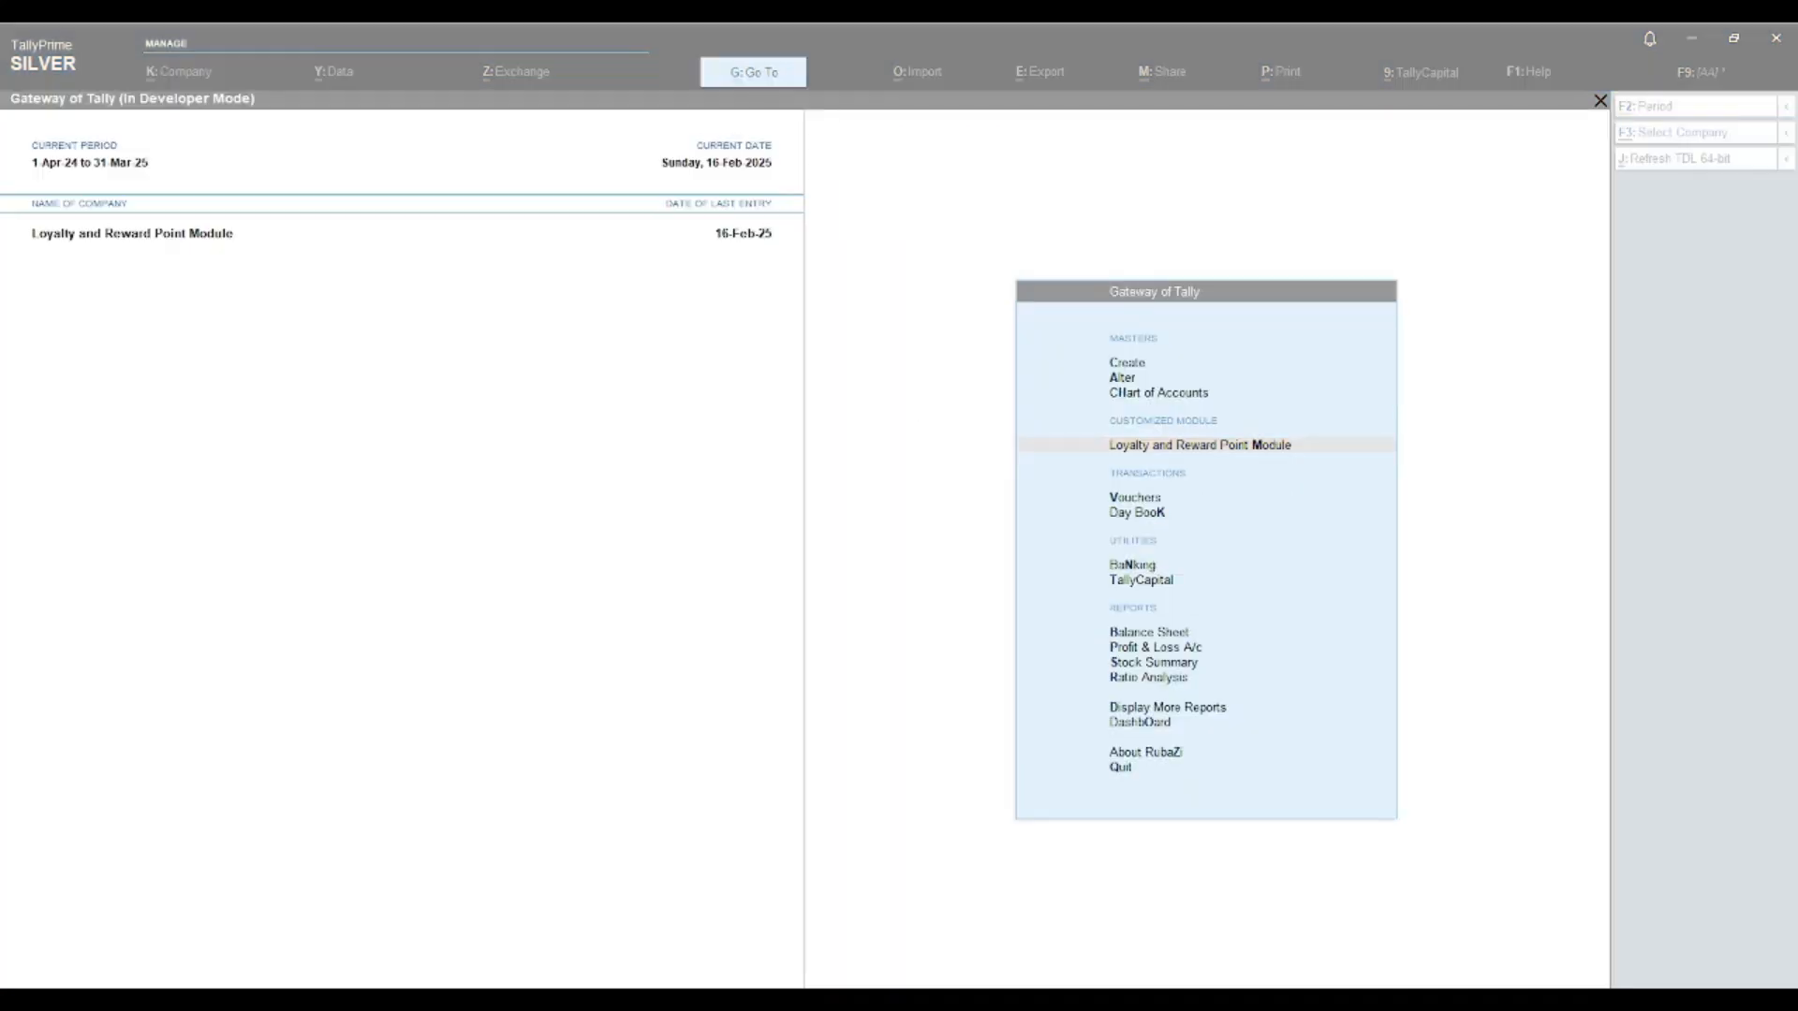